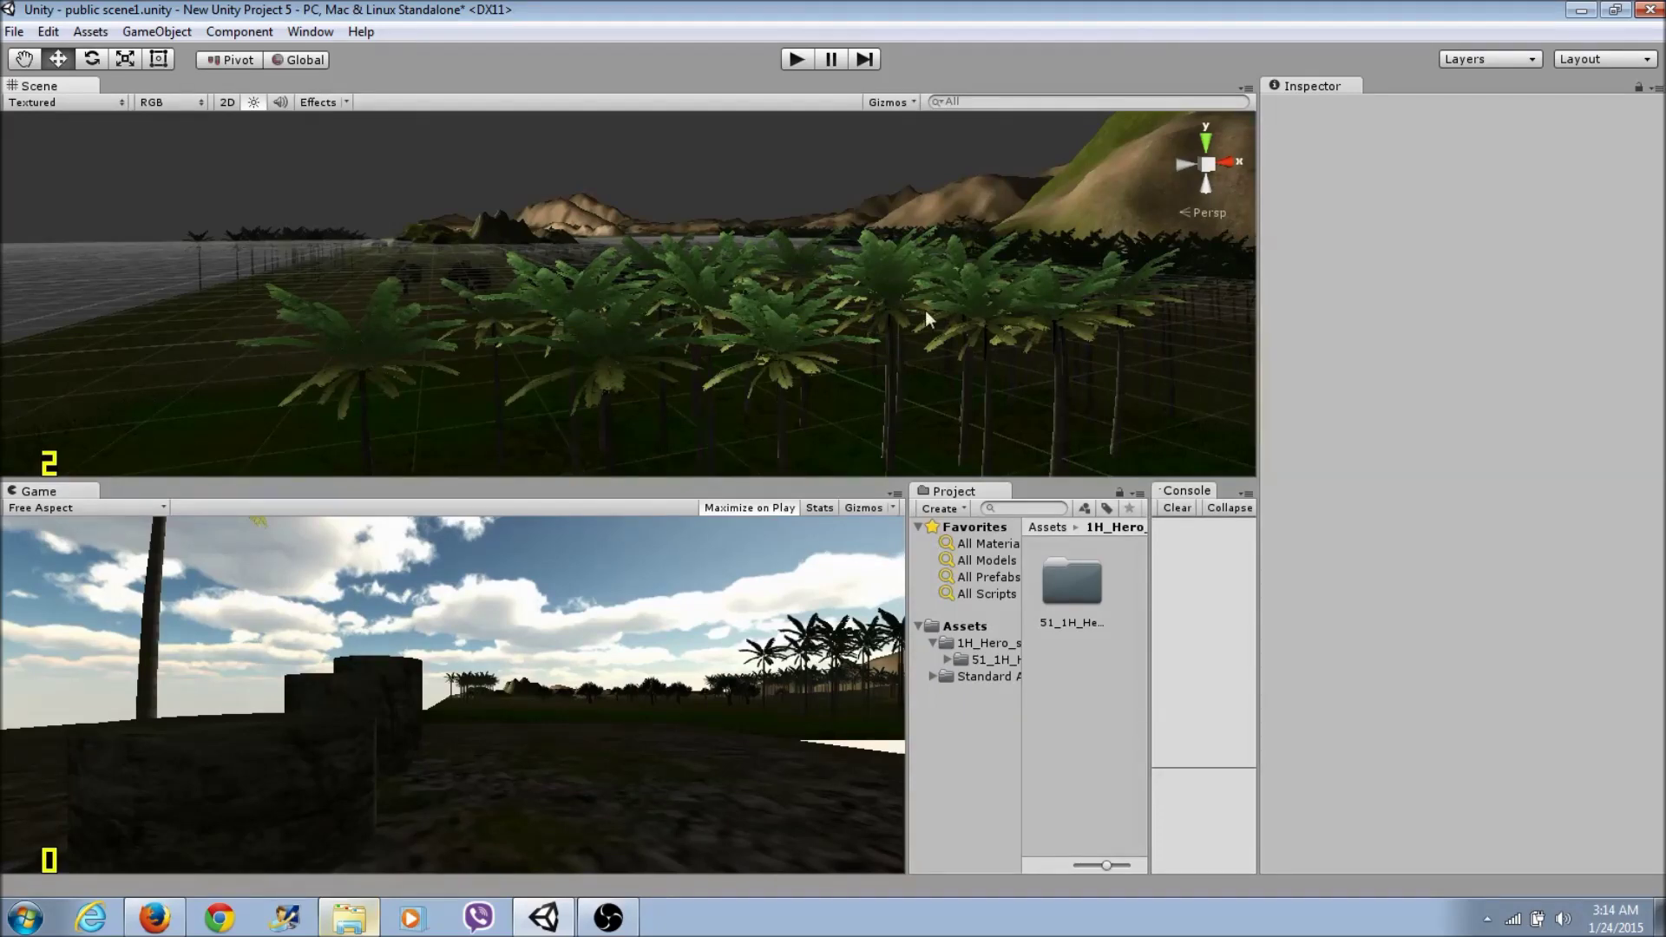
pyautogui.moveTo(871, 319)
pyautogui.mouseDown(button='middle')
pyautogui.moveTo(792, 290)
pyautogui.moveTo(588, 327)
pyautogui.moveTo(744, 387)
pyautogui.moveTo(764, 513)
pyautogui.mouseUp(button='middle')
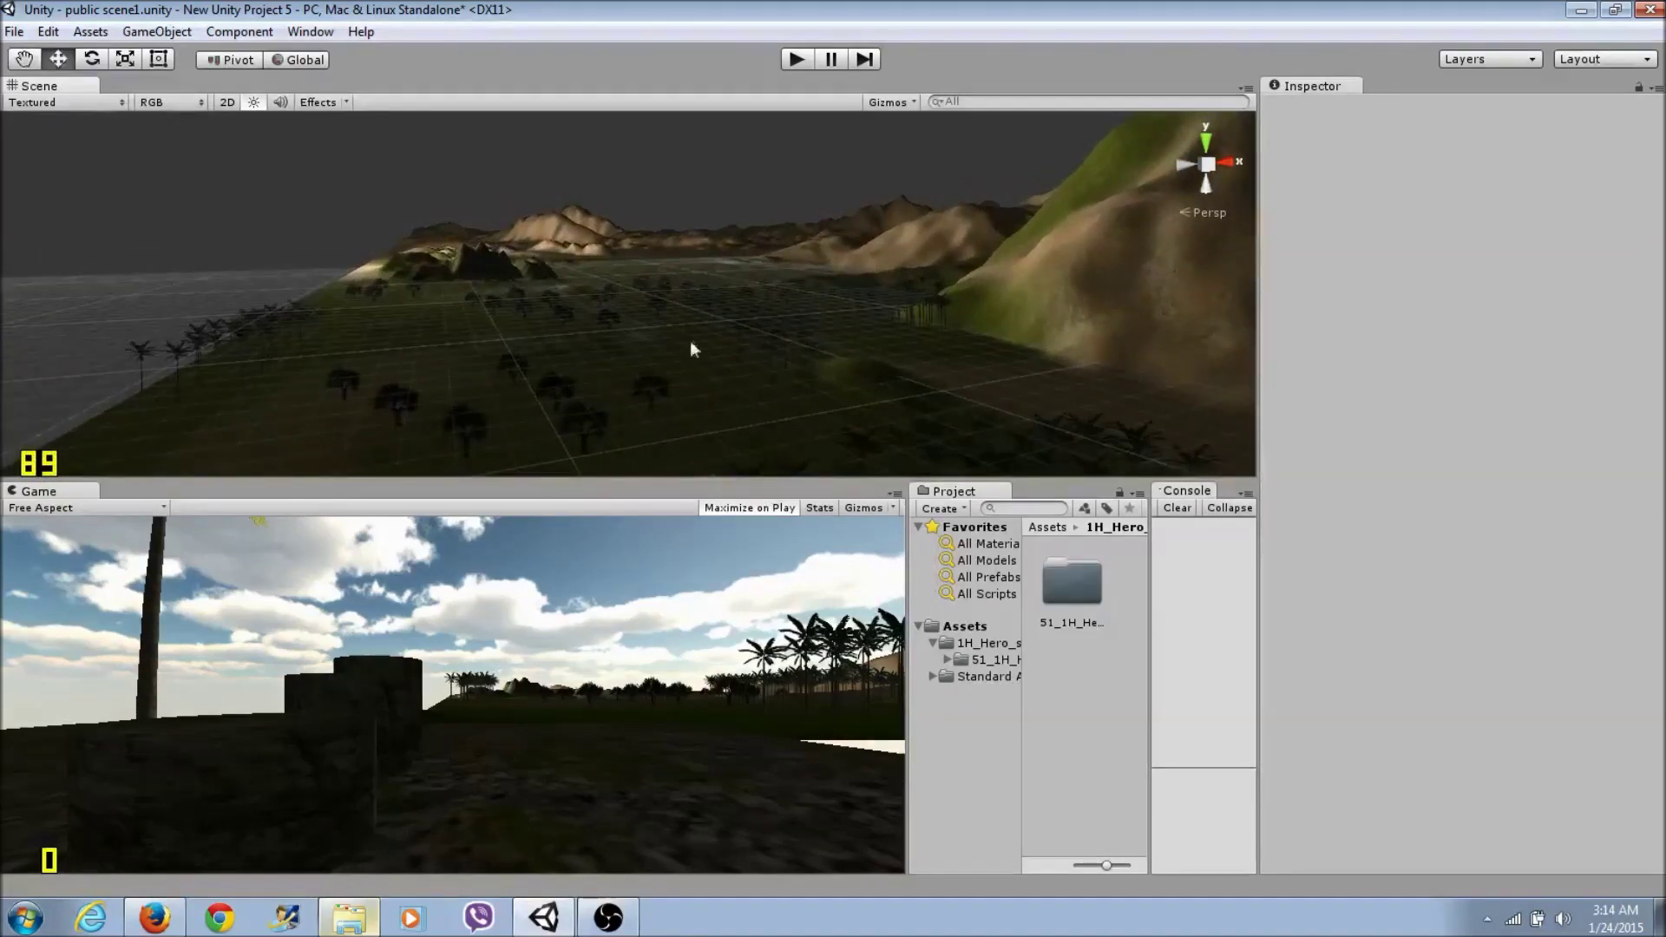
pyautogui.moveTo(690, 340)
pyautogui.mouseDown(button='middle')
pyautogui.moveTo(675, 521)
pyautogui.moveTo(658, 425)
pyautogui.moveTo(650, 456)
pyautogui.mouseUp(button='middle')
pyautogui.moveTo(629, 383); pyautogui.dragTo(746, 317, button='middle')
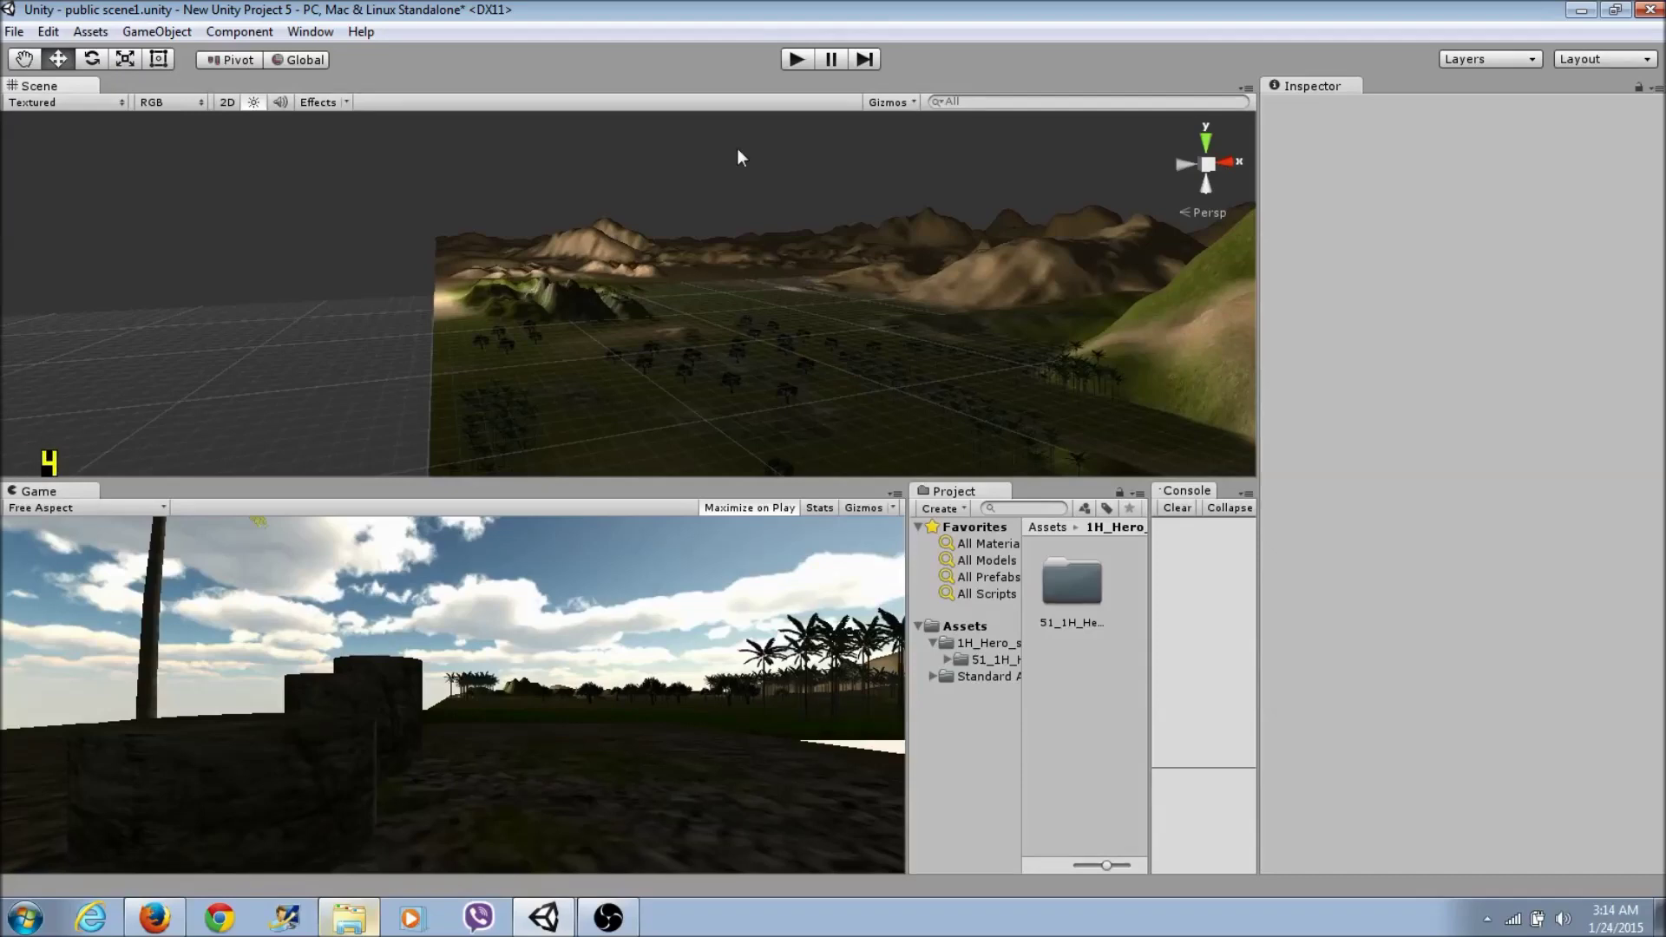
# Step: Launch Blender and dismiss its splash screen to reach the default scene
pyautogui.click(25, 918)
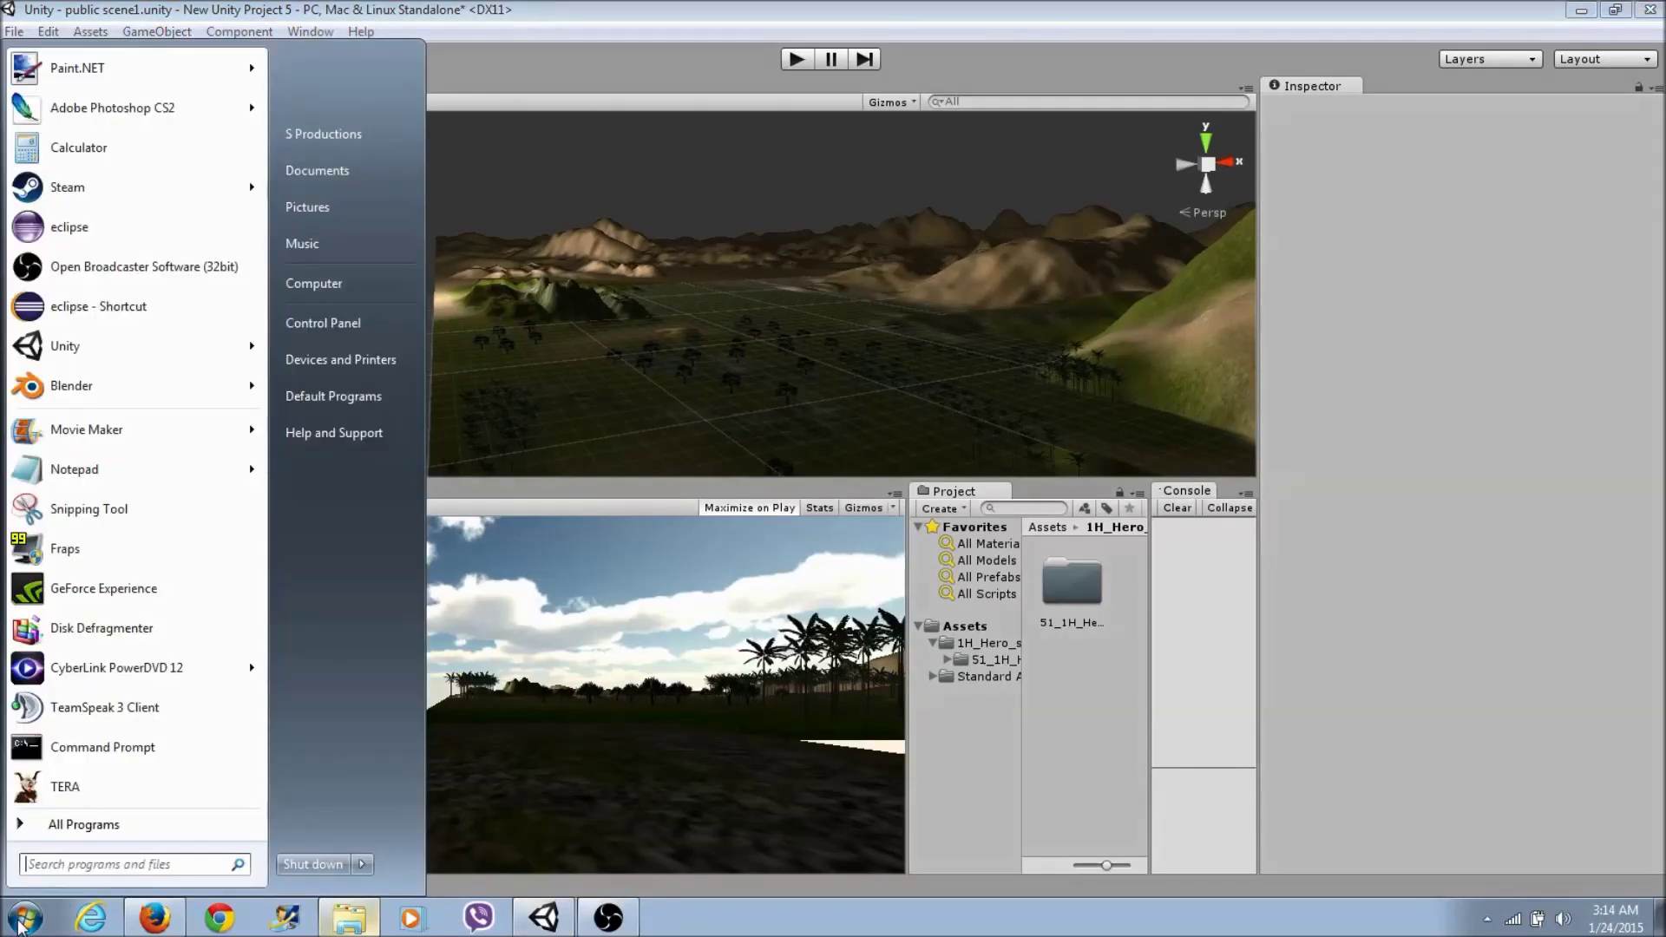
pyautogui.click(114, 398)
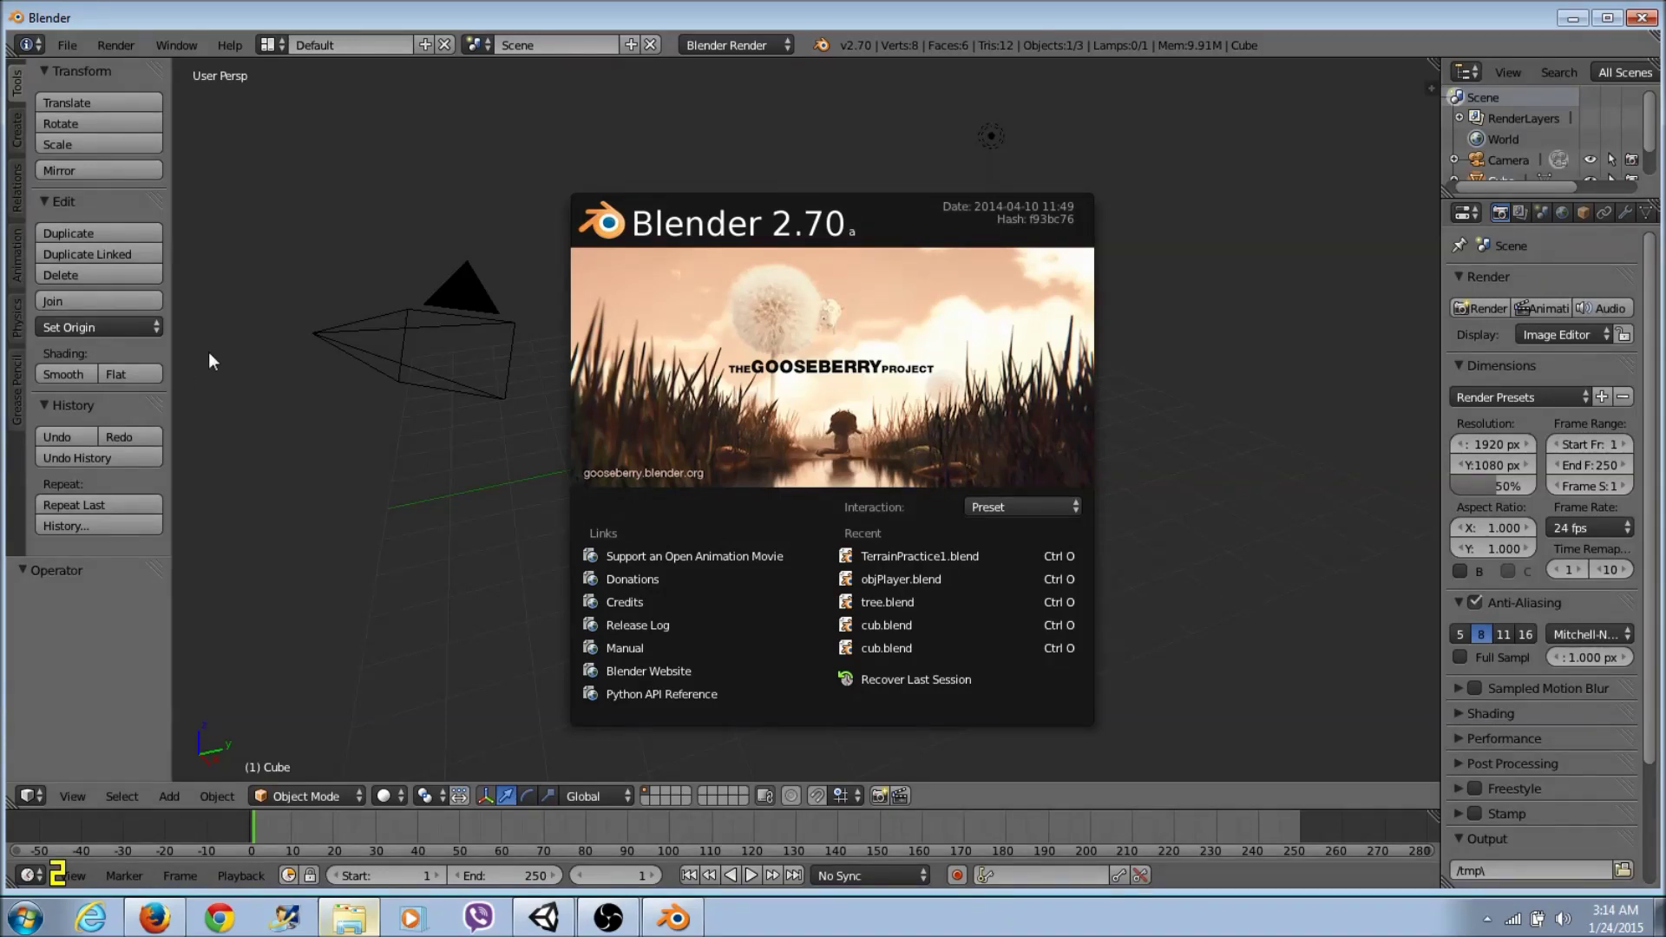
pyautogui.click(442, 253)
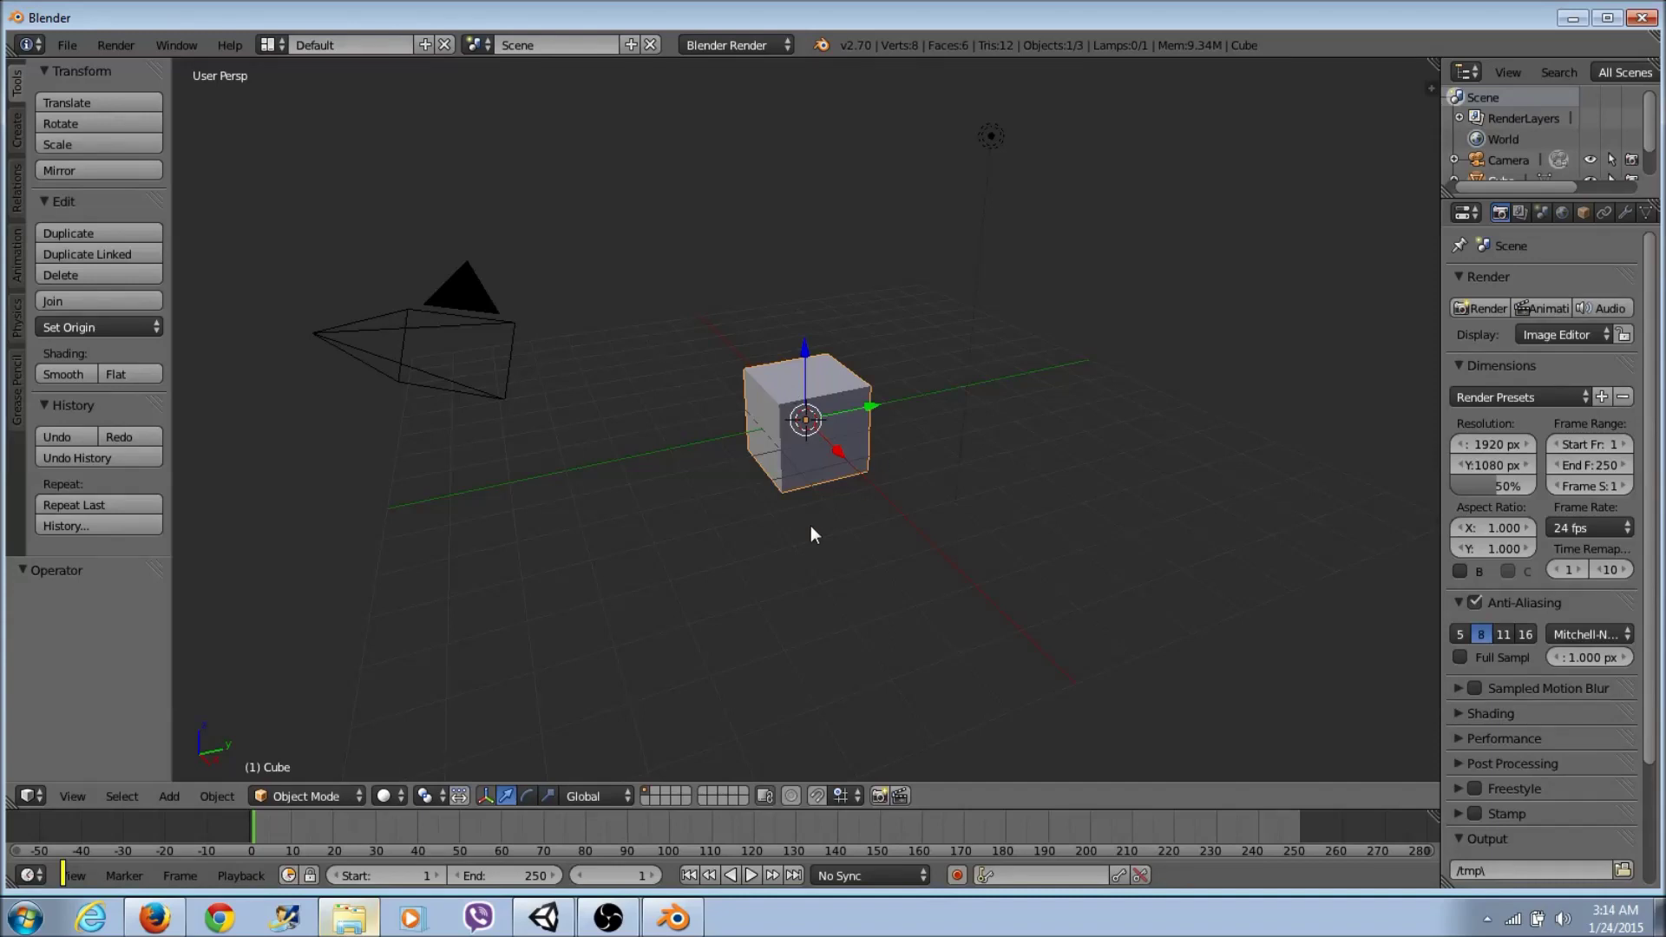
# Step: Delete the default cube from the scene
pyautogui.moveTo(950, 431); pyautogui.dragTo(900, 404, button='middle')
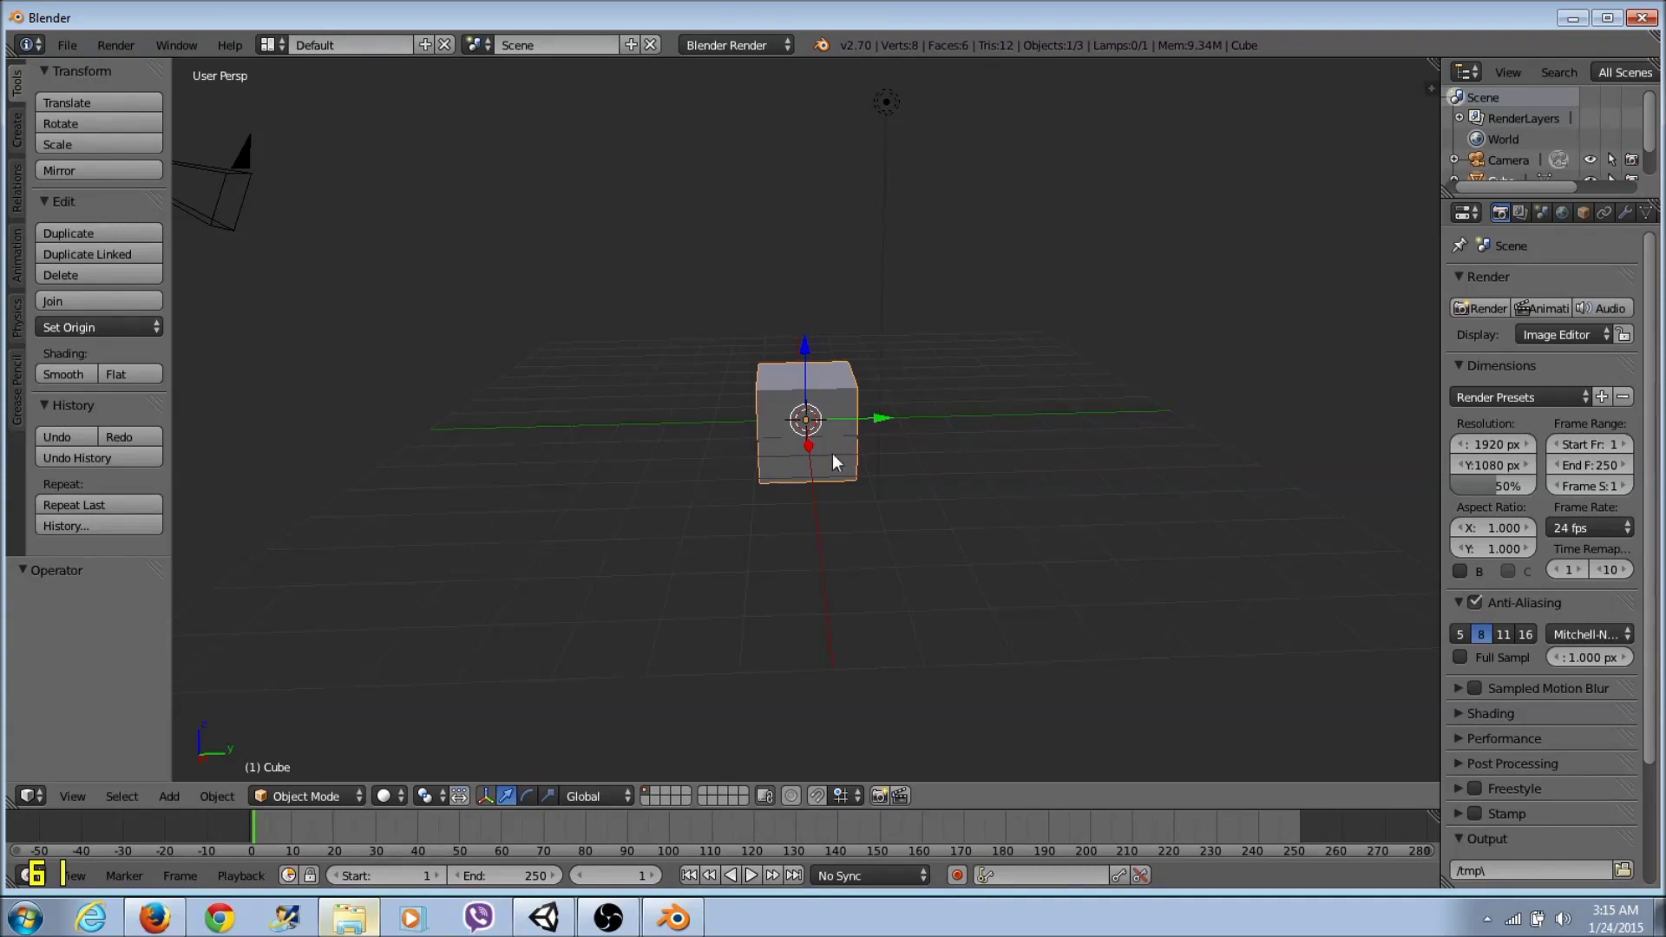
pyautogui.press('x')
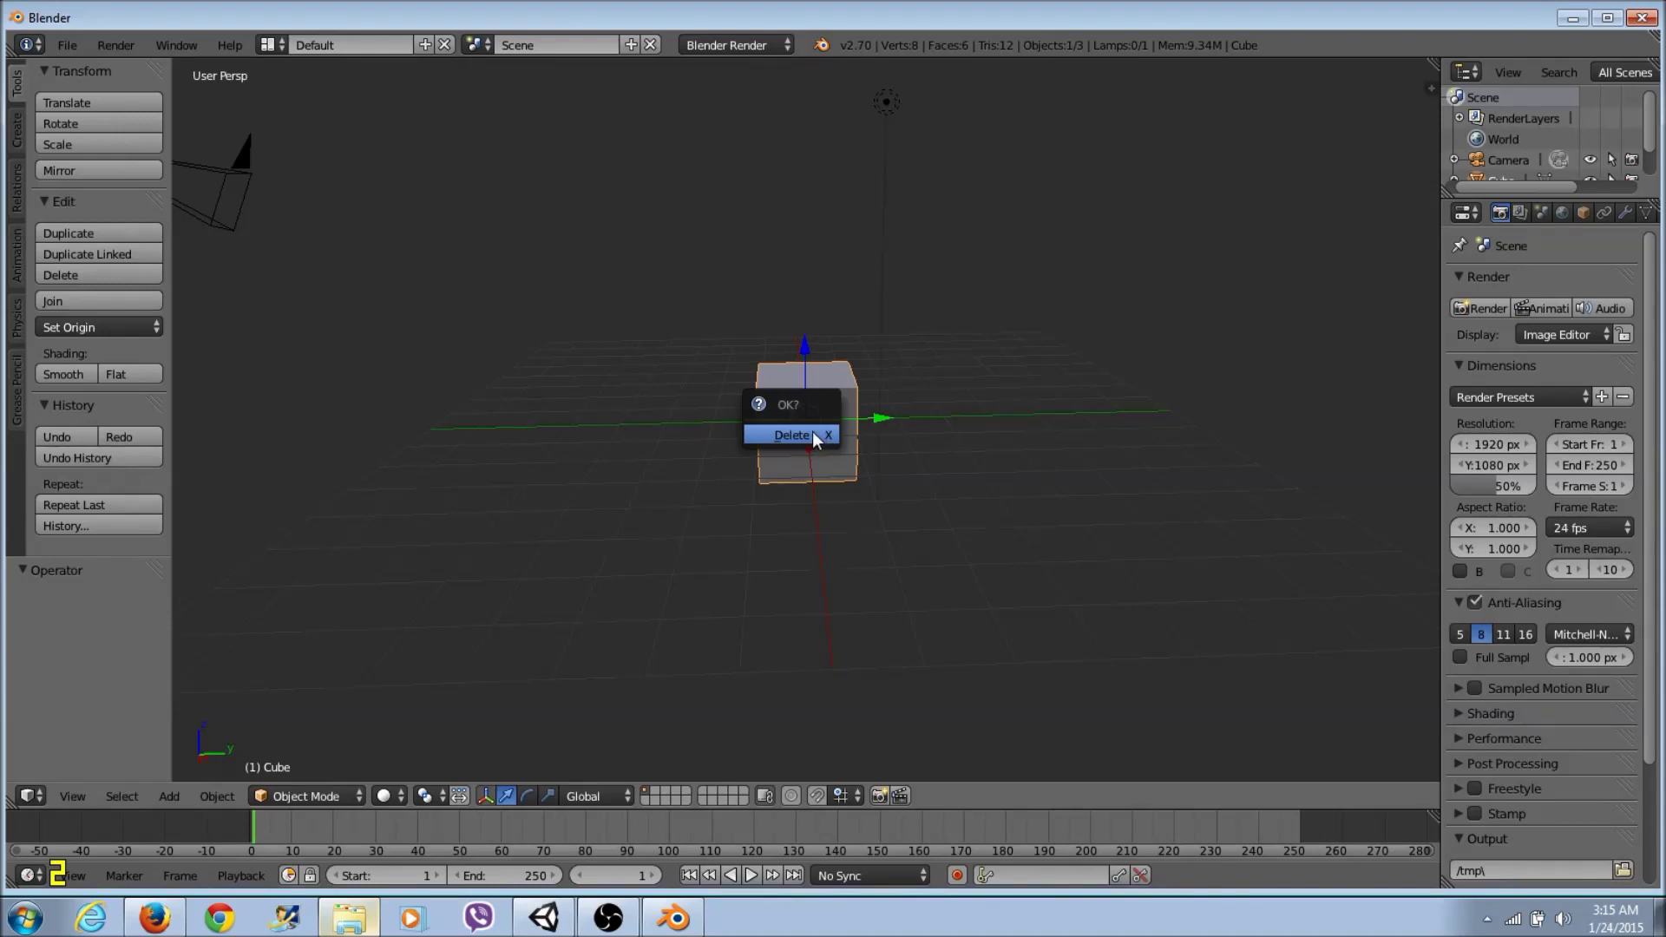
pyautogui.click(812, 436)
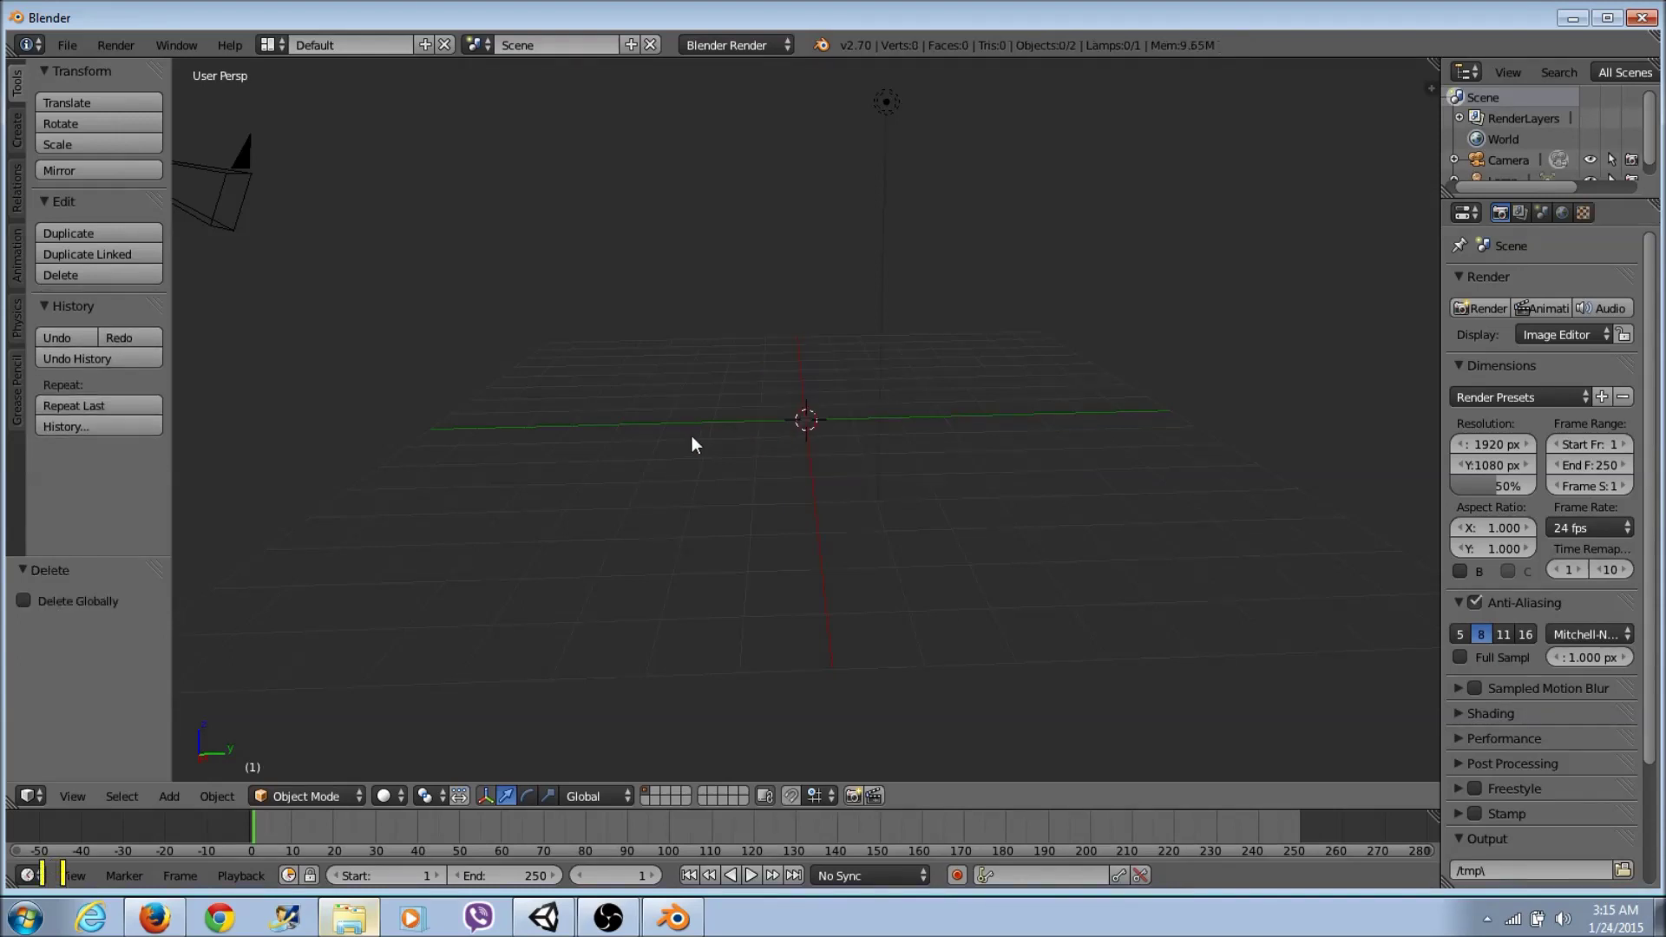
pyautogui.moveTo(726, 456); pyautogui.dragTo(695, 442, button='middle')
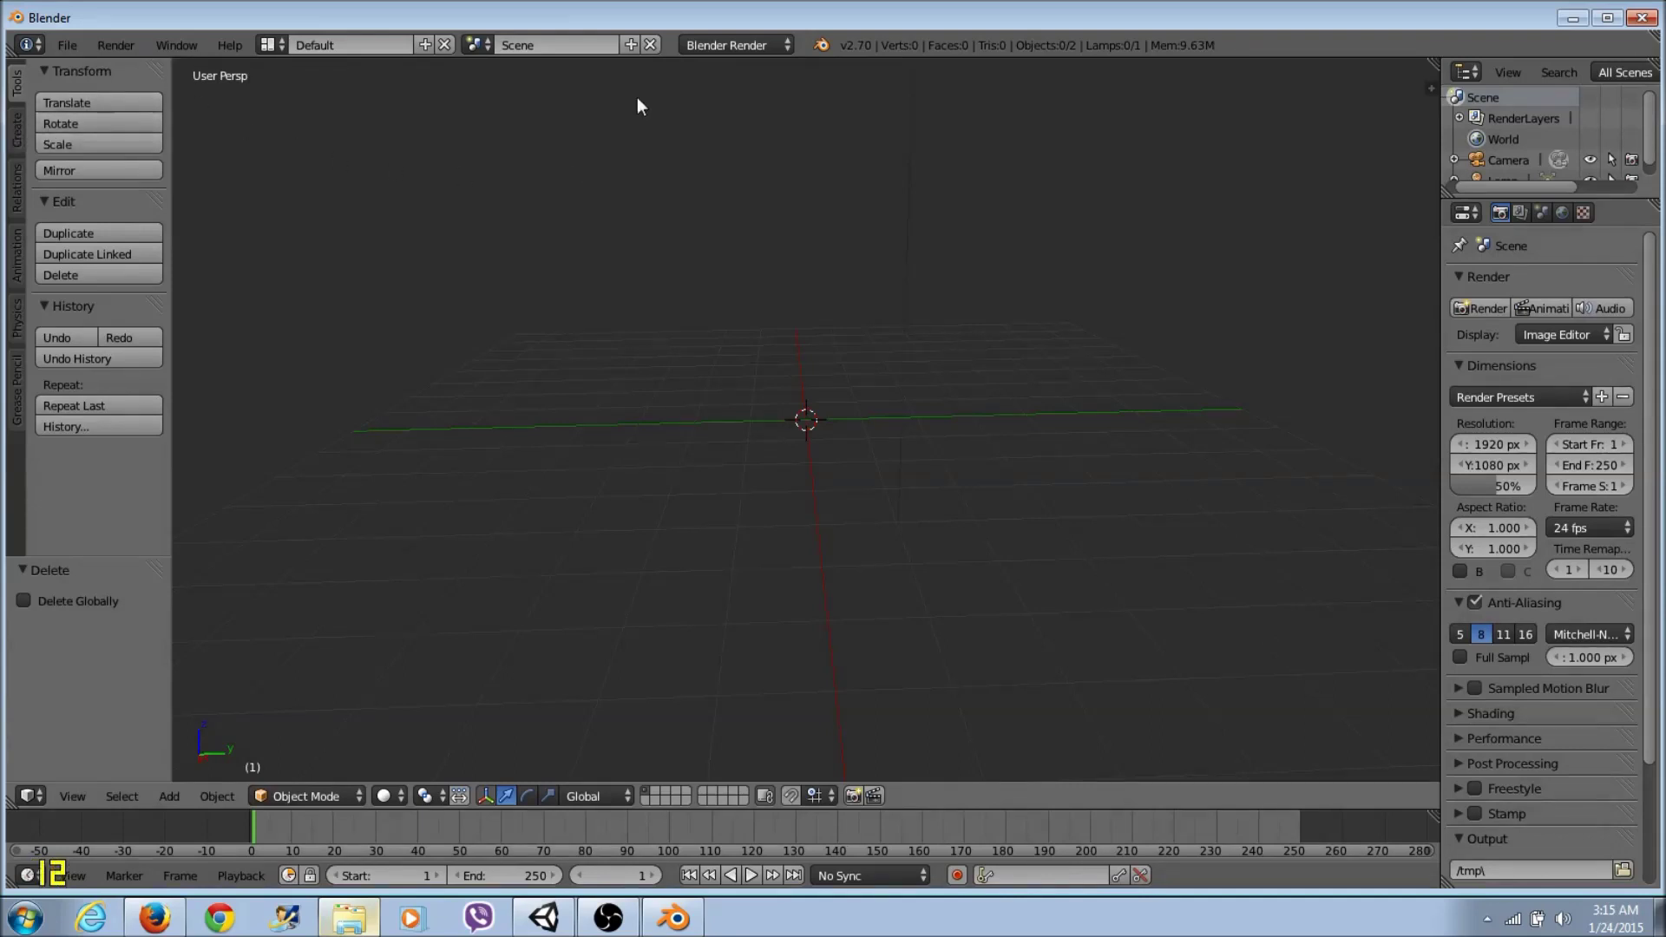
# Step: Add a UV sphere and raise it about 3.69 units along the Z axis
pyautogui.click(17, 135)
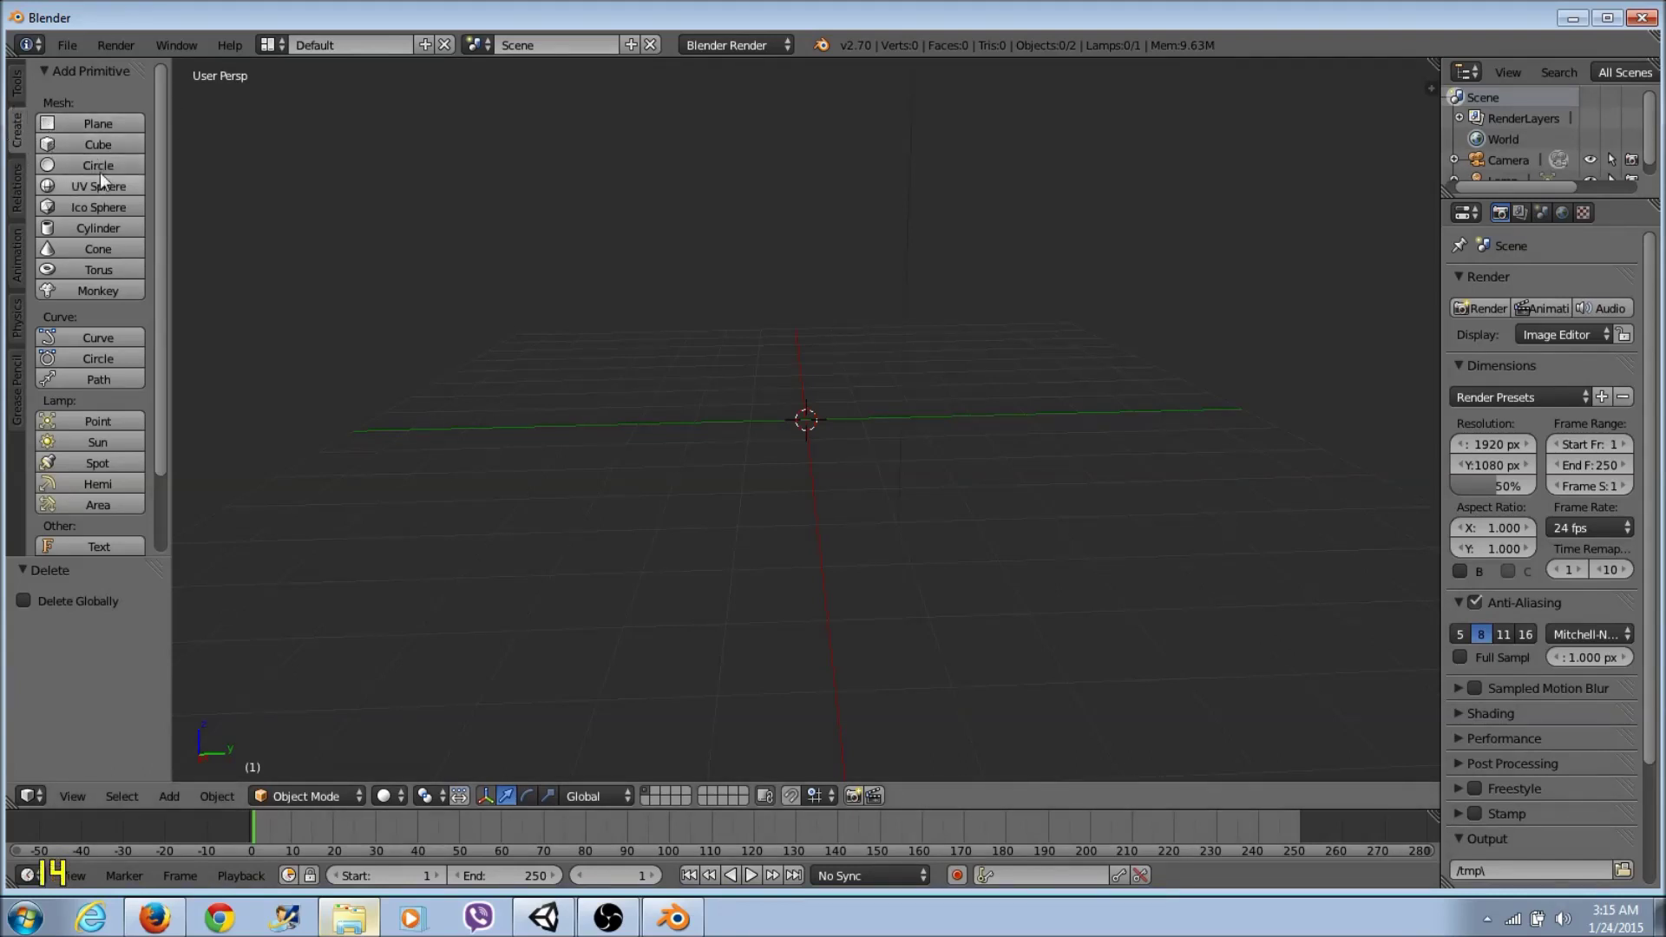
pyautogui.click(91, 188)
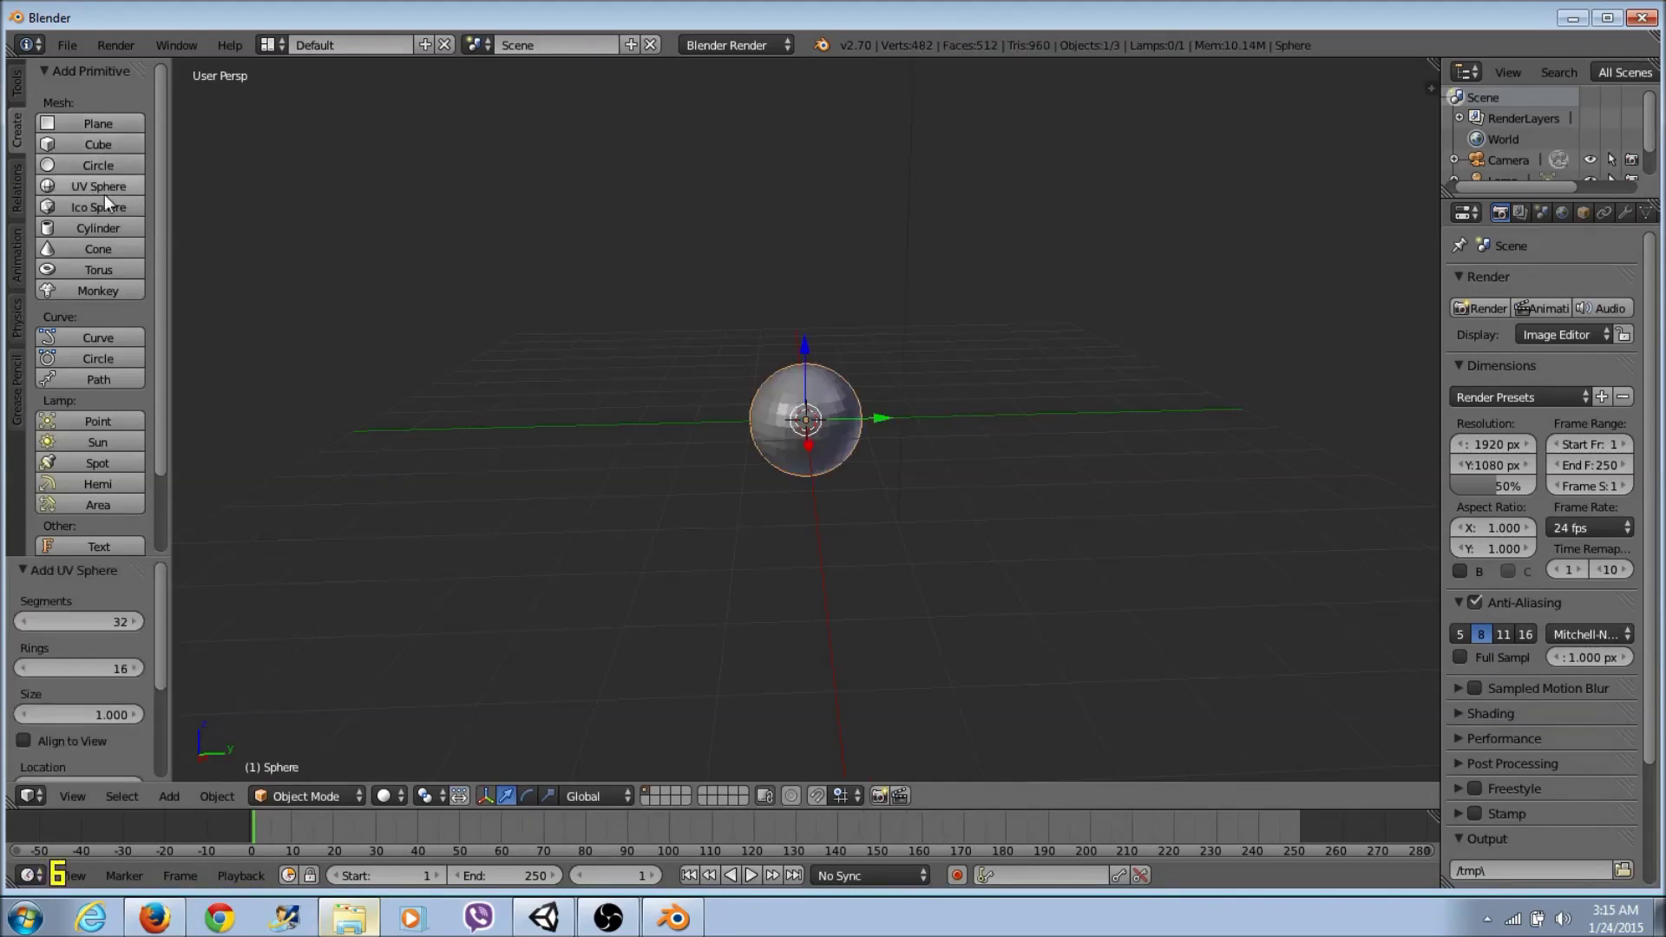
pyautogui.moveTo(727, 436); pyautogui.dragTo(802, 375, button='middle')
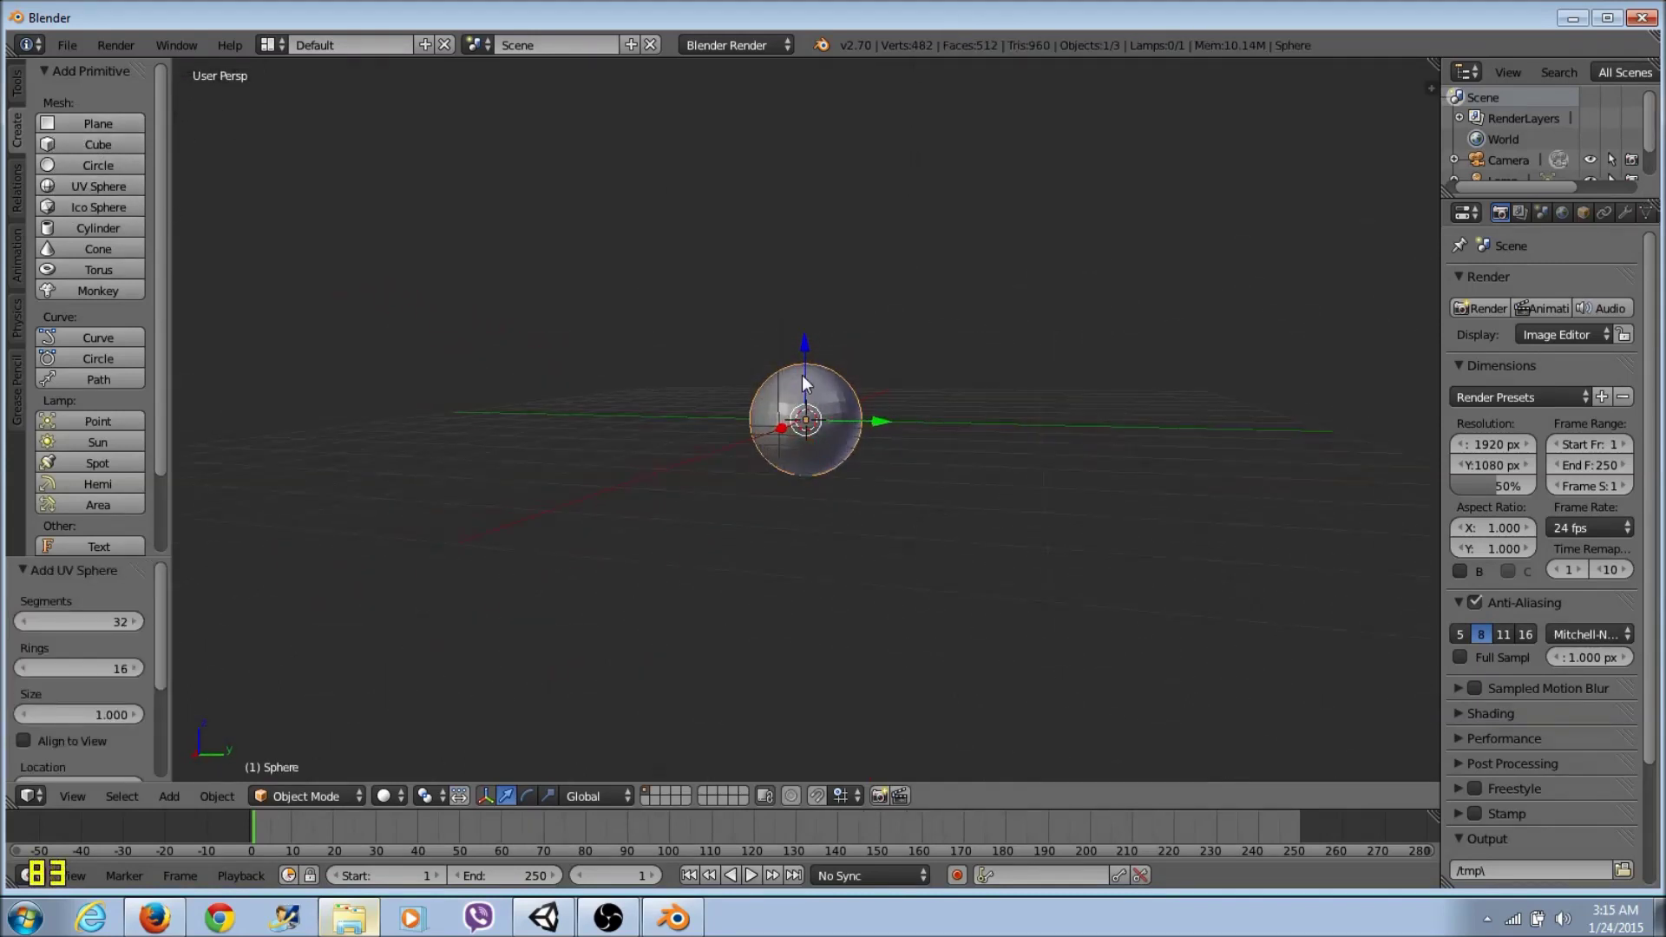
pyautogui.press('g')
pyautogui.press('z')
pyautogui.click(811, 156)
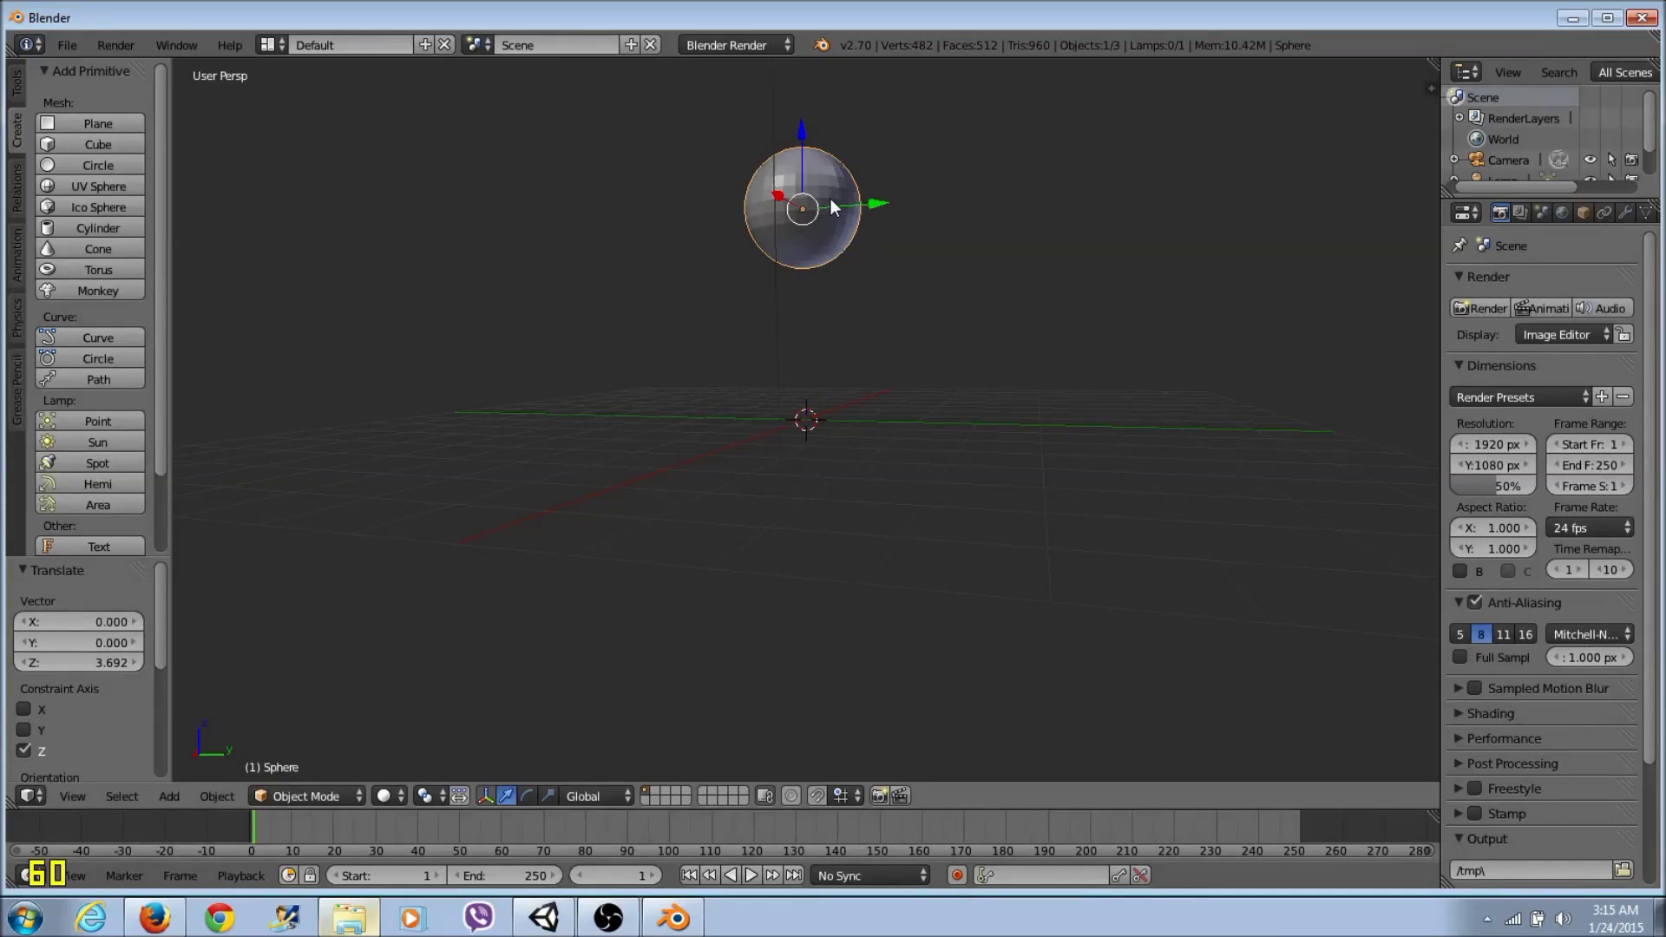
# Step: Scale the sphere uniformly to about 0.37 and place the 3D cursor just below it
pyautogui.press('s')
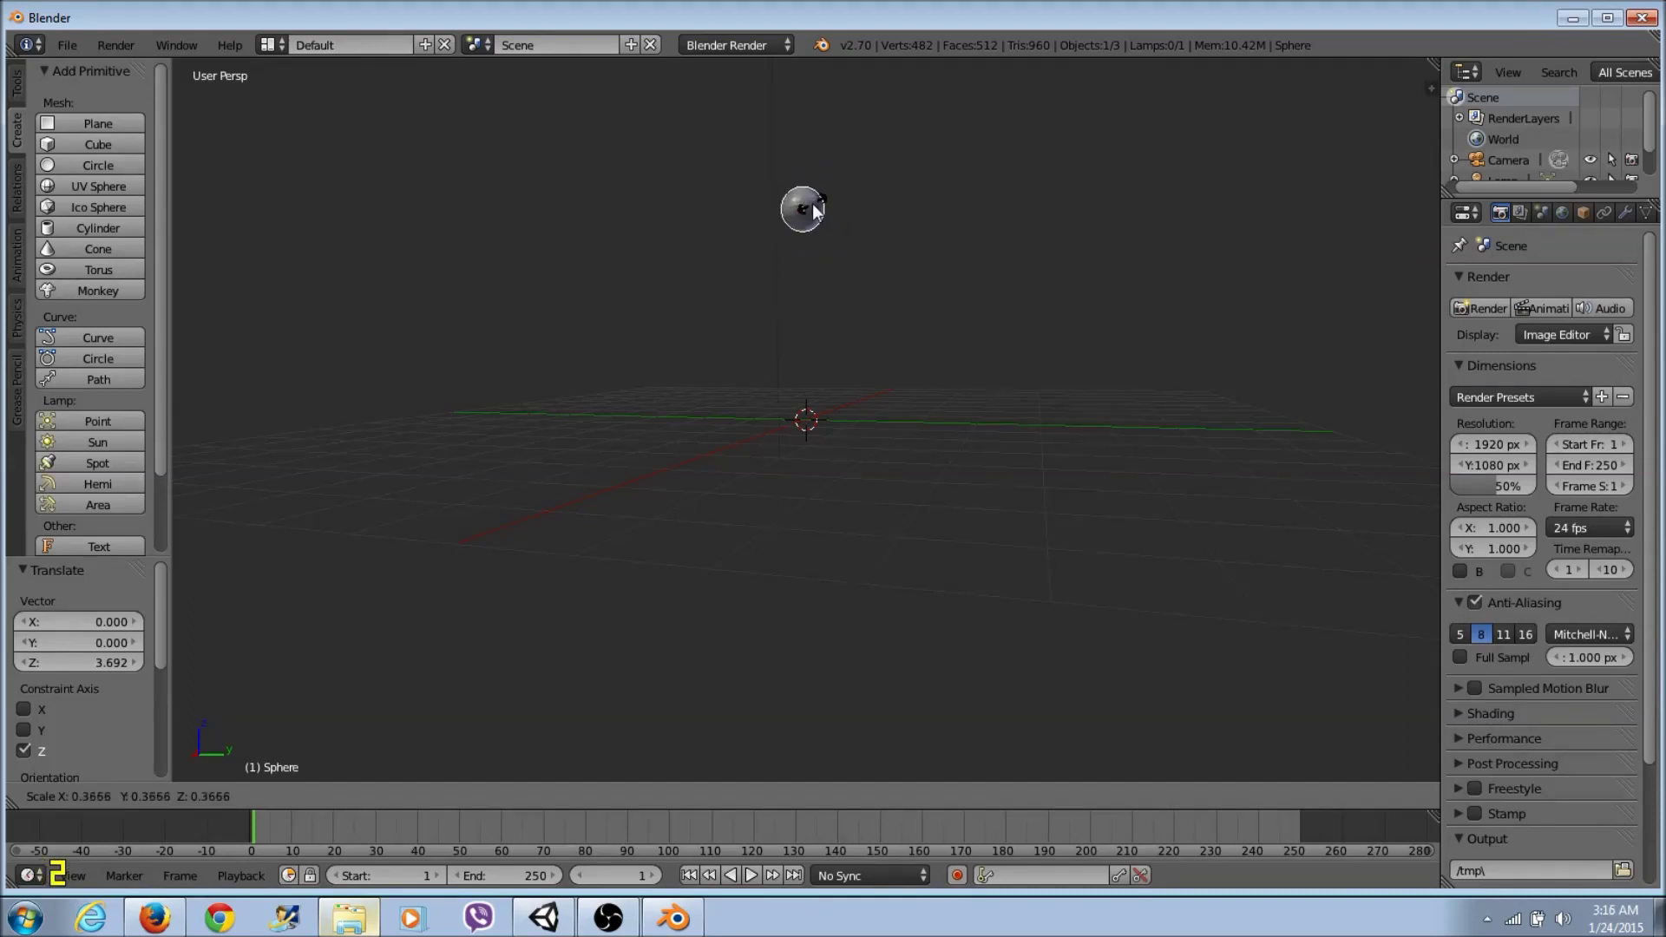
pyautogui.click(812, 203)
pyautogui.moveTo(834, 265)
pyautogui.mouseDown(button='middle')
pyautogui.moveTo(840, 335)
pyautogui.moveTo(861, 319)
pyautogui.moveTo(883, 363)
pyautogui.moveTo(897, 272)
pyautogui.moveTo(896, 349)
pyautogui.moveTo(796, 258)
pyautogui.moveTo(837, 257)
pyautogui.mouseUp(button='middle')
pyautogui.scroll(3, 868, 318)
pyautogui.scroll(-3, 901, 295)
pyautogui.click(848, 294)
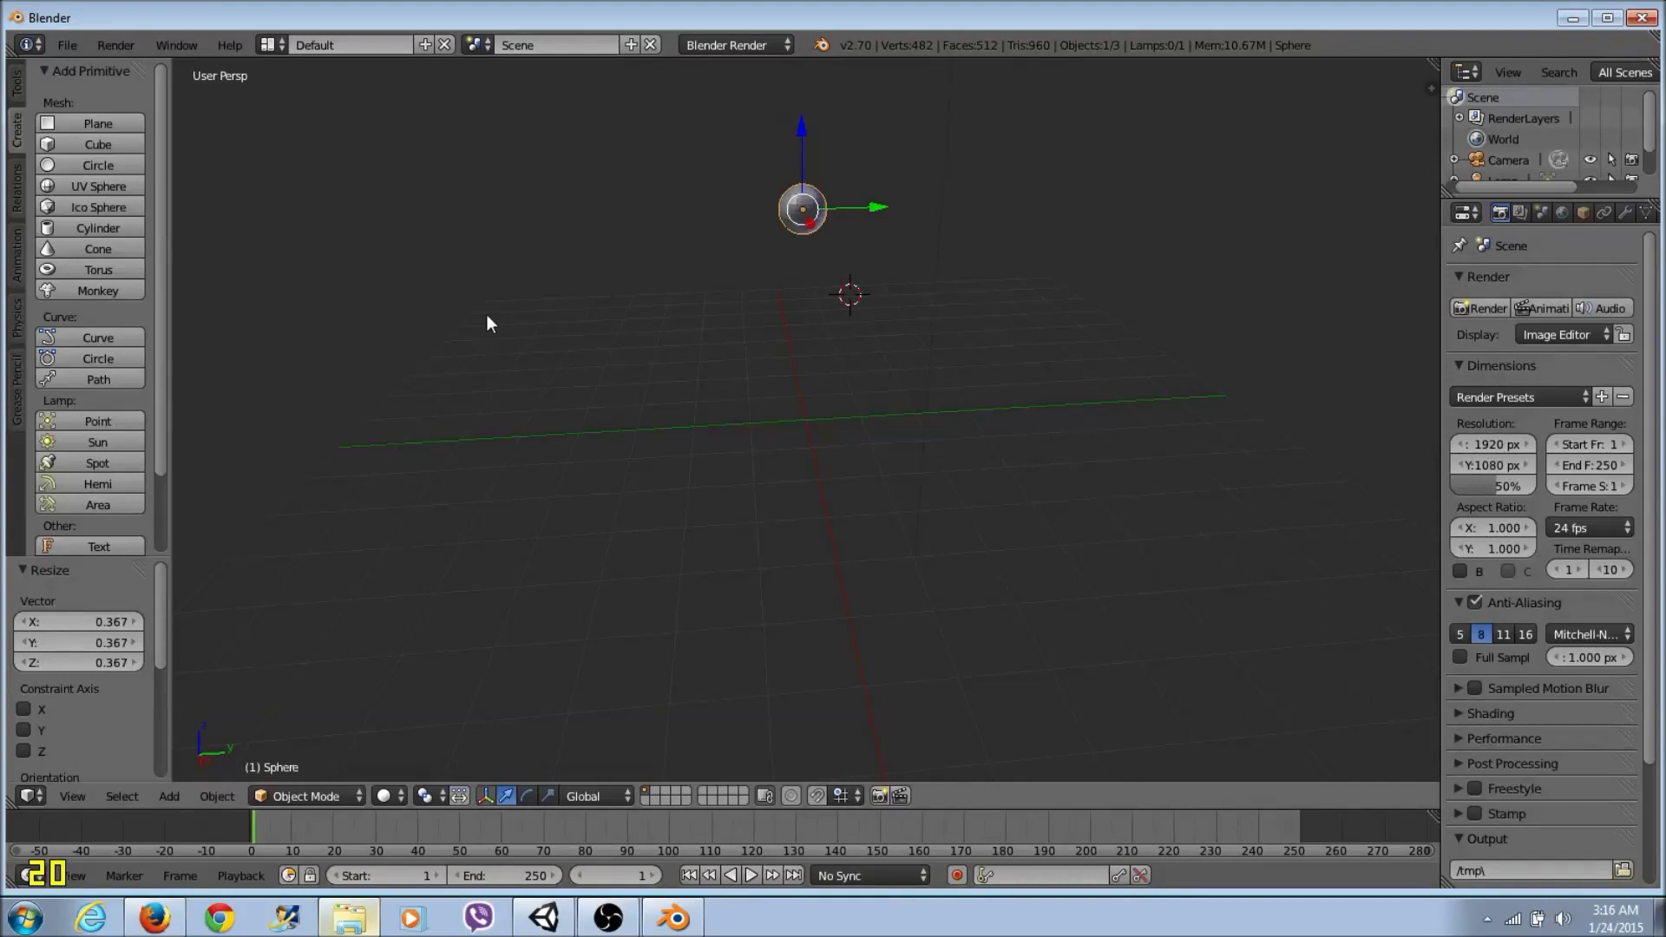
# Step: Add a cone at the 3D cursor and scale it uniformly to about 0.4
pyautogui.click(99, 248)
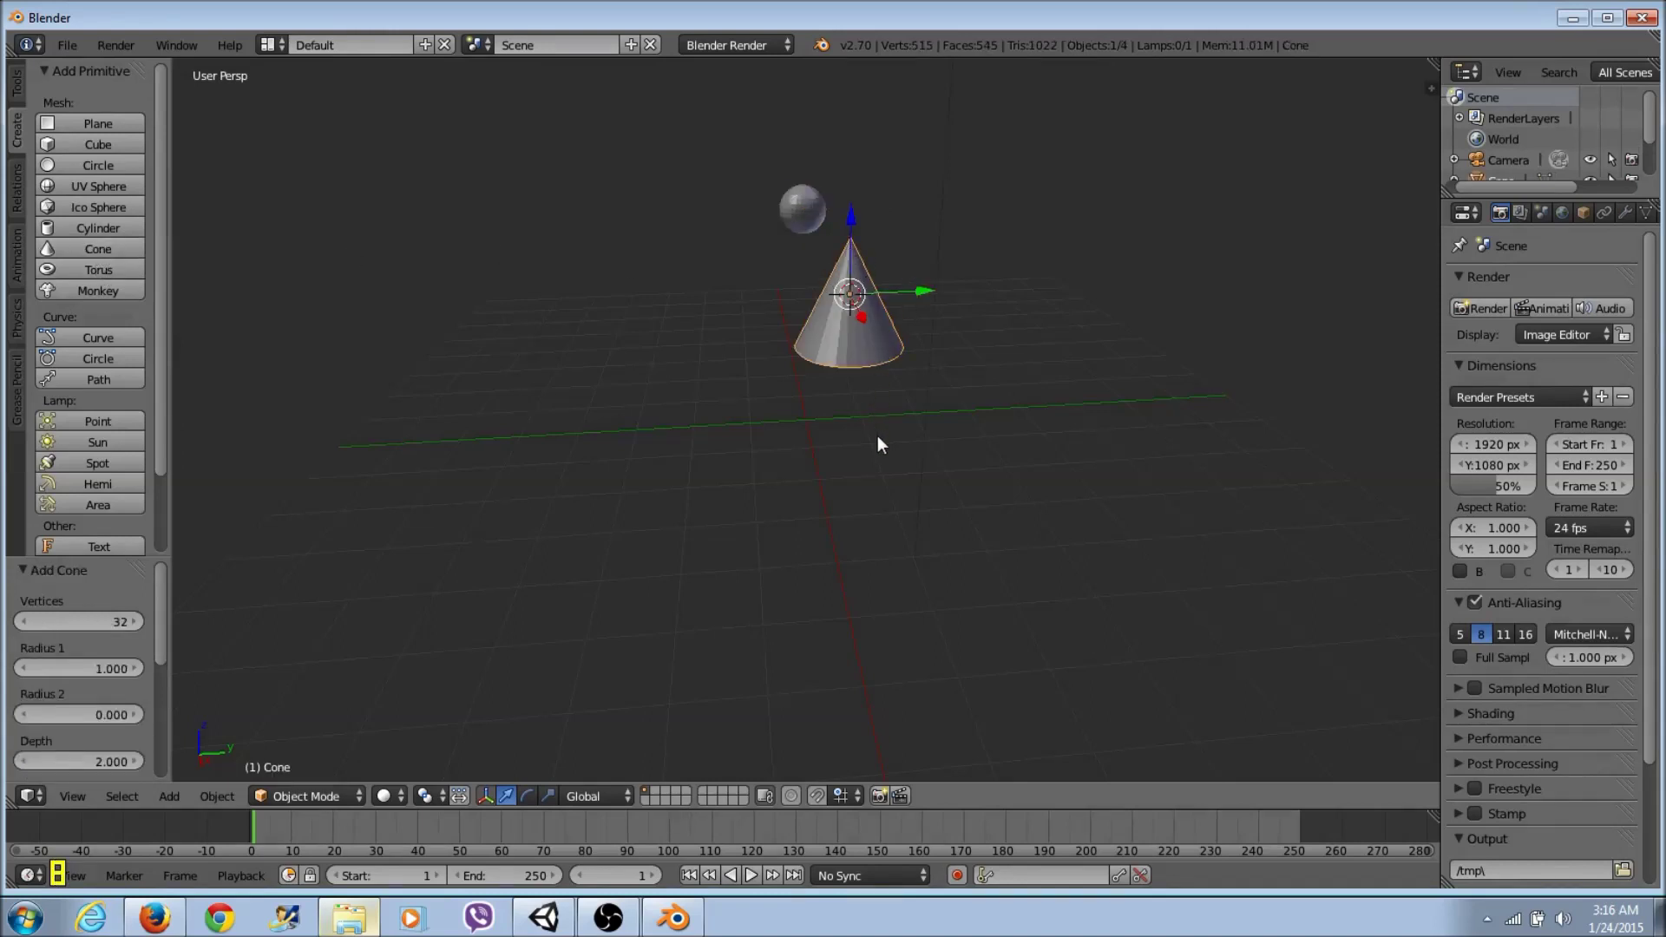
pyautogui.press('s')
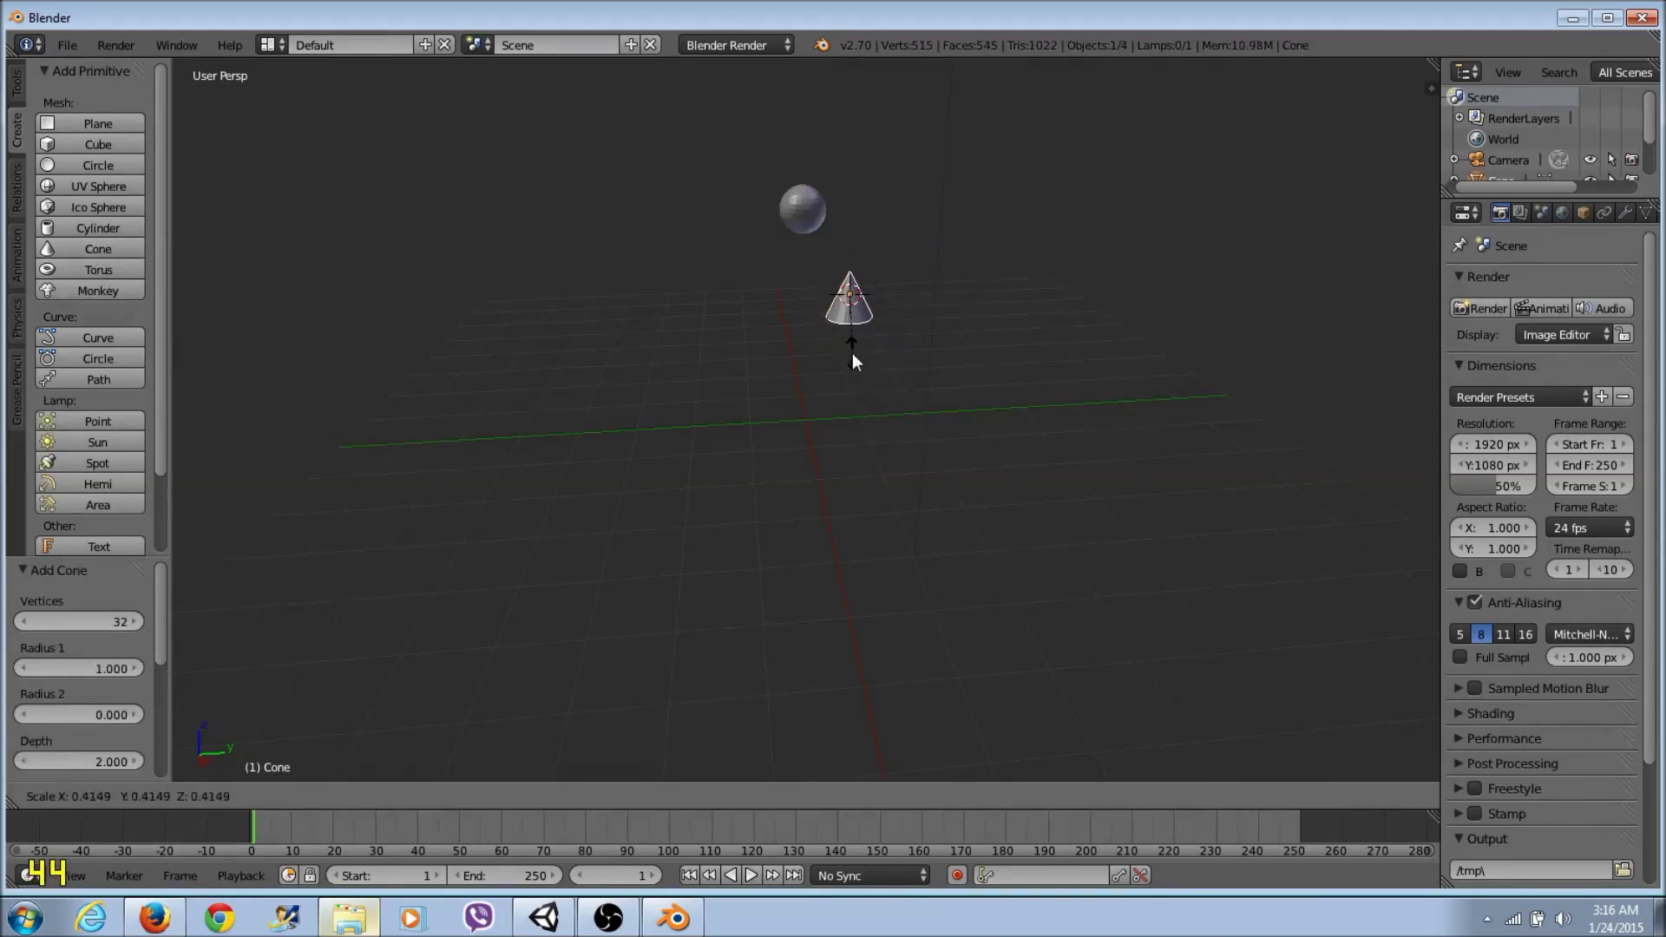
pyautogui.click(852, 351)
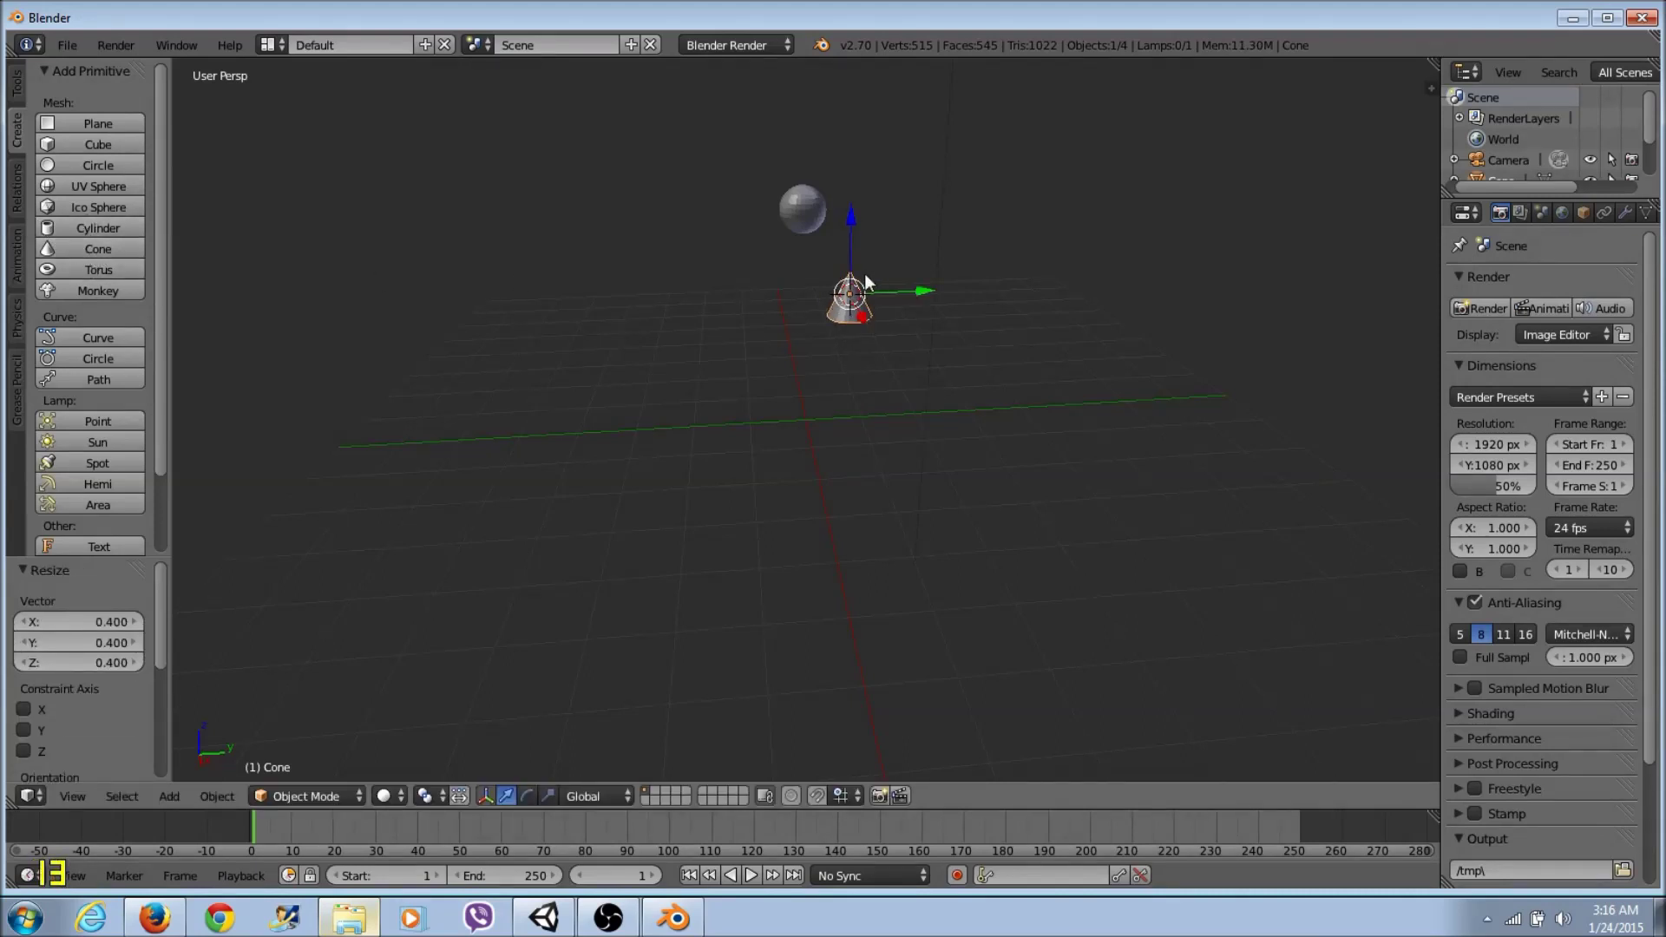
# Step: Raise the cone about 1.83 units and, in top view, centre it over the sphere by moving about -0.85 in Y and 0.96 in X
pyautogui.moveTo(851, 251); pyautogui.dragTo(777, 146)
pyautogui.moveTo(884, 191); pyautogui.dragTo(818, 215, button='middle')
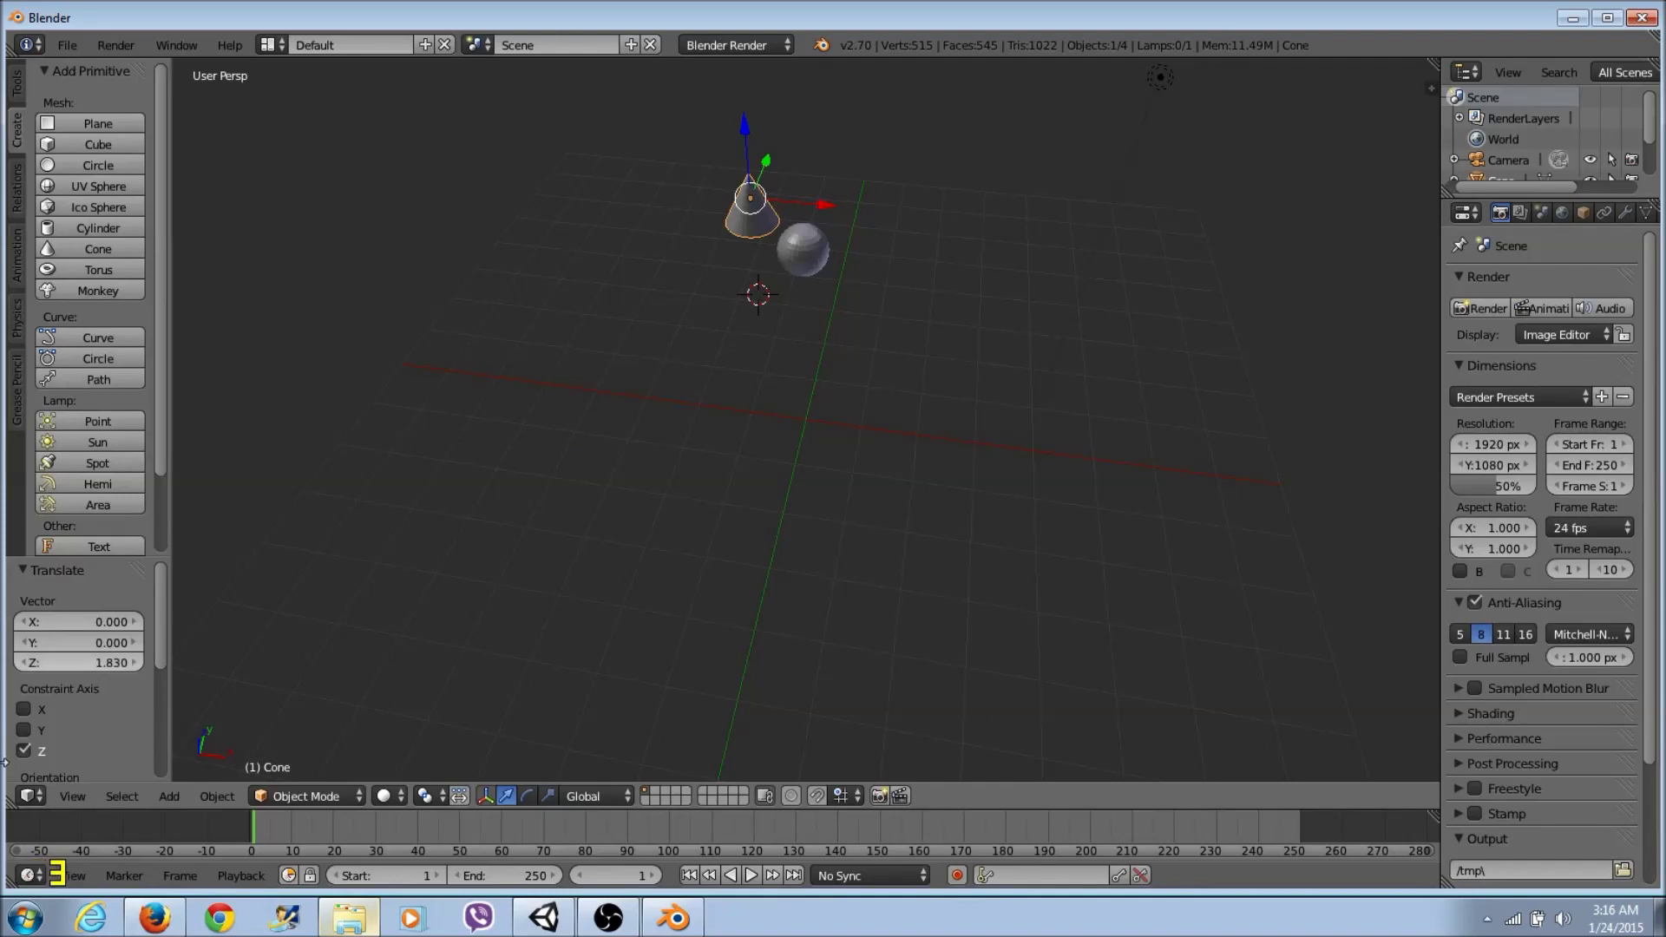
pyautogui.click(75, 795)
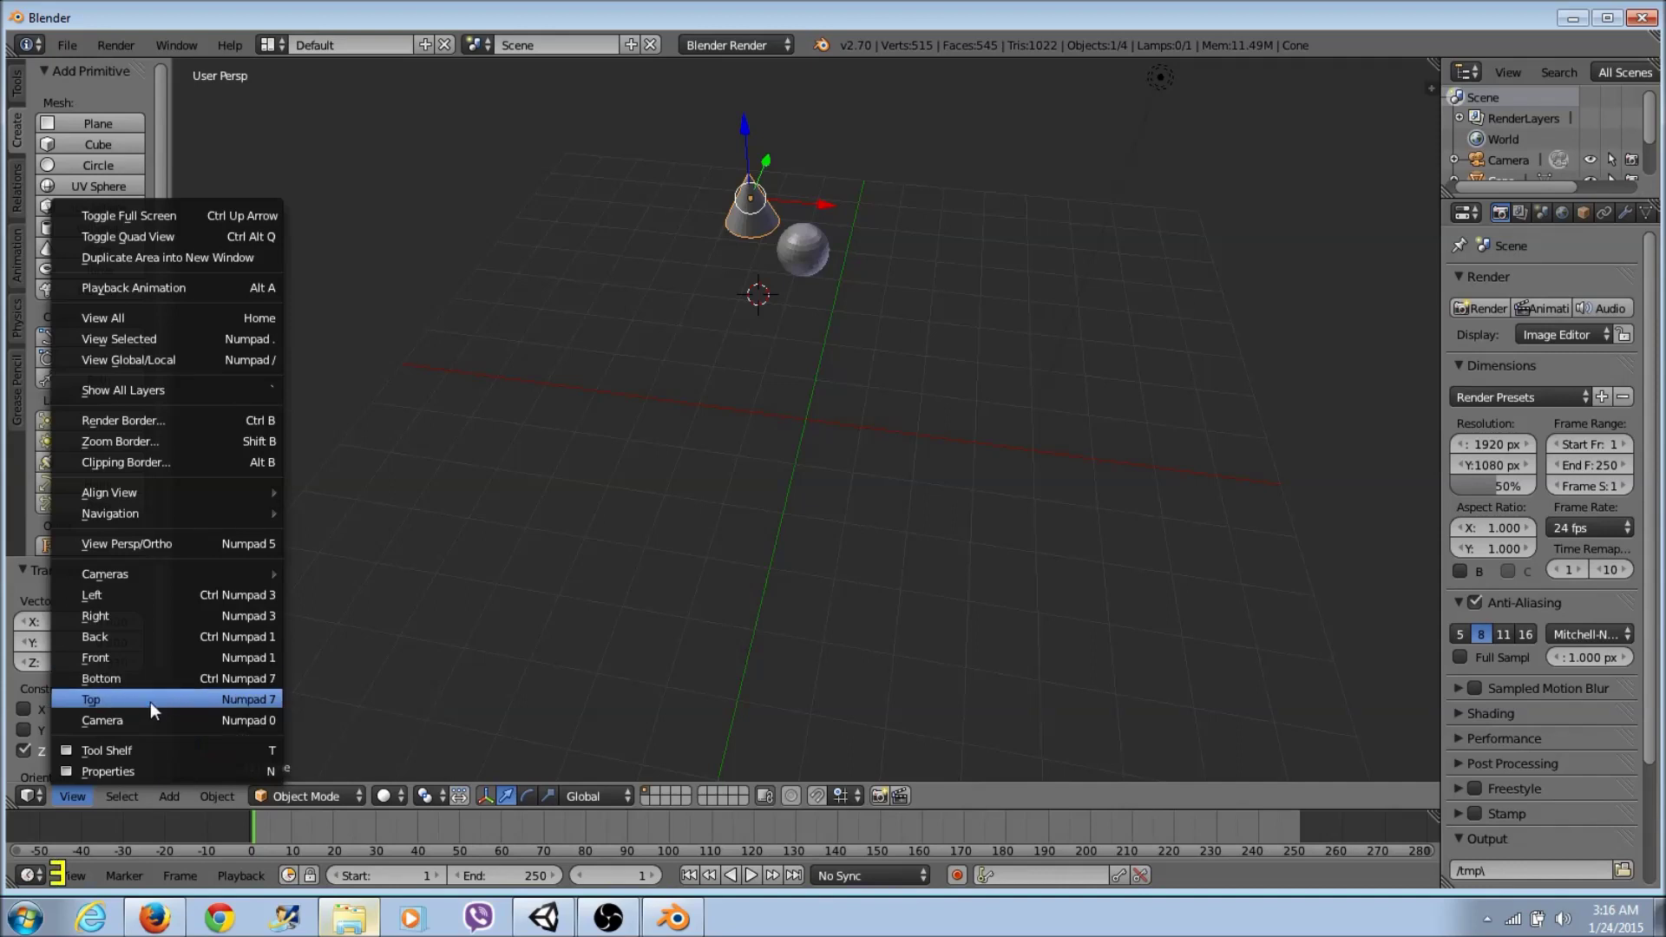
pyautogui.click(106, 702)
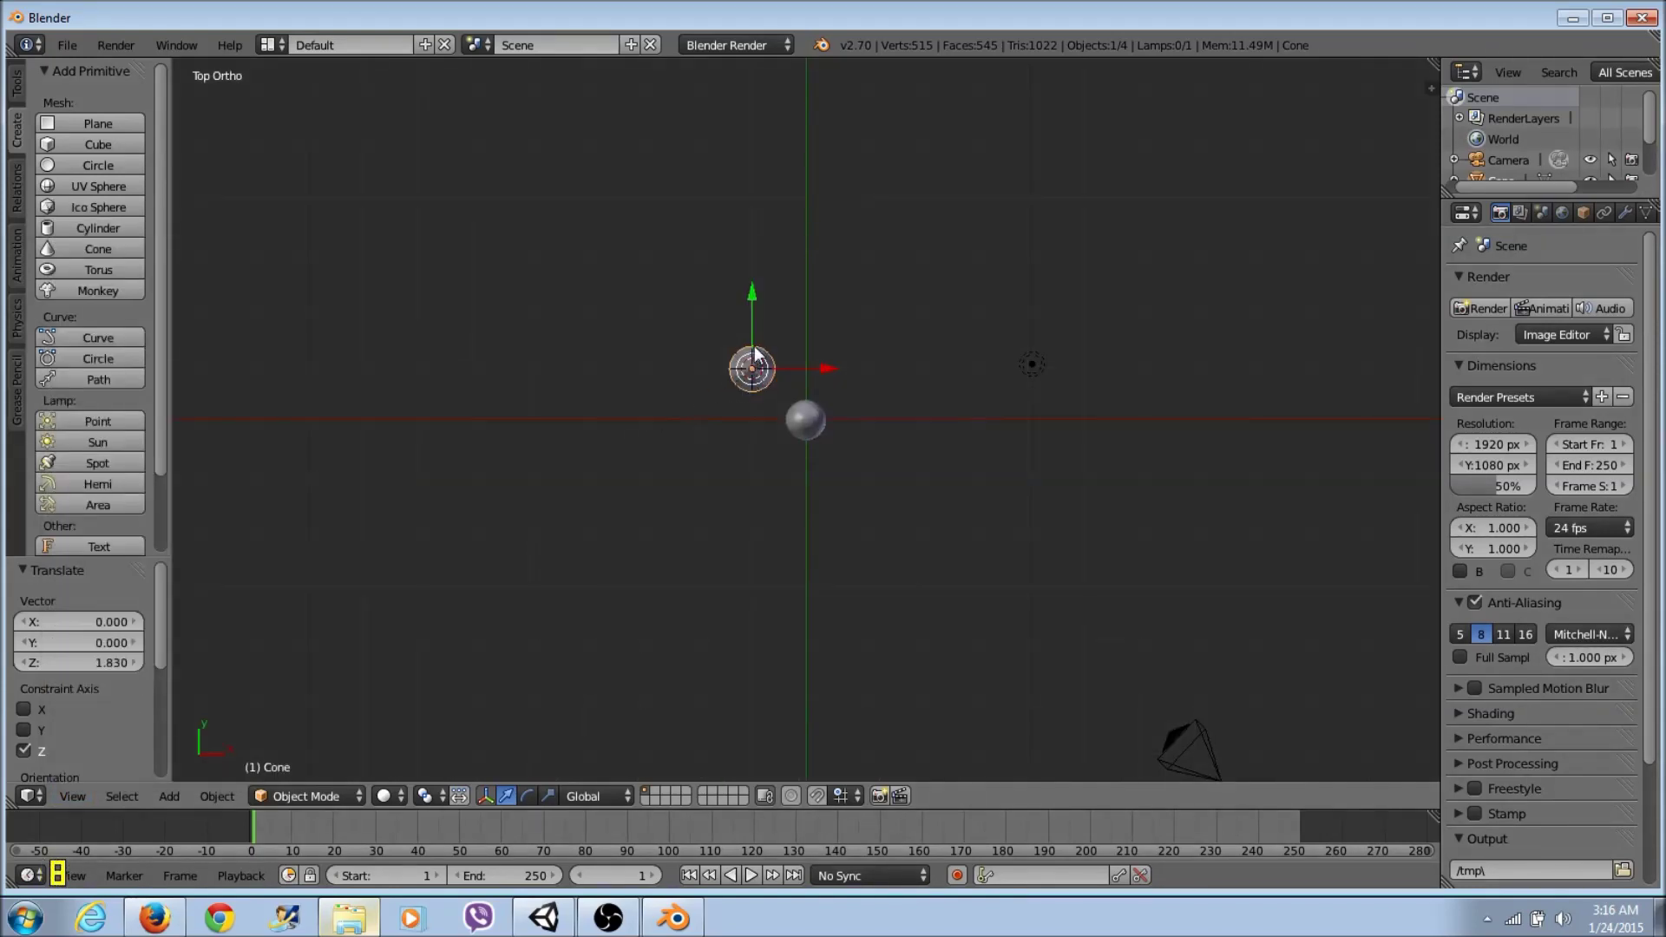
pyautogui.press('g')
pyautogui.press('y')
pyautogui.click(768, 425)
pyautogui.press('g')
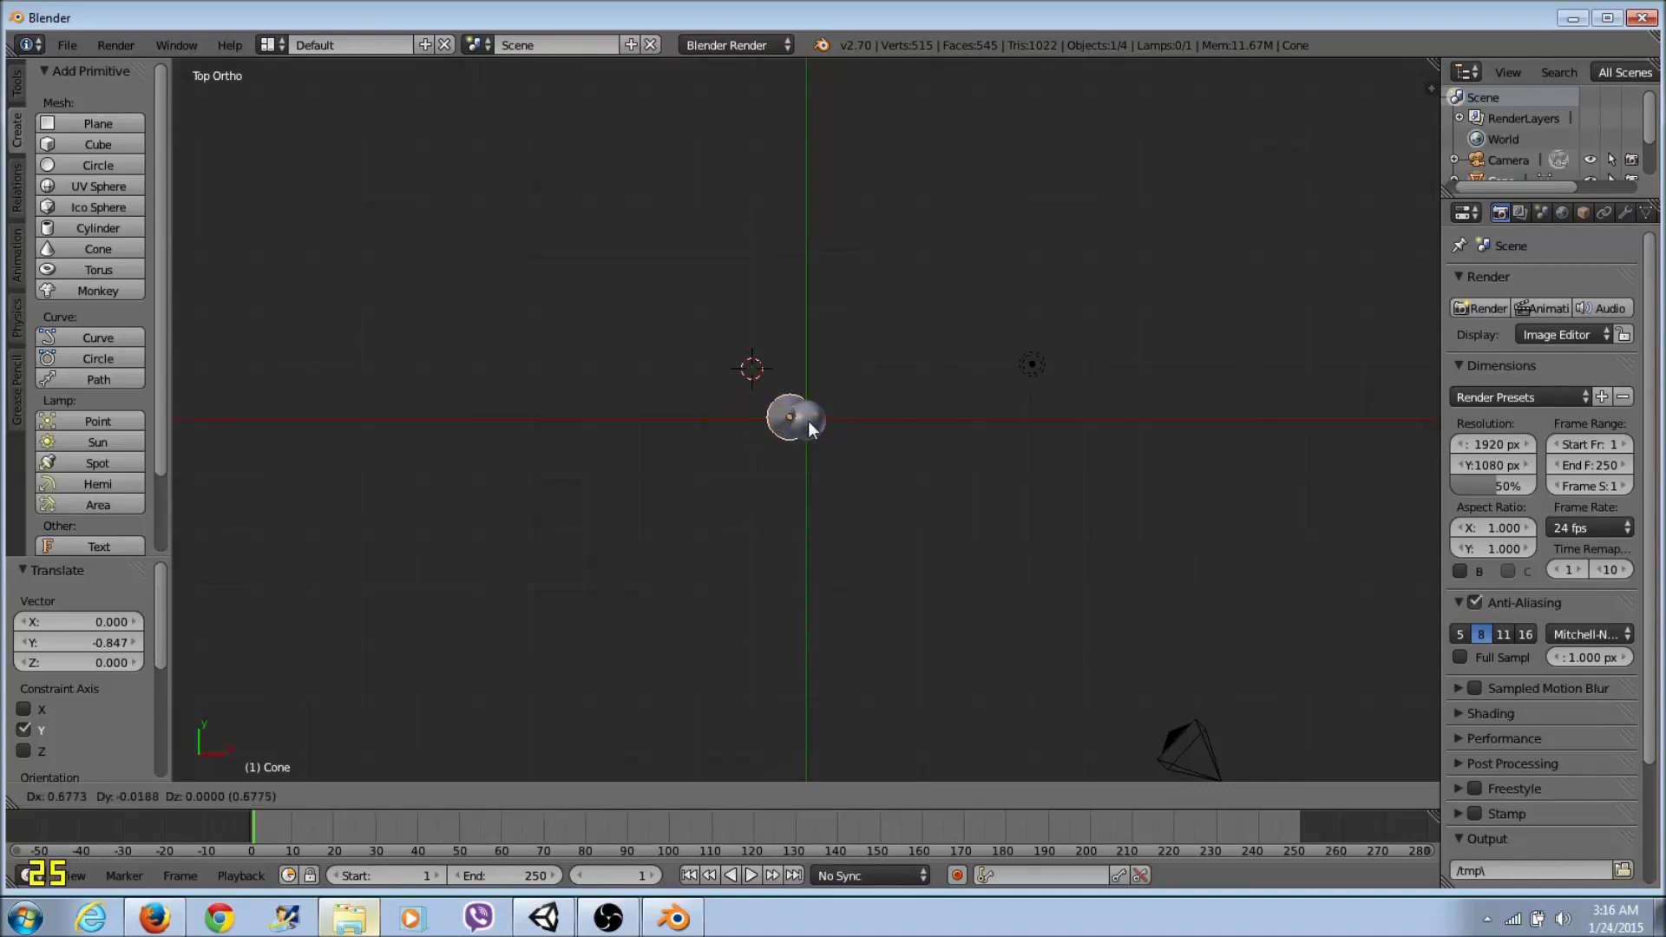
pyautogui.click(821, 429)
# Step: Raise the cone about 0.35 units onto the top of the sphere and shift it about -0.05 along Y
pyautogui.moveTo(872, 504); pyautogui.dragTo(785, 364, button='middle')
pyautogui.press('g')
pyautogui.press('z')
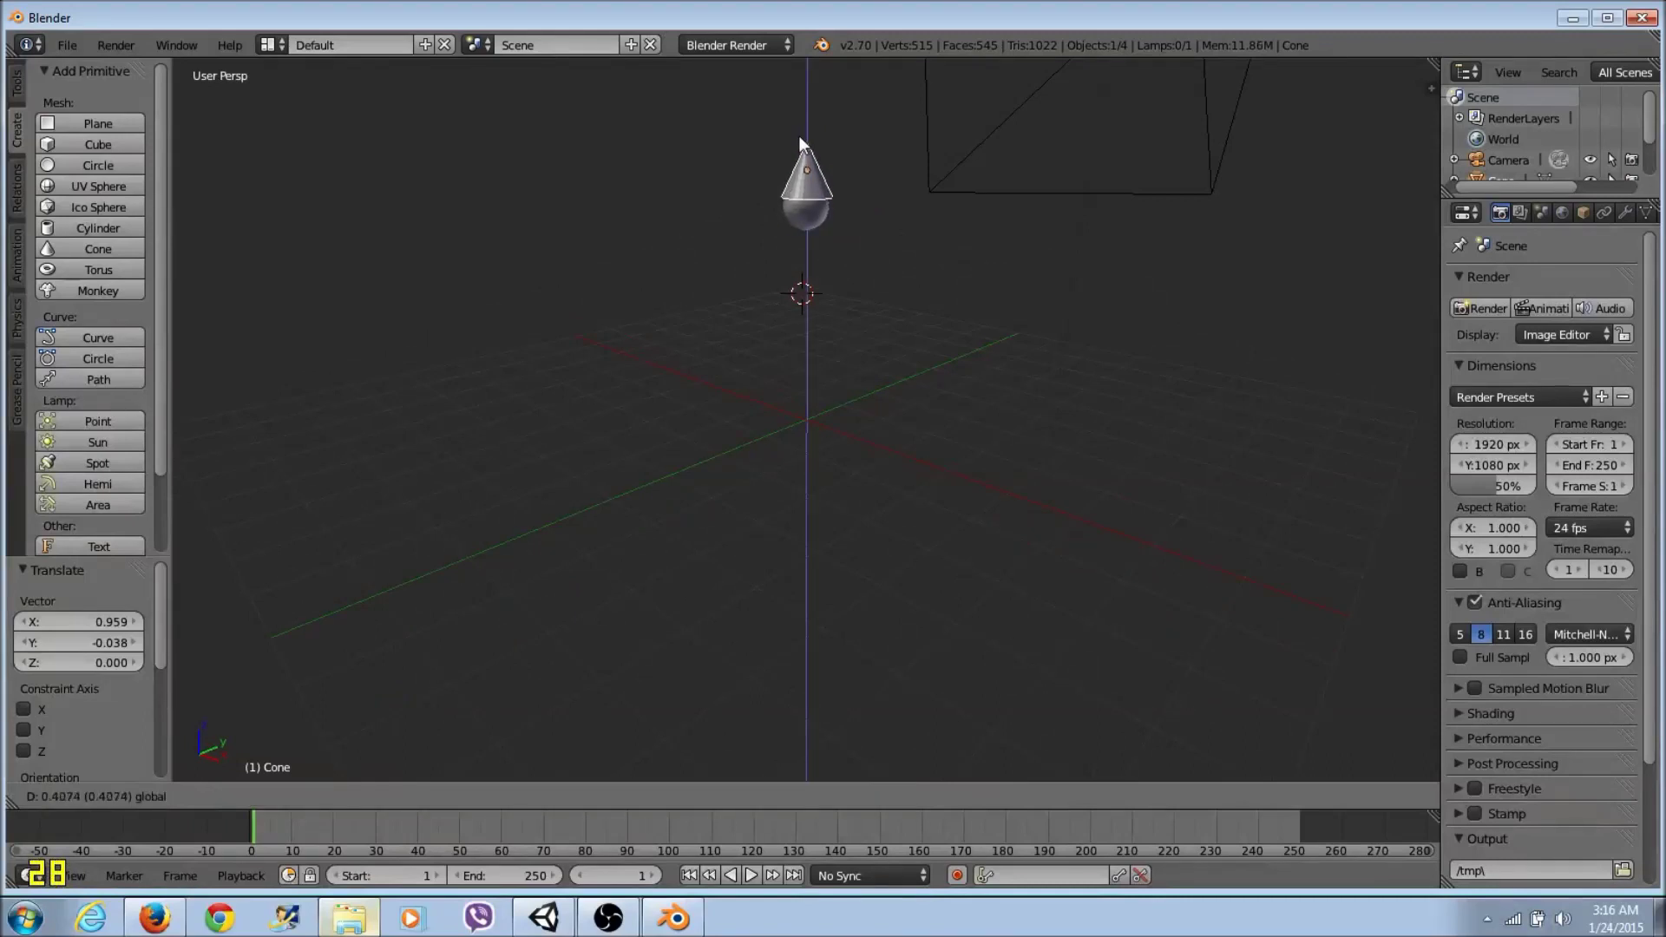
pyautogui.click(797, 139)
pyautogui.moveTo(797, 138); pyautogui.dragTo(778, 212, button='middle')
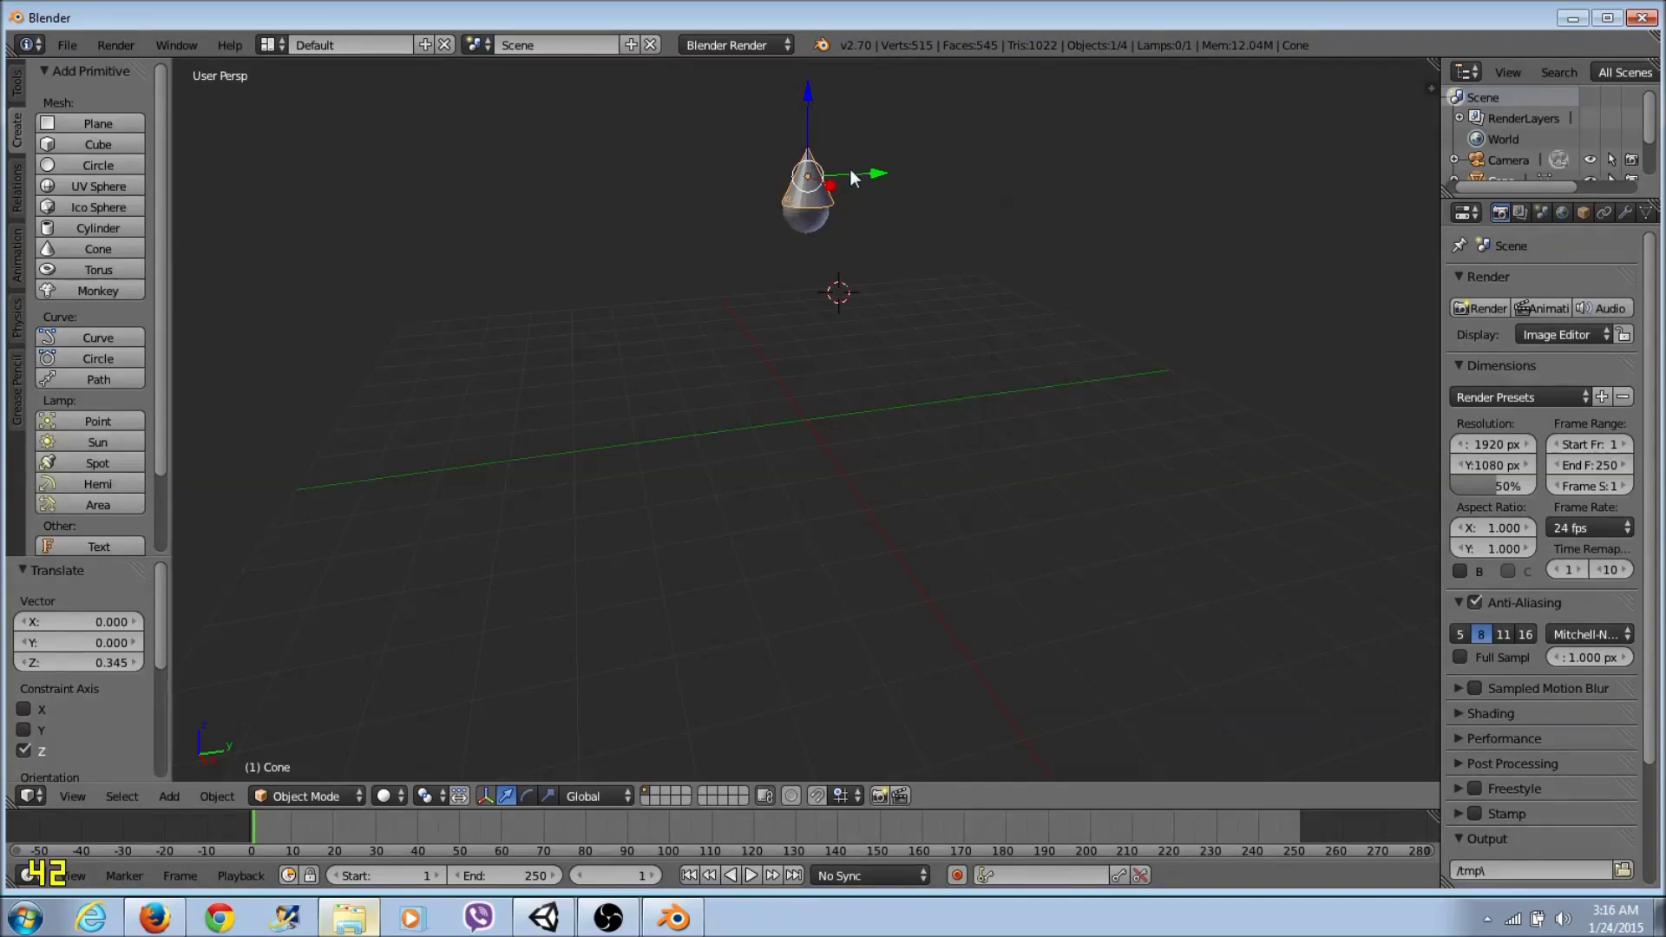
pyautogui.moveTo(851, 169); pyautogui.dragTo(847, 169)
pyautogui.moveTo(847, 170); pyautogui.dragTo(783, 187, button='middle')
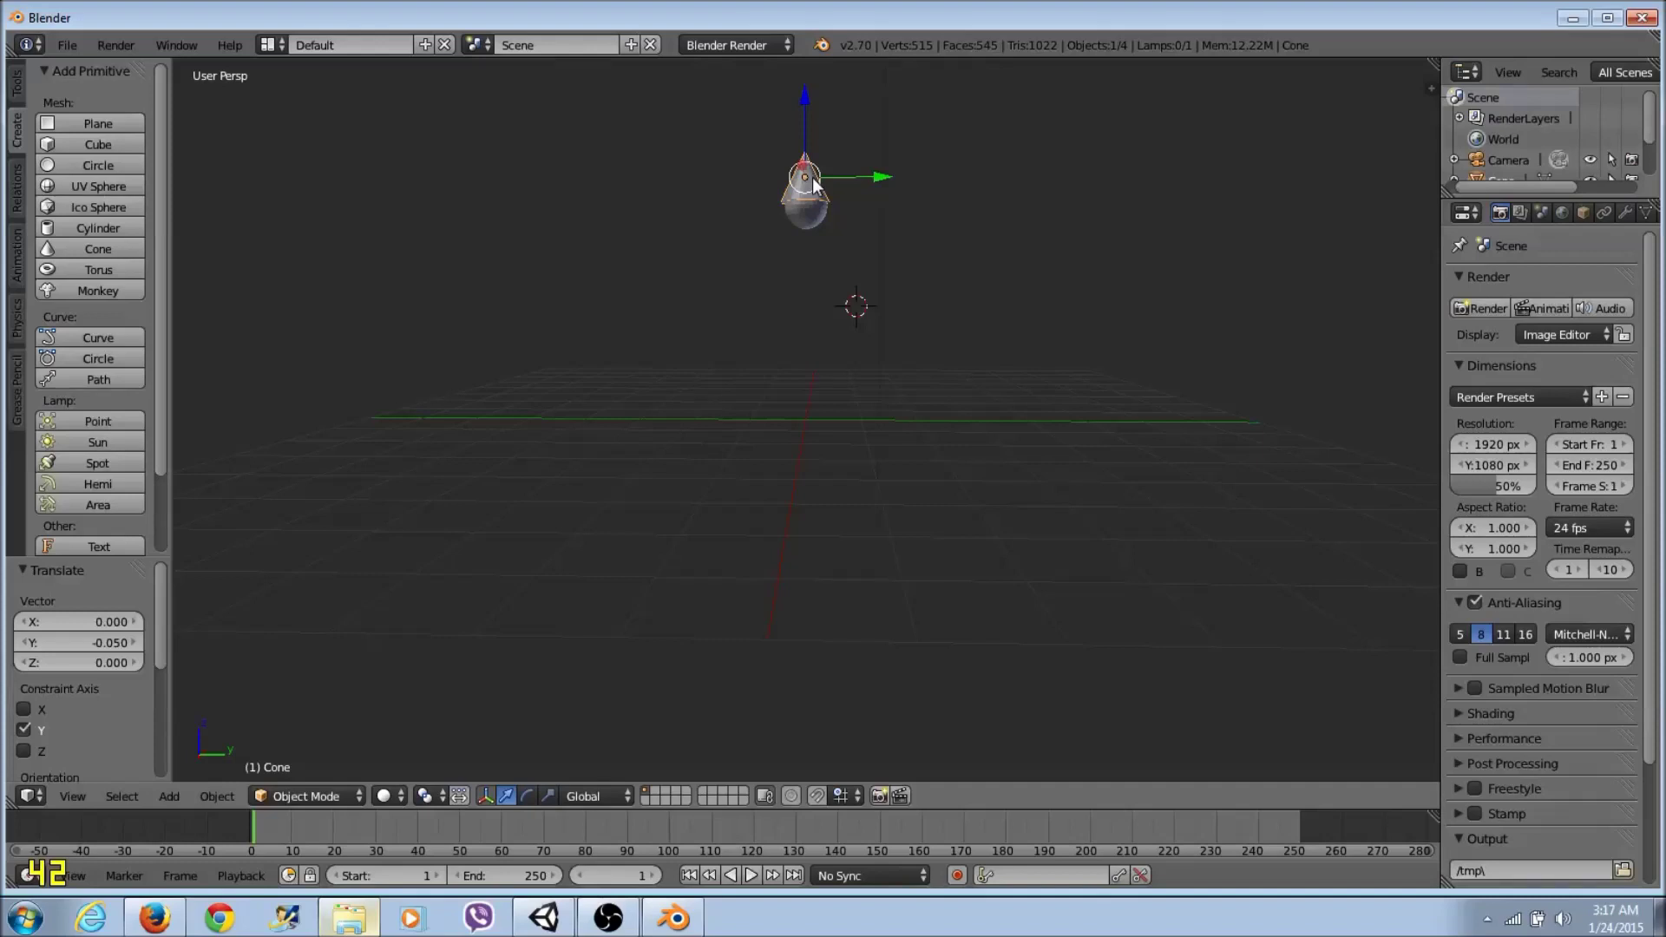
# Step: Enlarge the cone uniformly by about 1.3 and shift it about 0.05 along Y to centre it on the sphere
pyautogui.press('s')
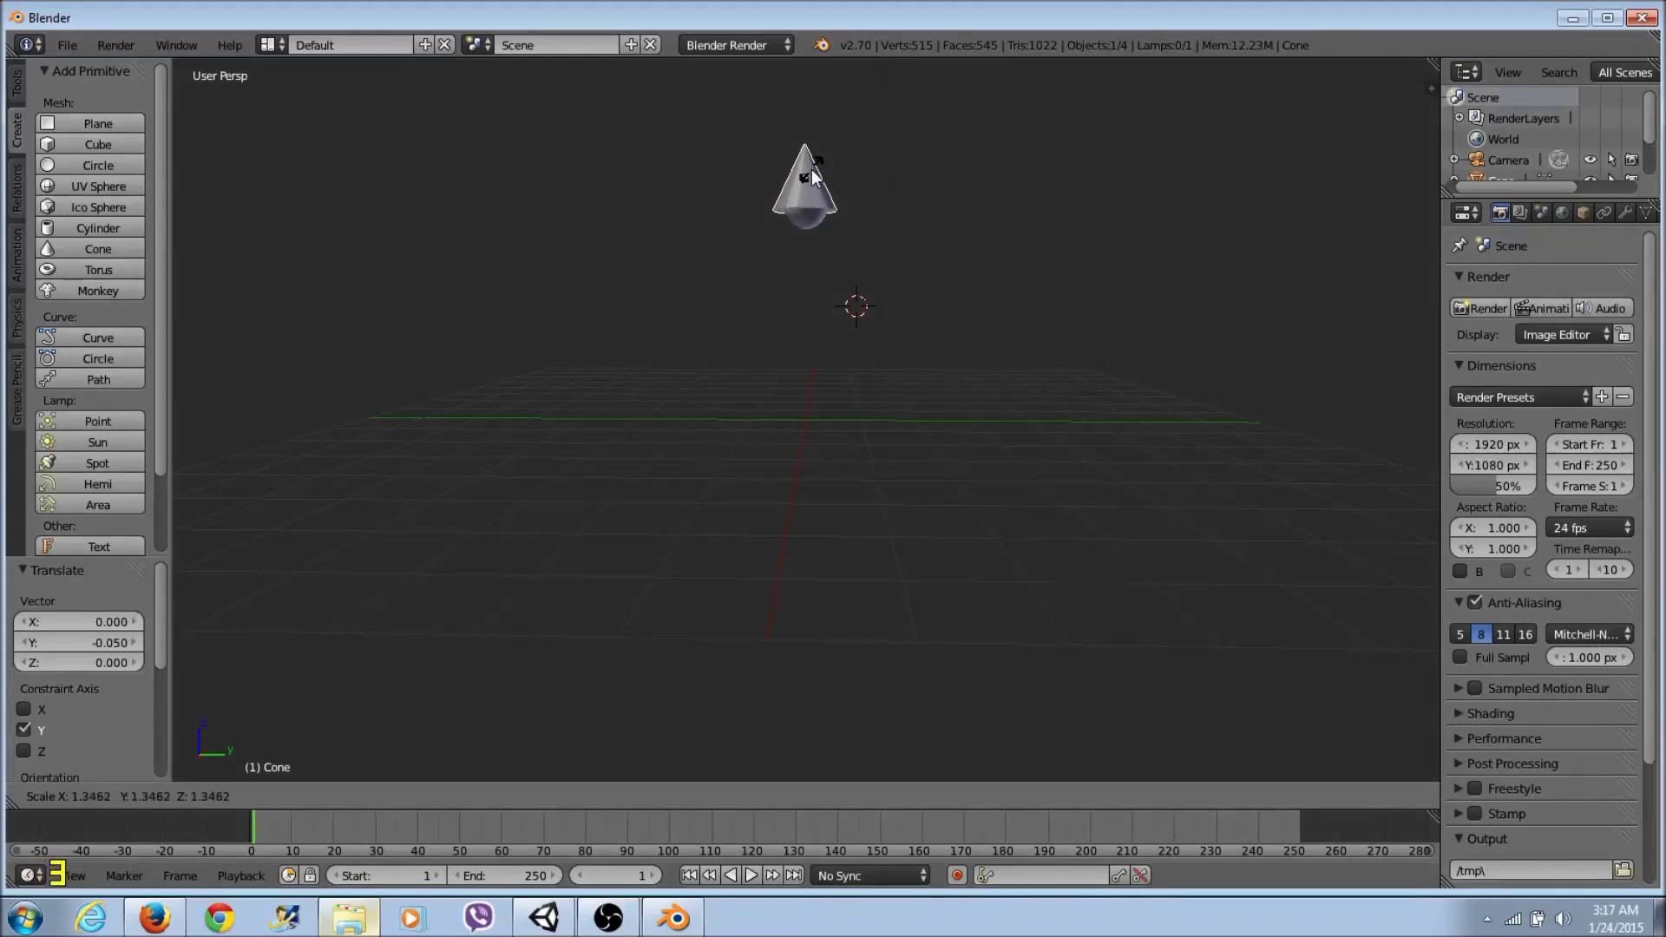
pyautogui.click(810, 169)
pyautogui.moveTo(805, 144); pyautogui.dragTo(846, 175)
pyautogui.press('KP_7')
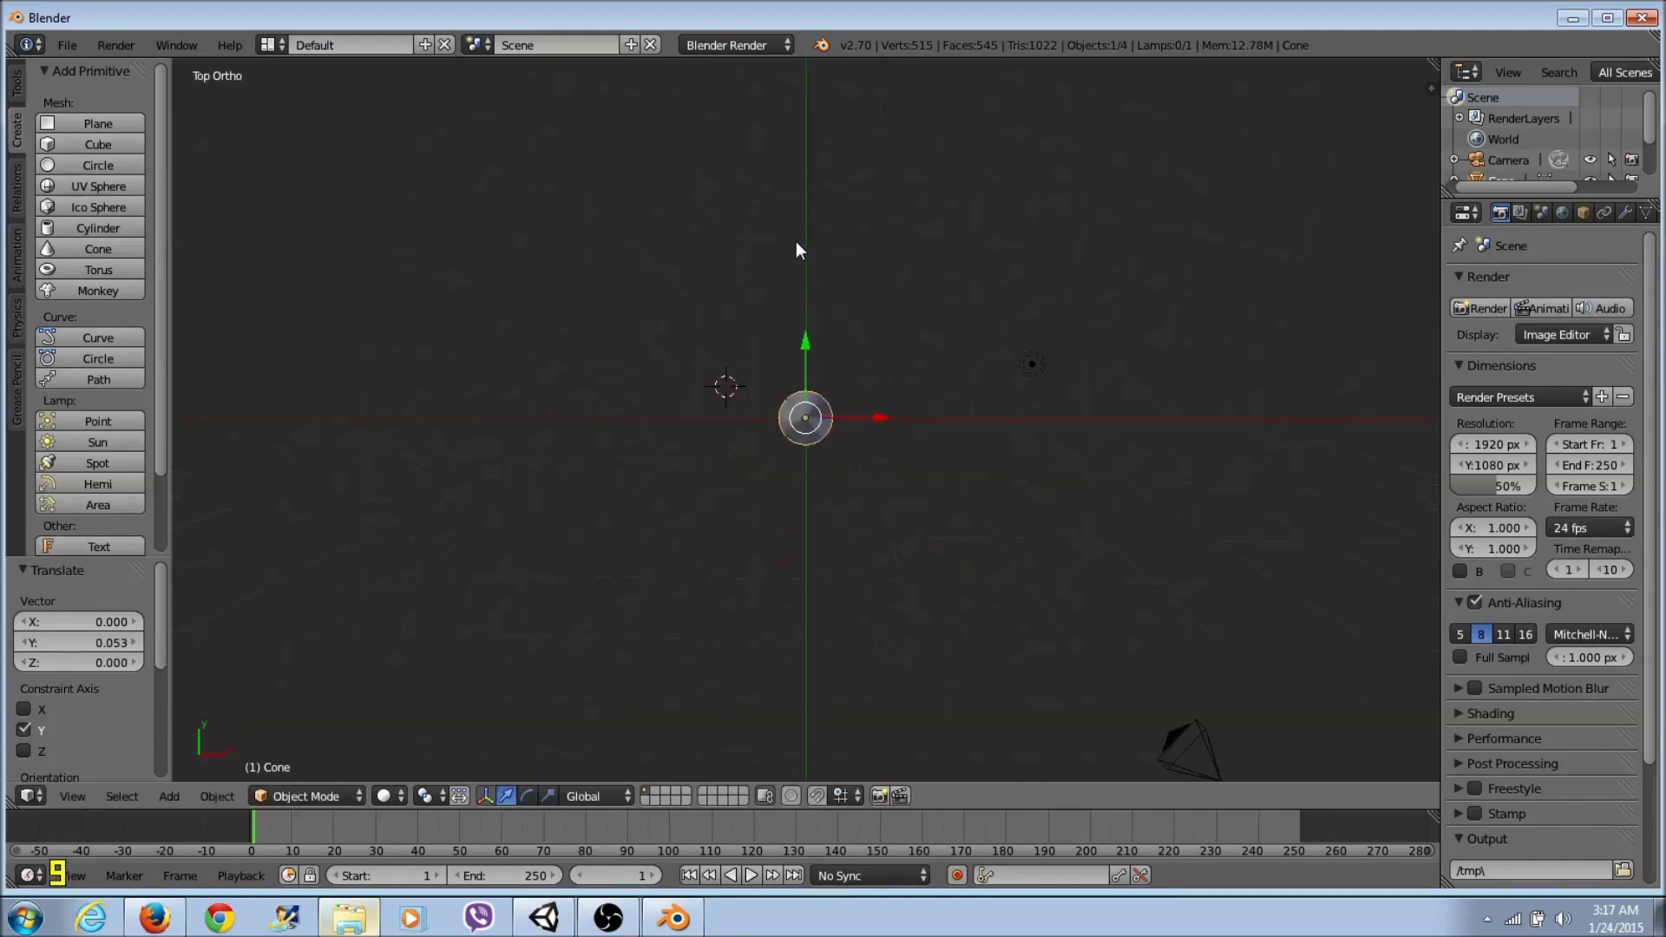
pyautogui.moveTo(809, 338); pyautogui.dragTo(611, 330, button='middle')
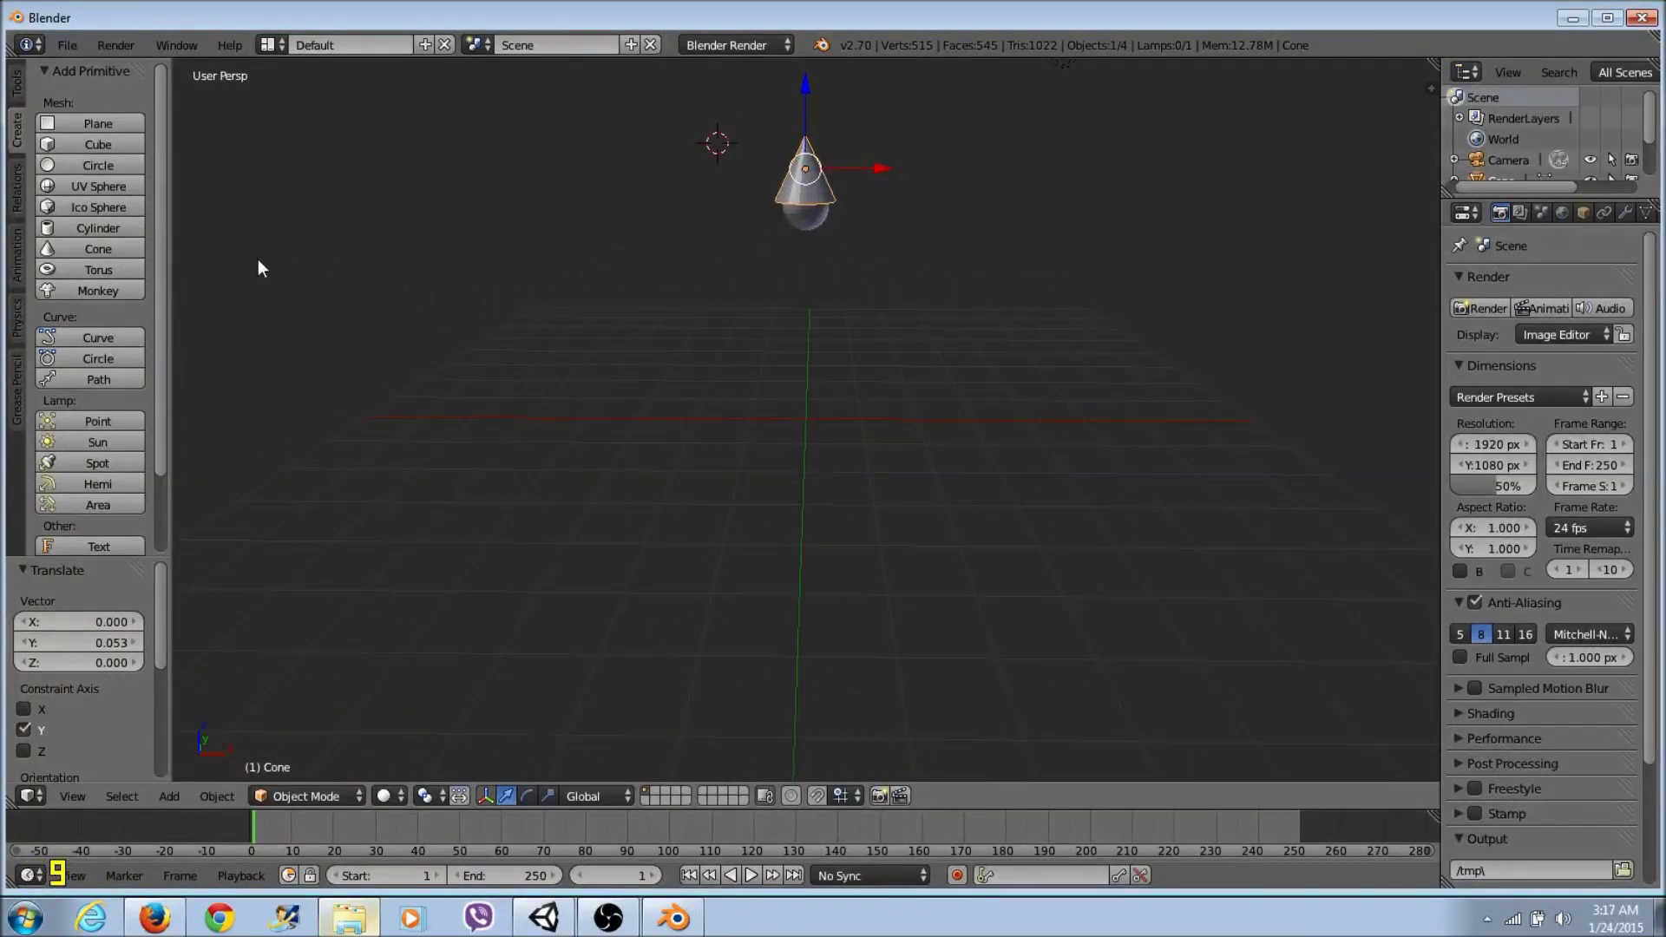
# Step: Add a cylinder, lower it about 2.98 units along Z, and resize it uniformly by about -0.72 and 0.66
pyautogui.click(99, 227)
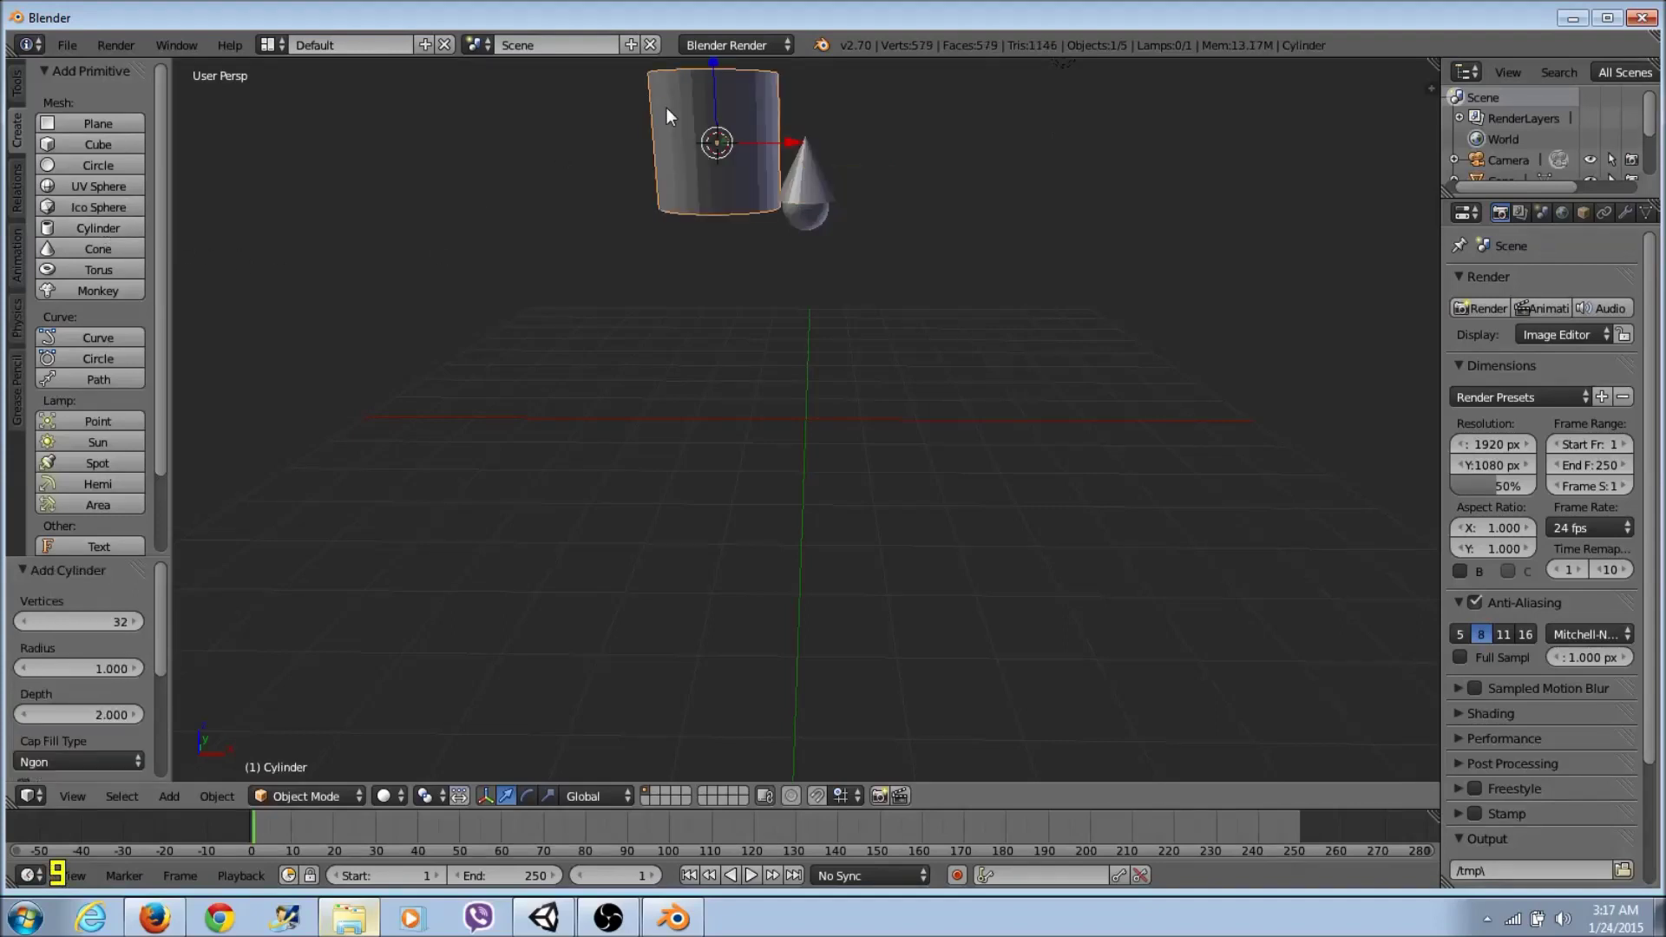
pyautogui.moveTo(715, 102); pyautogui.dragTo(737, 311)
pyautogui.press('s')
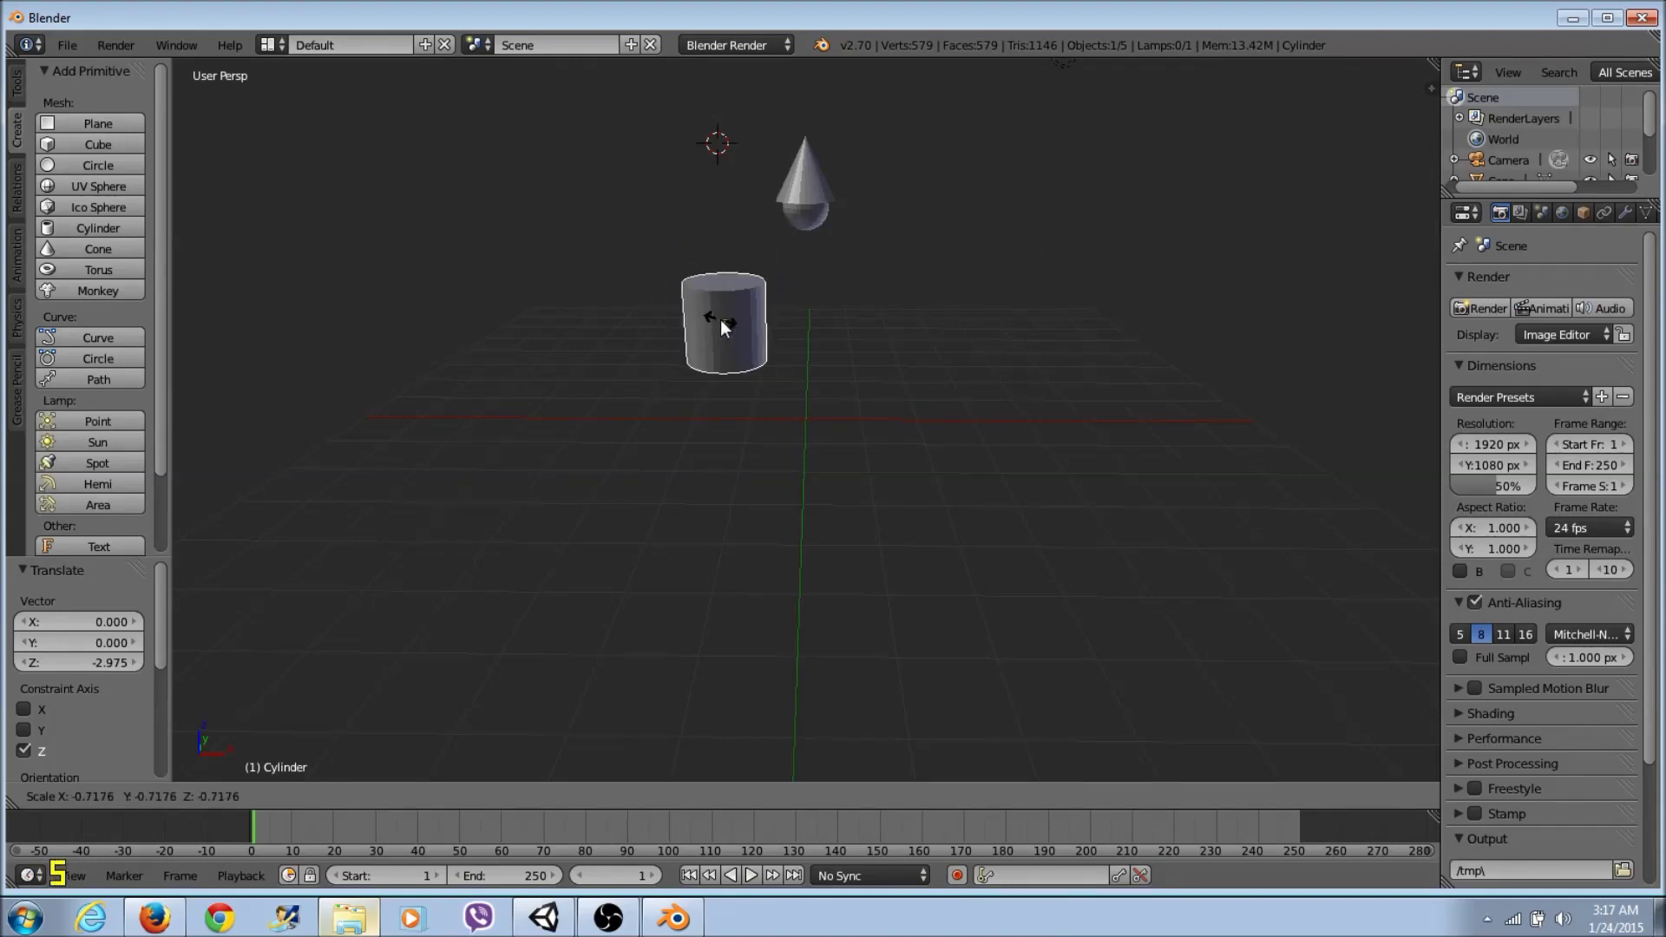
pyautogui.click(720, 319)
pyautogui.moveTo(721, 319)
pyautogui.mouseDown(button='middle')
pyautogui.moveTo(677, 285)
pyautogui.moveTo(736, 316)
pyautogui.mouseUp(button='middle')
pyautogui.press('s')
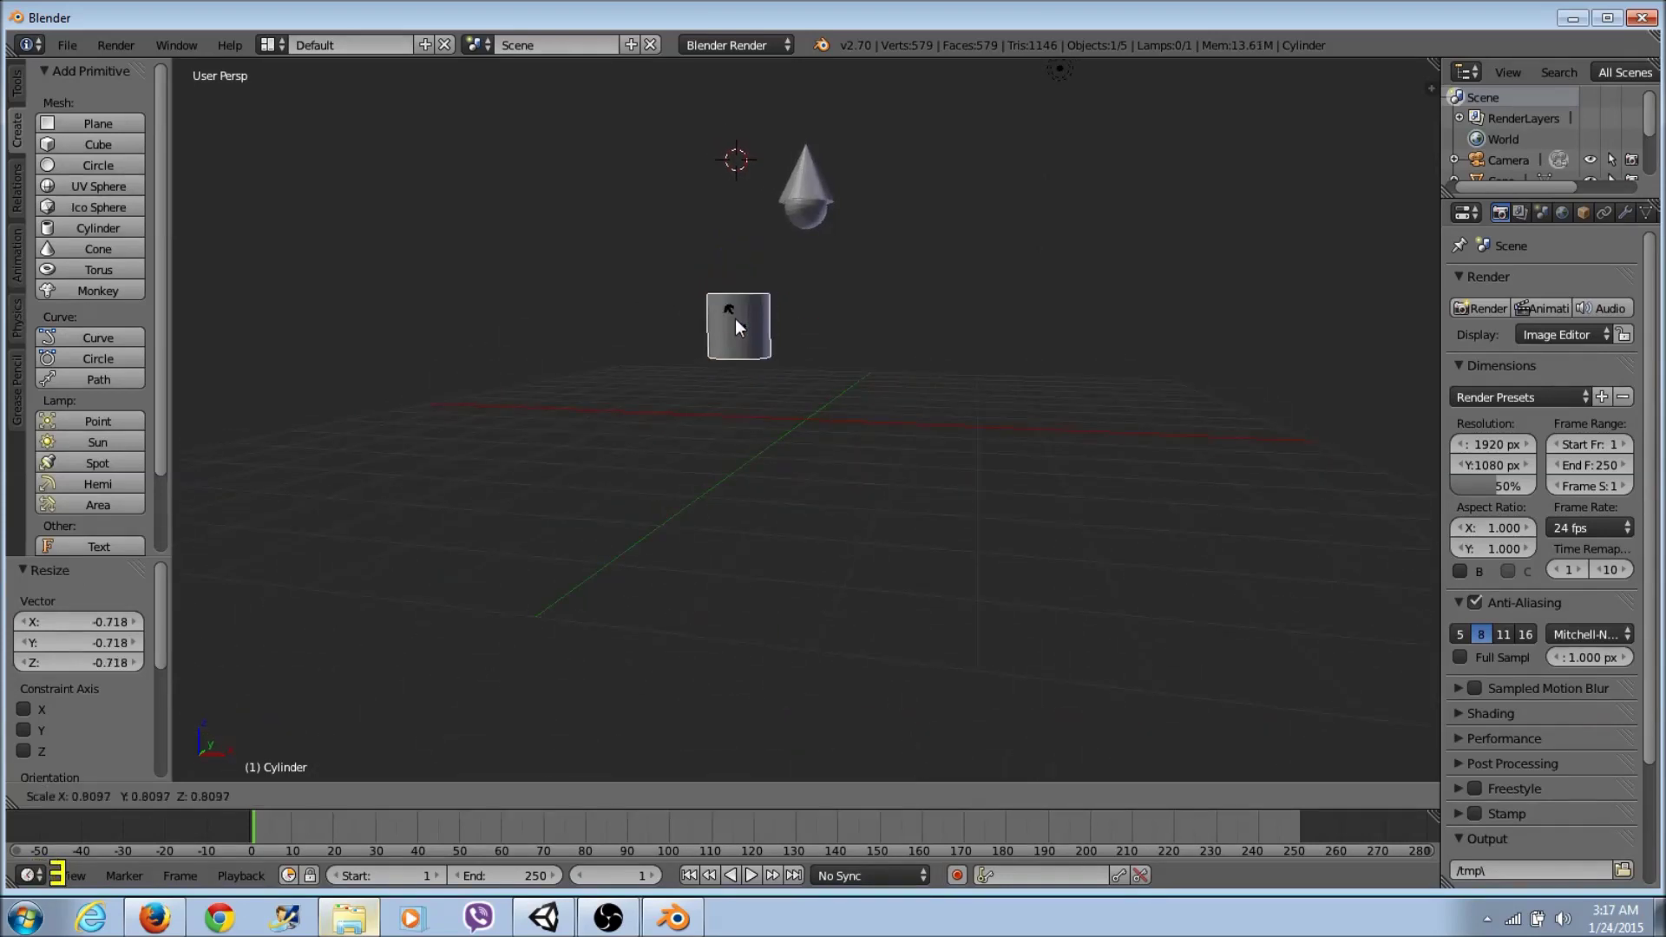
pyautogui.click(737, 320)
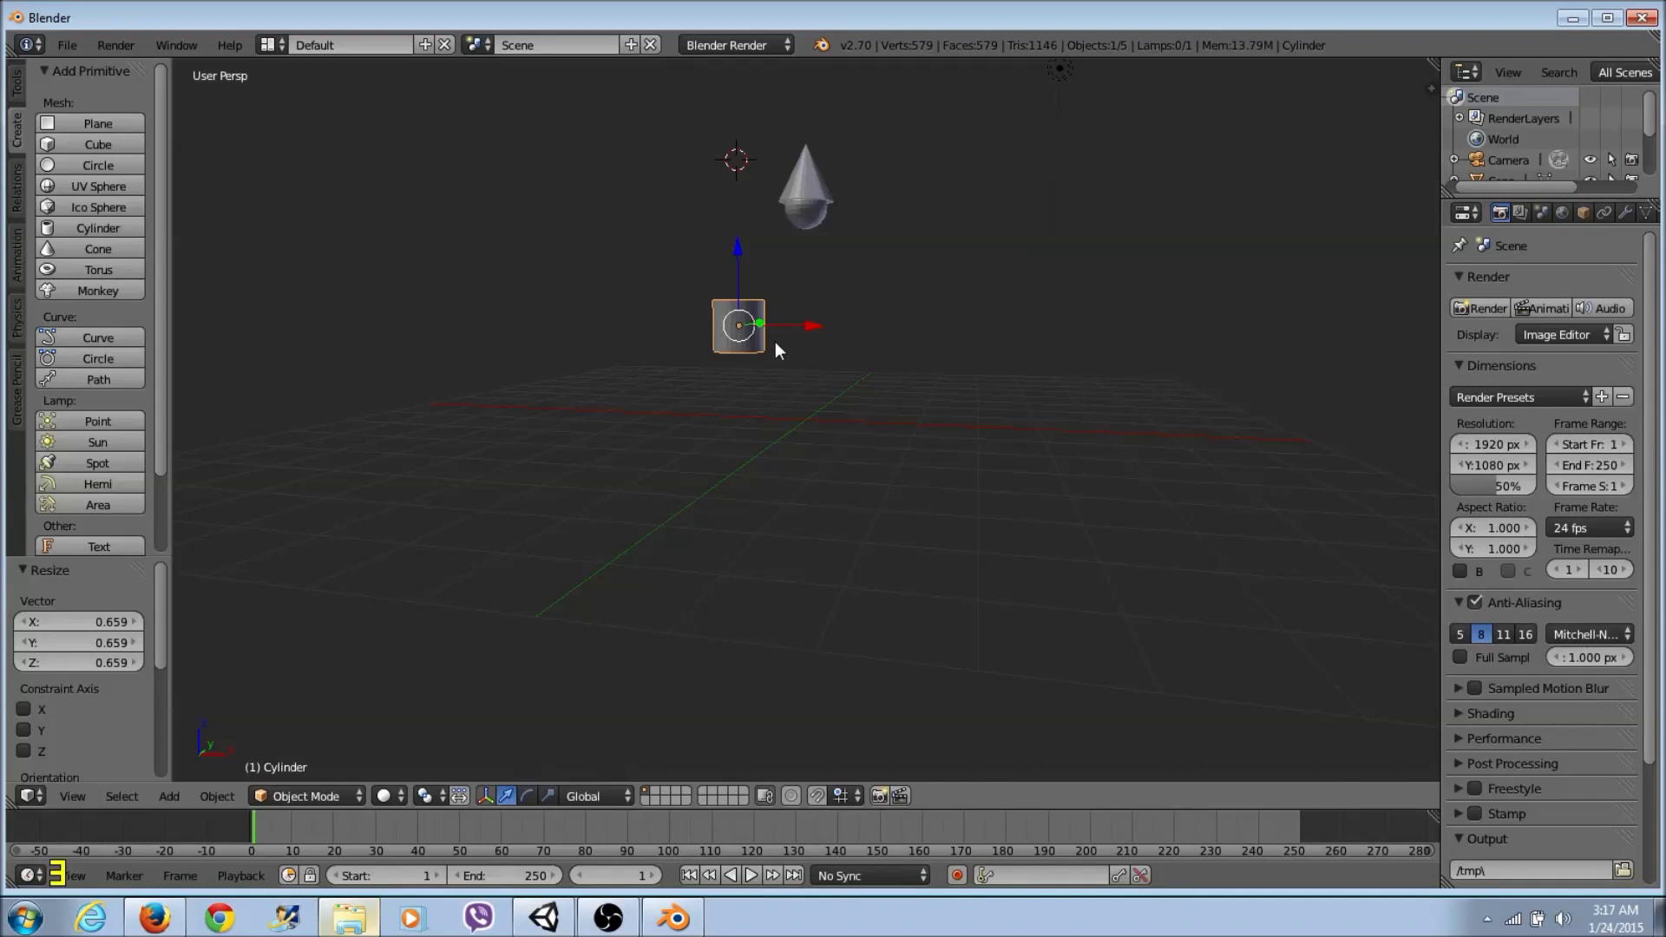
# Step: Switch to the front orthographic view and set the render engine to Cycles Render
pyautogui.moveTo(690, 332); pyautogui.dragTo(741, 337, button='middle')
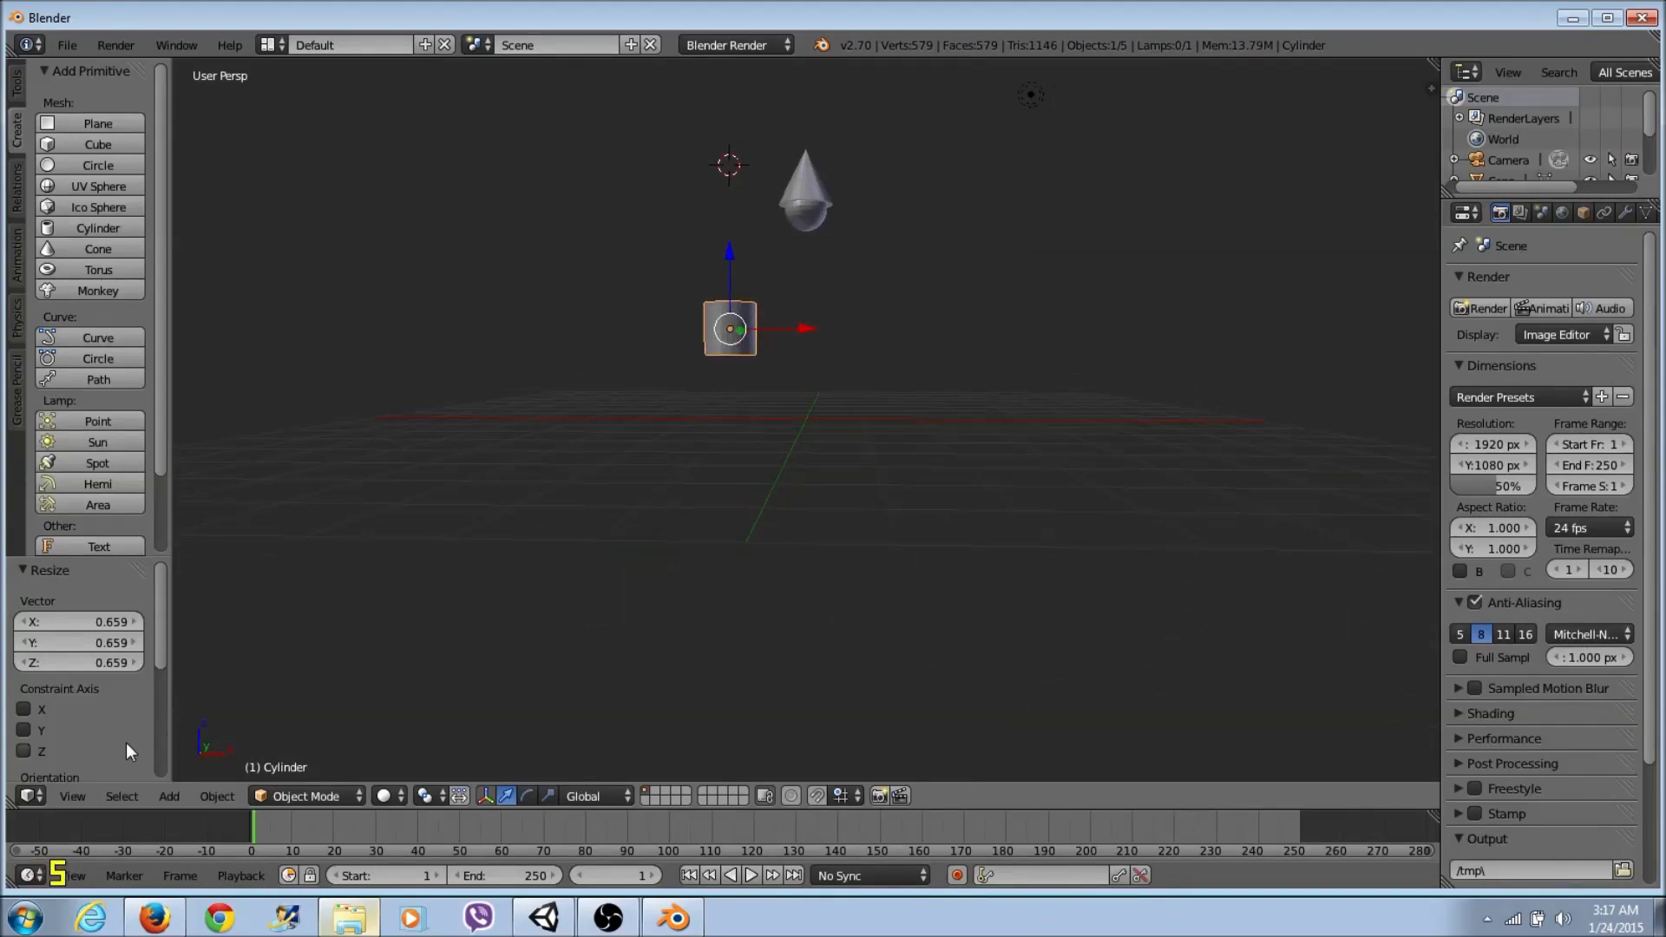
pyautogui.click(82, 796)
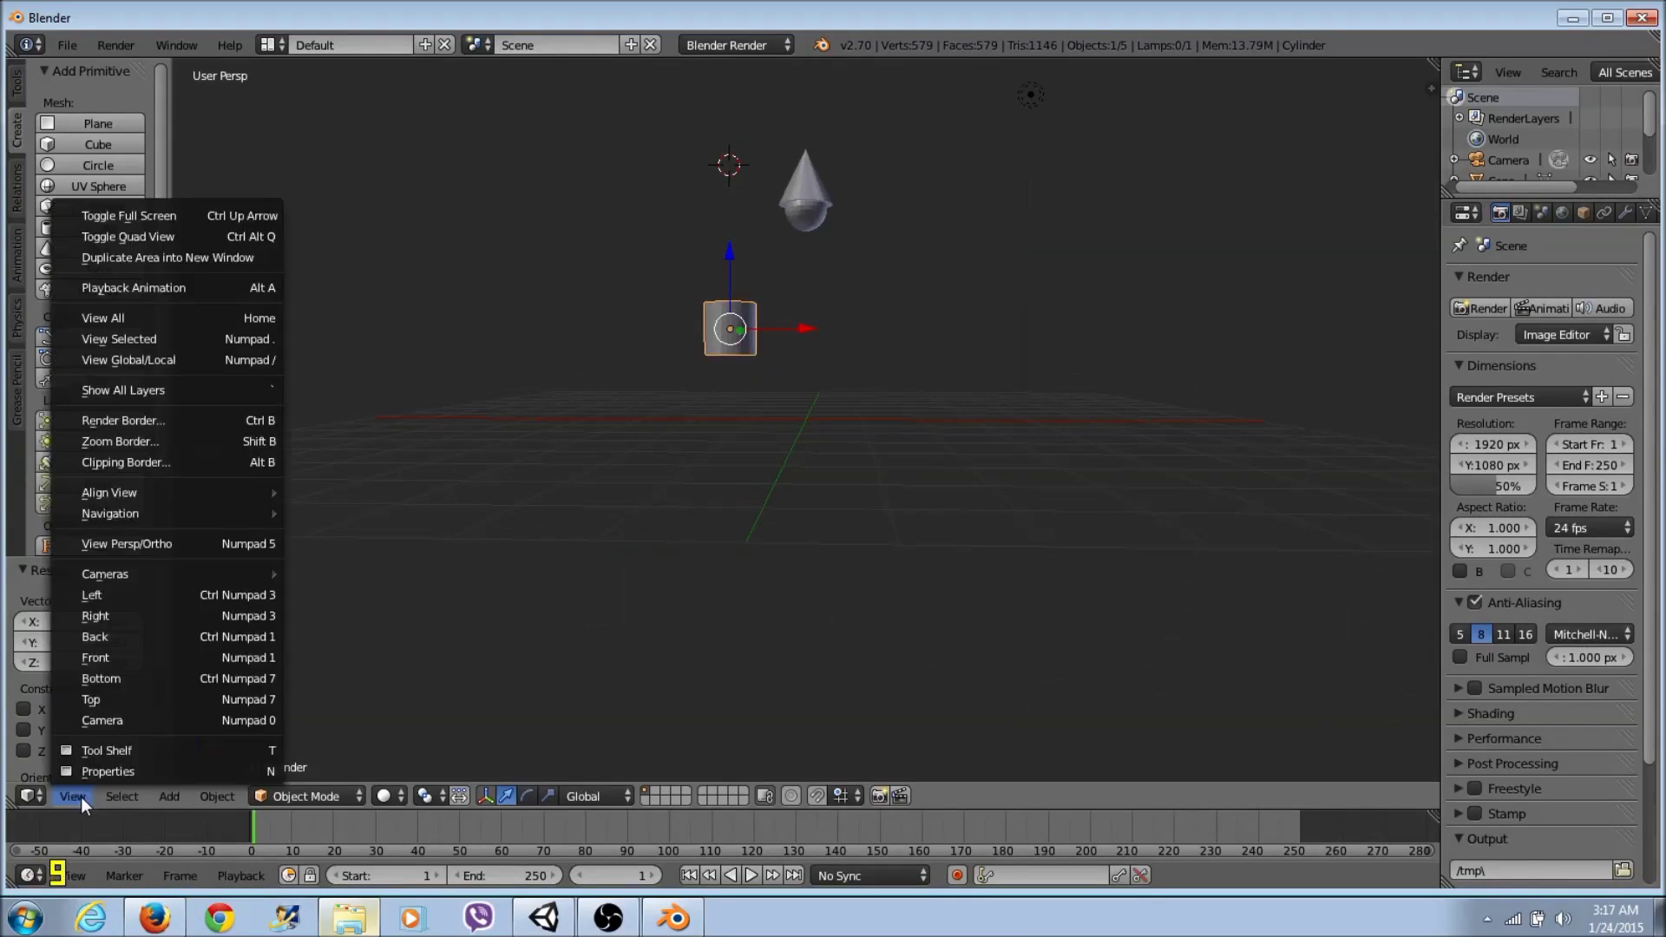
pyautogui.click(139, 663)
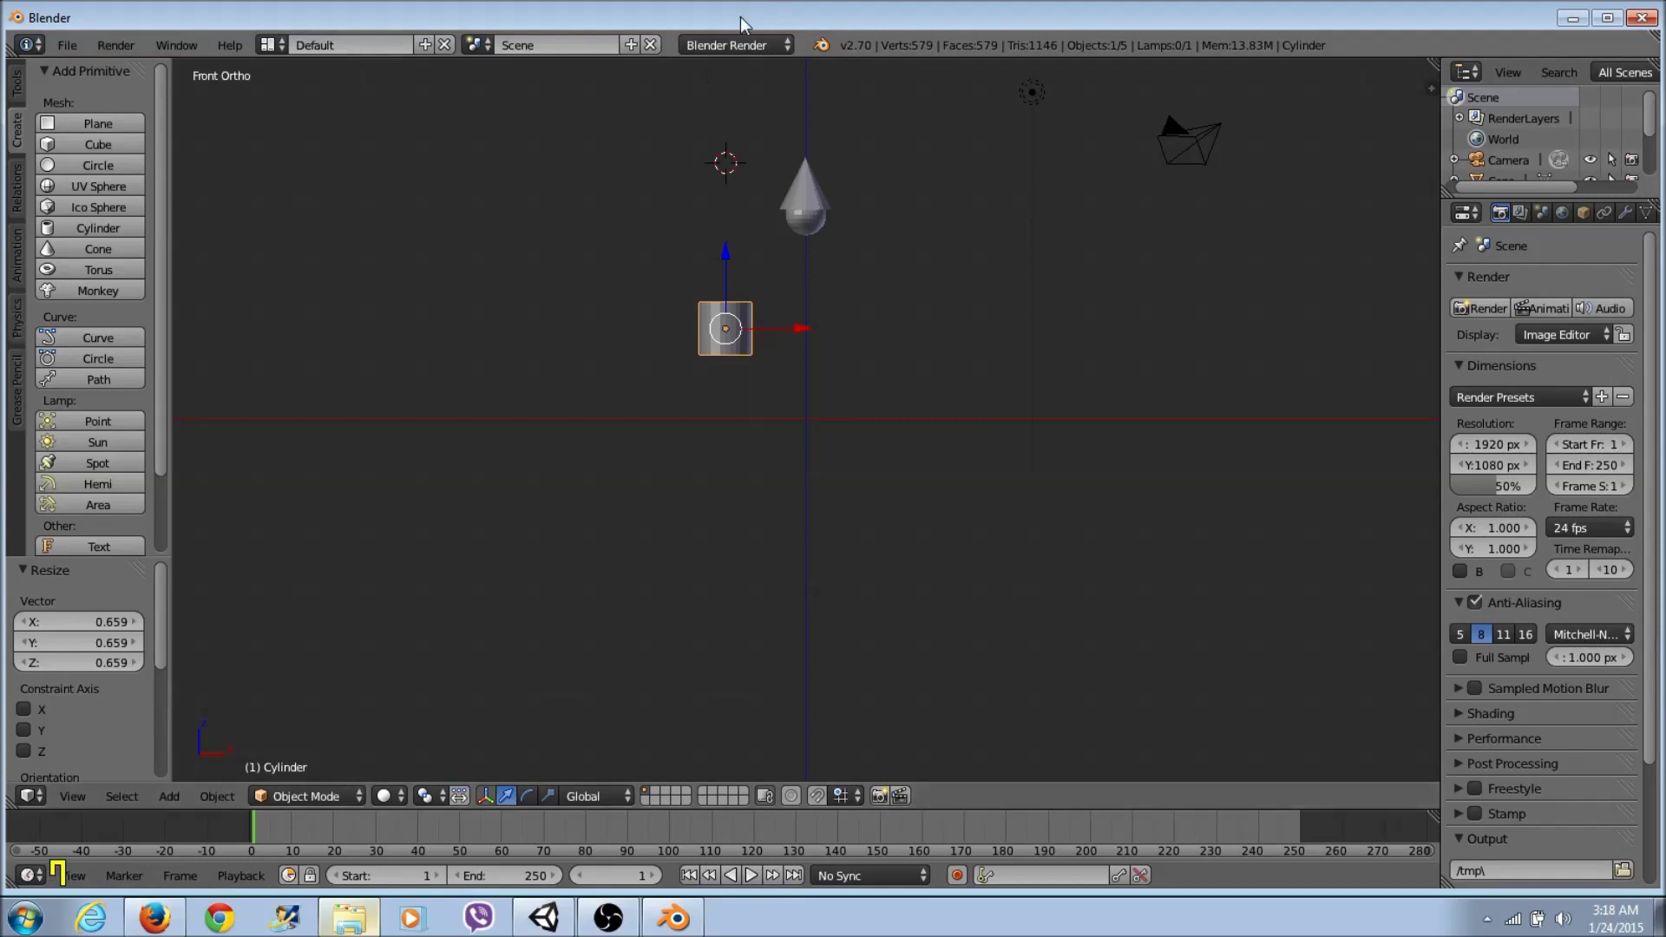
pyautogui.click(775, 47)
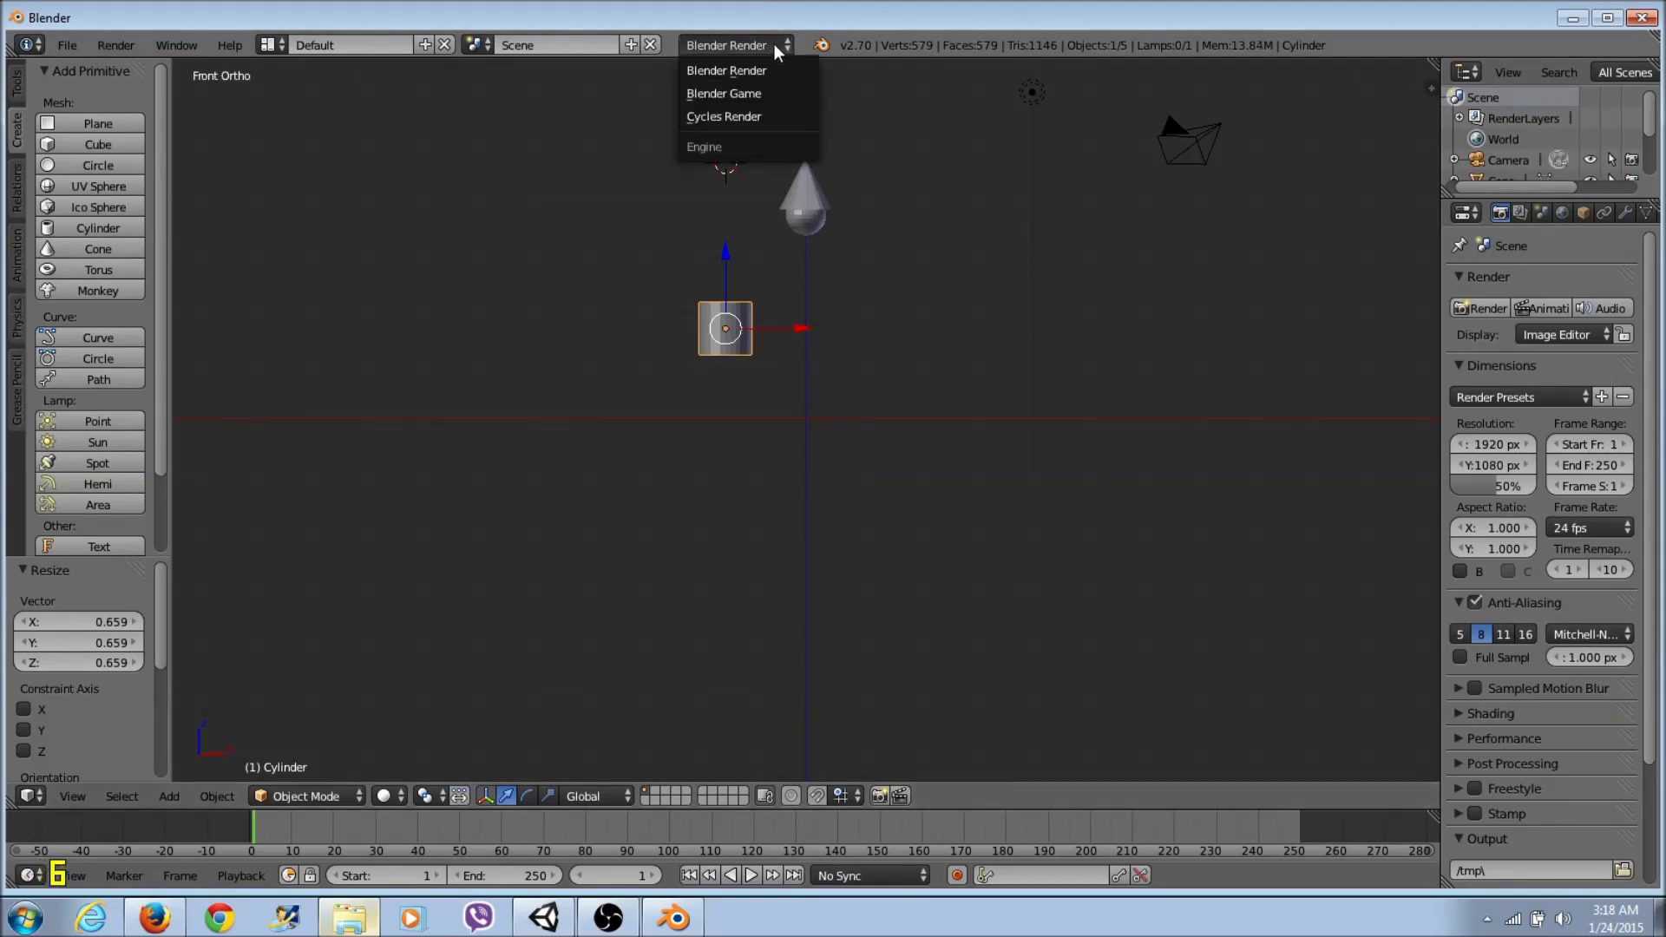
pyautogui.click(734, 118)
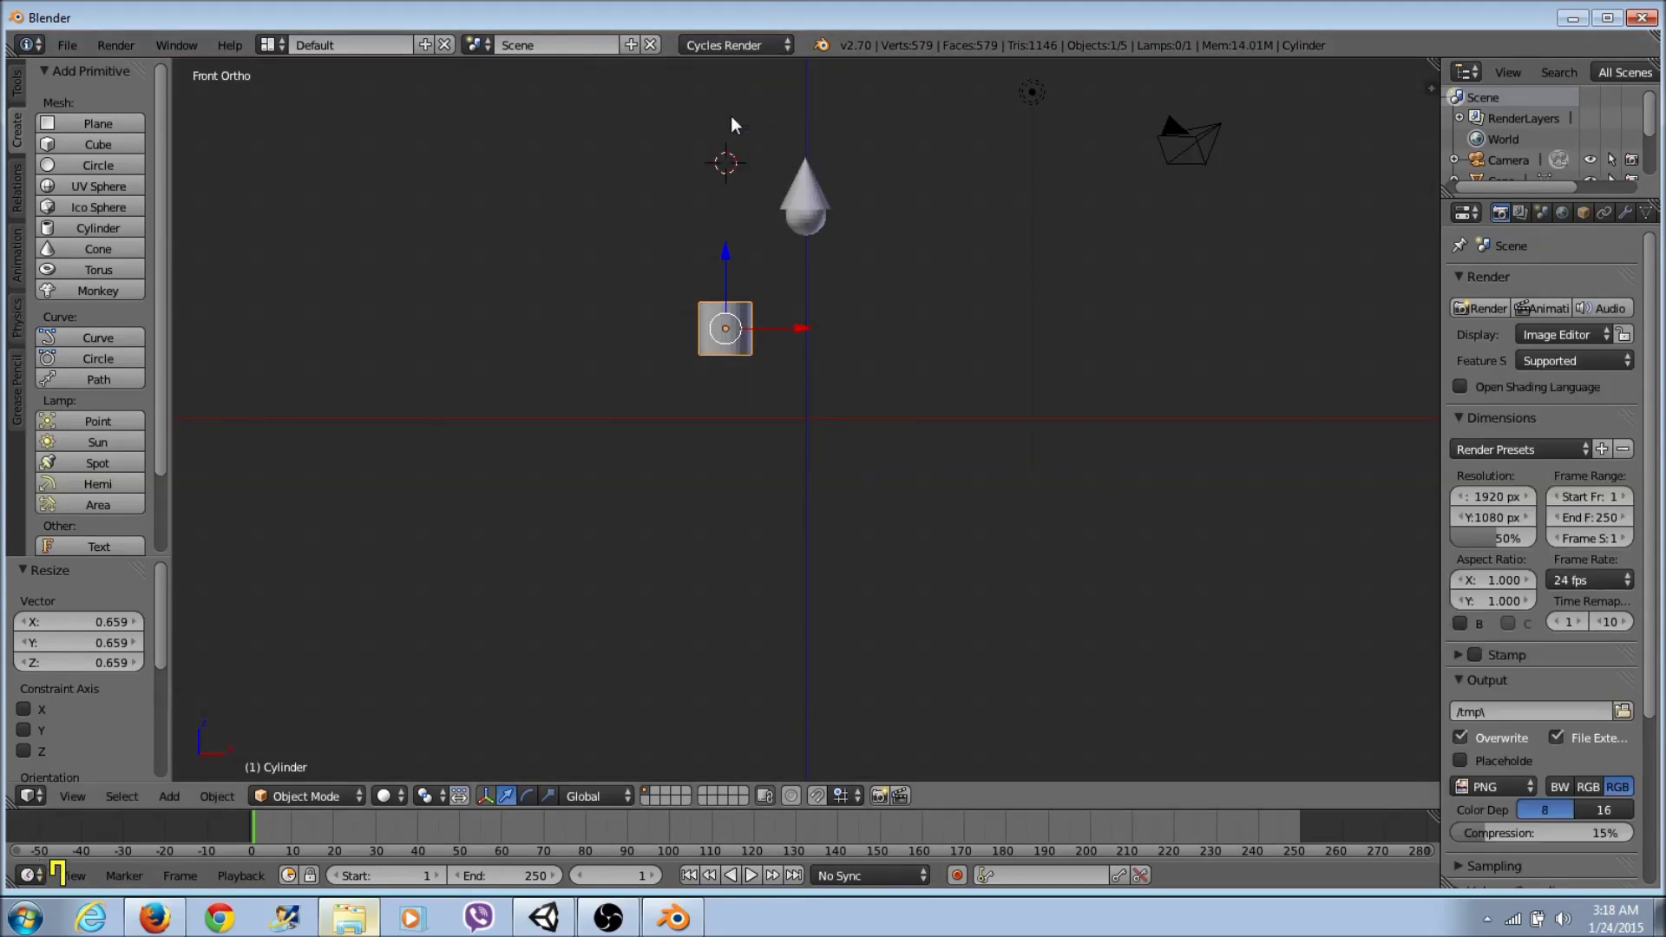
pyautogui.click(775, 48)
pyautogui.click(728, 122)
# Step: Put the cylinder into Edit Mode and display the viewport in Wireframe shading
pyautogui.click(335, 798)
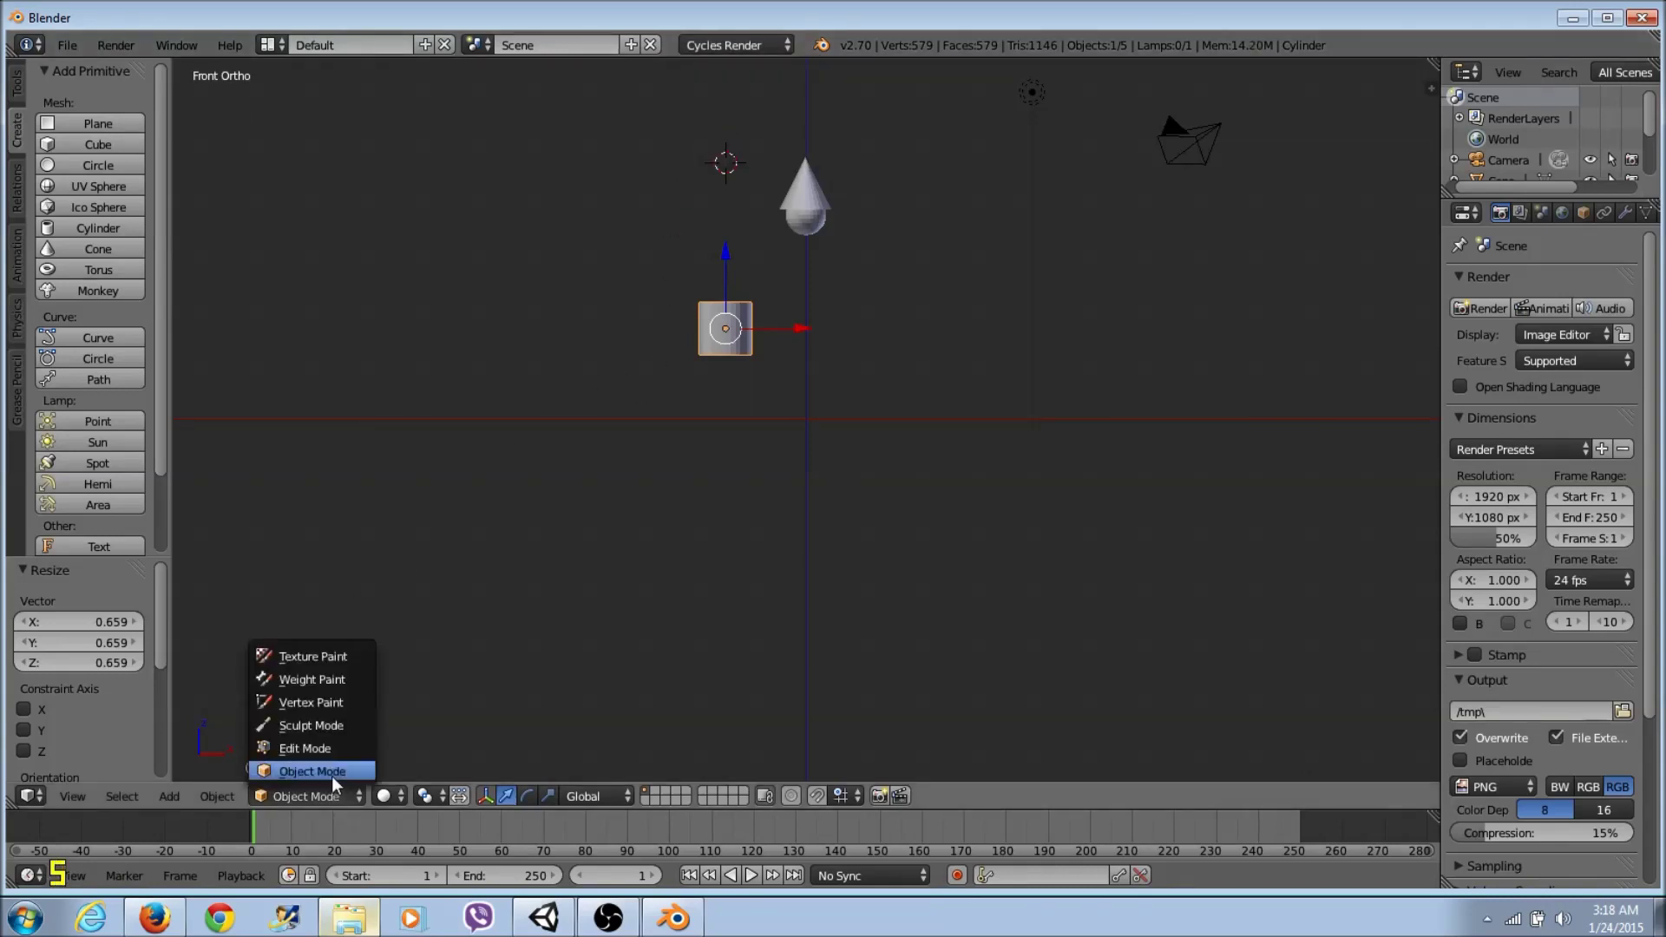
pyautogui.click(327, 752)
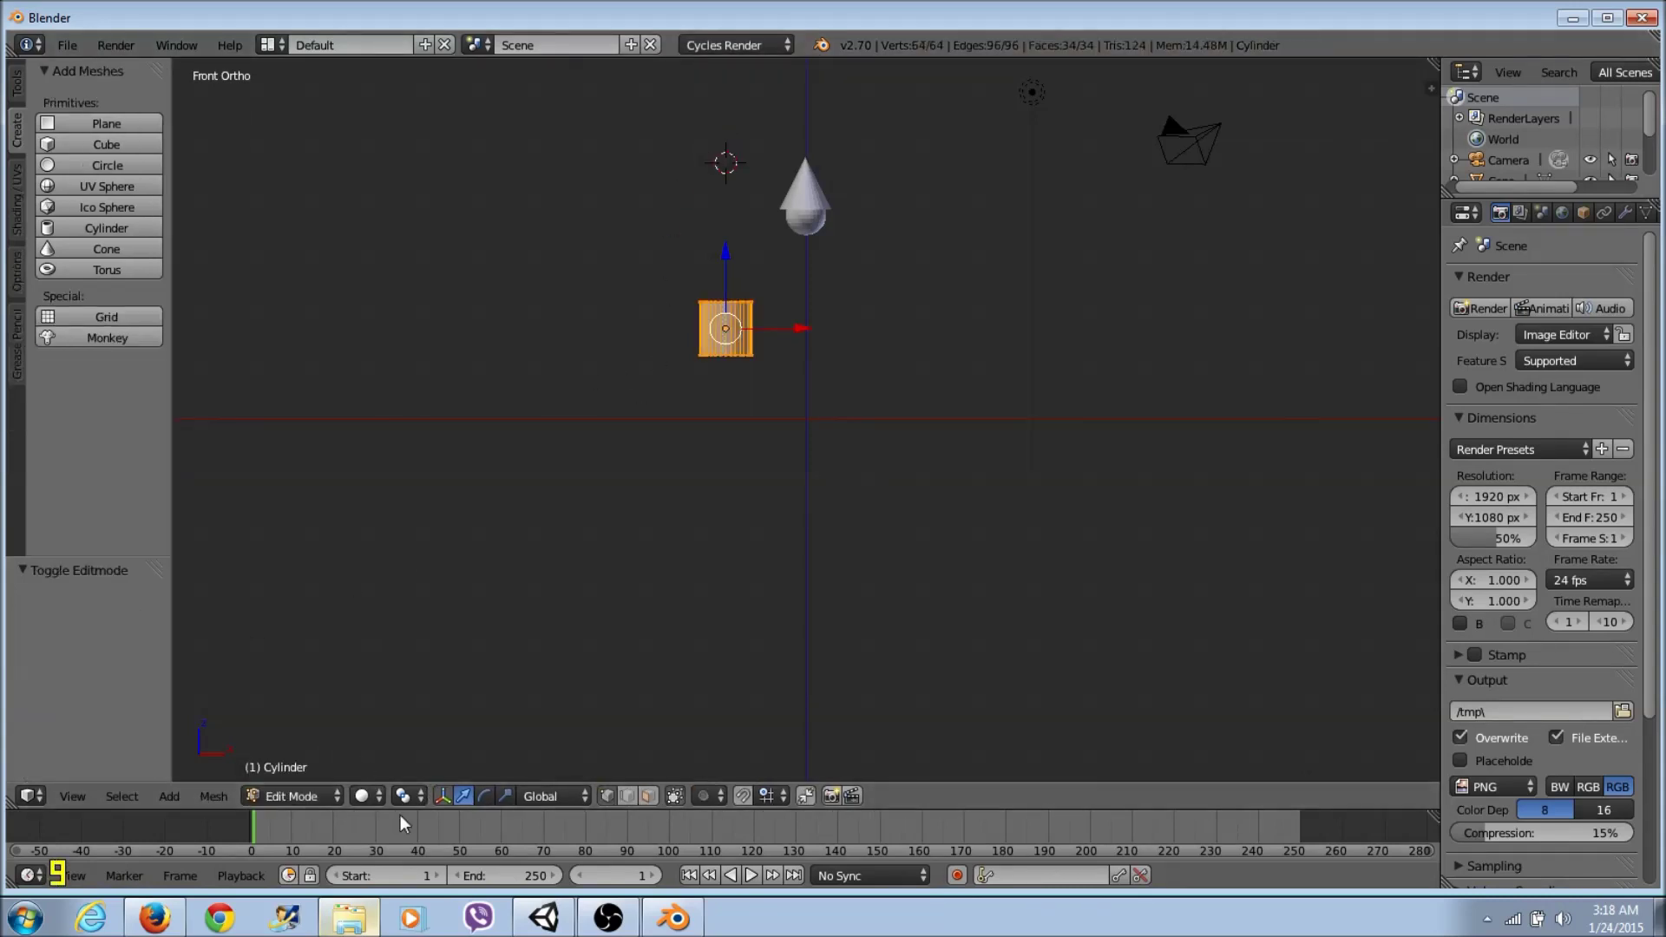
pyautogui.click(379, 795)
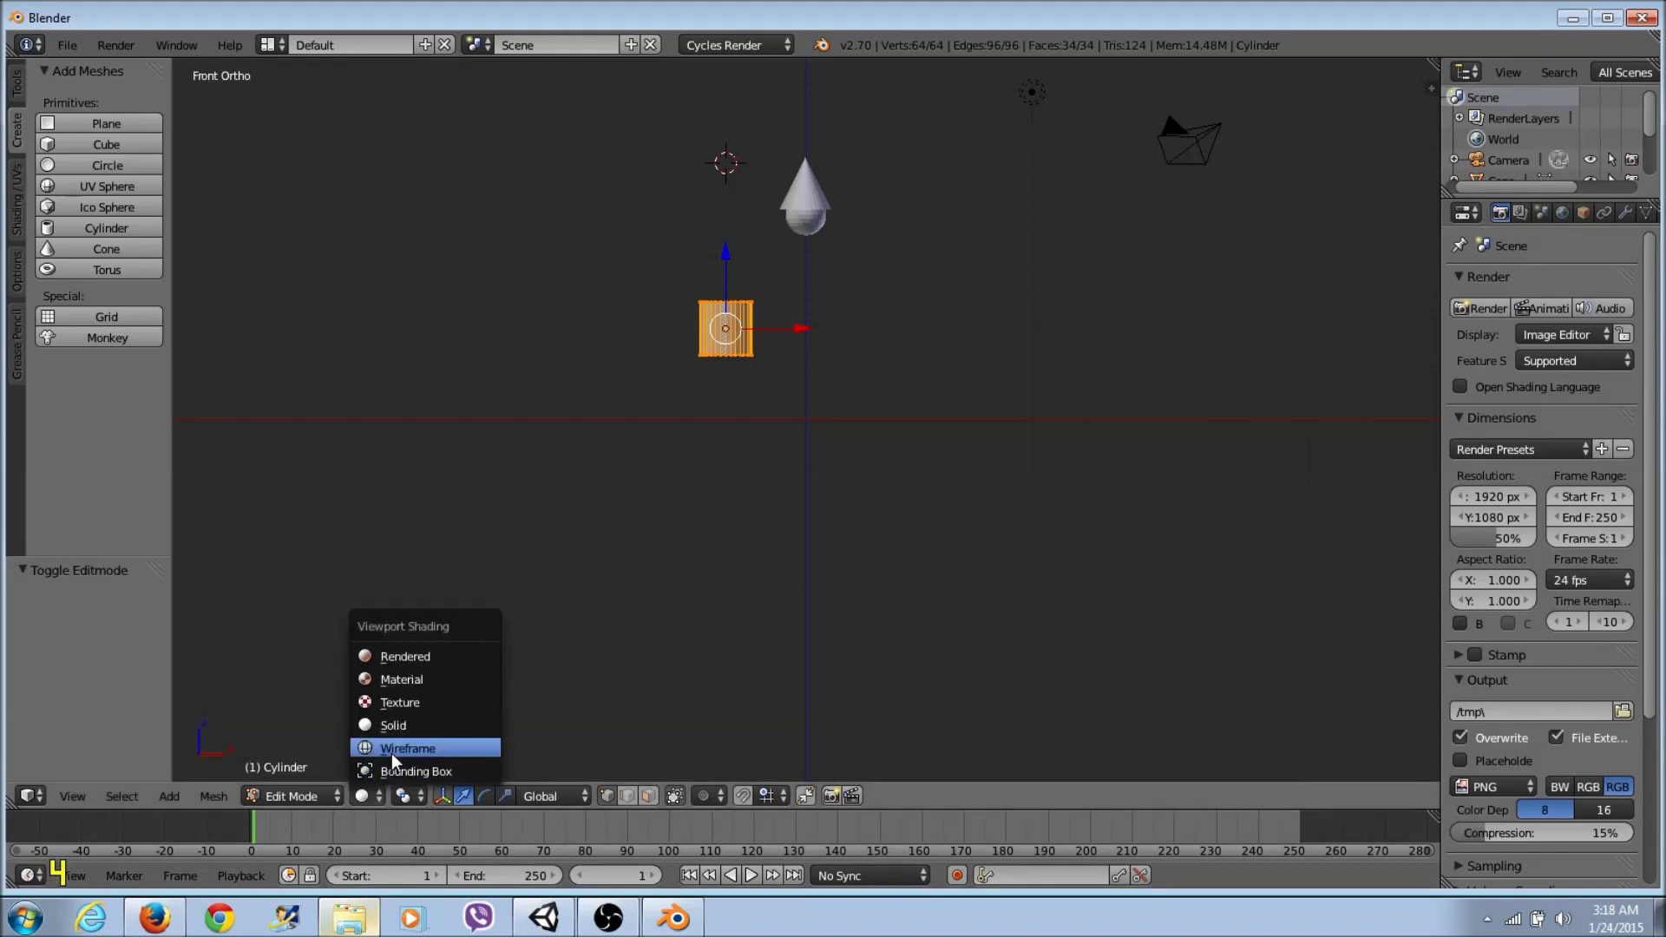
pyautogui.click(392, 754)
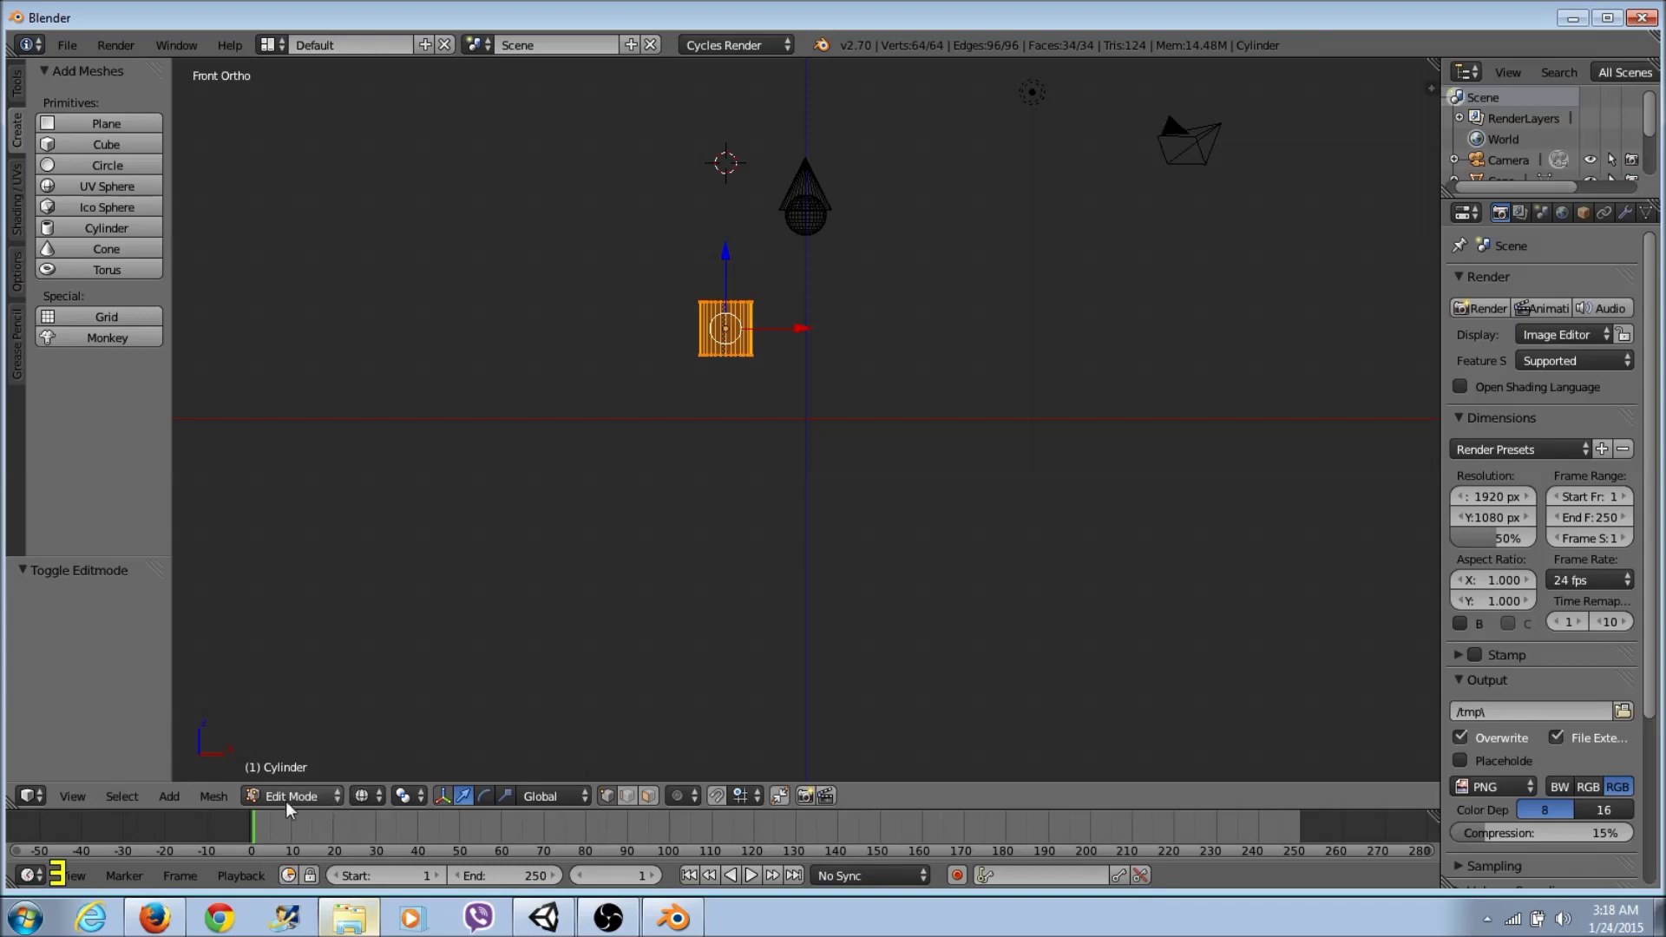
pyautogui.click(324, 802)
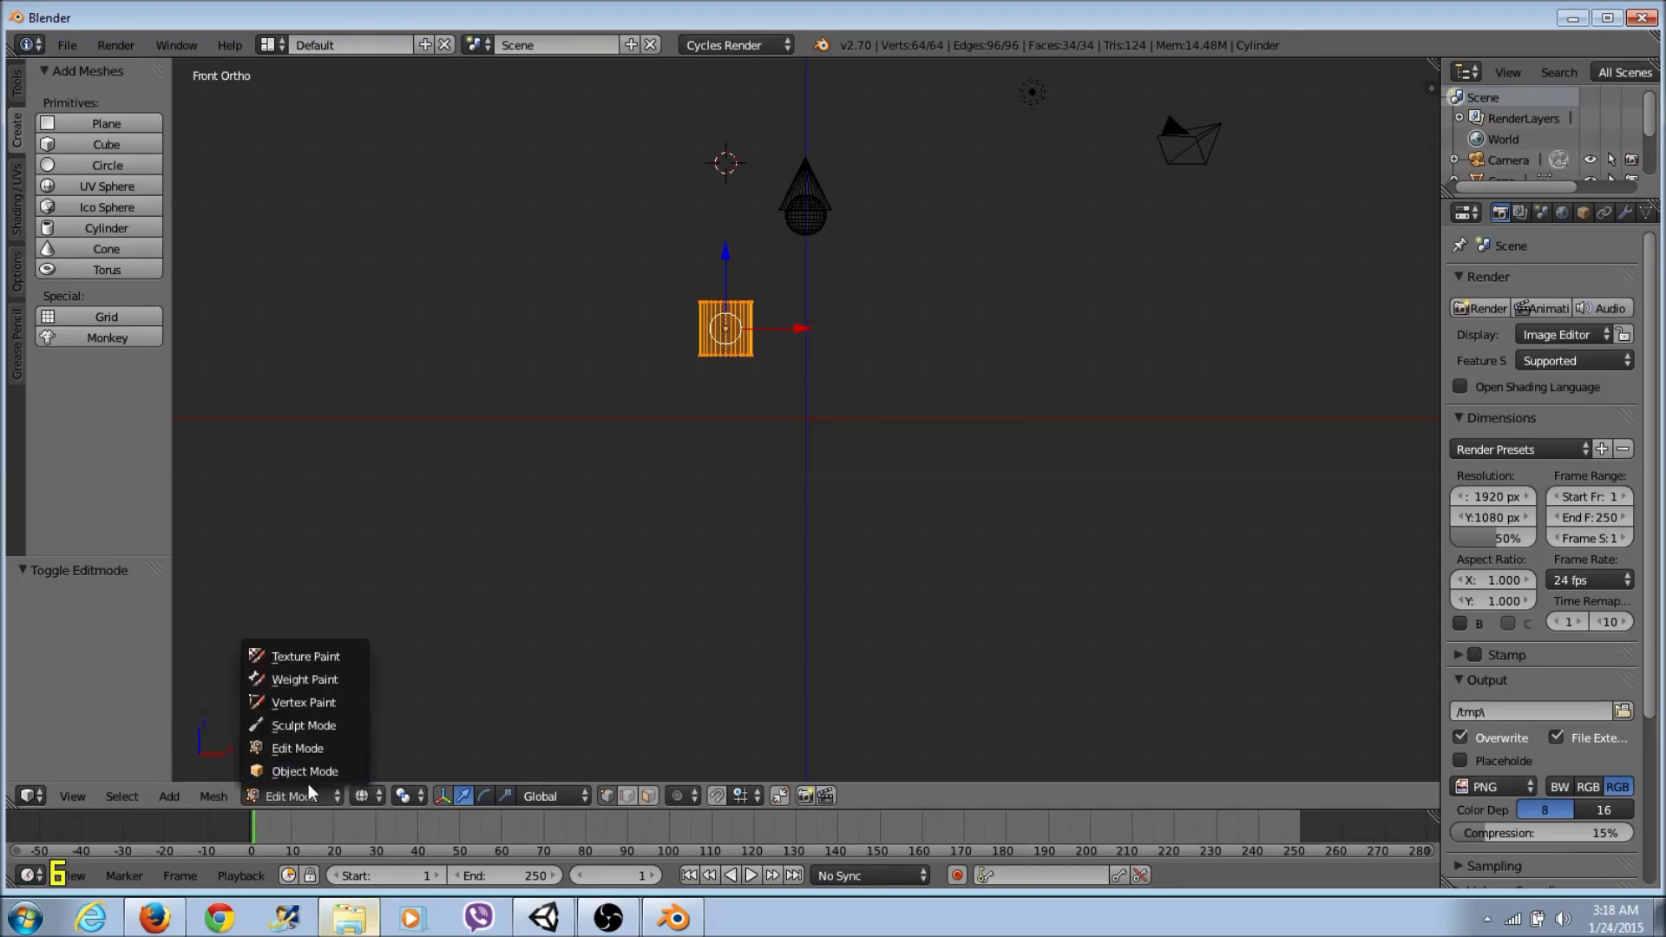
pyautogui.click(376, 804)
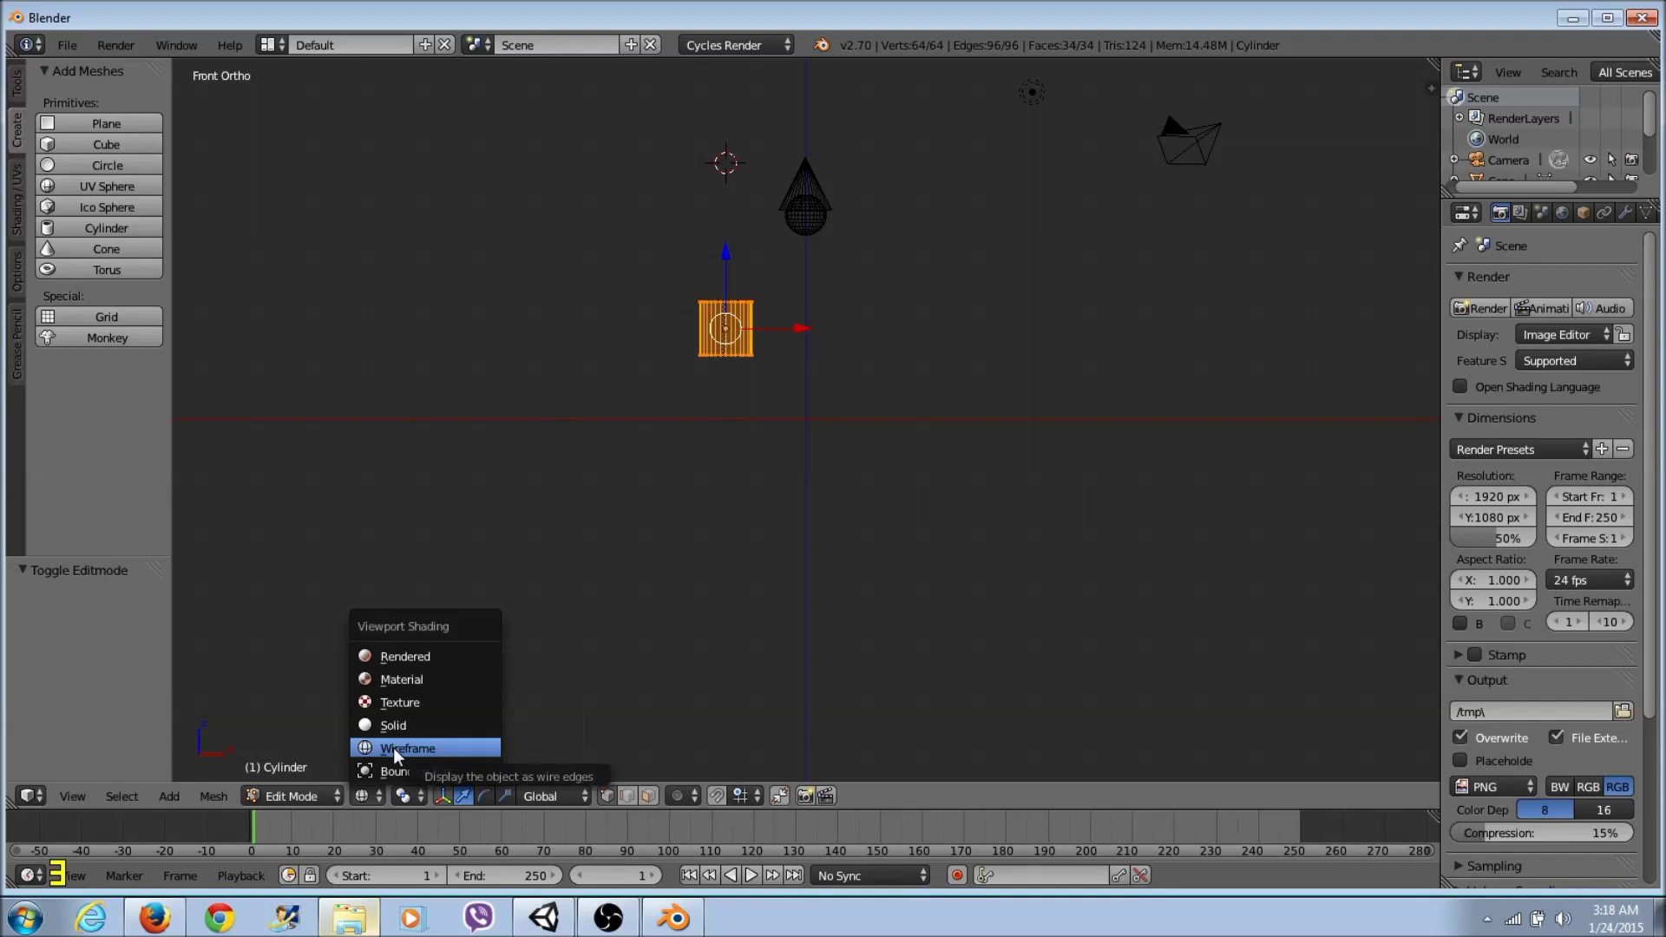
pyautogui.click(532, 490)
# Step: Deselect all of the cylinder's vertices in the front view
pyautogui.scroll(3, 784, 402)
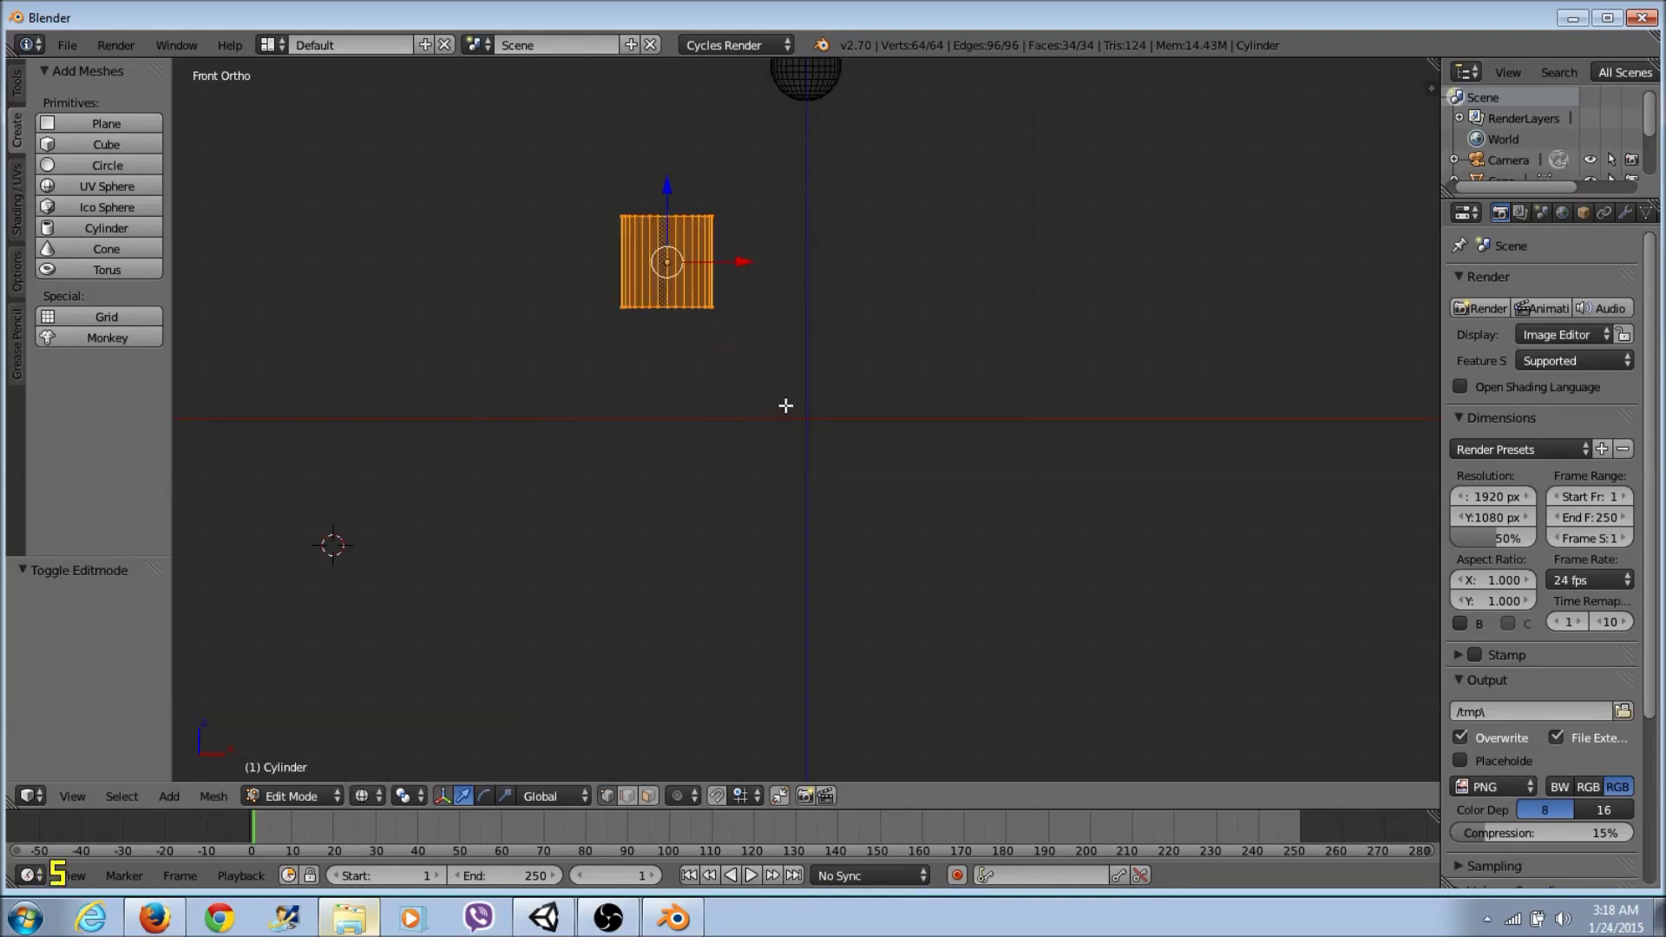
pyautogui.moveTo(714, 354); pyautogui.dragTo(661, 411, button='middle')
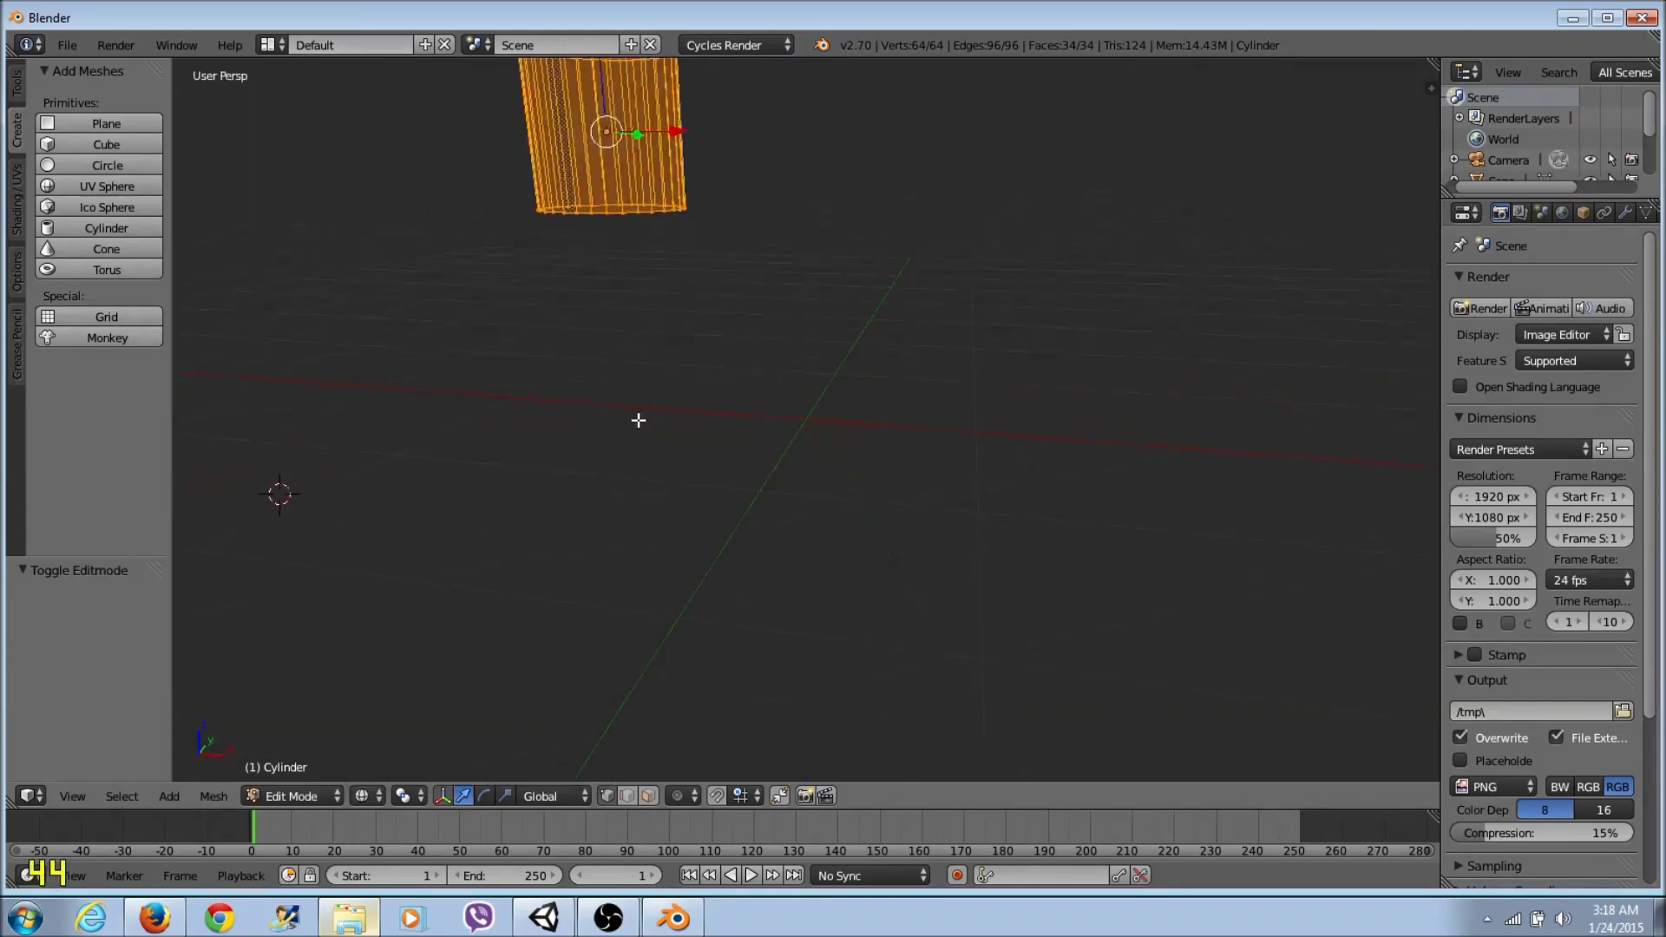
pyautogui.press('KP_1')
pyautogui.scroll(1, 599, 295)
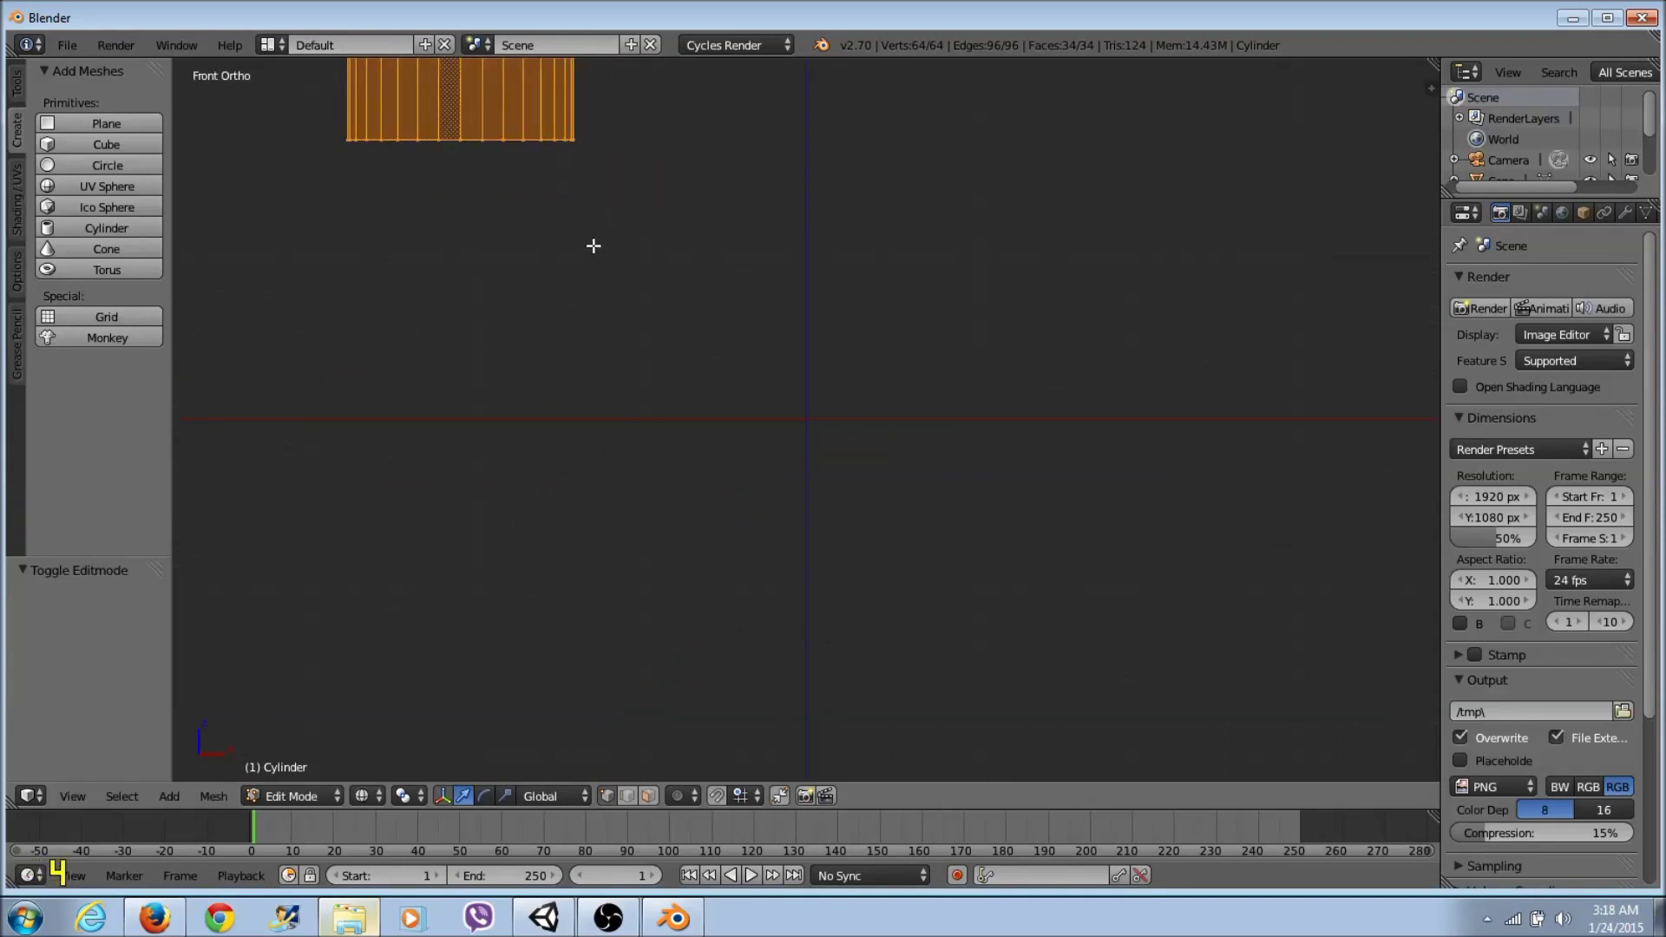
pyautogui.scroll(-1, 678, 295)
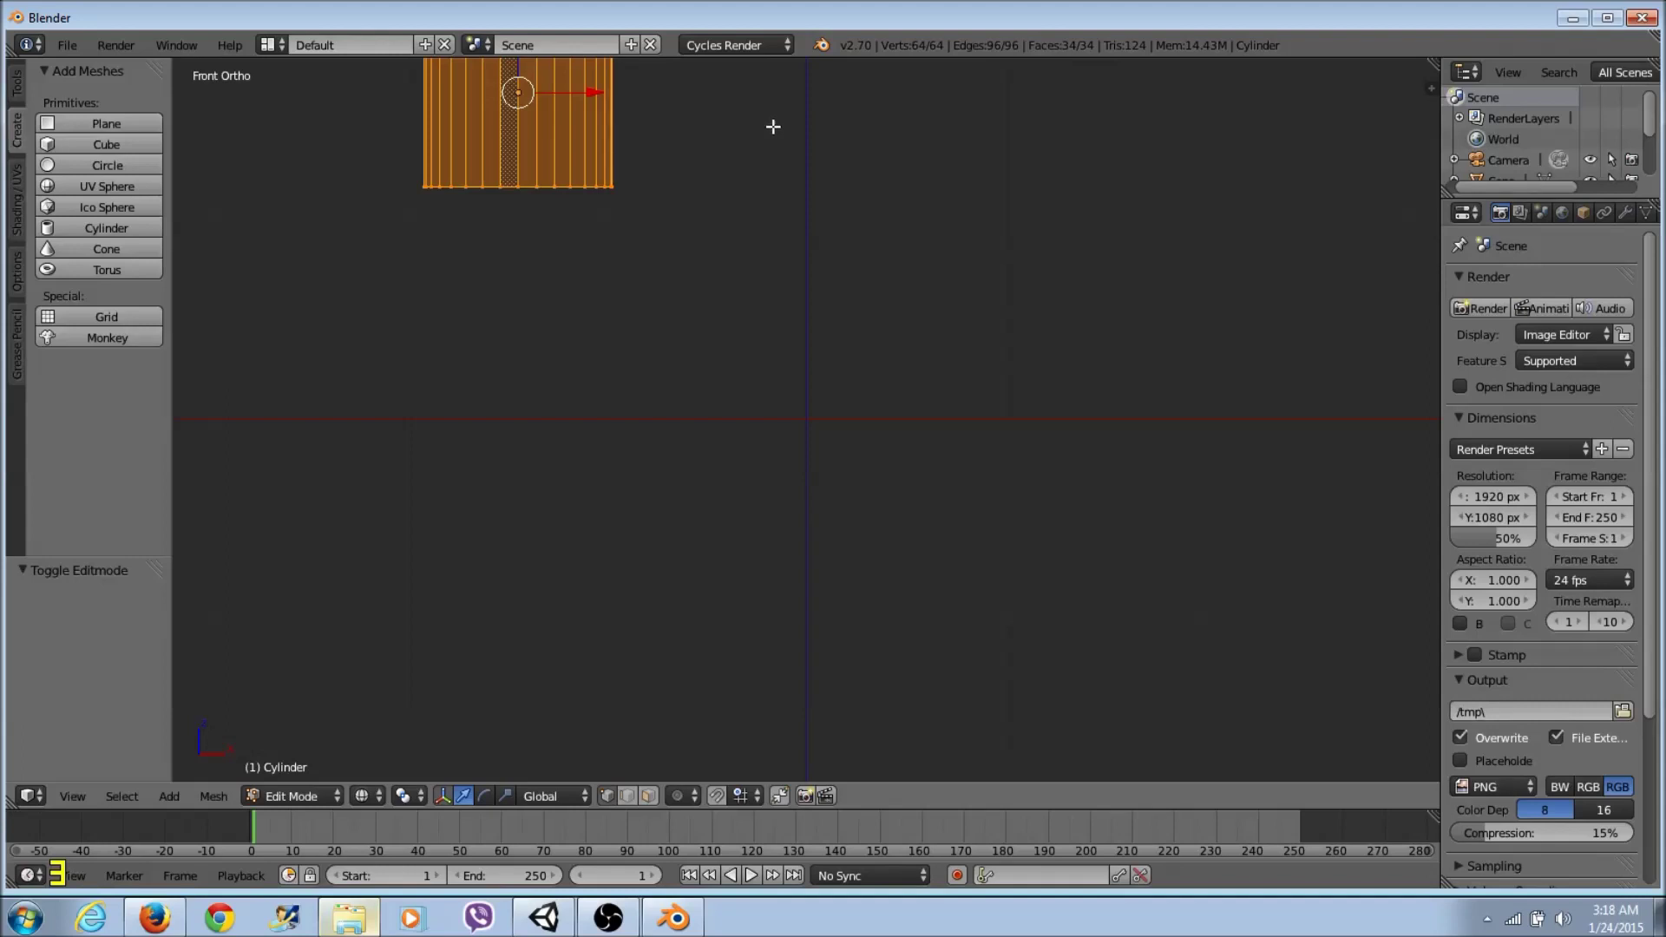
pyautogui.keyDown('shift'); pyautogui.moveTo(772, 134); pyautogui.dragTo(846, 607, button='middle'); pyautogui.keyUp('shift')
pyautogui.moveTo(726, 565); pyautogui.dragTo(764, 521, button='middle')
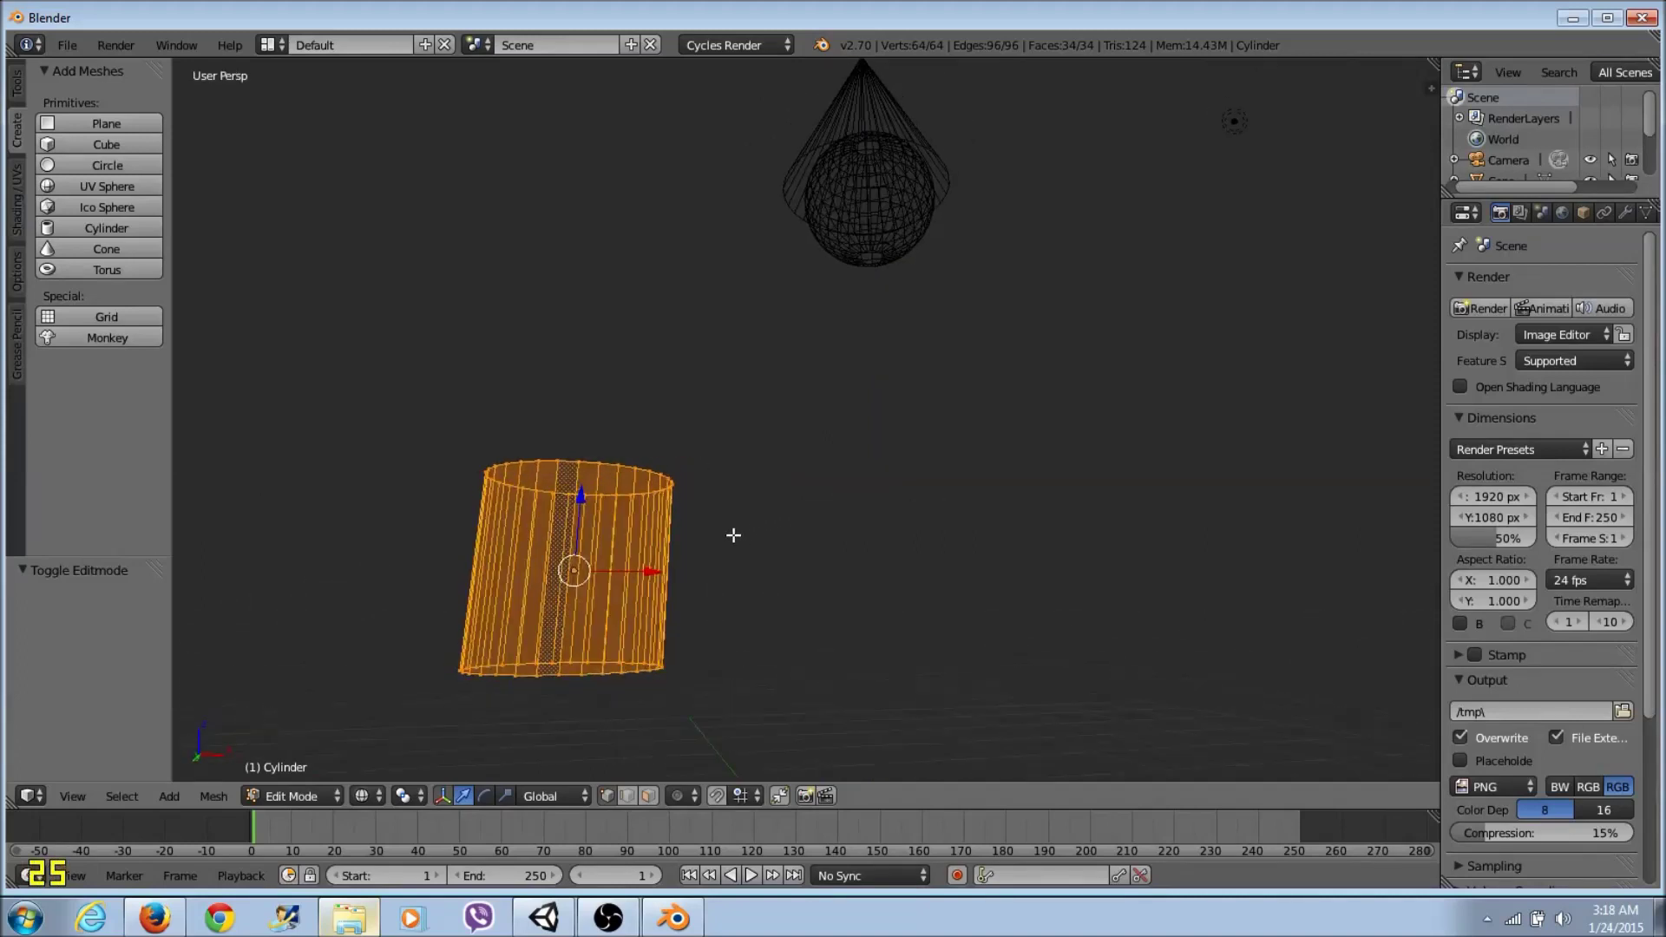
pyautogui.press('KP_1')
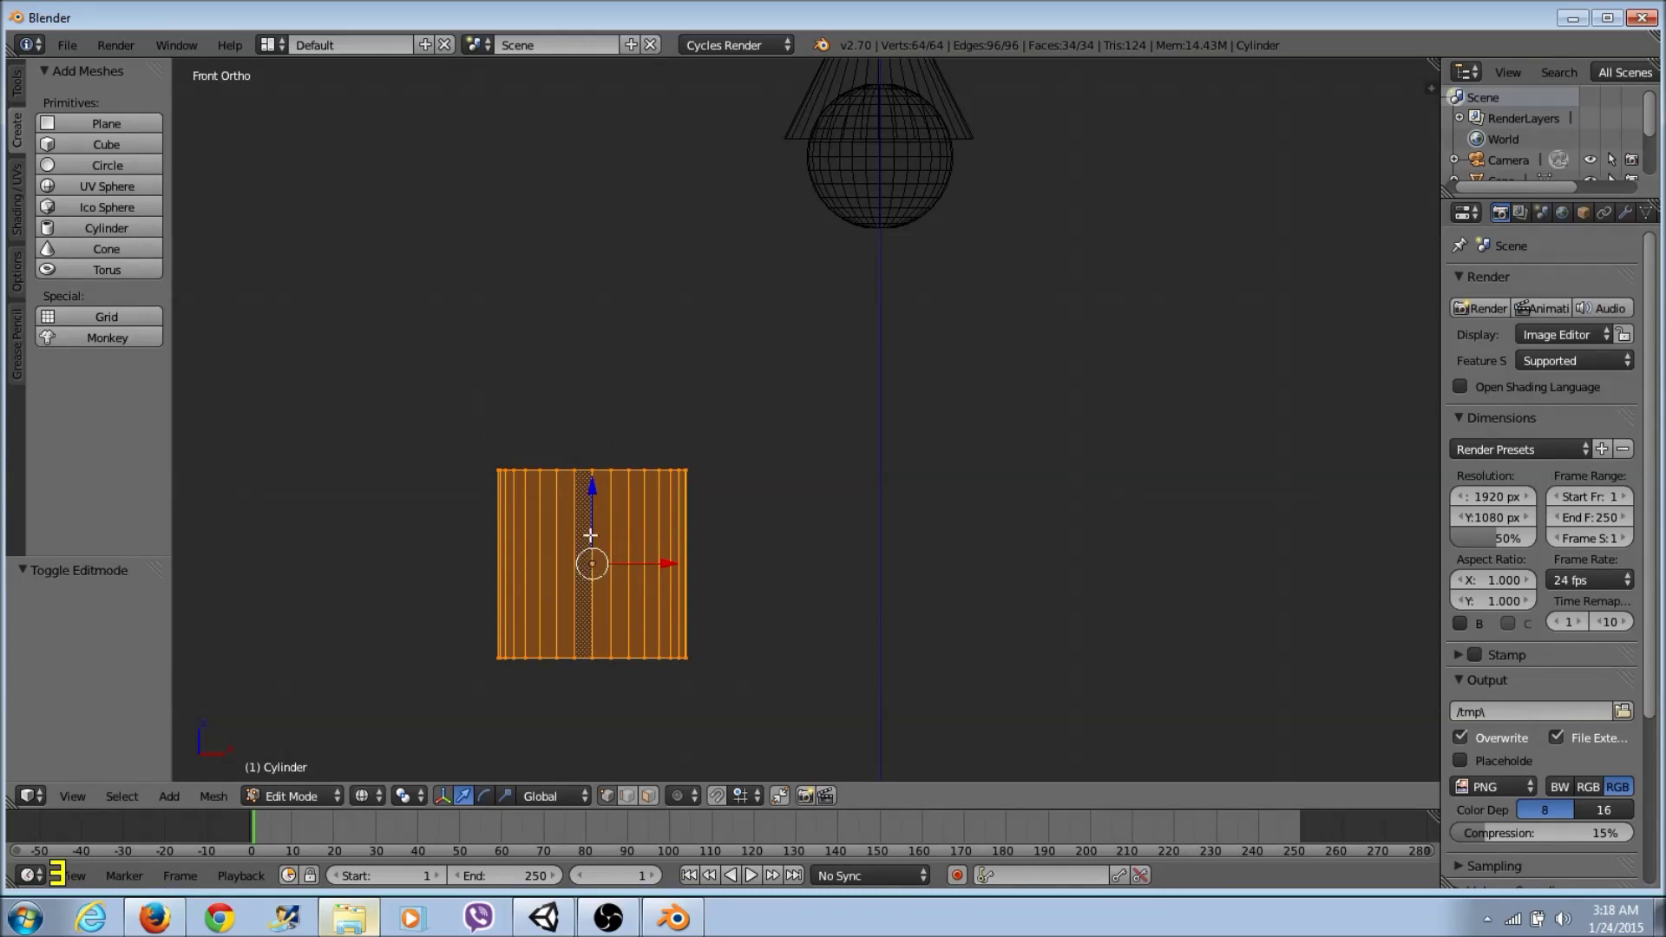
pyautogui.press('a')
pyautogui.press('a')
pyautogui.press('a')
pyautogui.press('a')
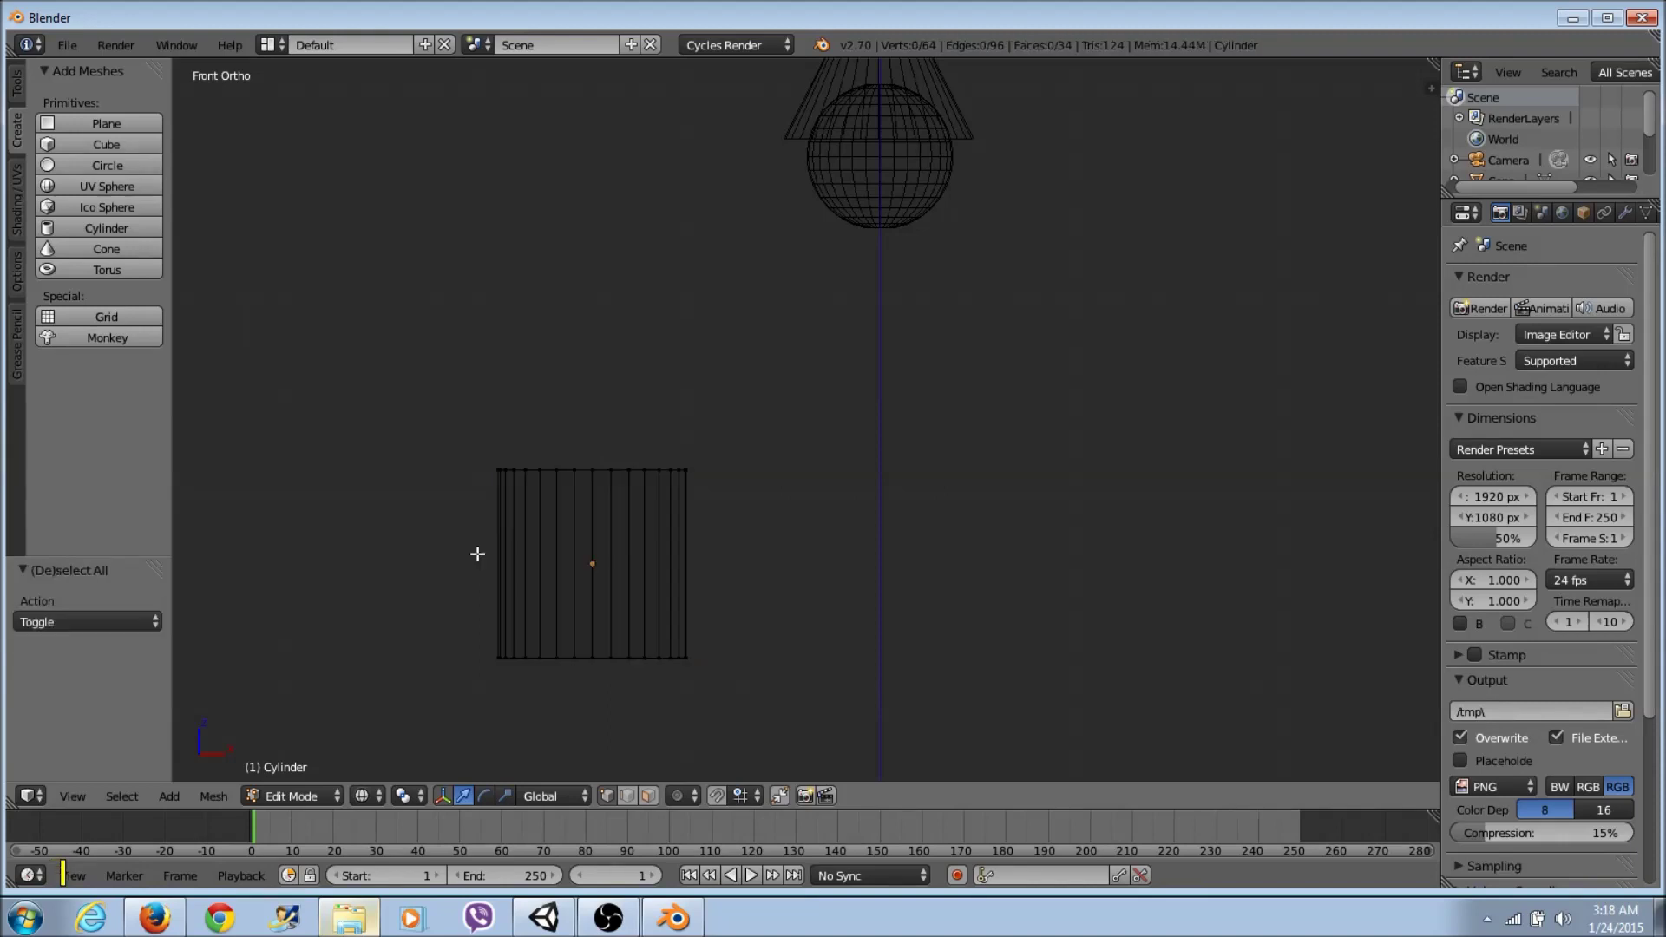
pyautogui.press('a')
pyautogui.press('a')
pyautogui.press('a')
pyautogui.press('a')
pyautogui.press('a')
# Step: Box-select the cylinder's top ring of vertices, raise it about 0.37 along Z, and clear the selection
pyautogui.press('b')
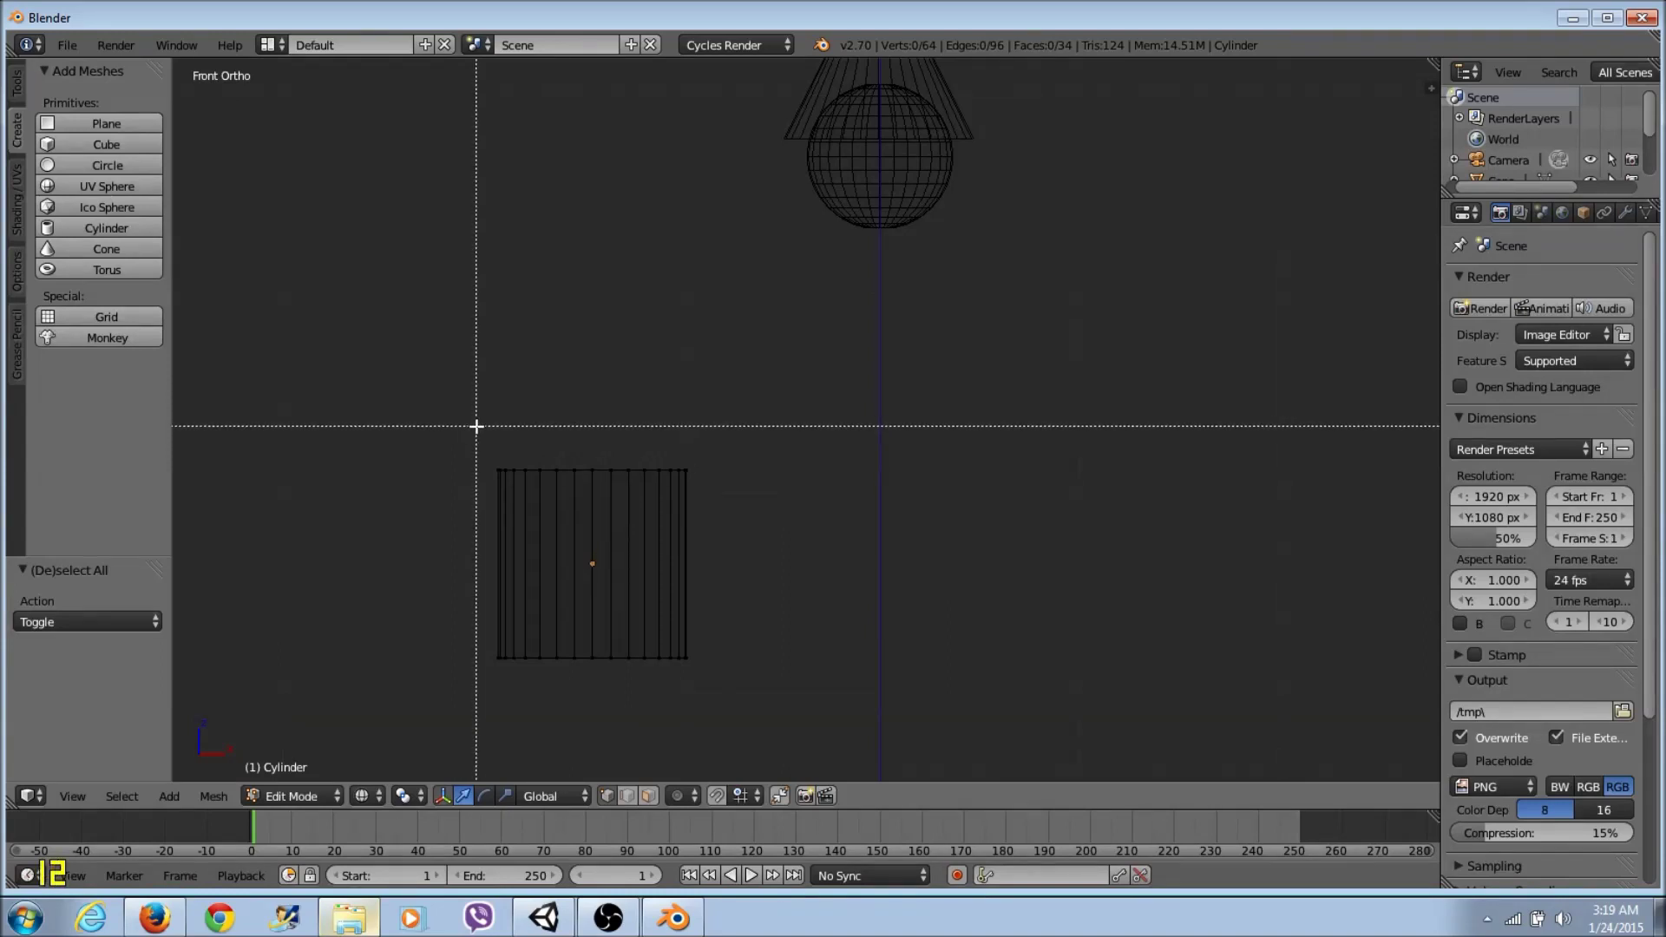
pyautogui.moveTo(480, 425); pyautogui.dragTo(729, 523)
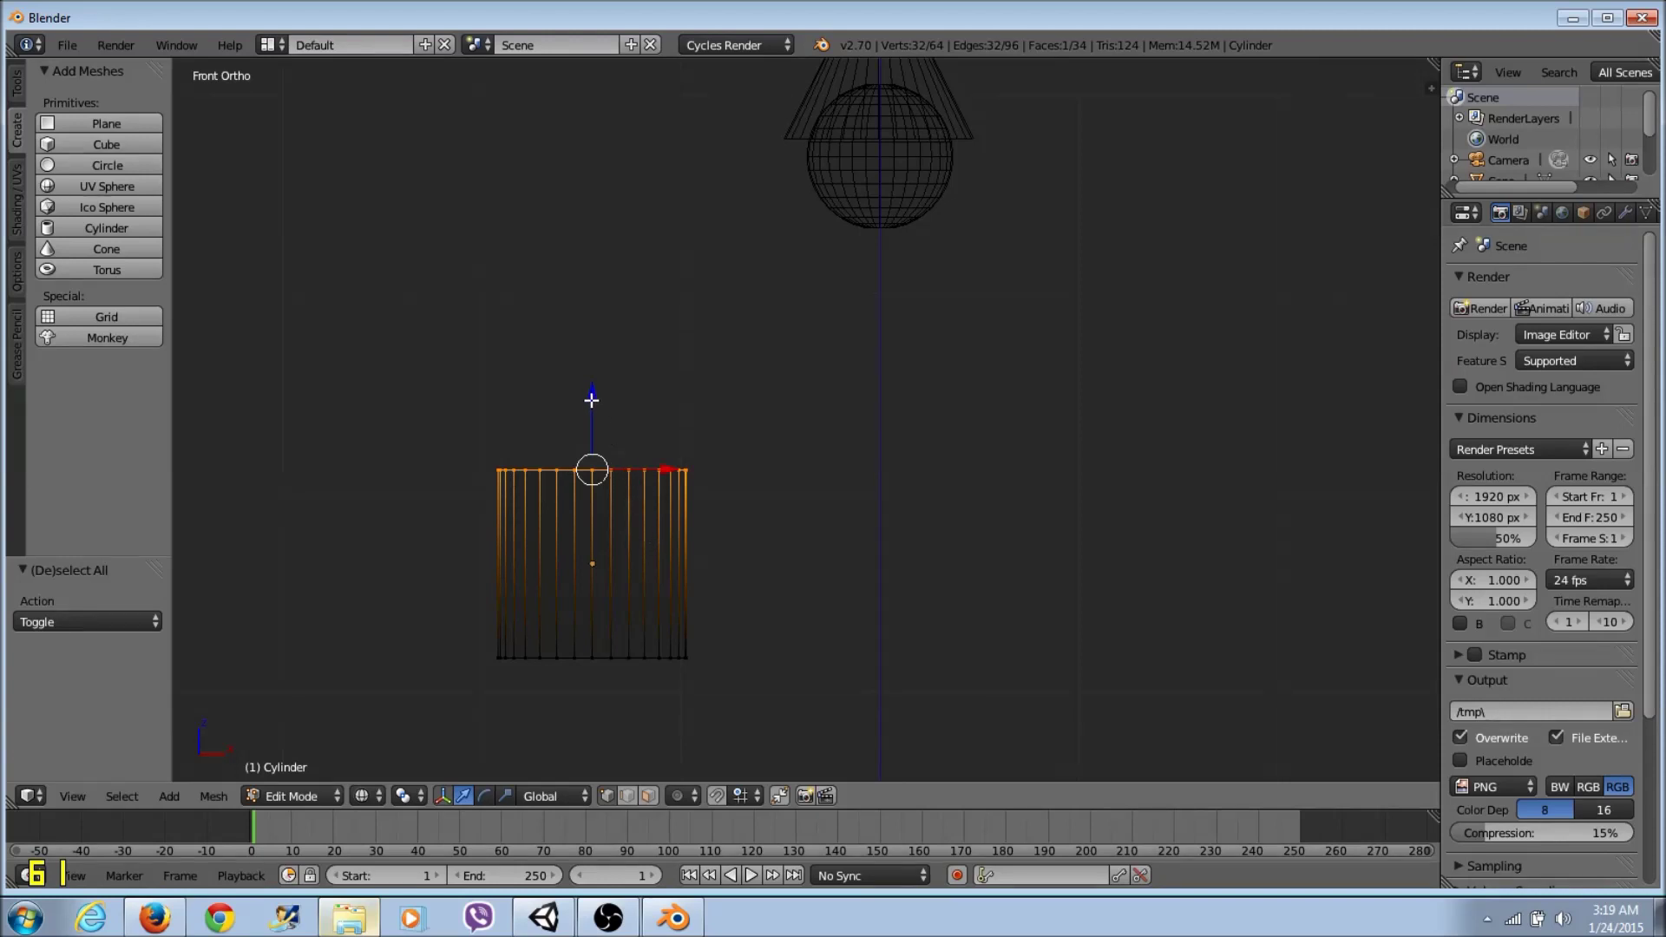
pyautogui.moveTo(592, 400); pyautogui.dragTo(592, 327)
pyautogui.click(442, 427)
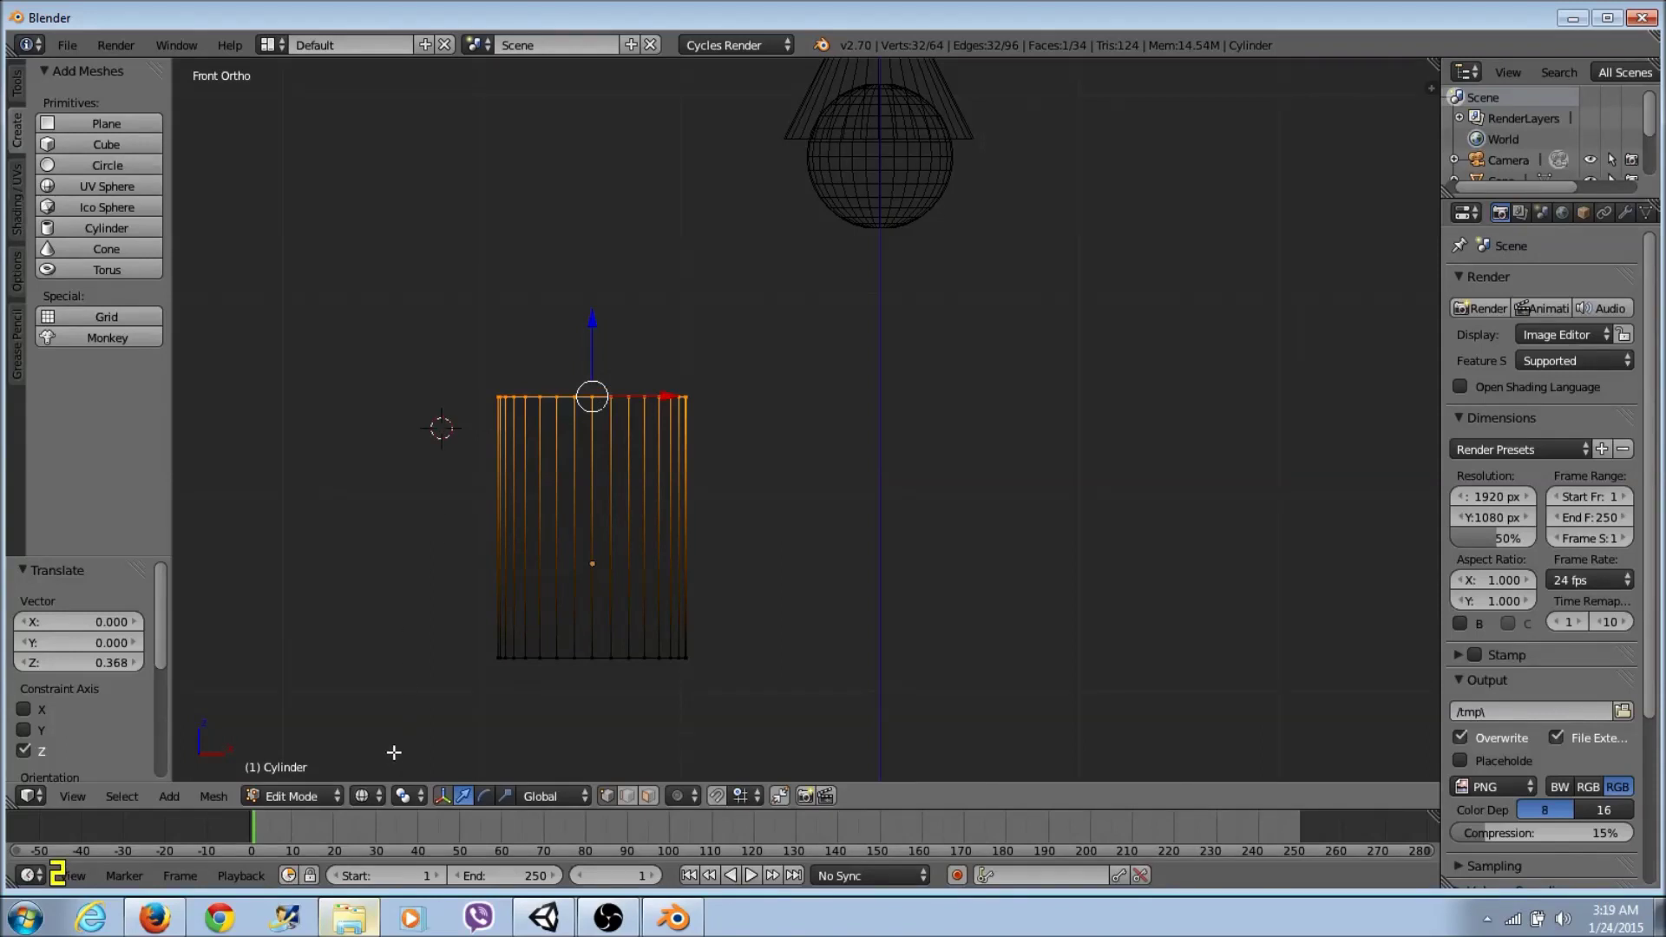
pyautogui.press('a')
# Step: Return to Object Mode and move the cylinder directly beneath the sphere, centred on it in the front view
pyautogui.click(318, 795)
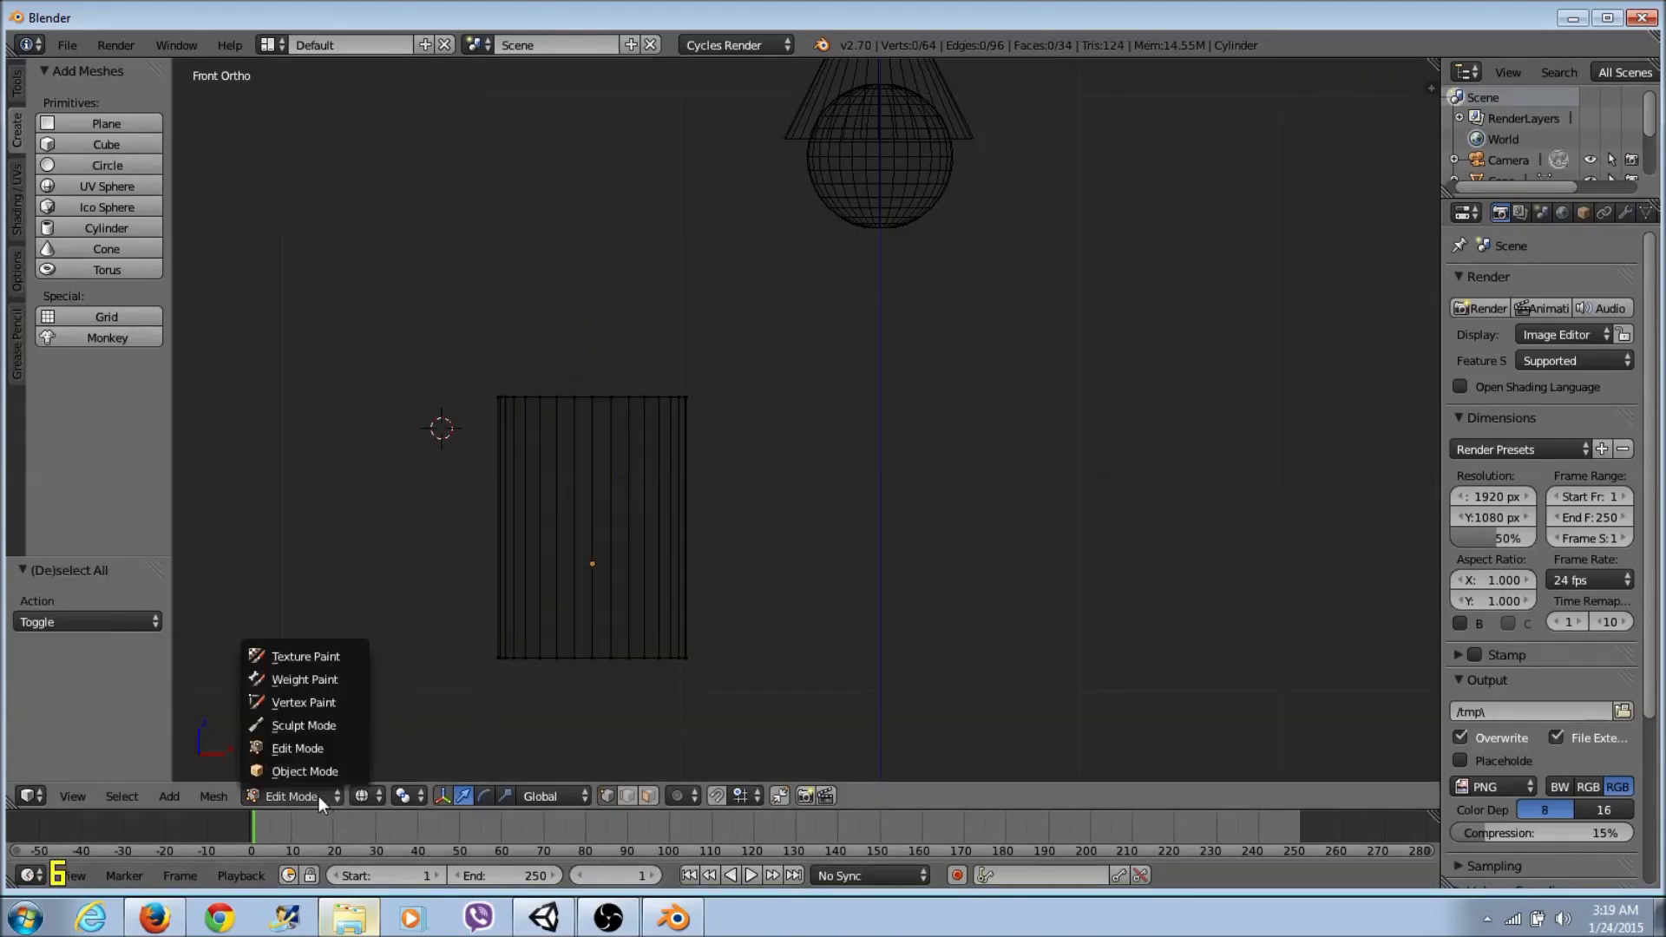
pyautogui.click(319, 775)
pyautogui.moveTo(606, 566); pyautogui.dragTo(903, 410)
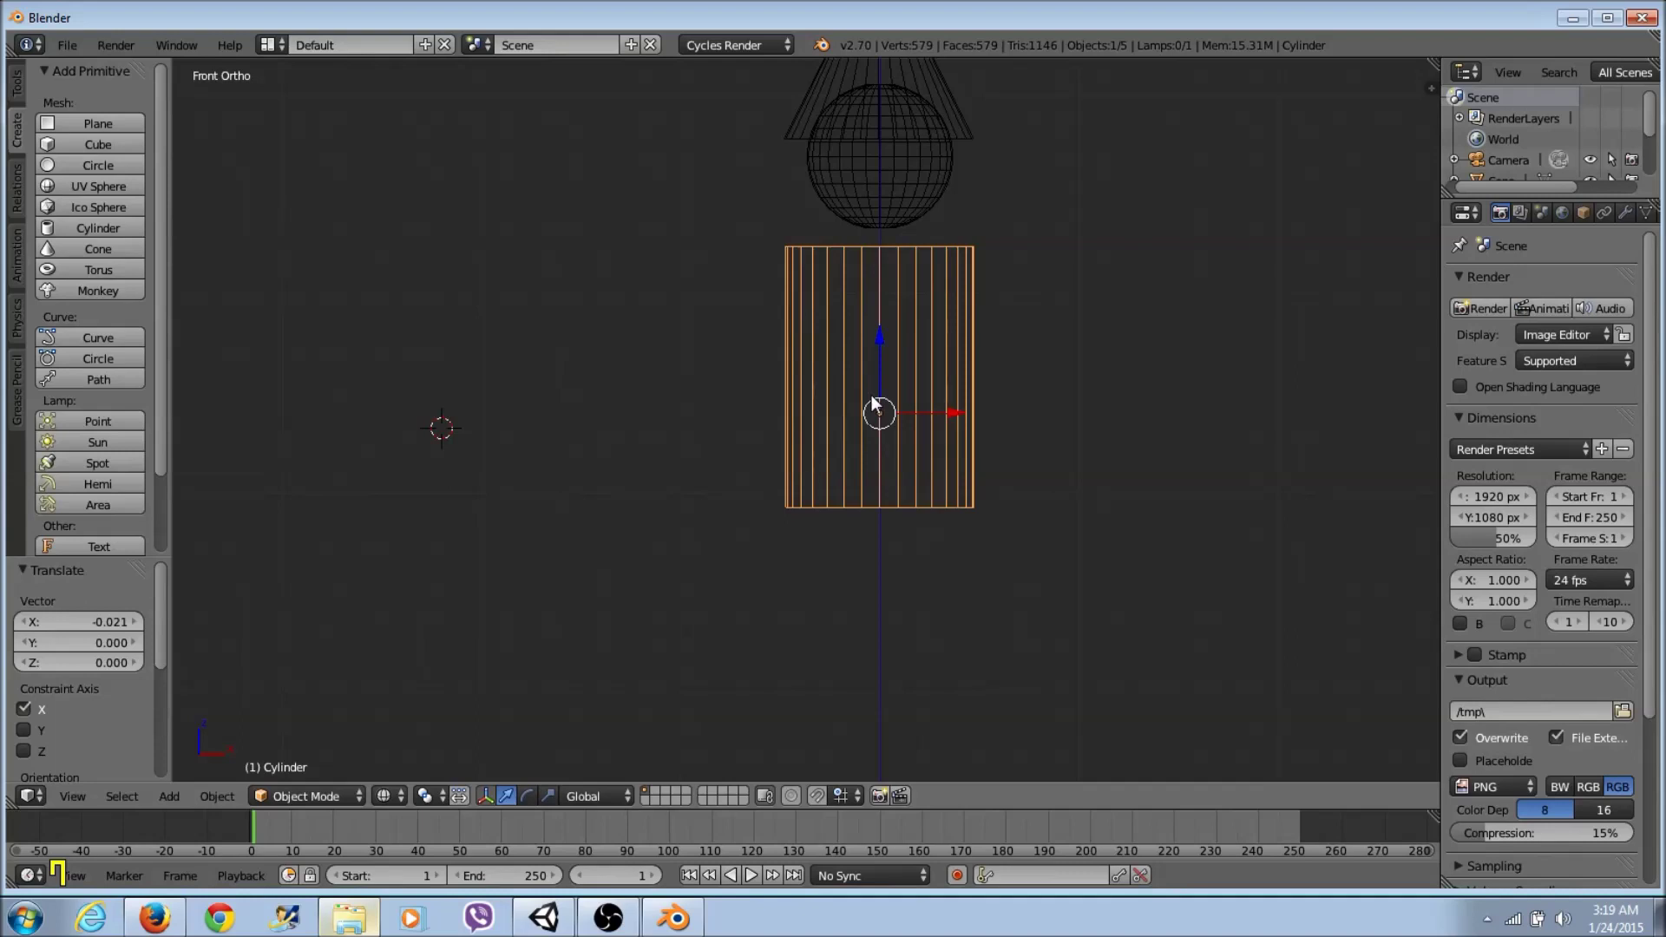
pyautogui.moveTo(875, 359); pyautogui.dragTo(882, 344)
pyautogui.moveTo(921, 401); pyautogui.dragTo(928, 395)
# Step: Move the cylinder about -0.64 and 0.07 along Y to centre it under the sphere and cone in depth
pyautogui.moveTo(1057, 354); pyautogui.dragTo(802, 486, button='middle')
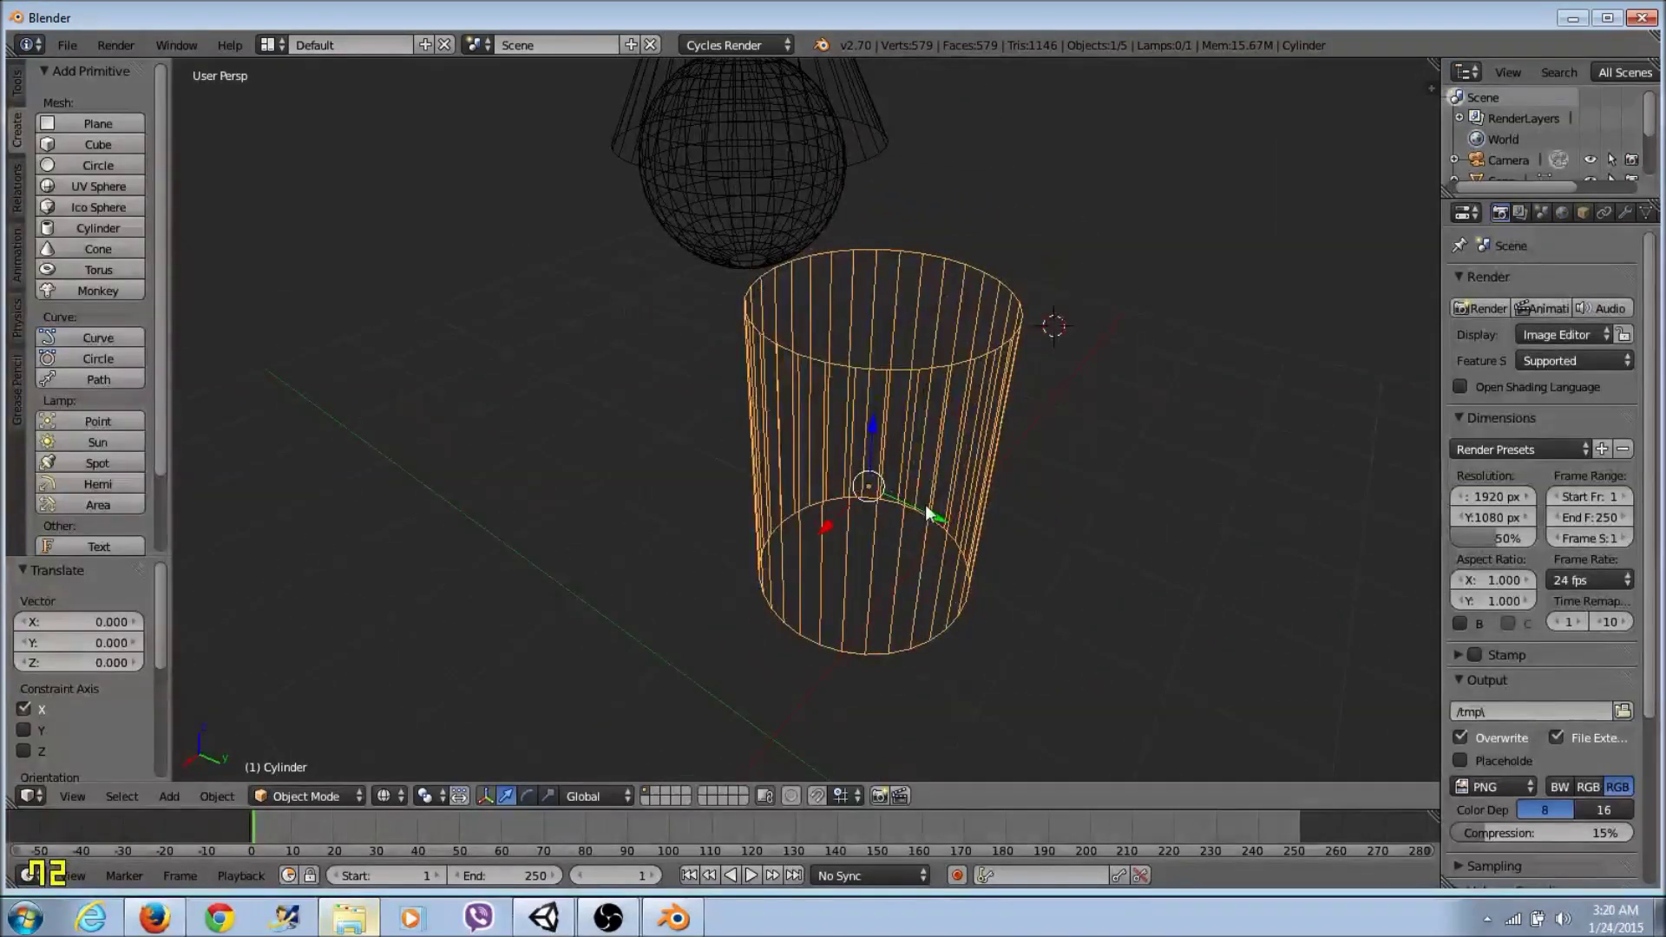
pyautogui.moveTo(922, 508); pyautogui.dragTo(802, 451)
pyautogui.moveTo(594, 450); pyautogui.dragTo(815, 479, button='middle')
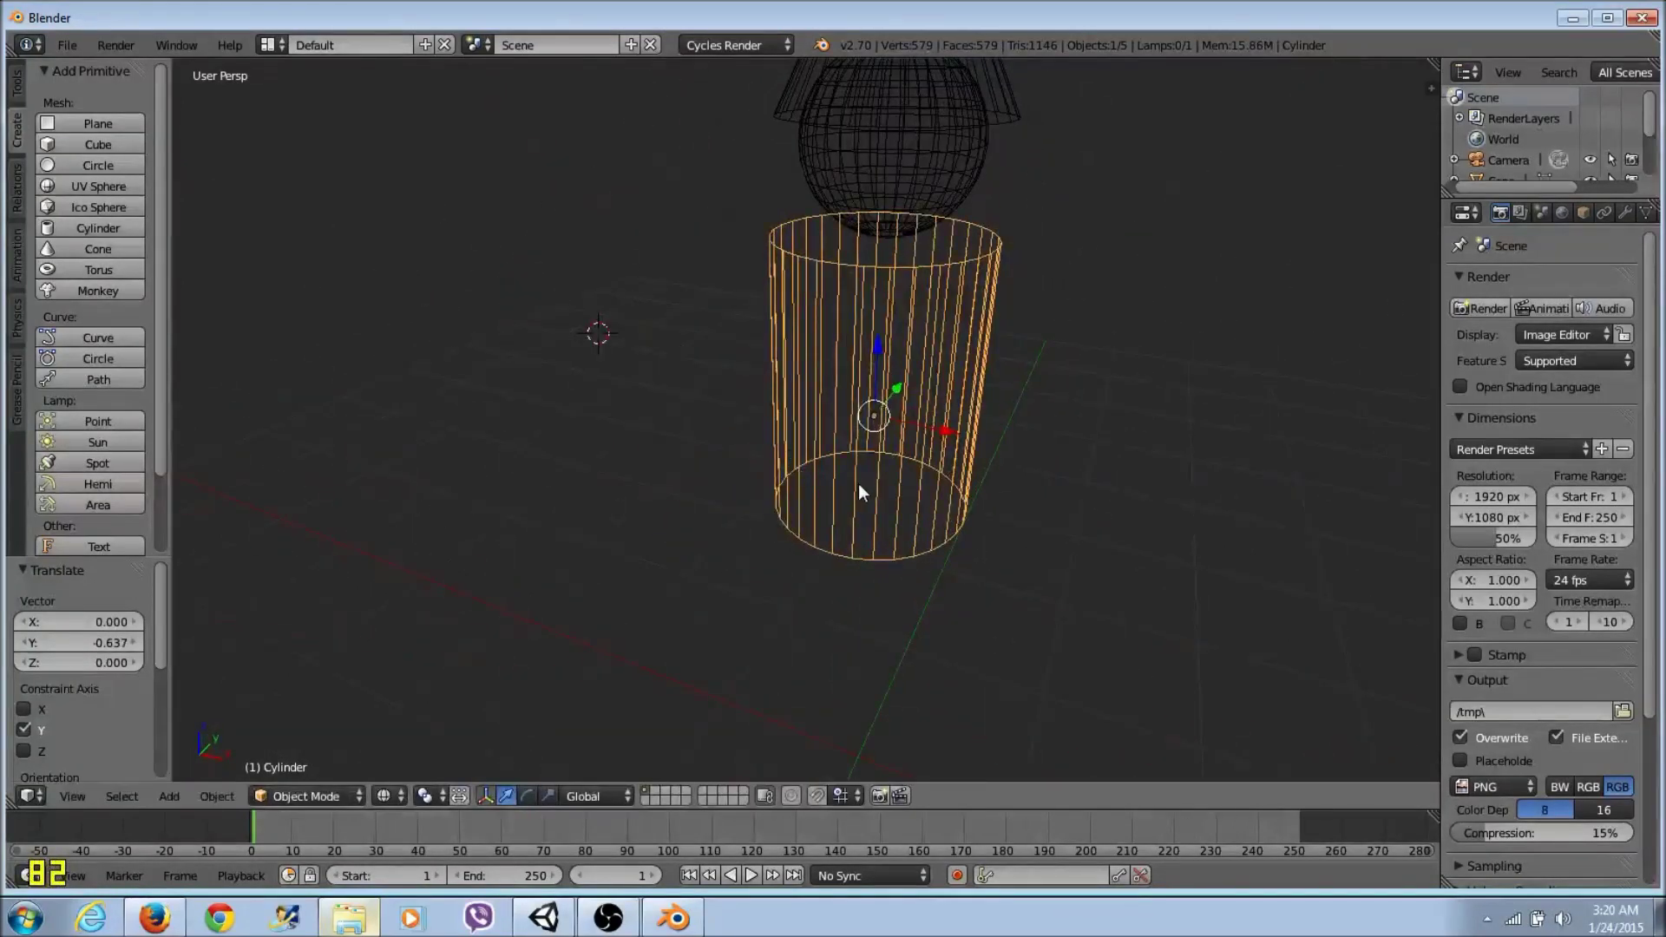
pyautogui.press('KP_7')
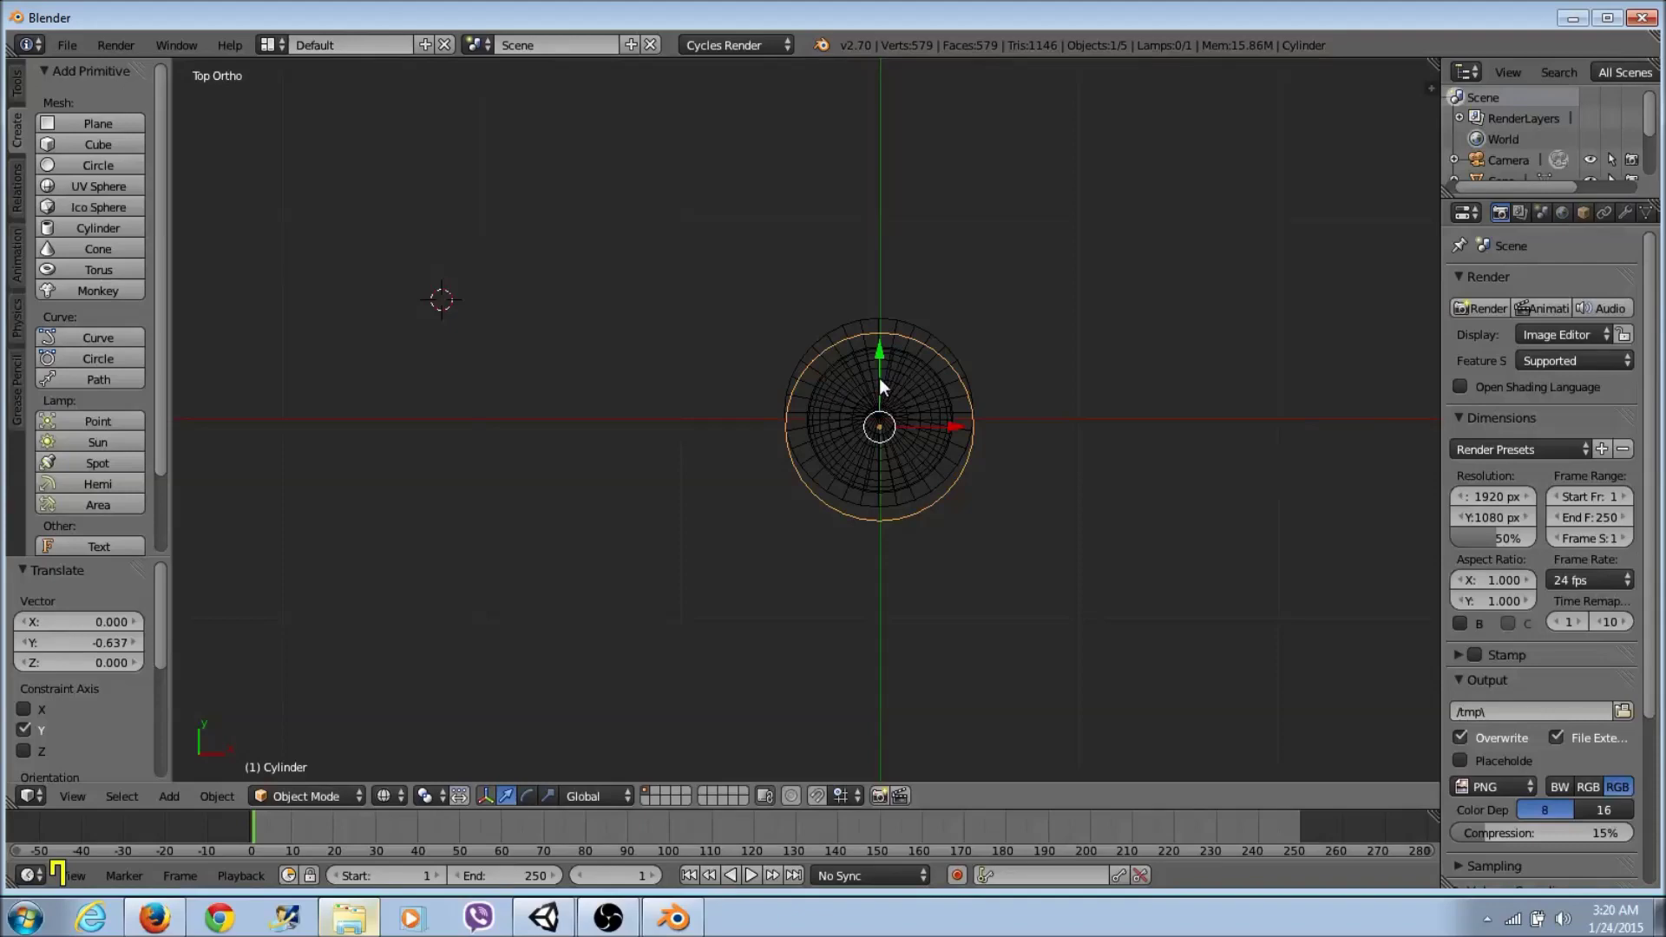
pyautogui.press('g')
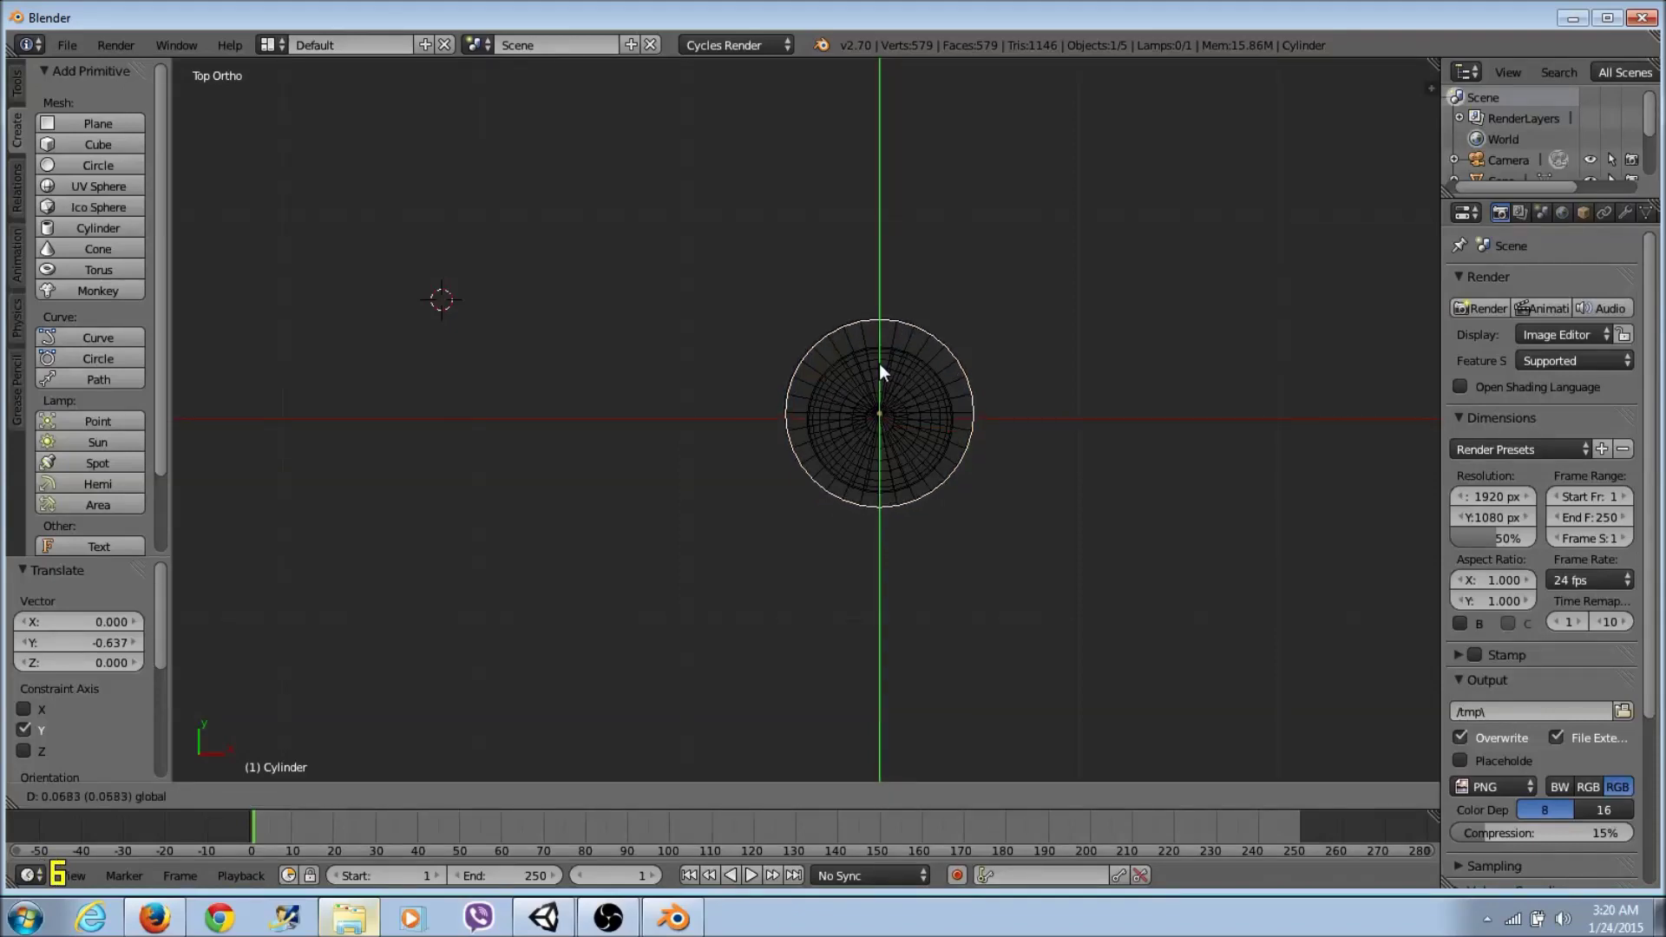
pyautogui.click(878, 363)
# Step: Deselect everything, add a second cylinder with radius 1 and depth 2, and move it about -3.55 along X, clear of the model
pyautogui.moveTo(887, 611); pyautogui.dragTo(540, 415, button='middle')
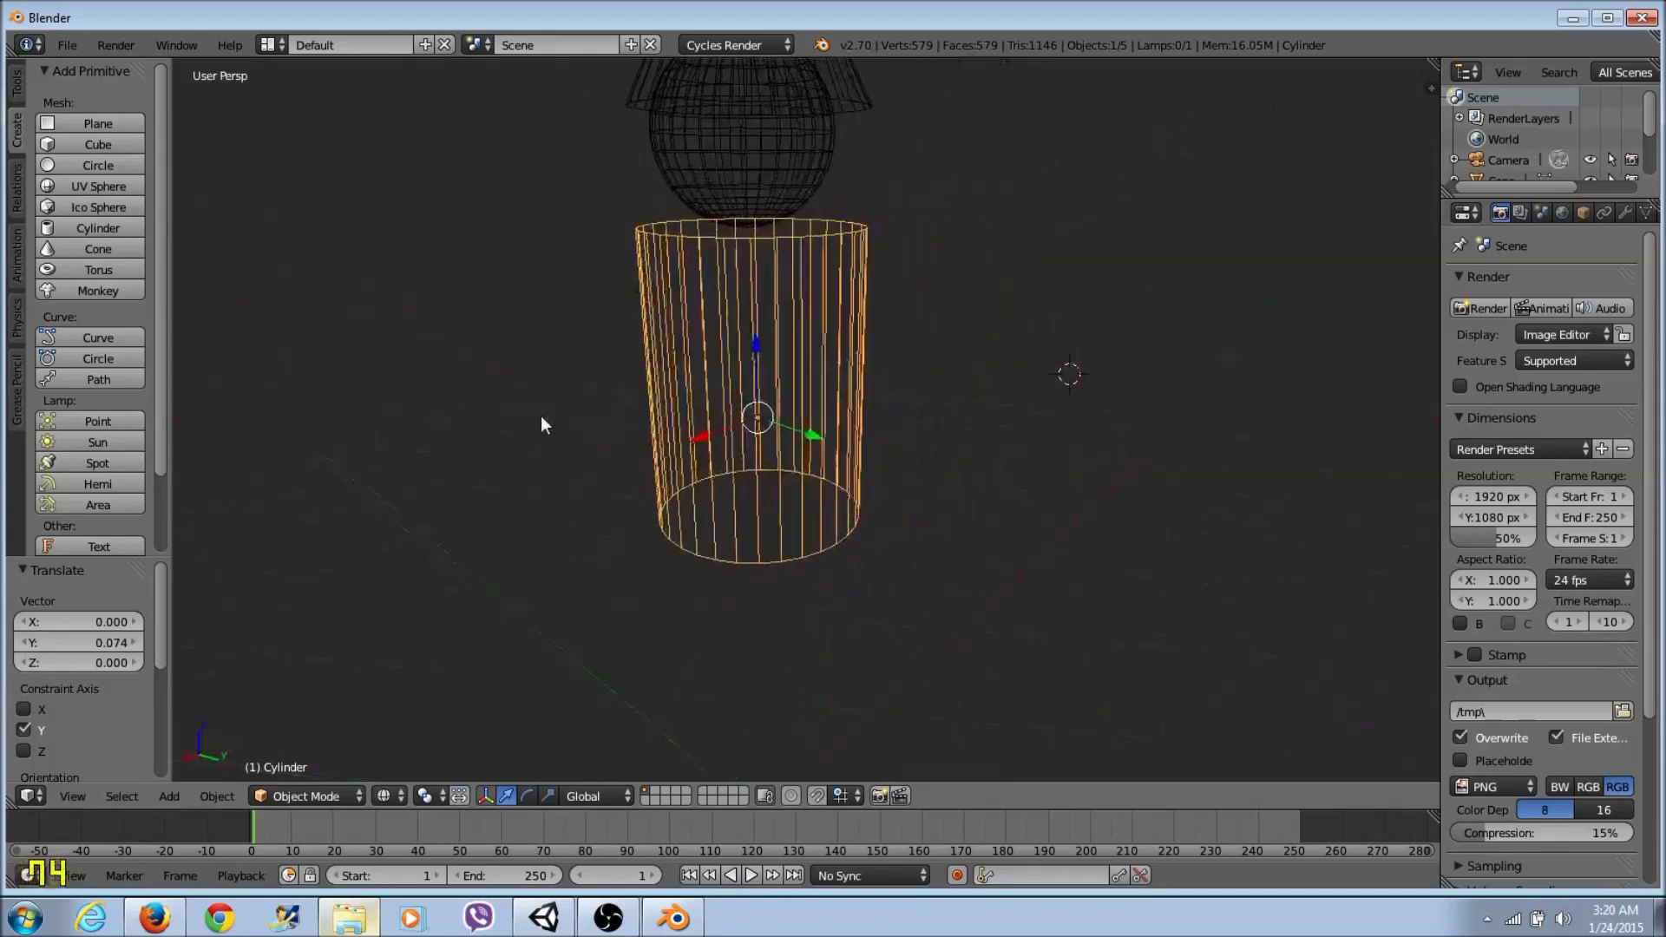
pyautogui.scroll(-5, 540, 415)
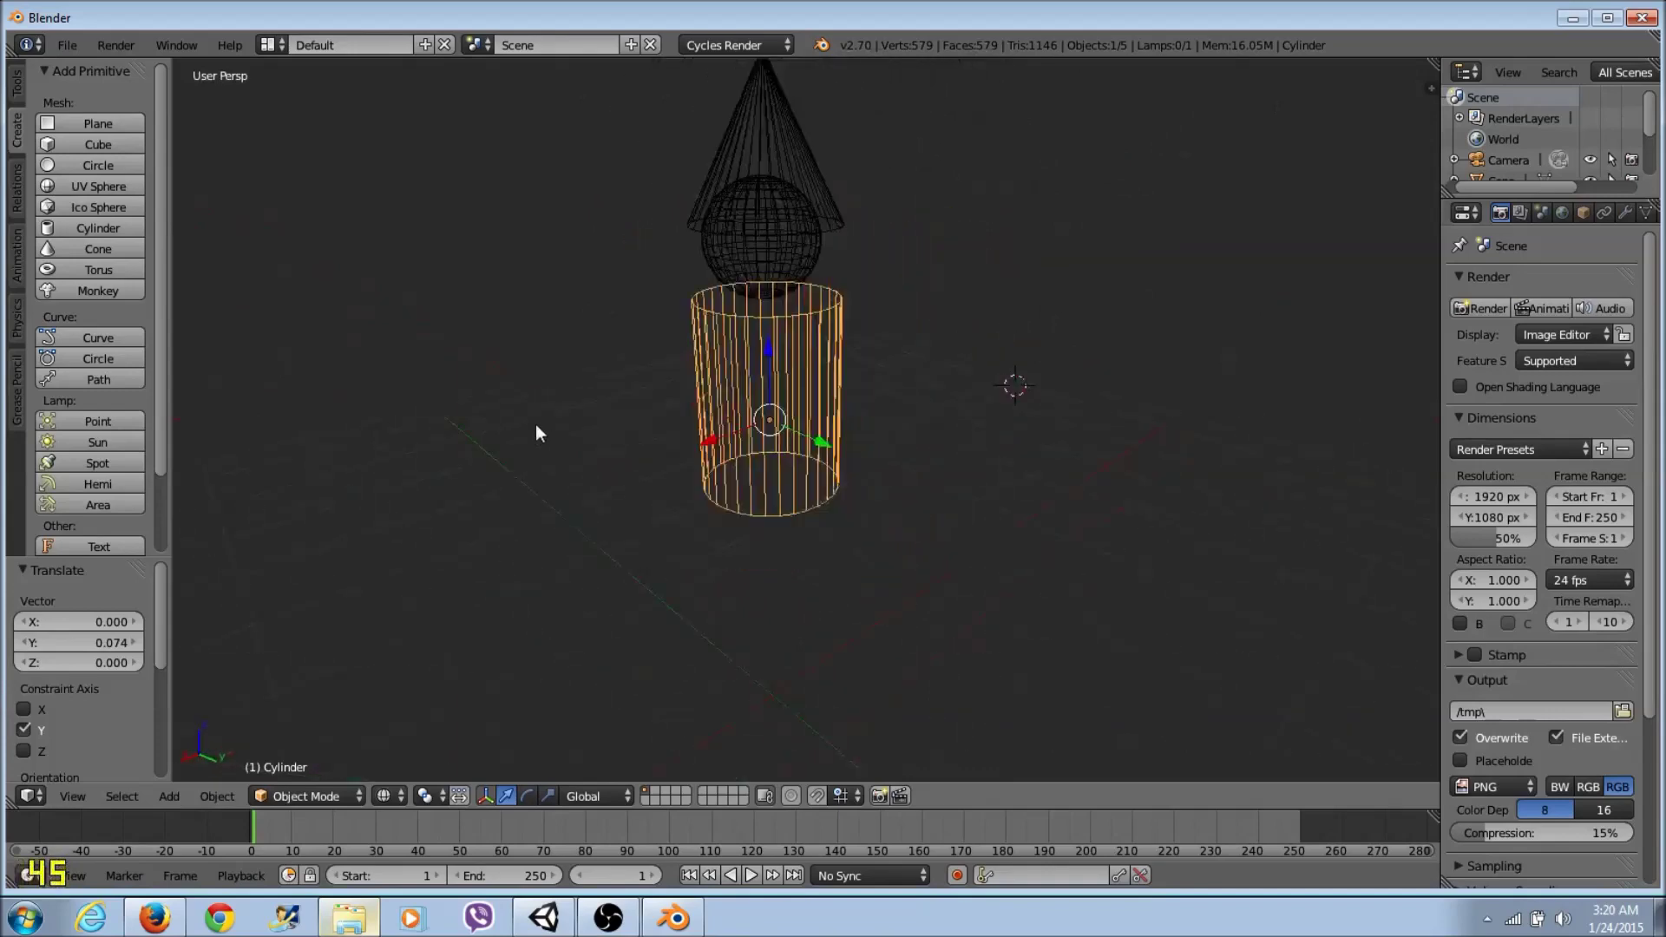
pyautogui.press('KP_1')
pyautogui.click(593, 427)
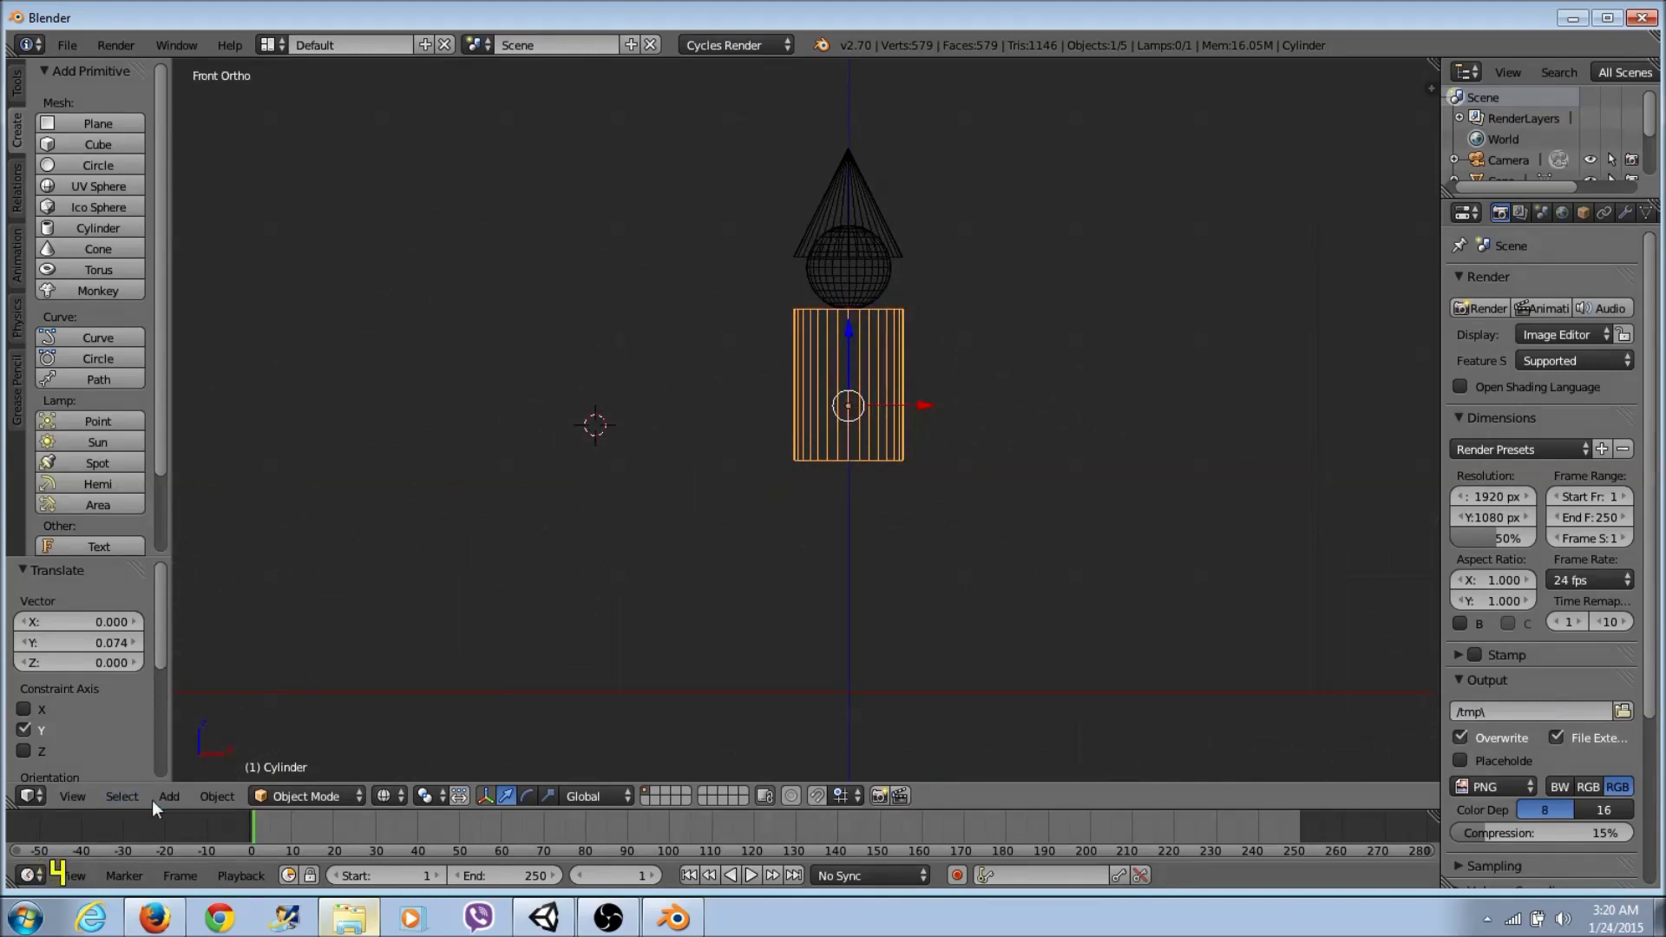
pyautogui.click(66, 796)
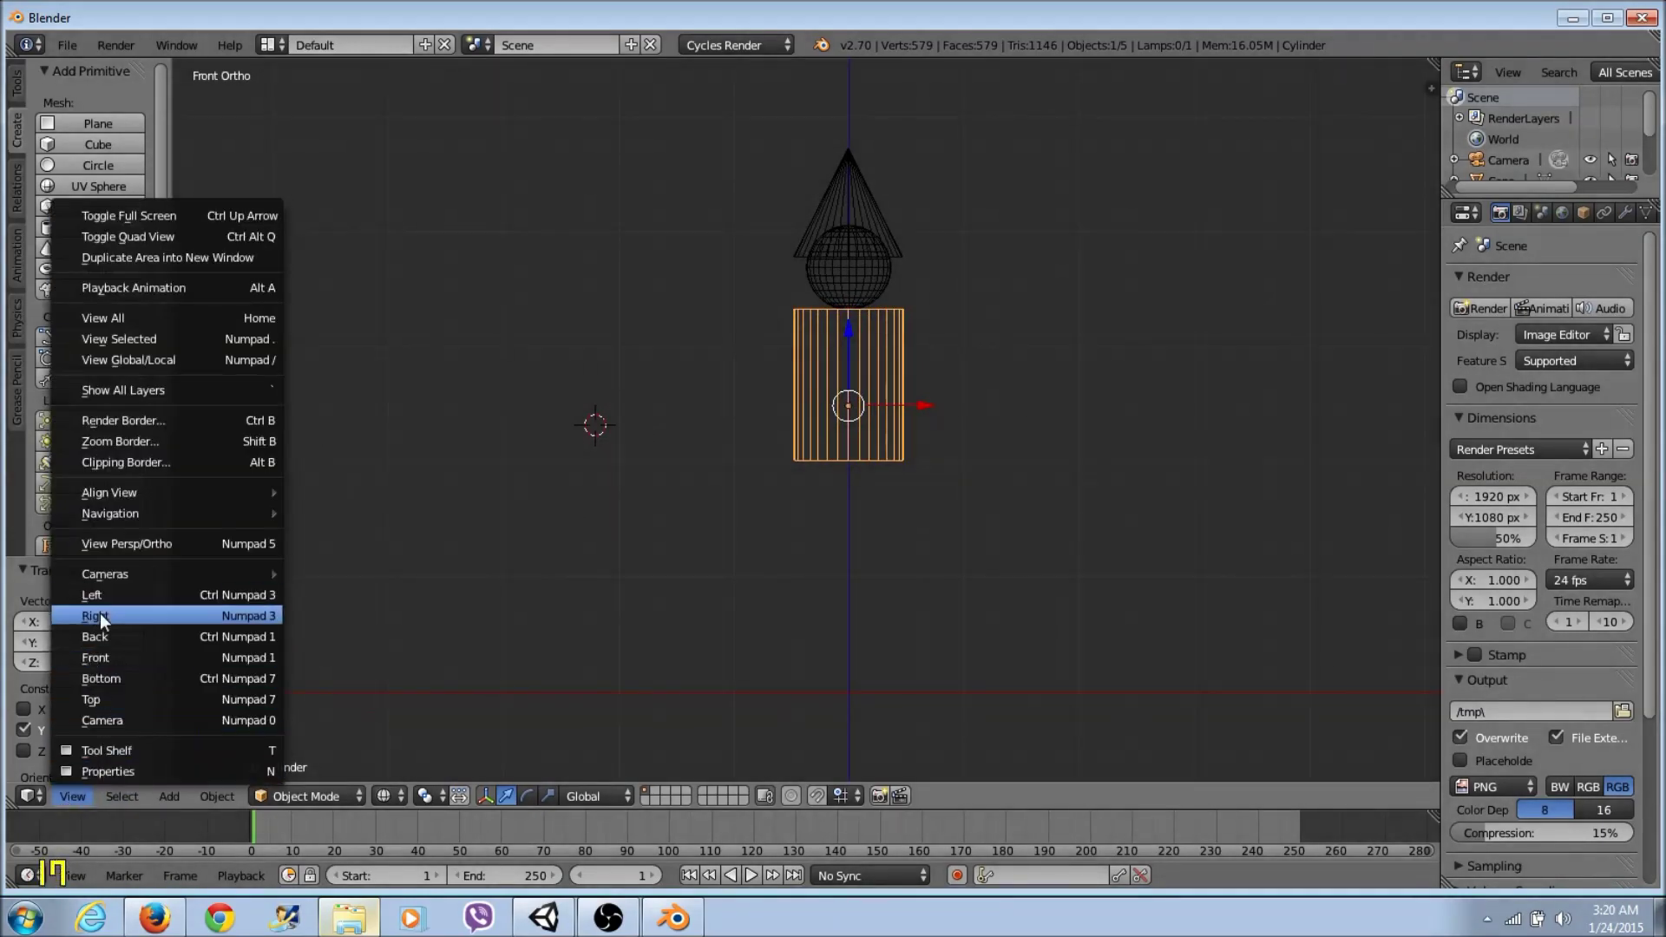
pyautogui.click(948, 475)
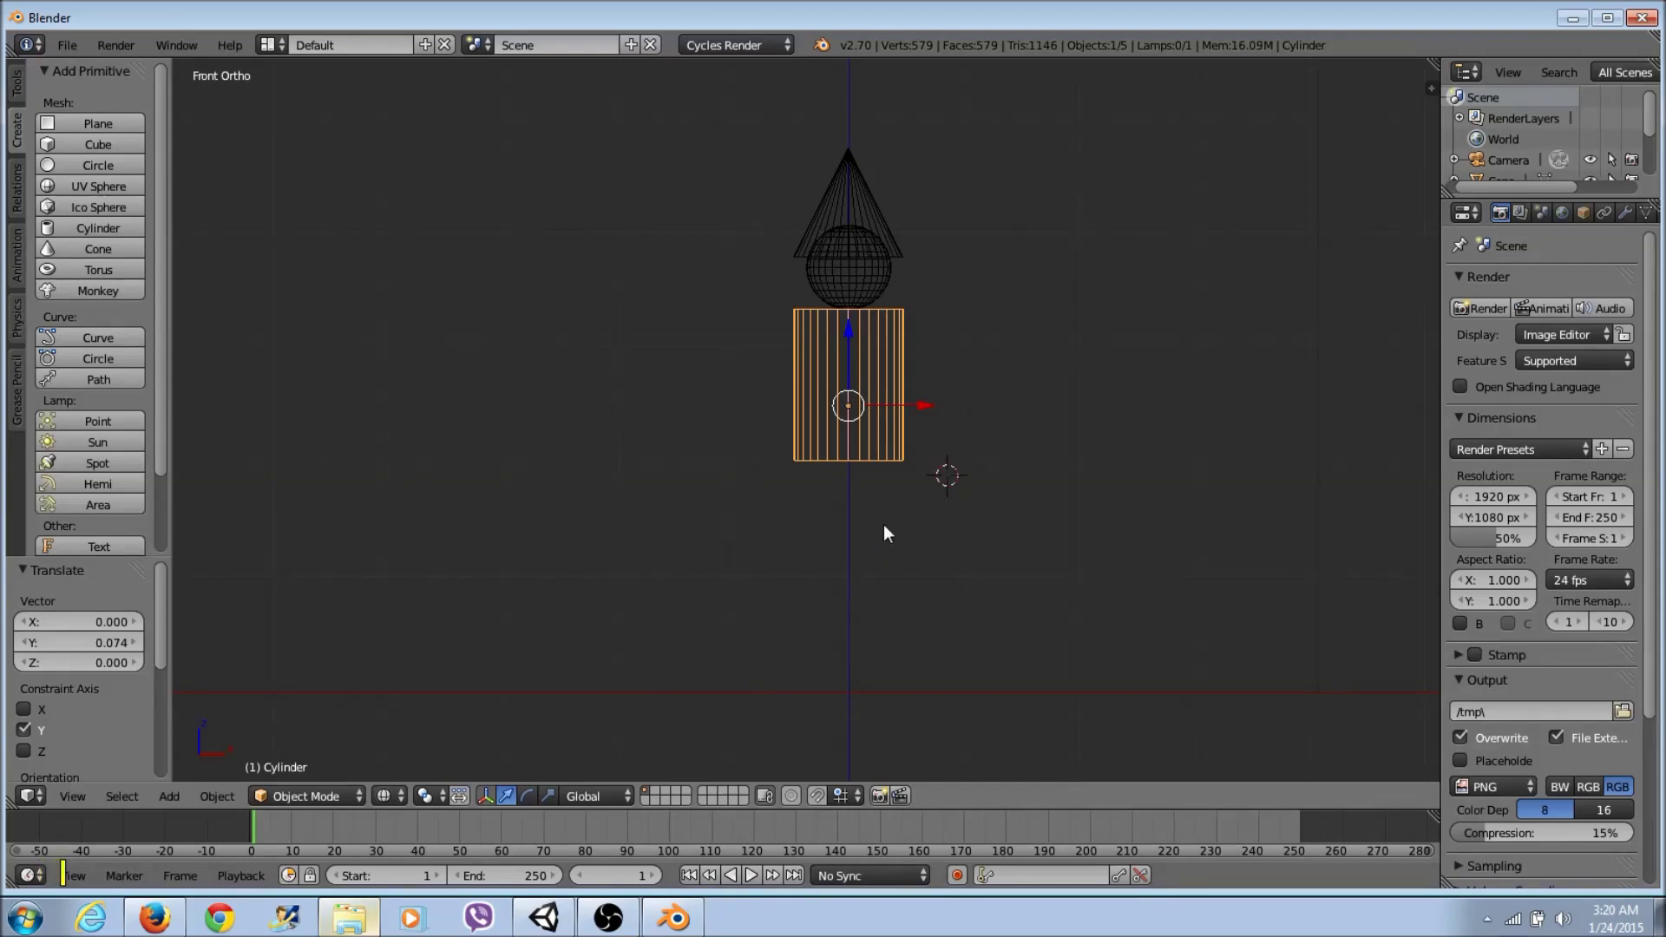
pyautogui.press('a')
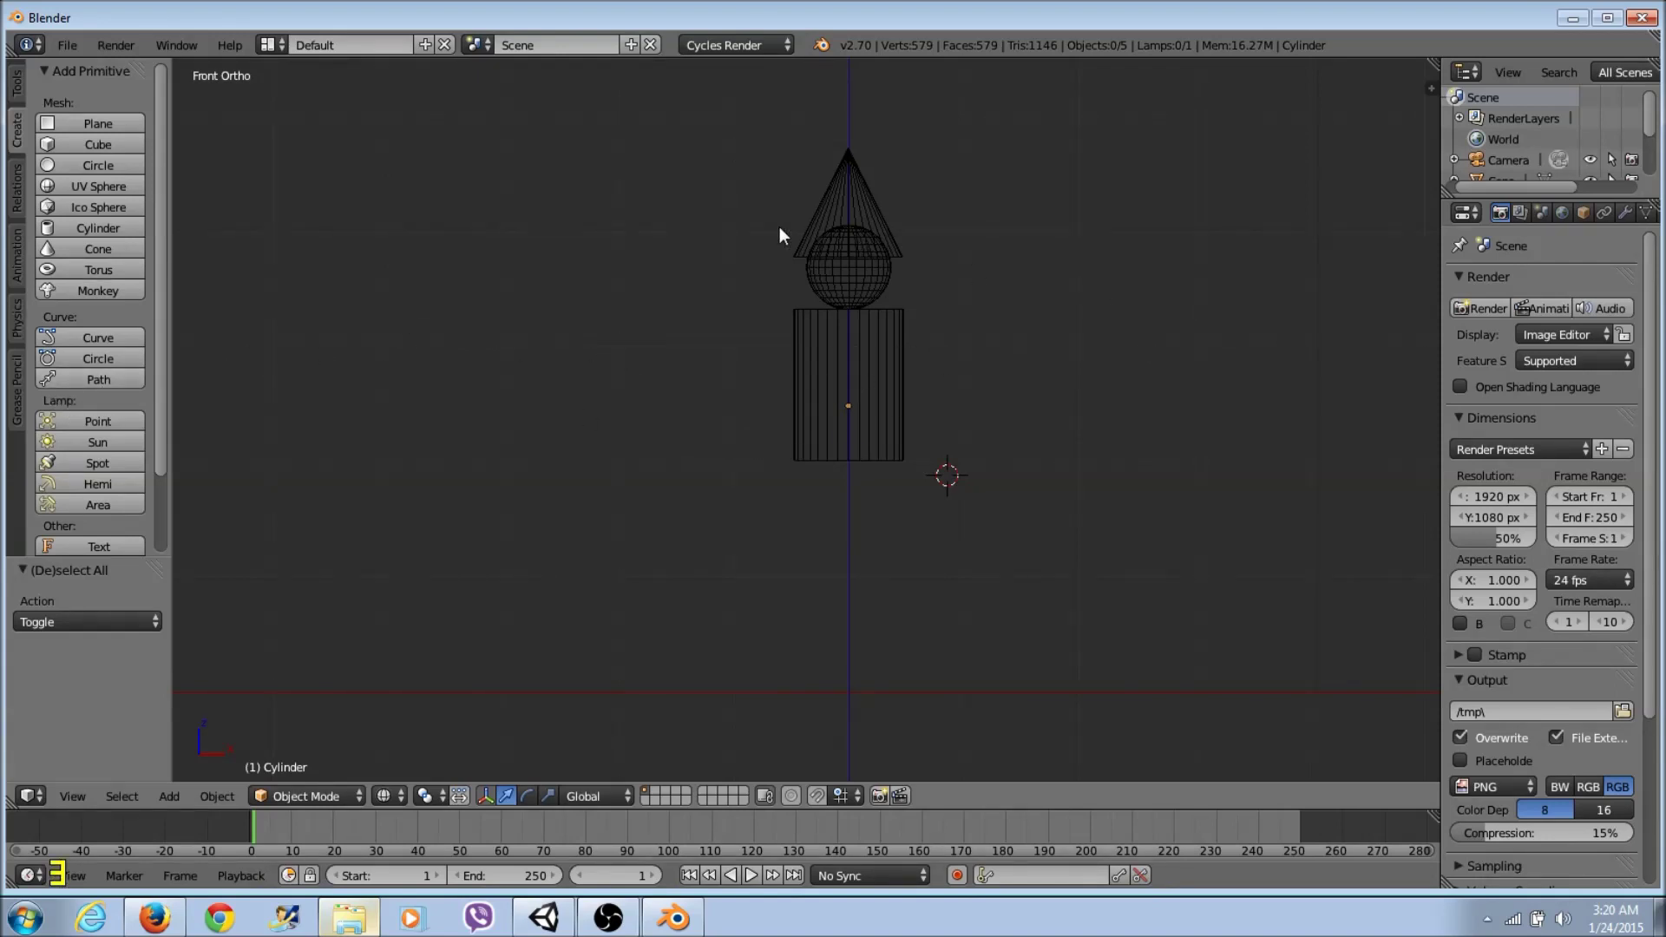
pyautogui.click(99, 231)
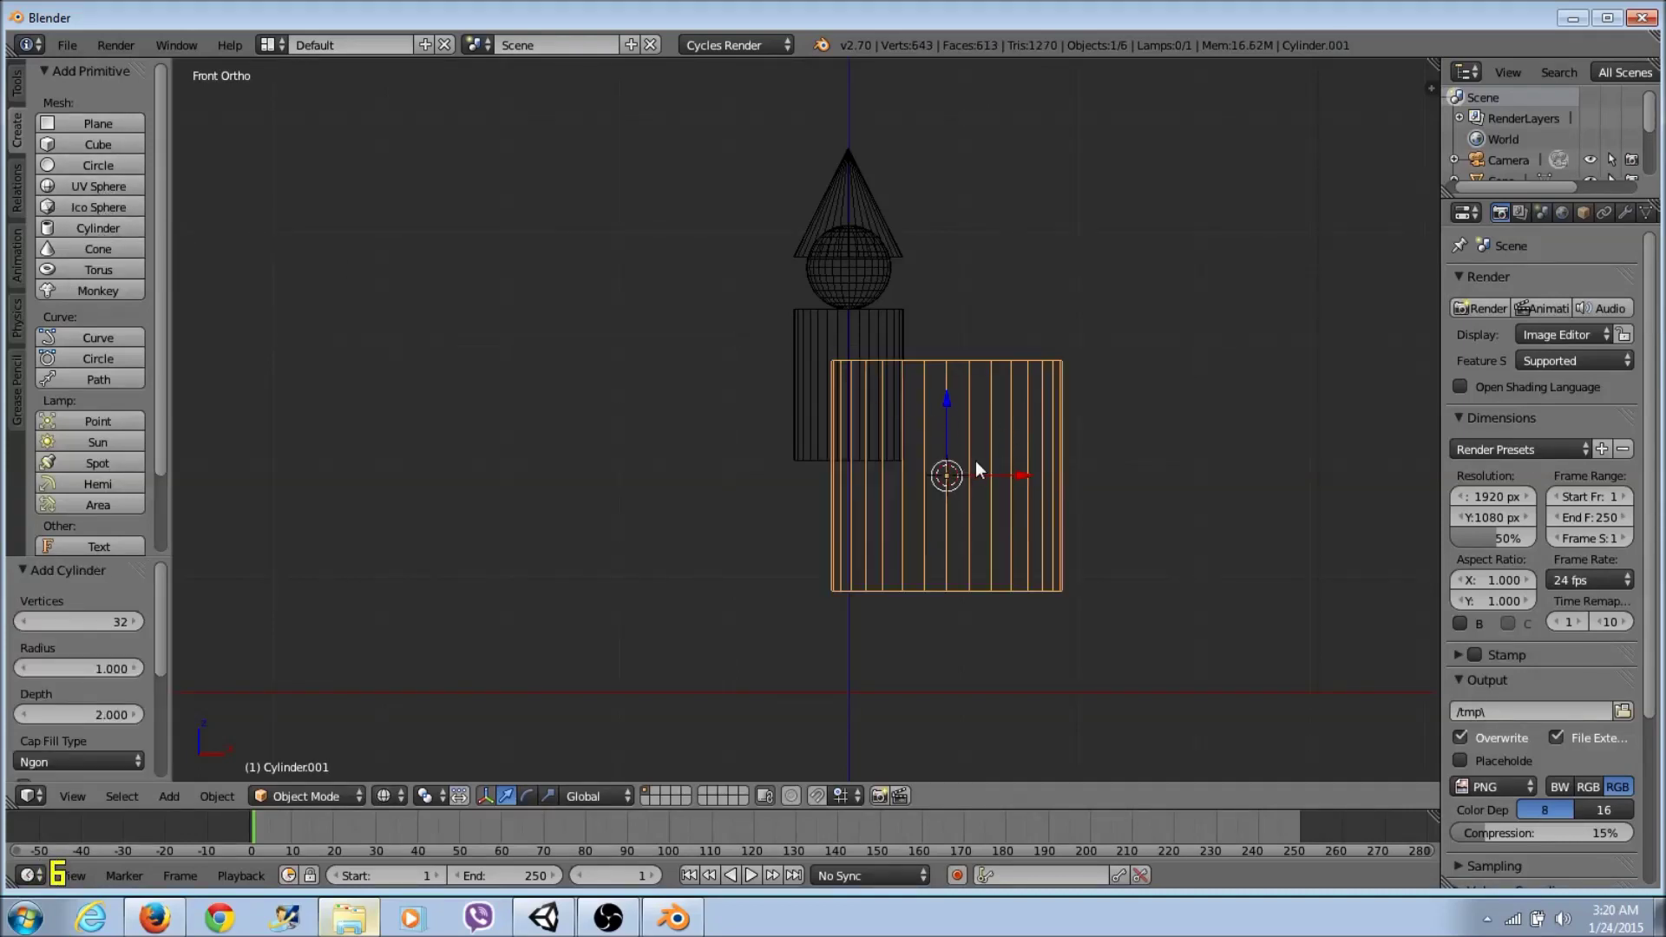
pyautogui.moveTo(949, 446); pyautogui.dragTo(590, 426)
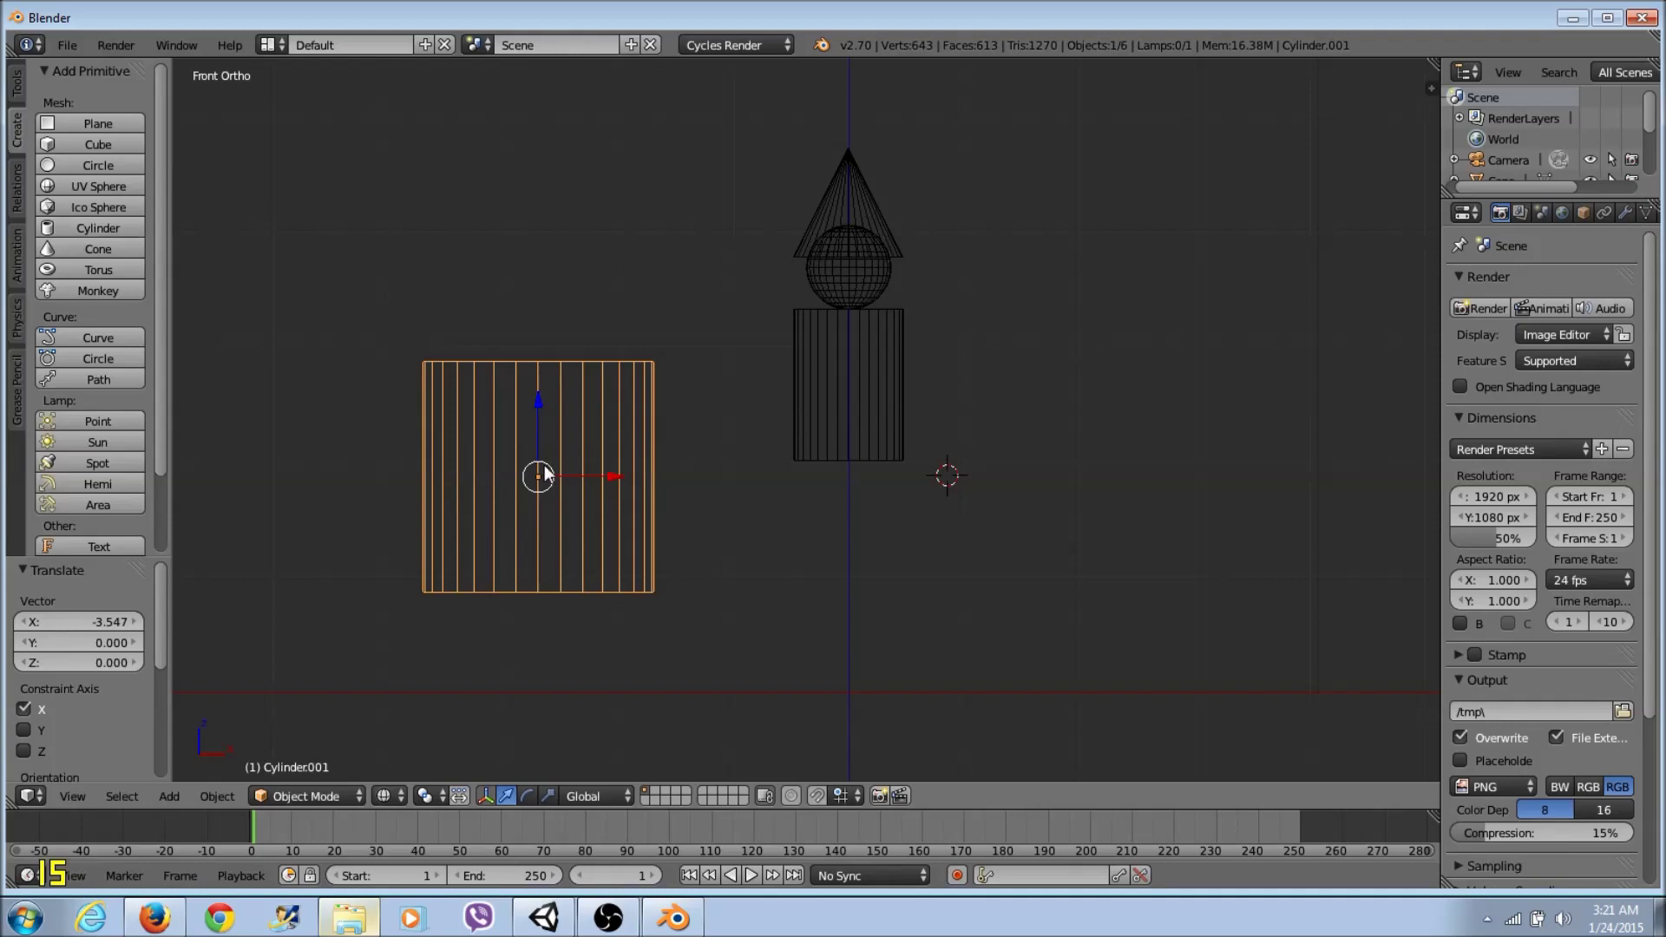
# Step: Scale the second cylinder uniformly down to a factor of about -0.105
pyautogui.press('s')
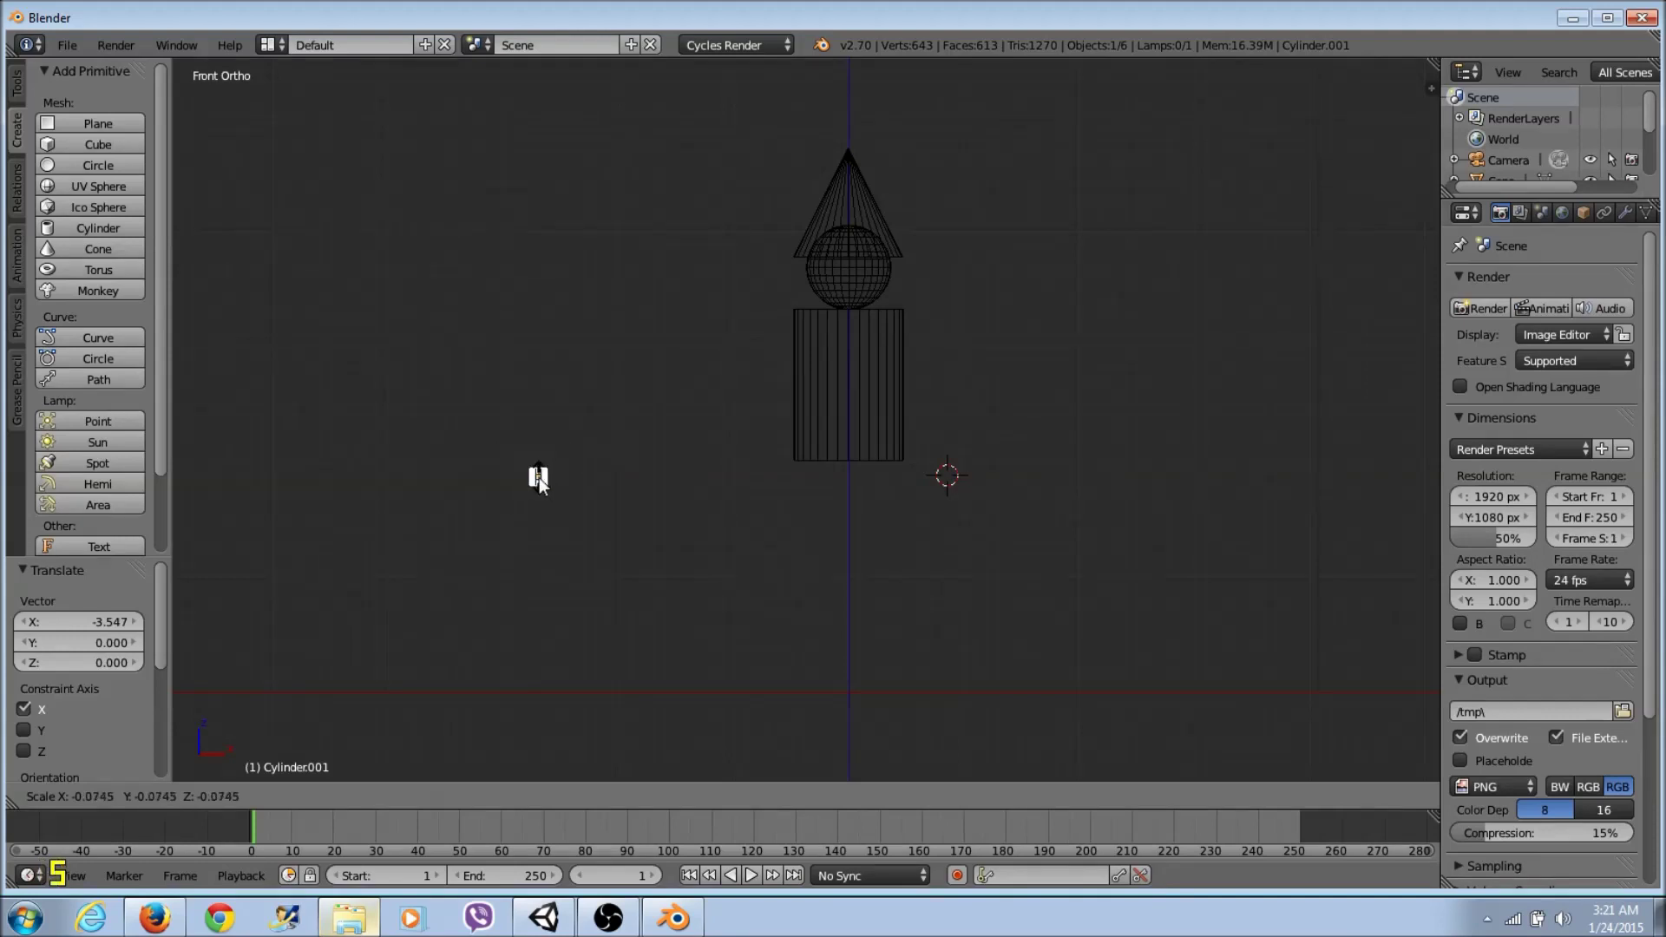
pyautogui.press('2')
pyautogui.click(538, 479)
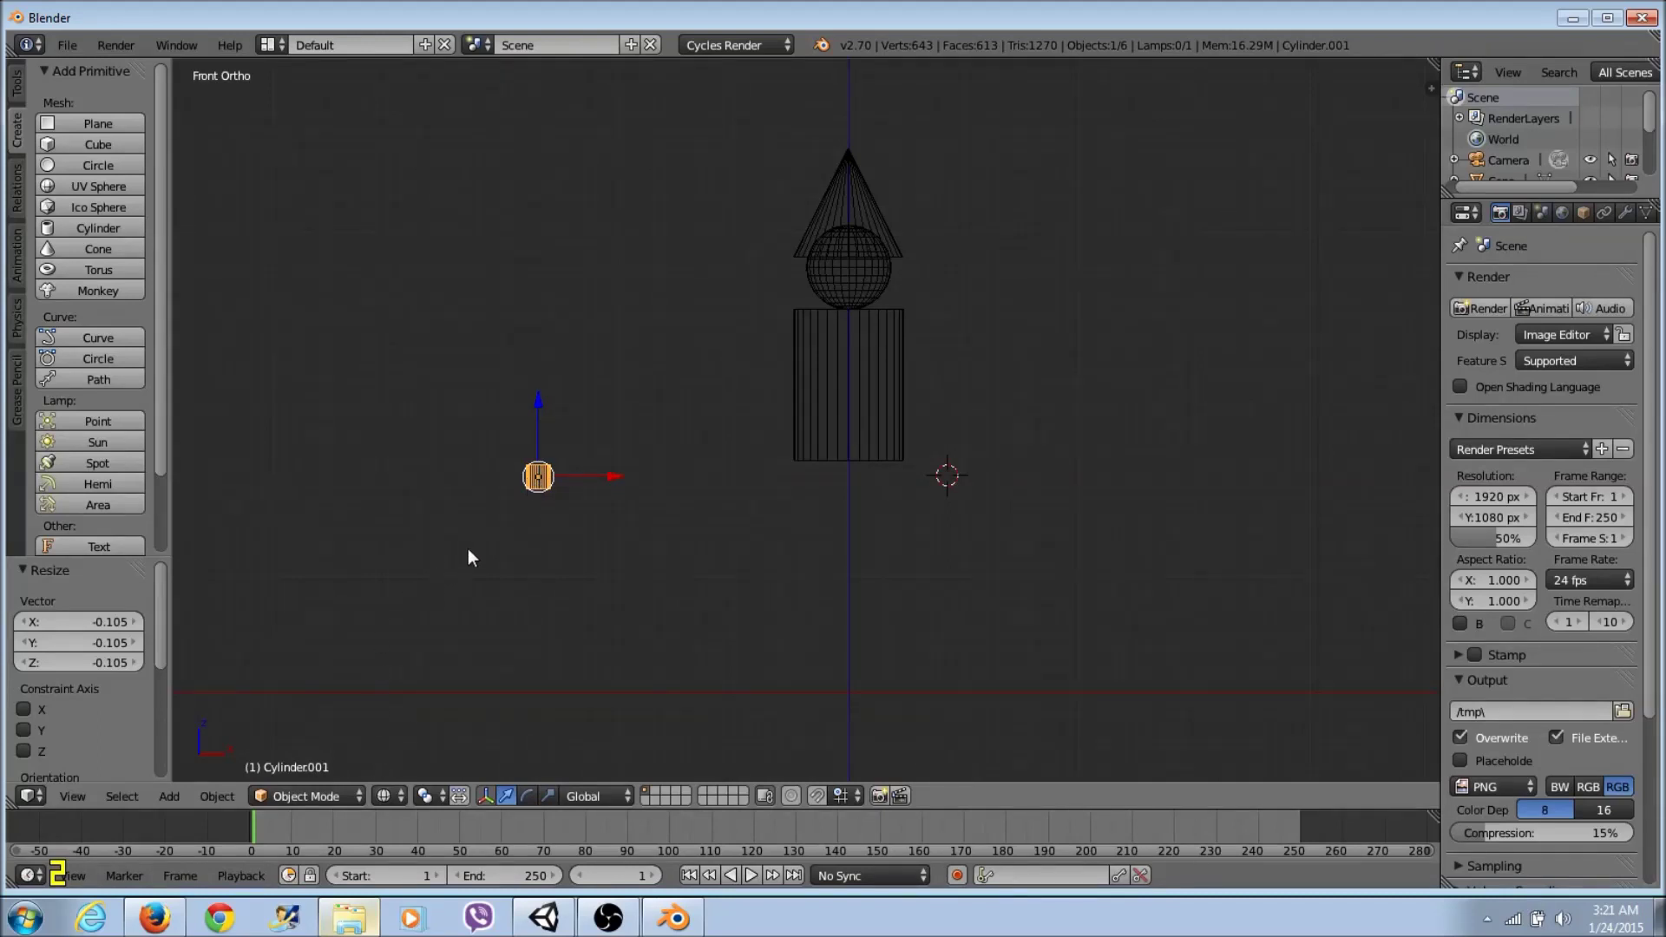
pyautogui.scroll(3, 469, 557)
pyautogui.keyDown('shift'); pyautogui.moveTo(472, 554); pyautogui.dragTo(840, 467, button='middle'); pyautogui.keyUp('shift')
pyautogui.scroll(3, 778, 518)
pyautogui.scroll(1, 887, 457)
pyautogui.click(892, 420)
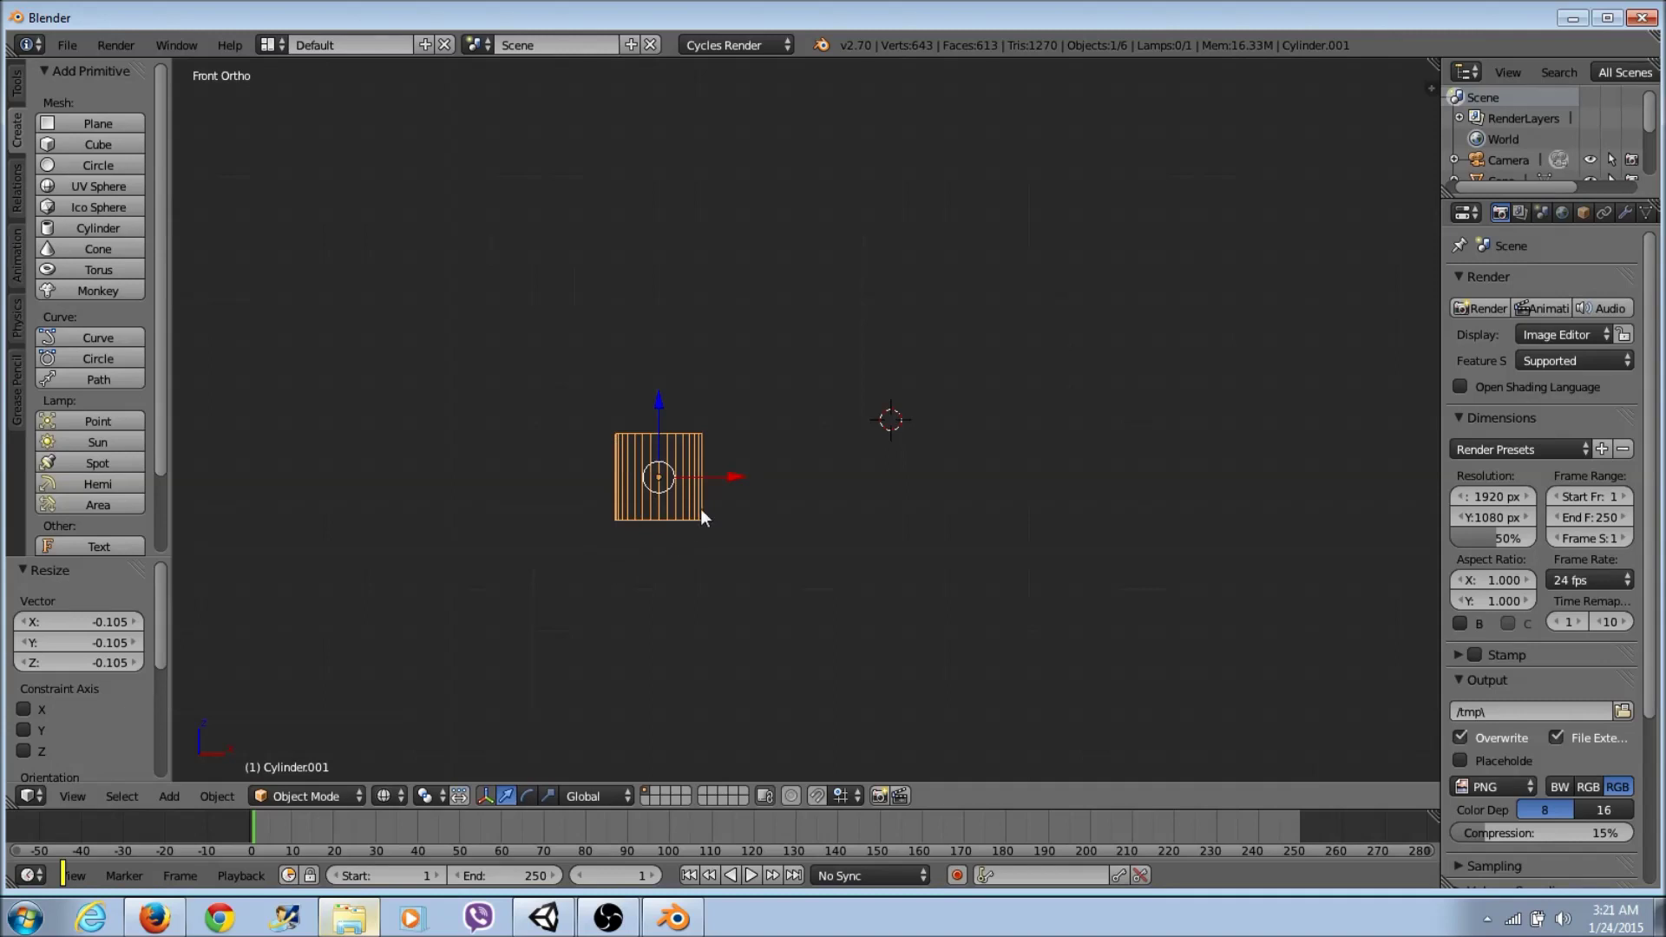
# Step: In Edit Mode with wireframe shading, box-select the small cylinder's top ring of vertices and raise it about 0.9 along Z
pyautogui.click(325, 791)
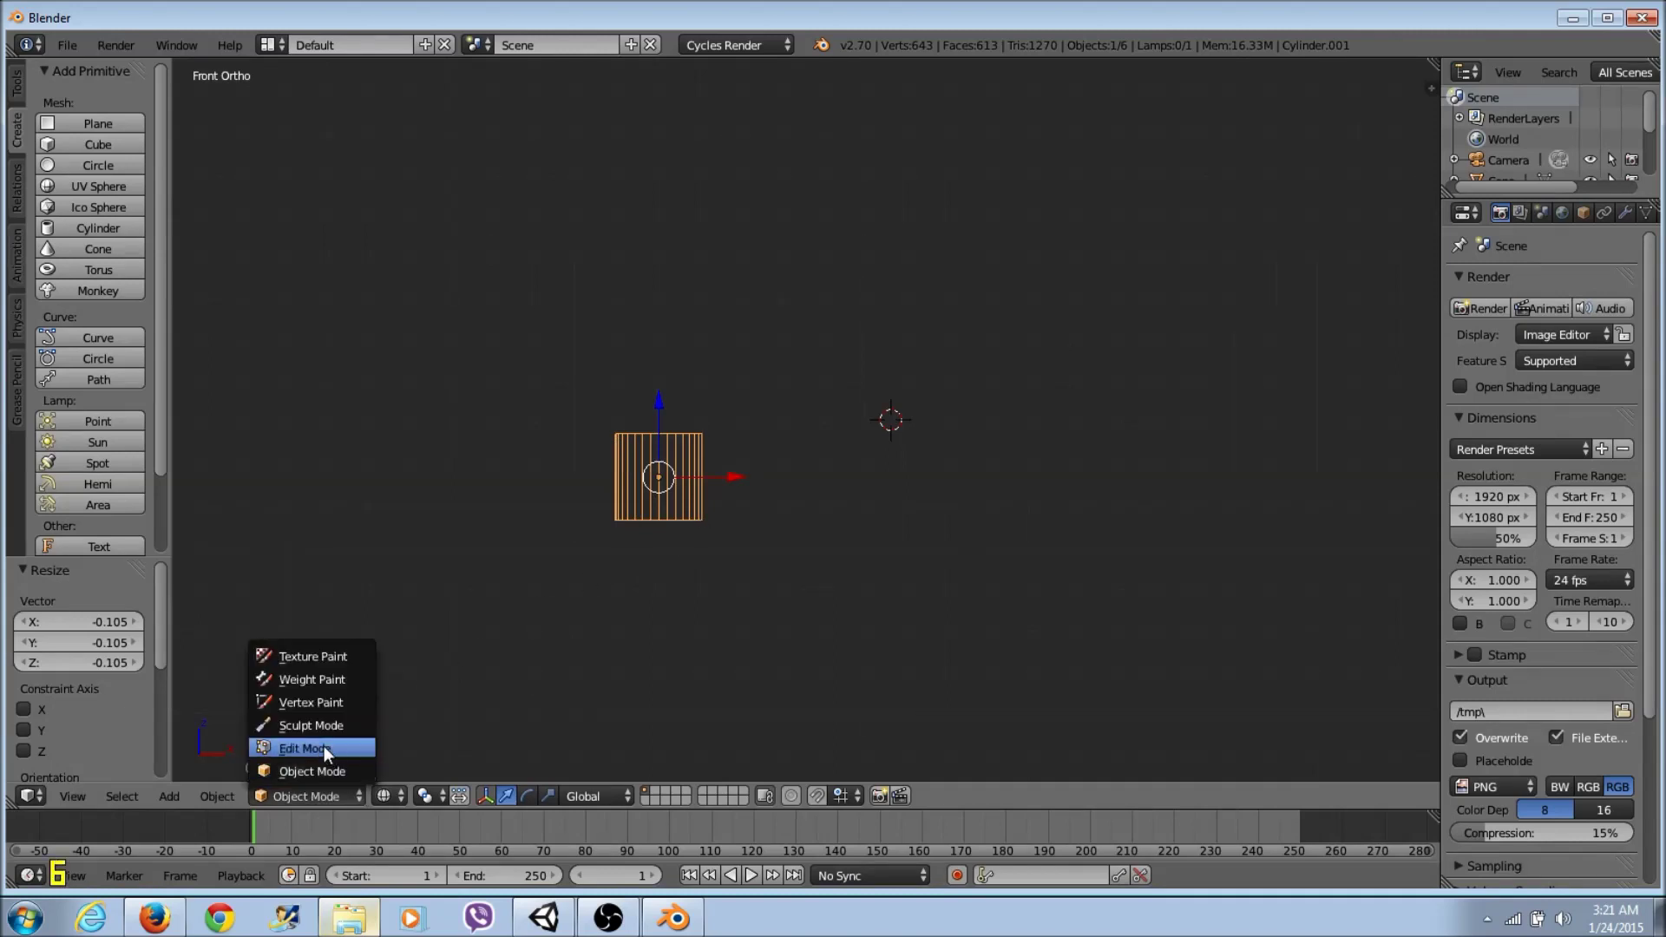
pyautogui.click(350, 748)
pyautogui.click(370, 795)
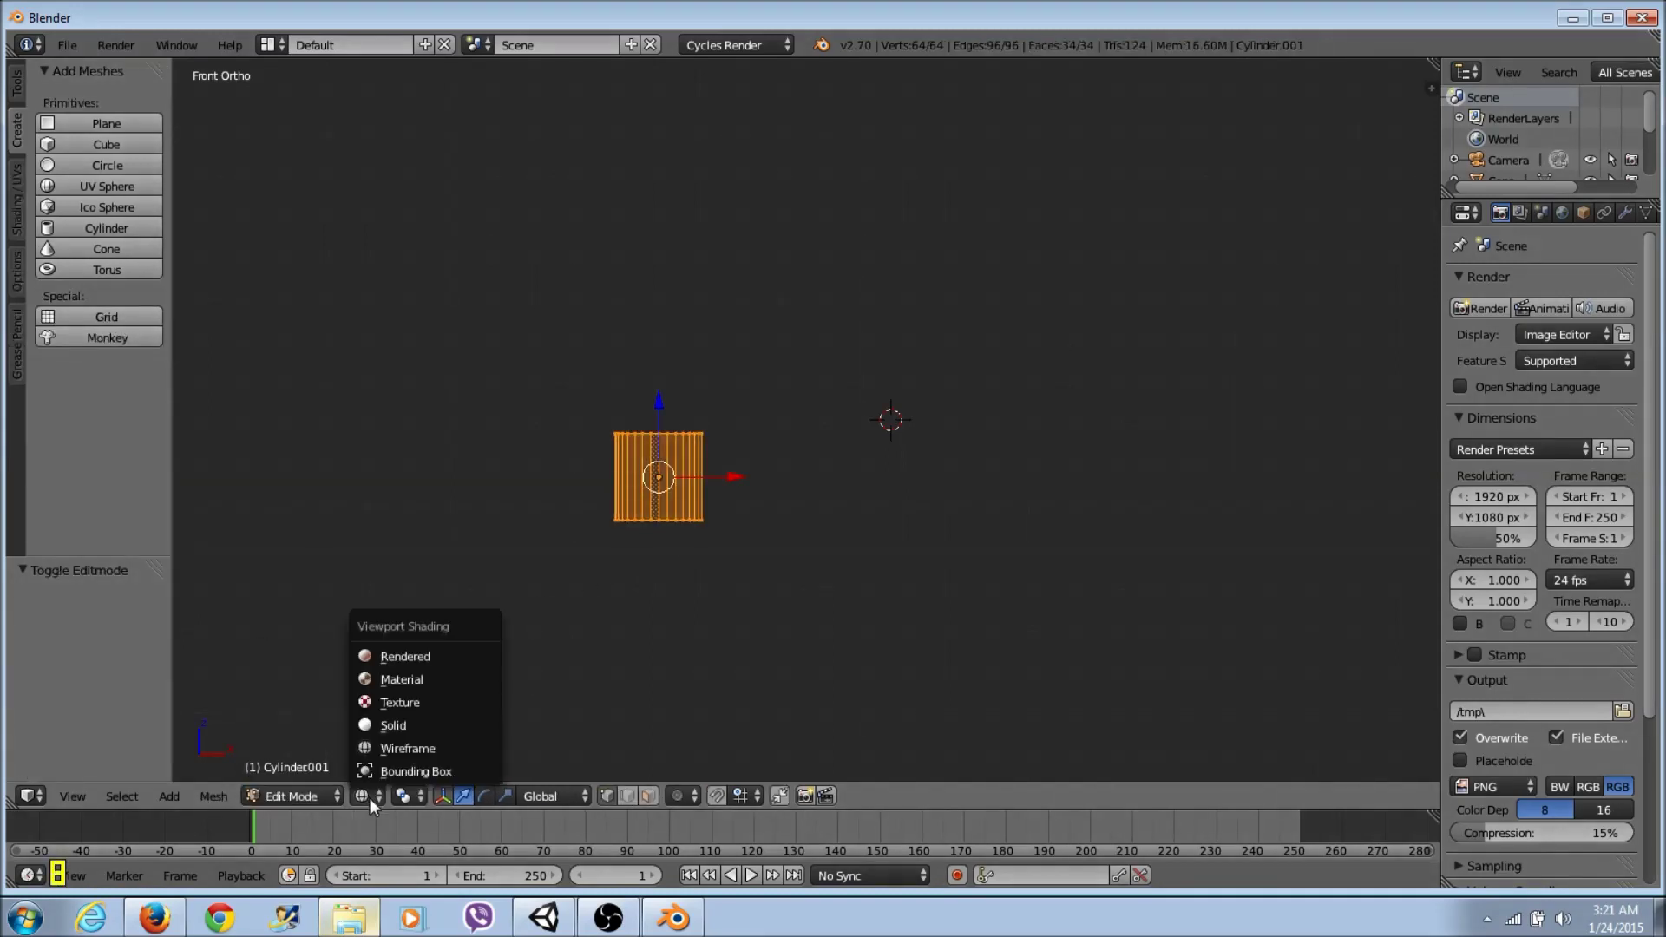
pyautogui.click(375, 743)
pyautogui.press('a')
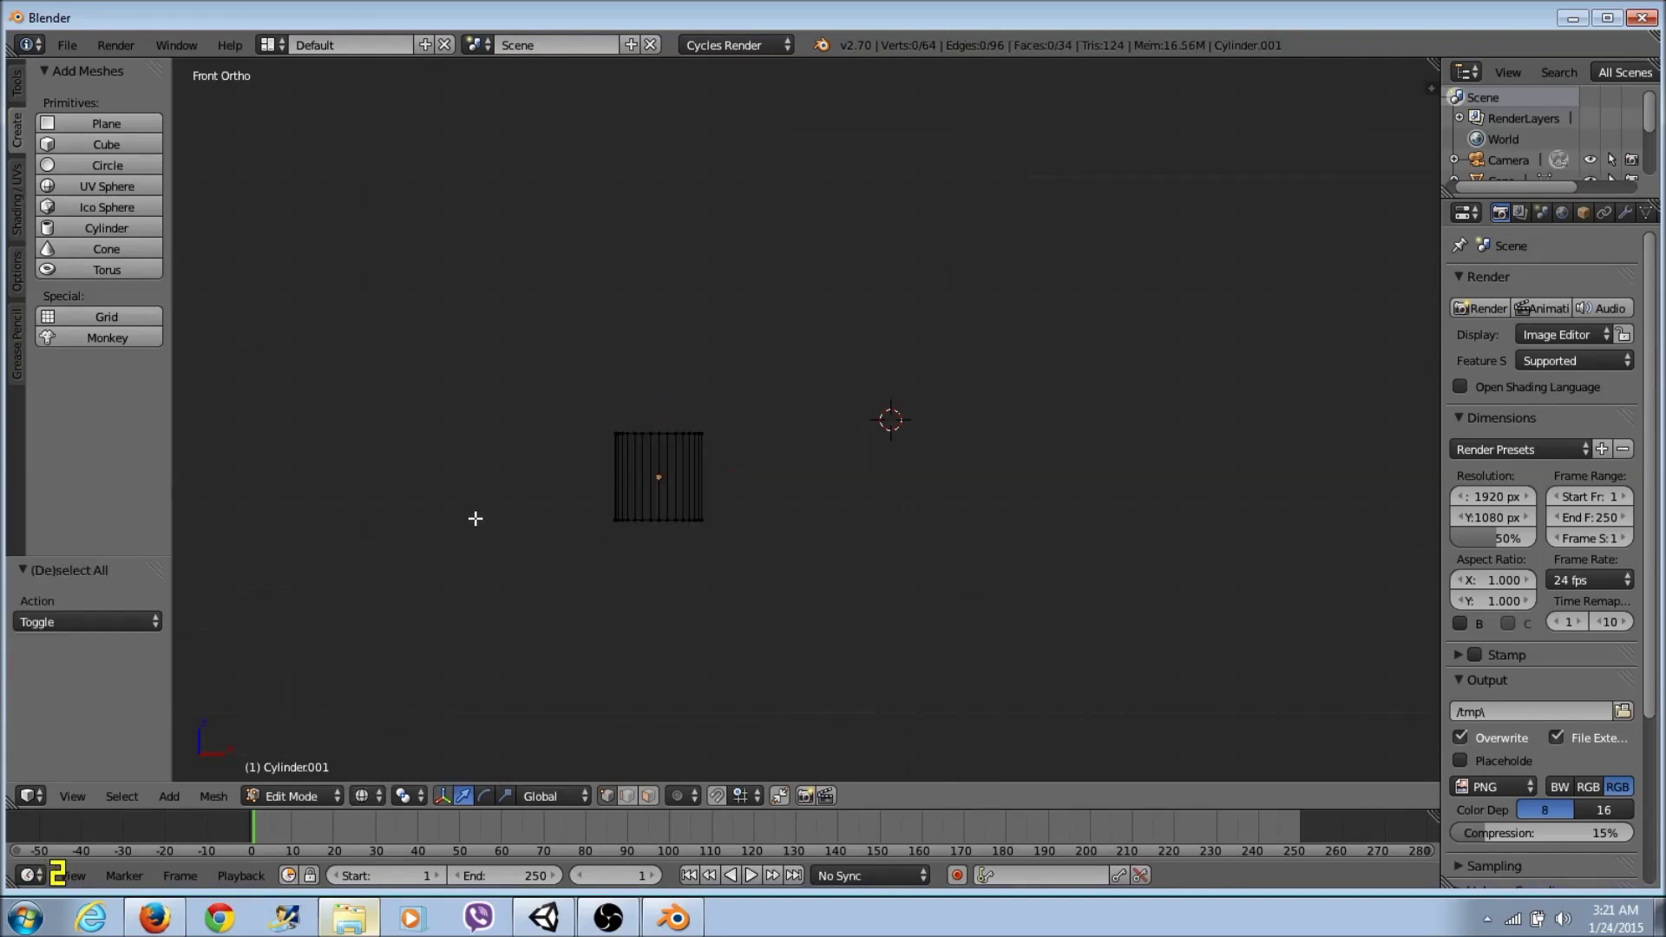
pyautogui.press('b')
pyautogui.moveTo(591, 407); pyautogui.dragTo(744, 448)
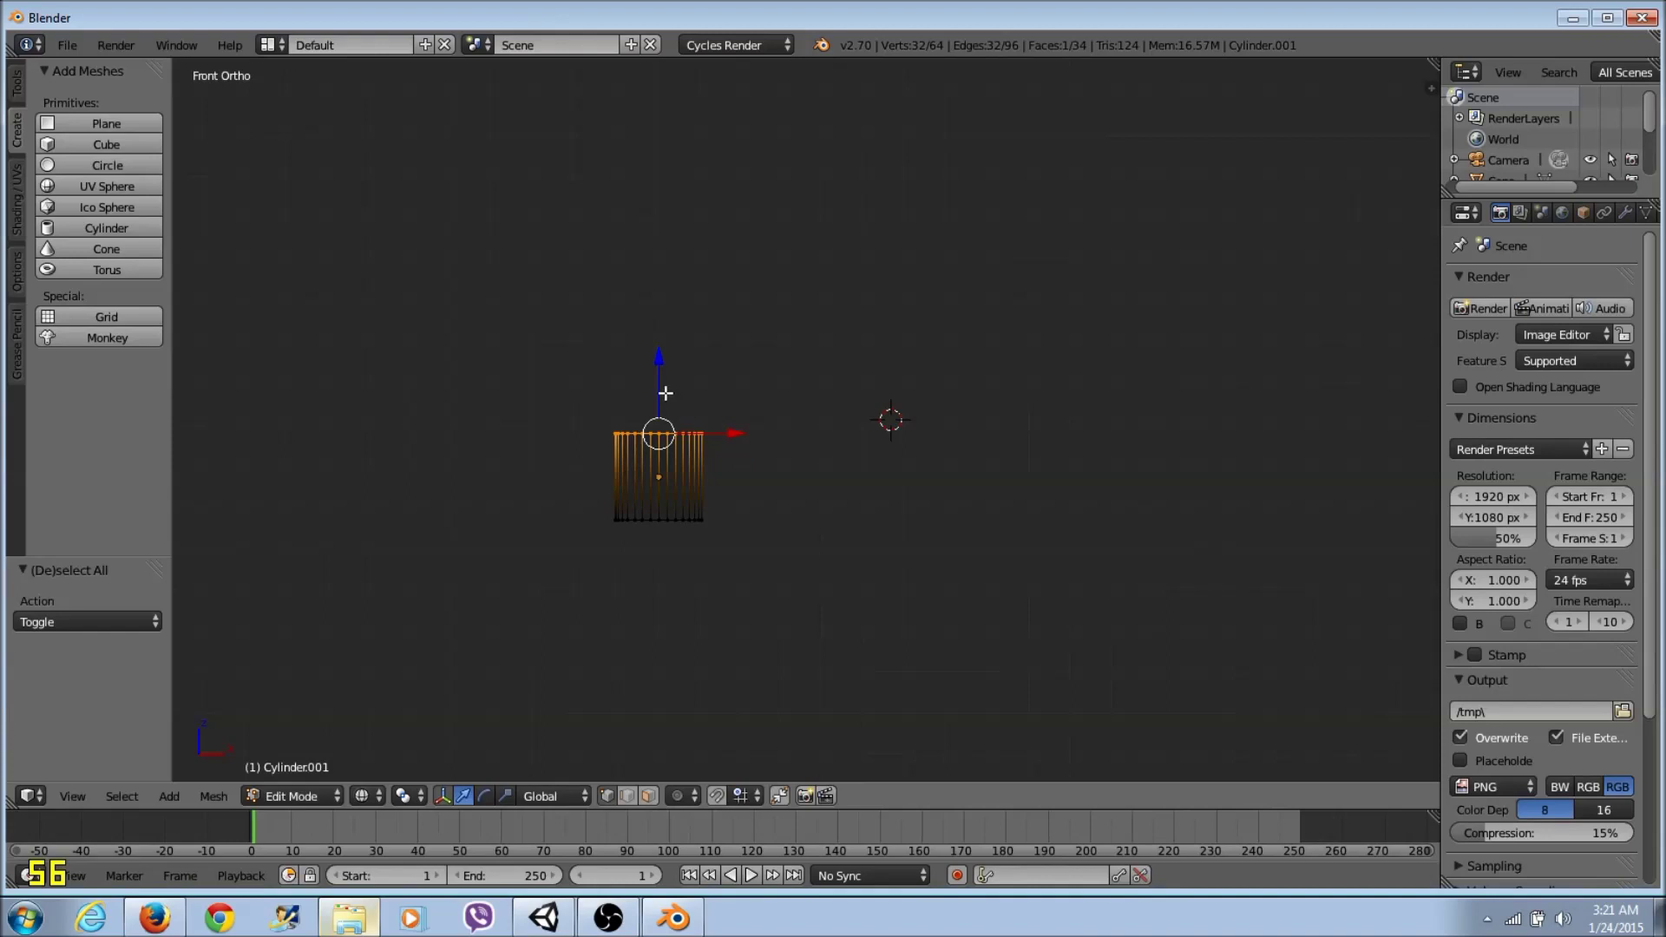
pyautogui.press('g')
pyautogui.press('z')
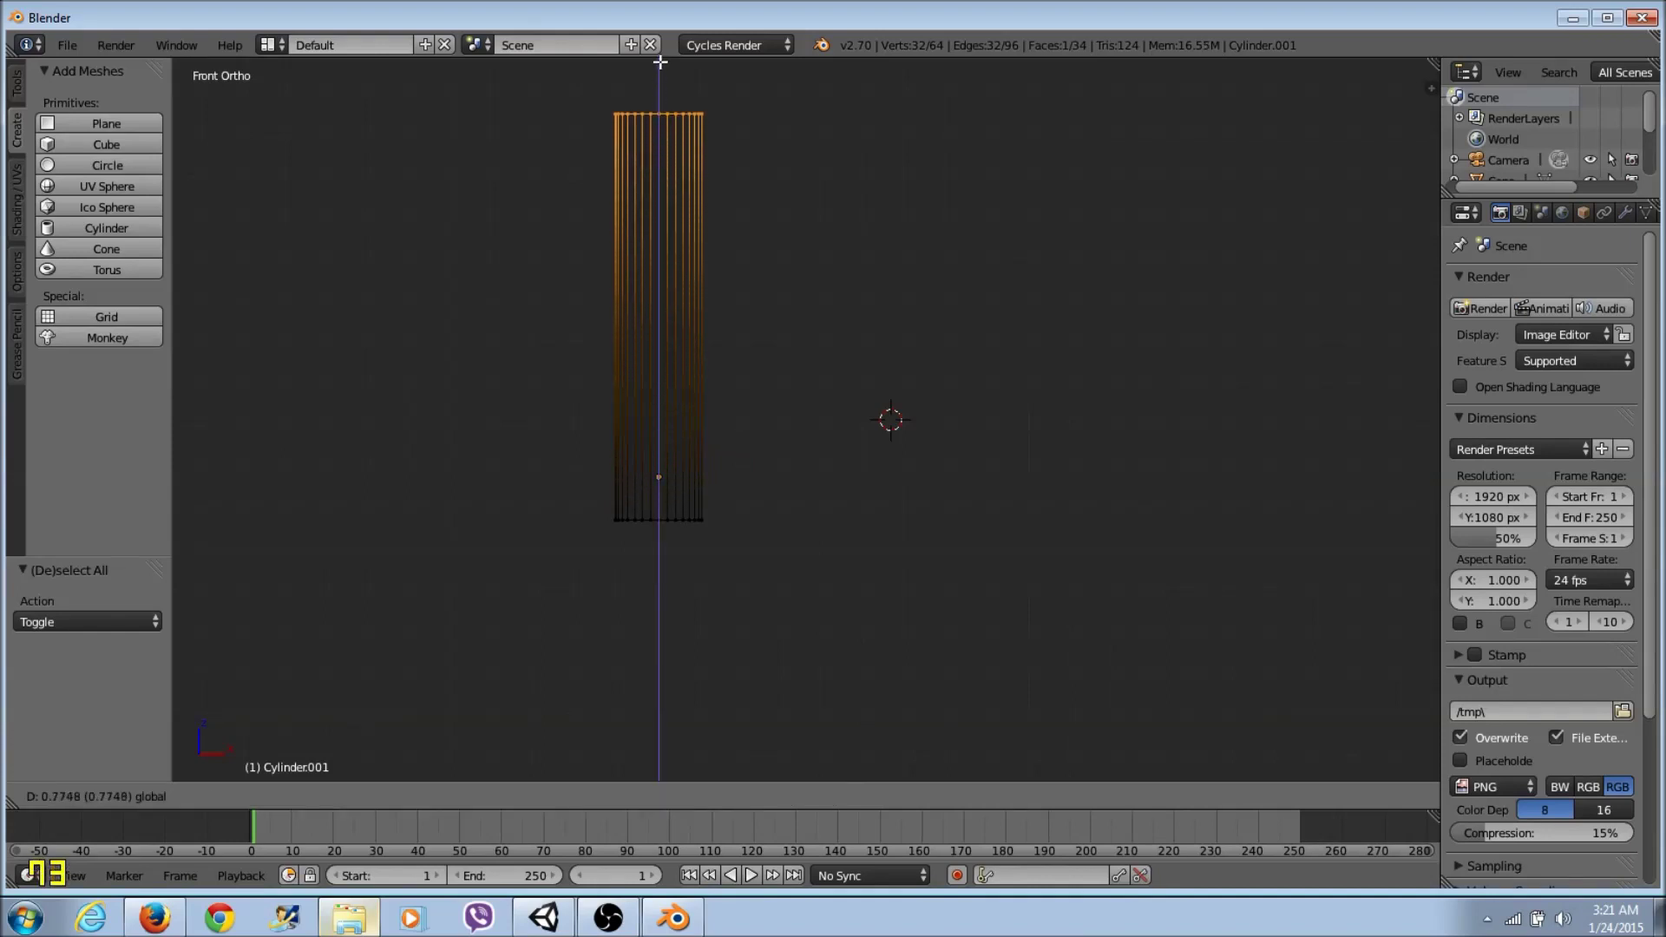
pyautogui.click(661, 731)
# Step: Raise the thin cylinder's top ring another 0.446 or so along Z, clear the selection and return to Object Mode
pyautogui.scroll(-4, 786, 695)
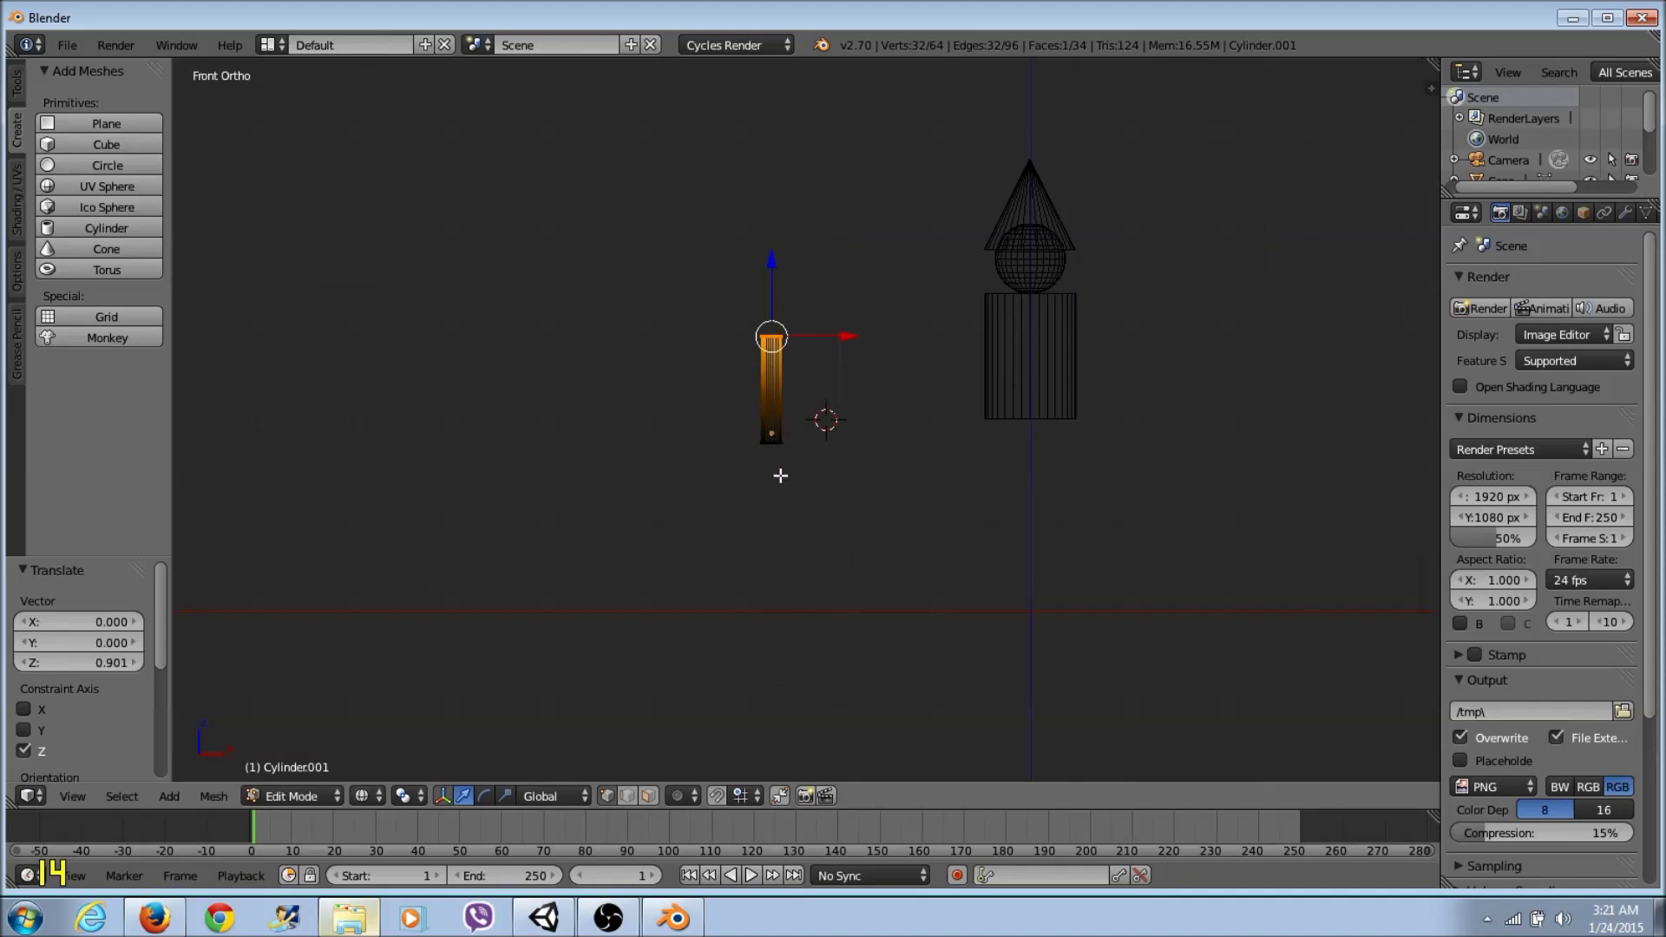
pyautogui.moveTo(772, 262); pyautogui.dragTo(774, 233)
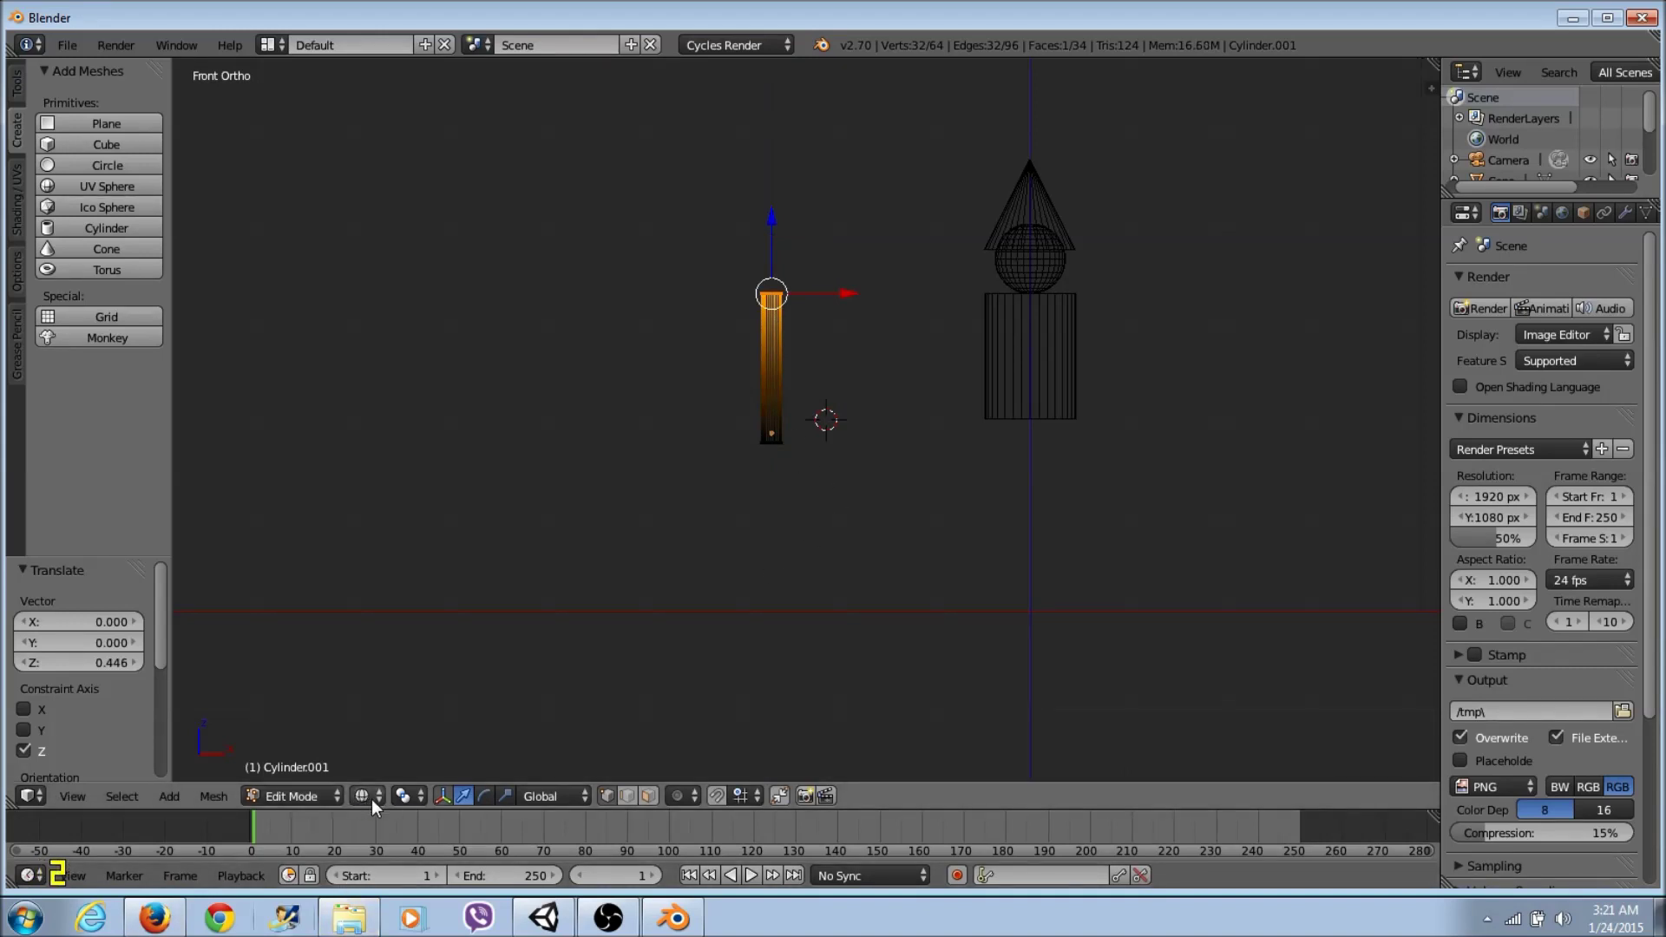
pyautogui.press('a')
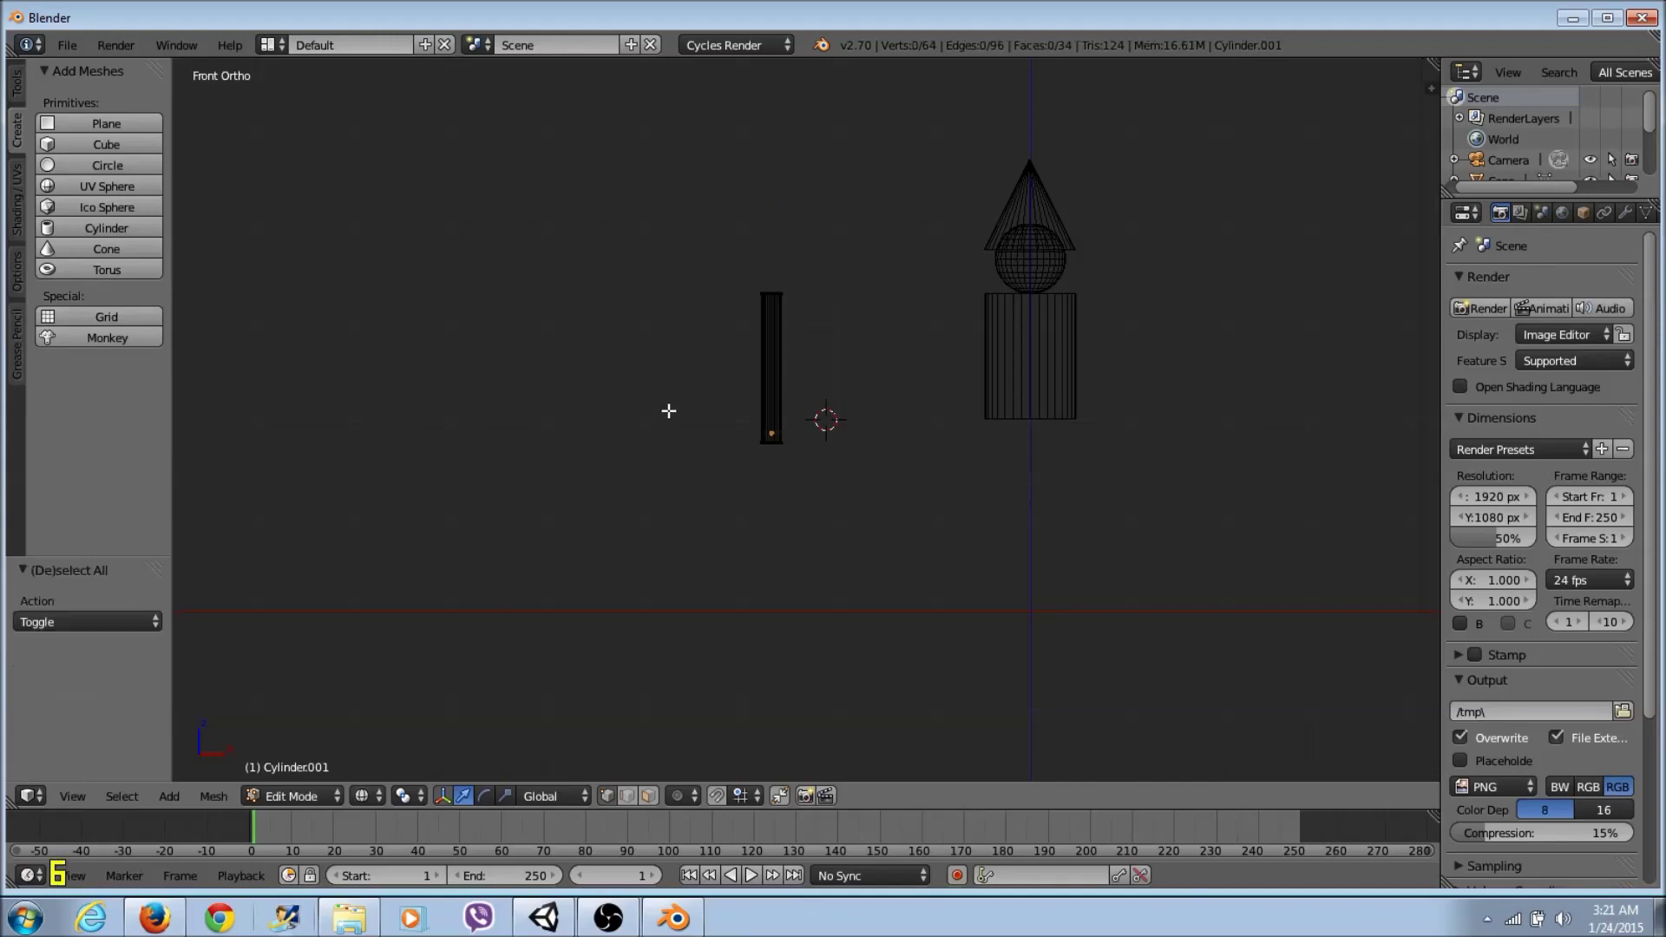
pyautogui.click(340, 795)
pyautogui.click(328, 764)
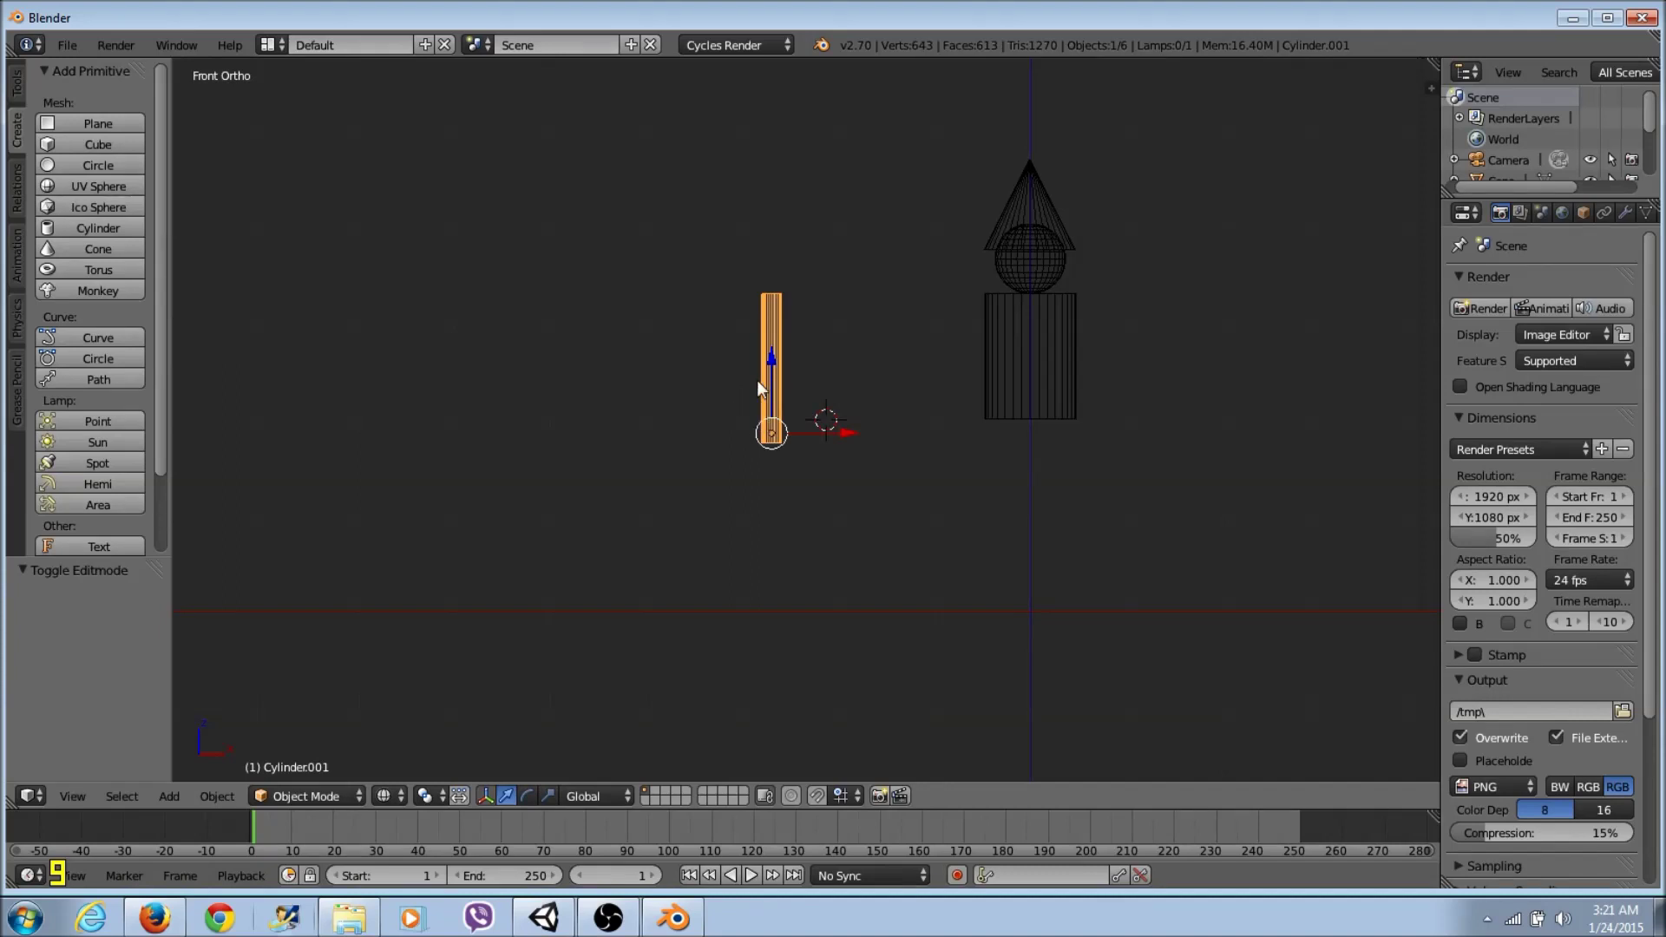
# Step: Copy and paste the thin cylinder in the front view and move the copy about 0.456 along X beside the original
pyautogui.press('Home')
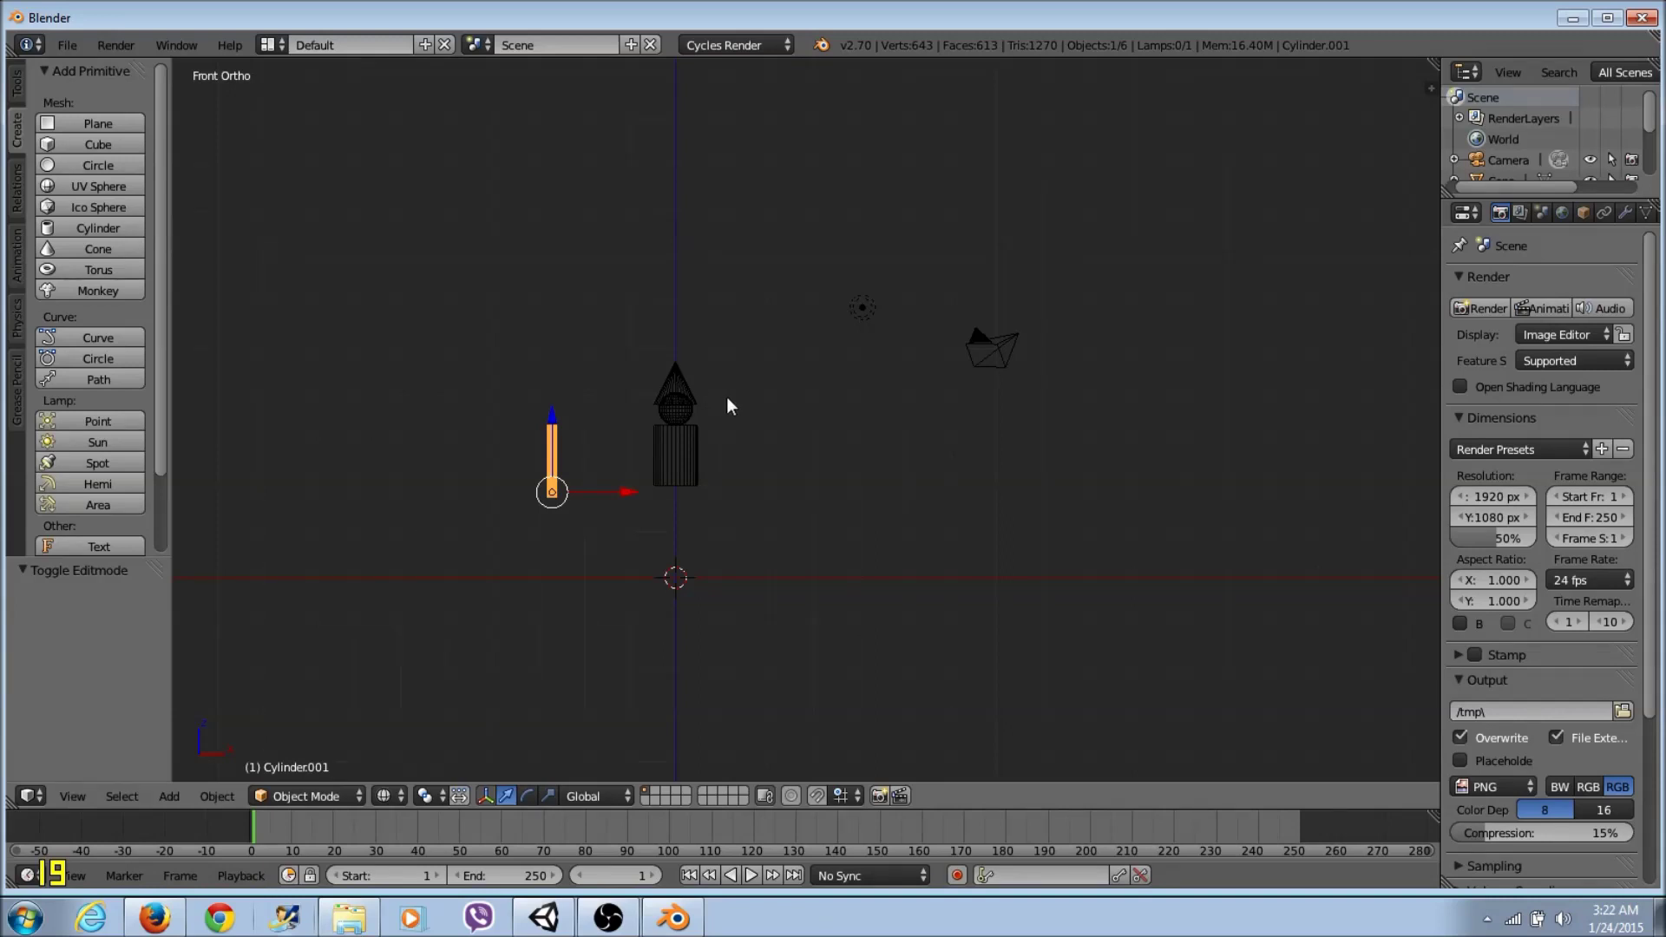
pyautogui.moveTo(564, 456); pyautogui.dragTo(708, 420, button='middle')
pyautogui.press('KP_1')
pyautogui.scroll(2, 721, 422)
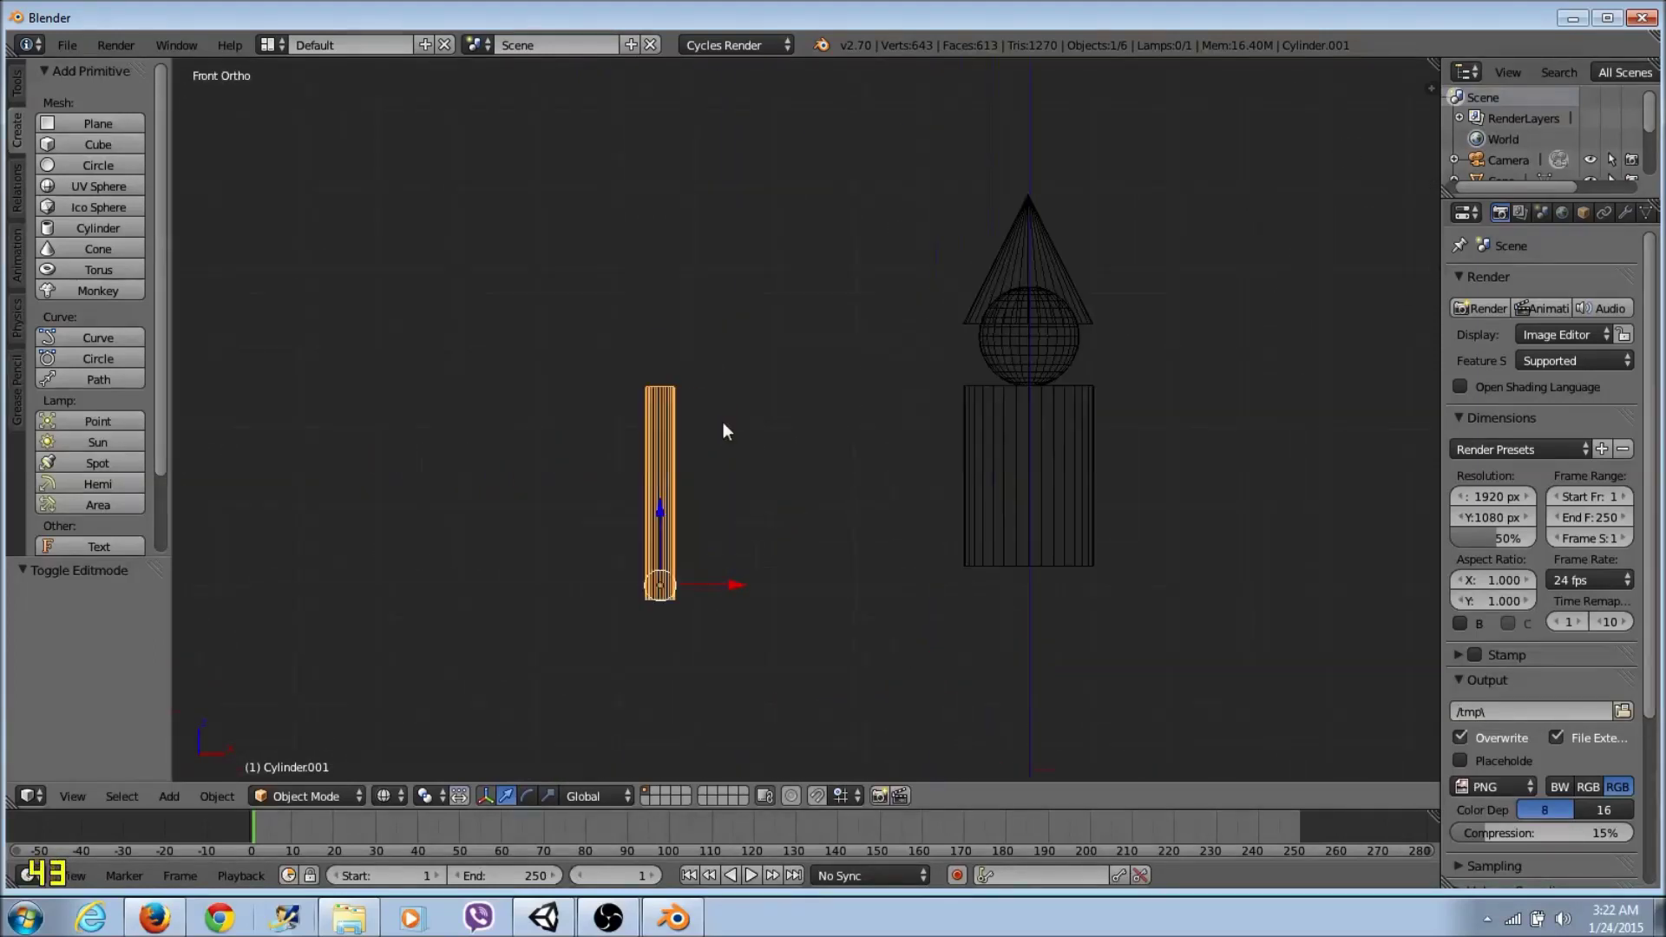
pyautogui.scroll(3, 722, 422)
pyautogui.hotkey('ctrl', 'c')
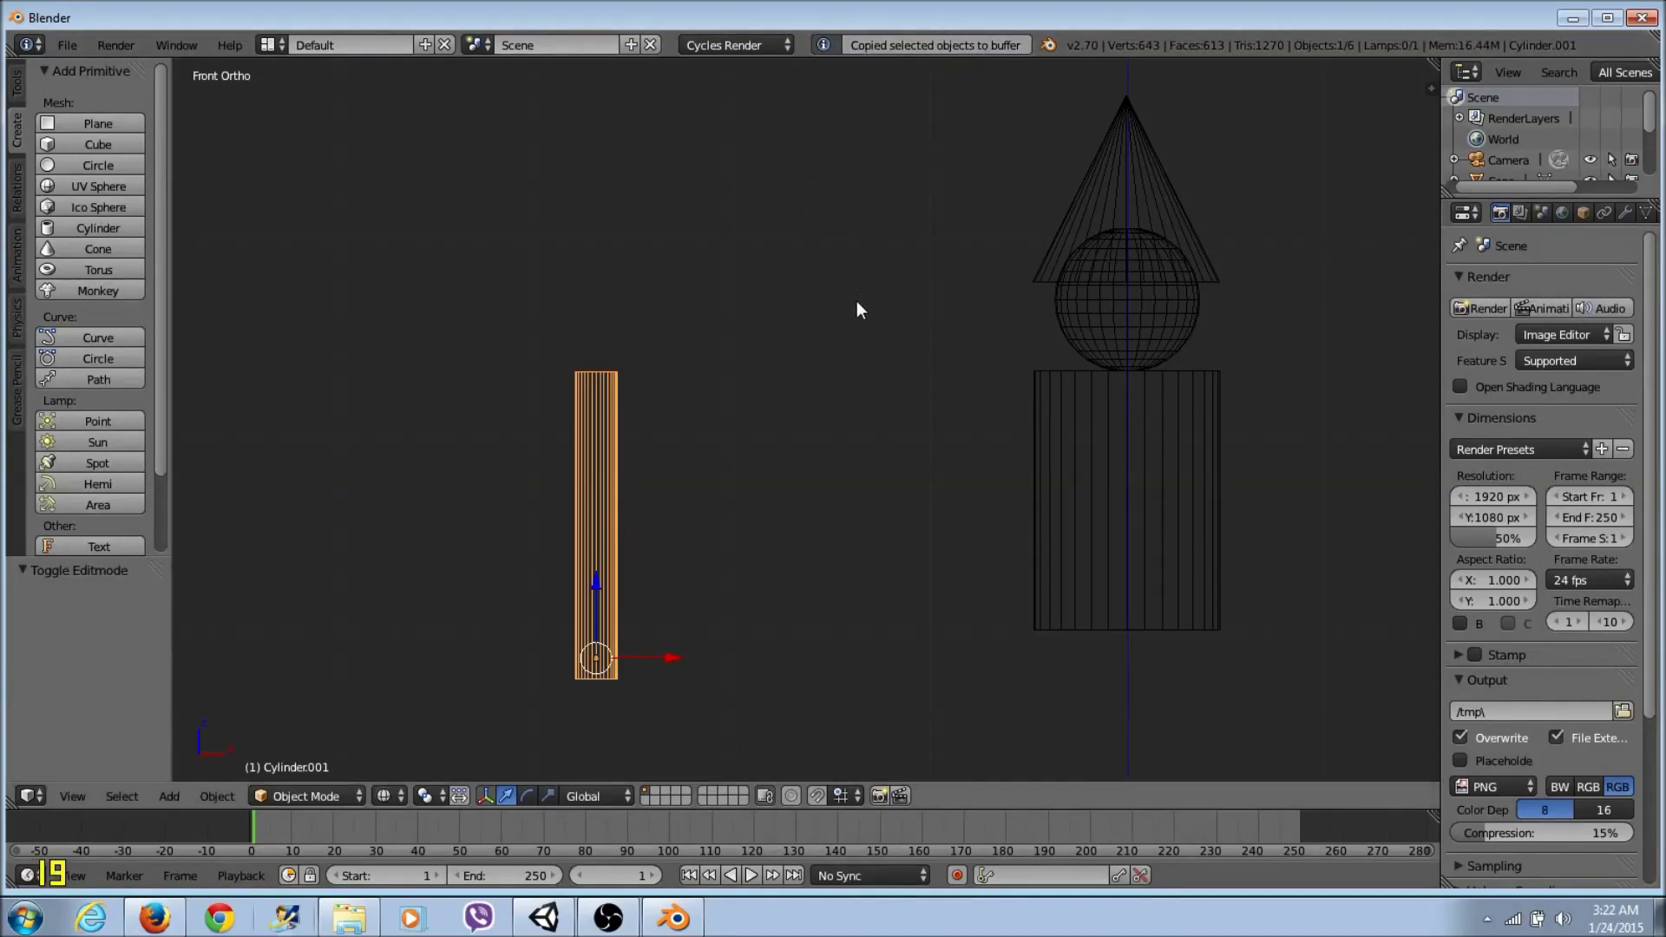
pyautogui.hotkey('ctrl', 'v')
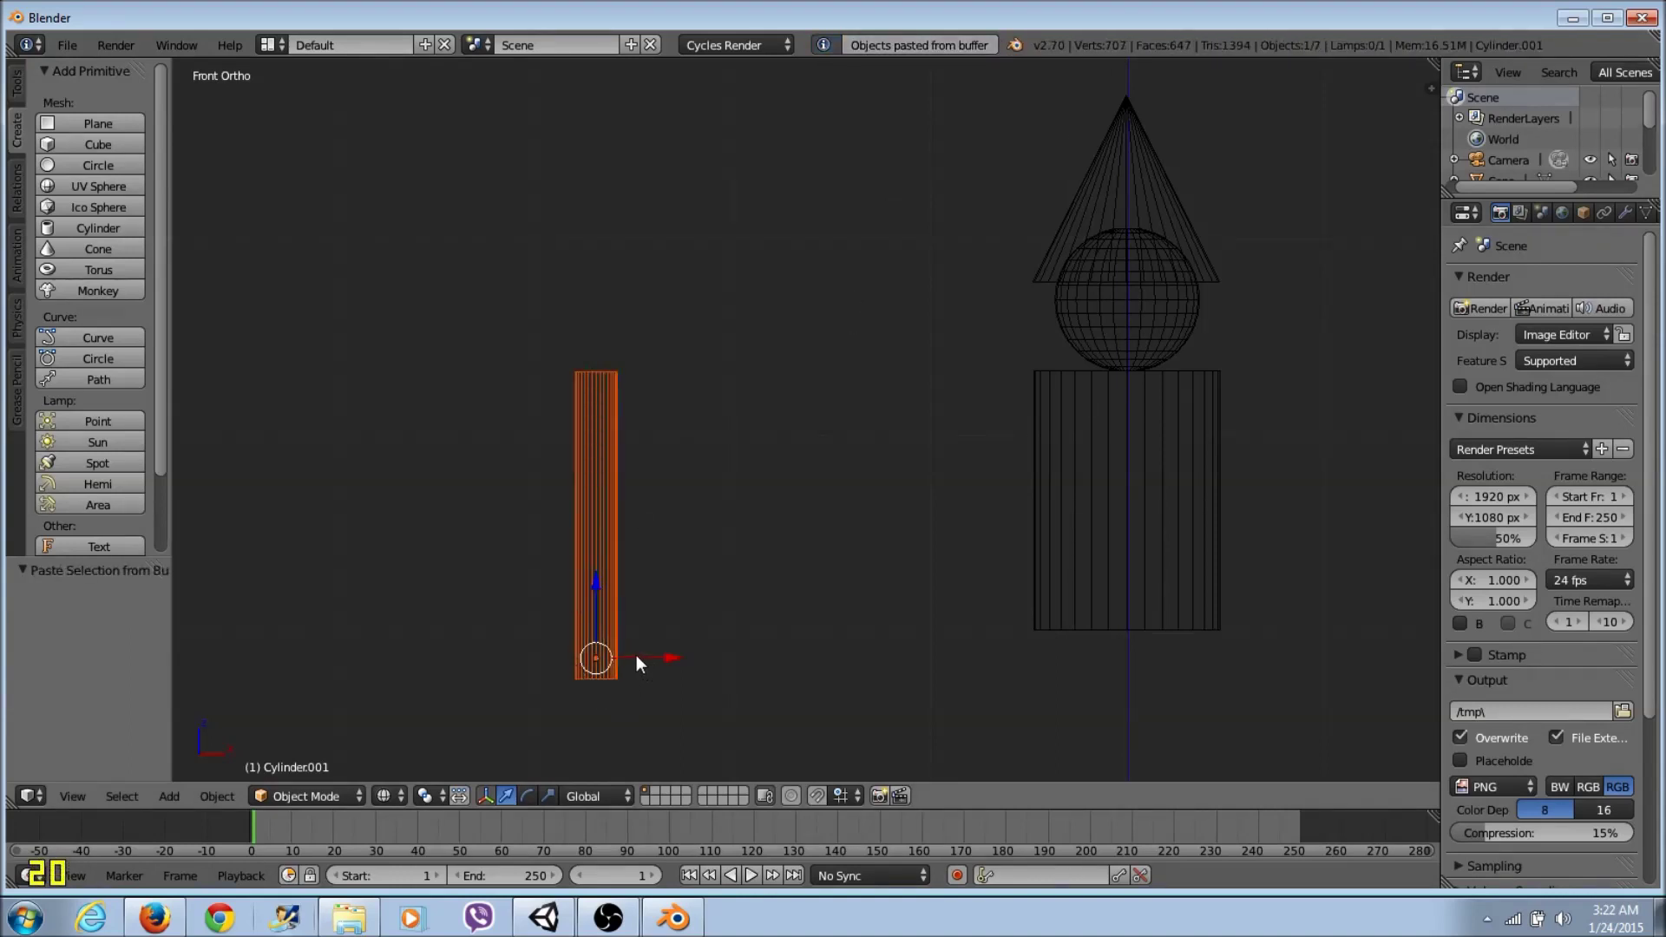
pyautogui.moveTo(632, 659); pyautogui.dragTo(724, 660)
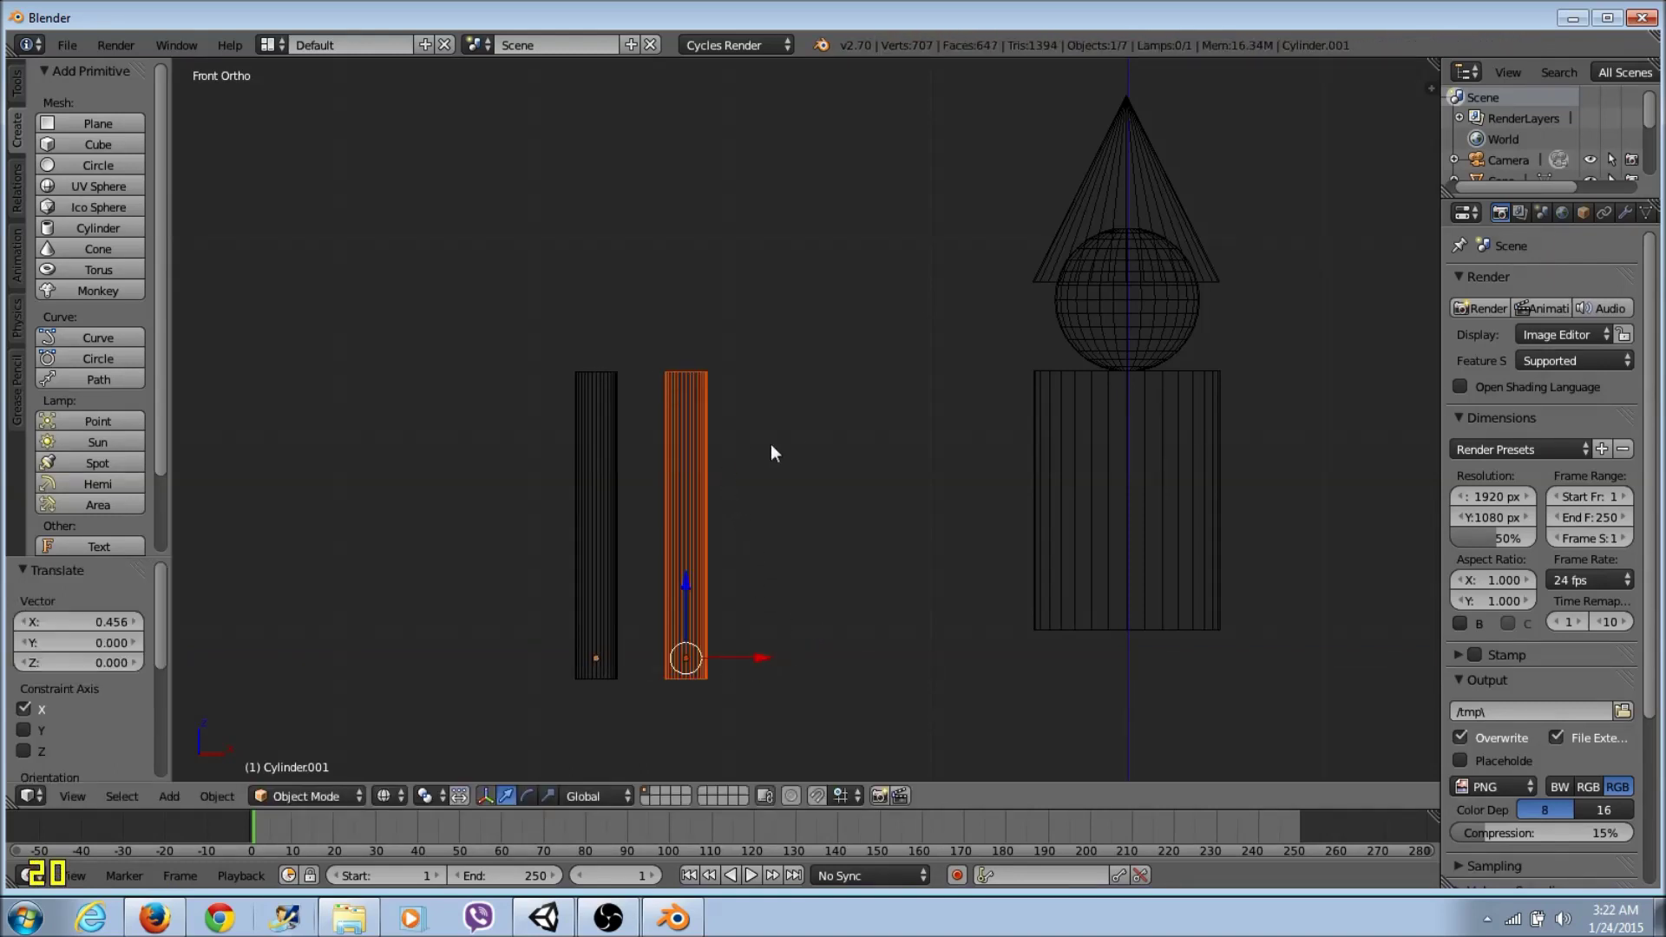
# Step: Move the copied thin cylinder directly beneath the body, just to the right of its centre line, as a leg
pyautogui.moveTo(689, 591); pyautogui.dragTo(690, 644)
pyautogui.moveTo(721, 712); pyautogui.dragTo(1205, 679)
pyautogui.moveTo(1230, 663); pyautogui.dragTo(1122, 637, button='middle')
pyautogui.scroll(-6, 1121, 637)
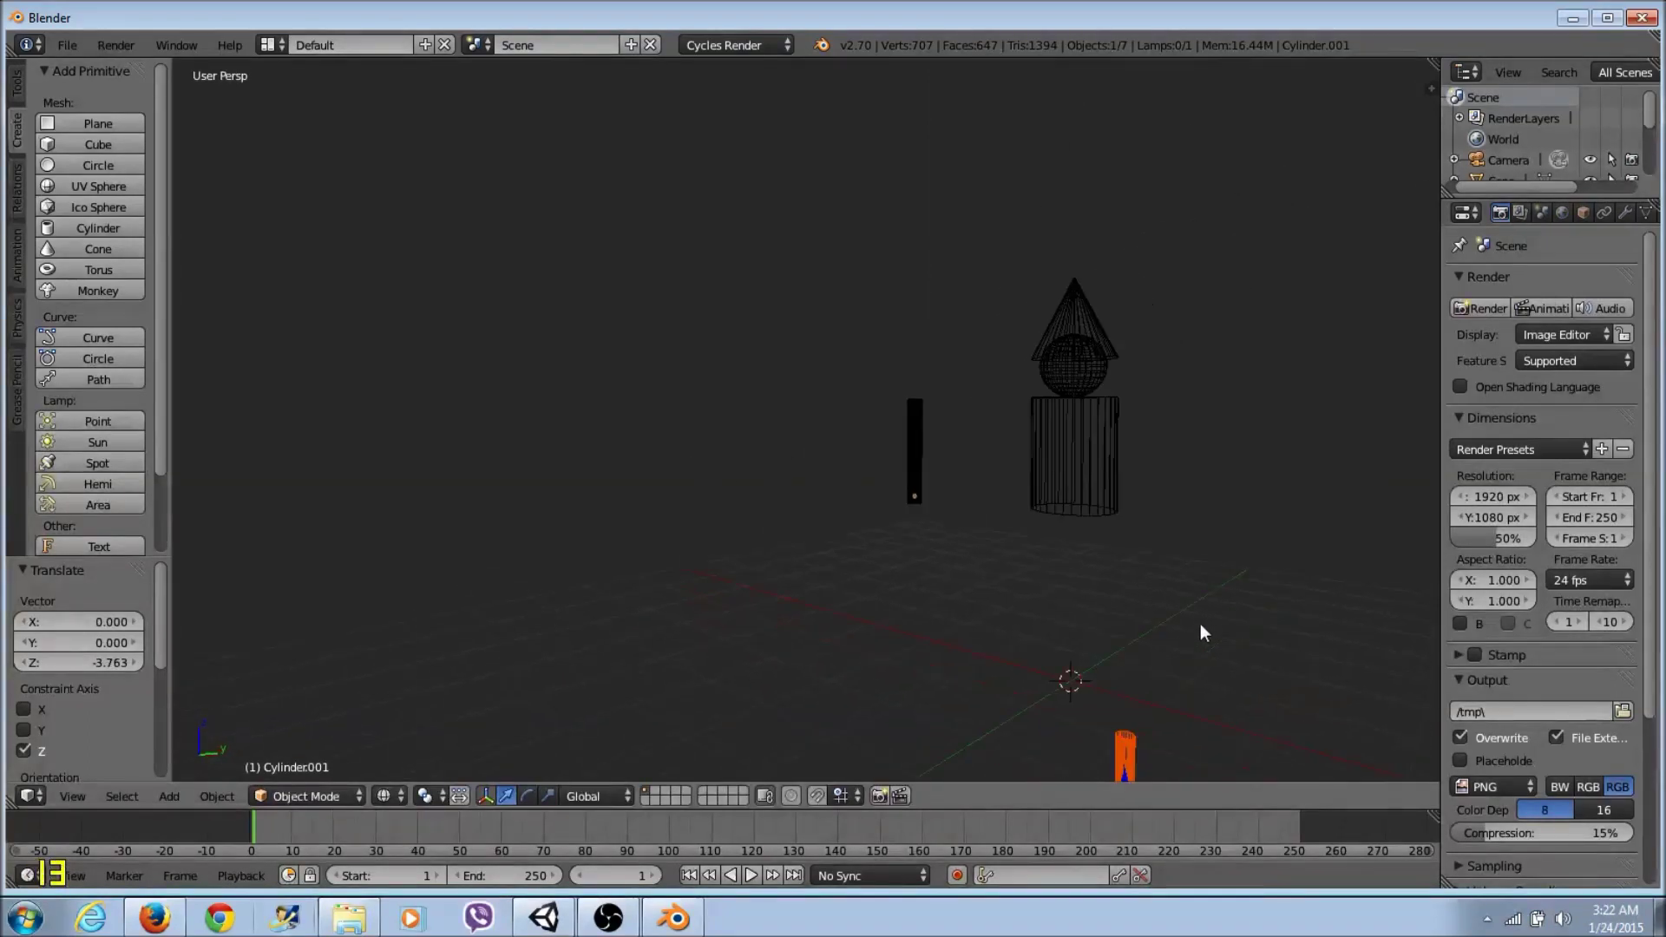
pyautogui.moveTo(1064, 743); pyautogui.dragTo(1011, 721)
pyautogui.press('KP_1')
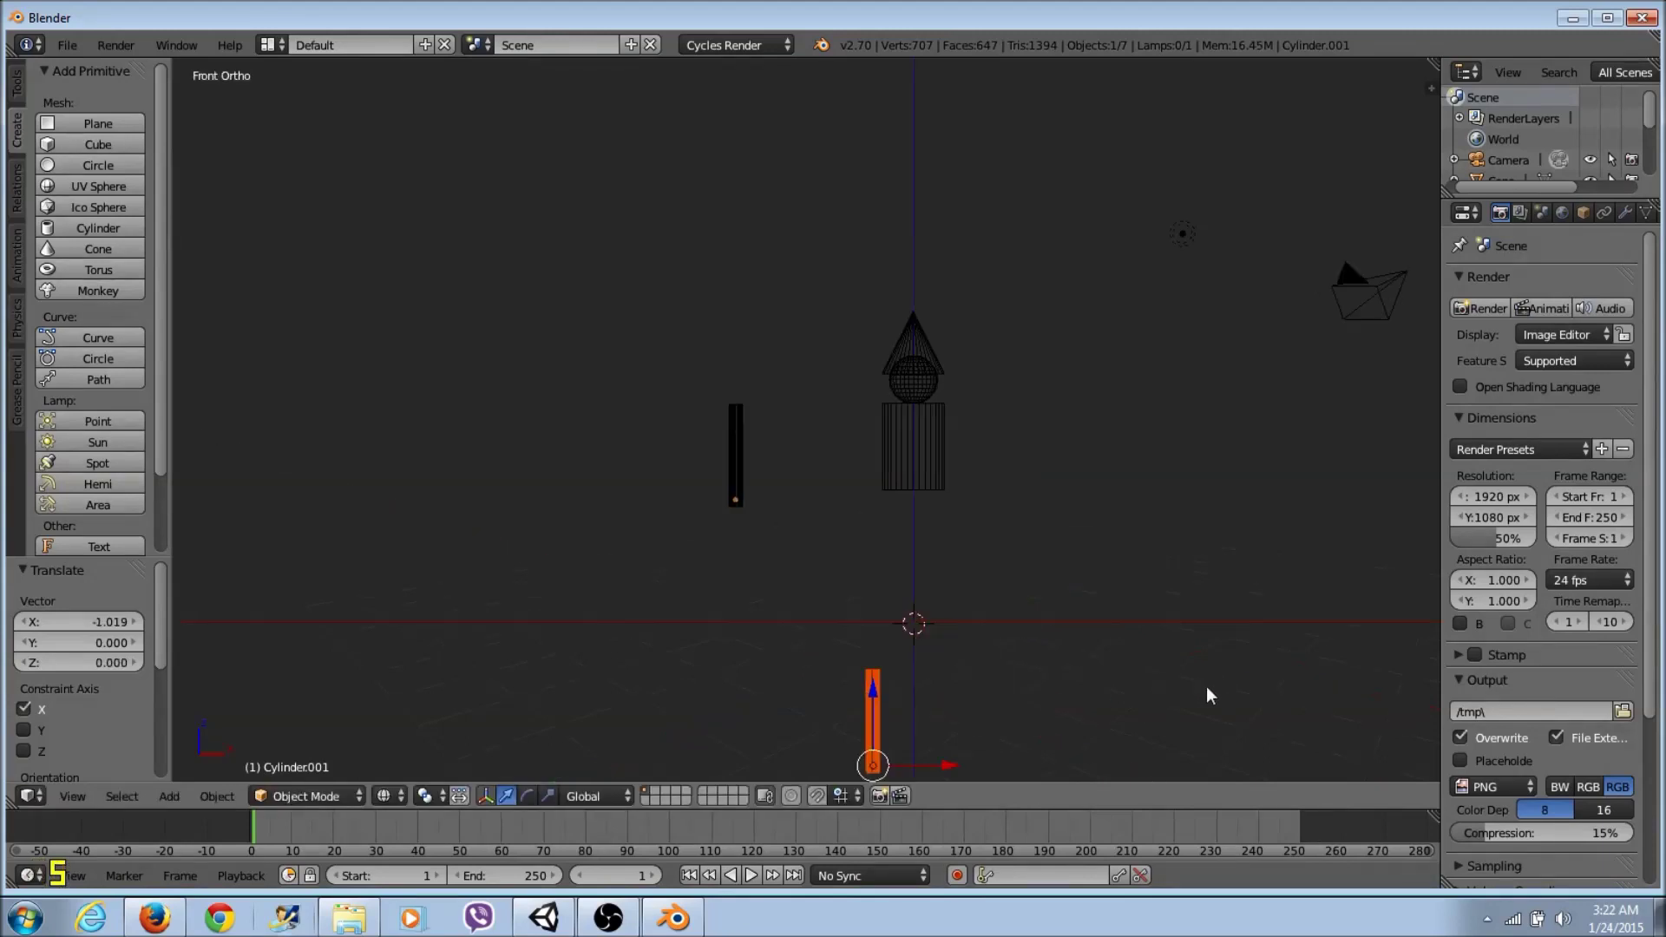
pyautogui.moveTo(872, 706); pyautogui.dragTo(914, 696)
pyautogui.moveTo(897, 762); pyautogui.dragTo(927, 572)
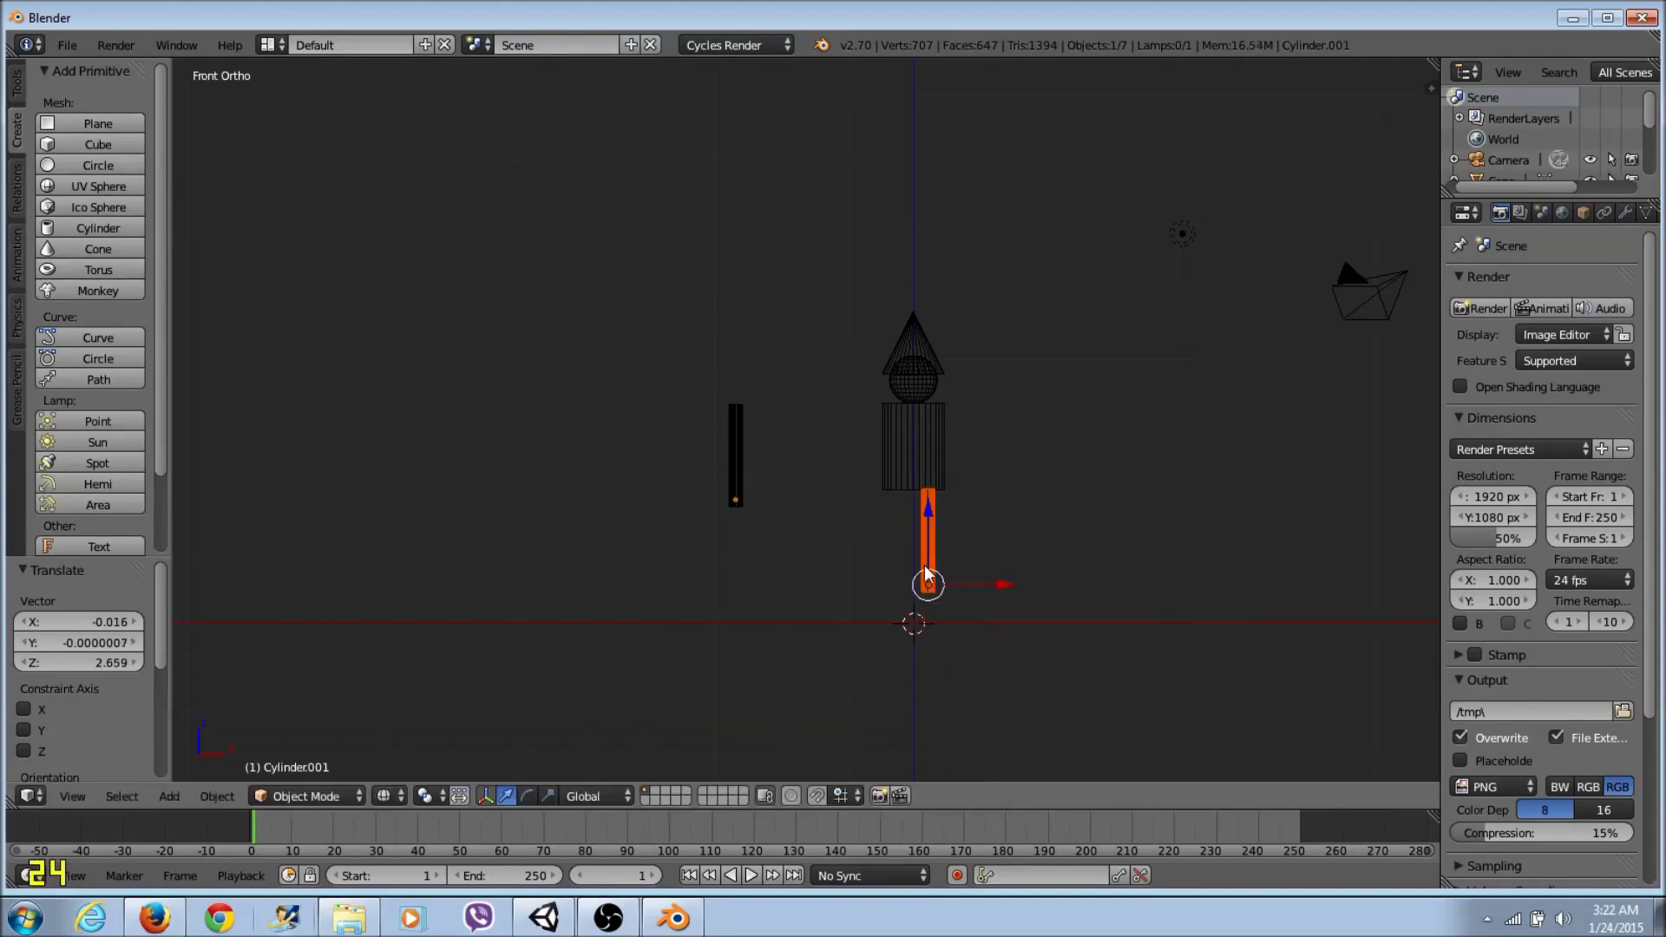
# Step: Select the original thin cylinder and move it about 2.5 along X and -1.27 along Z, beneath the body's left half
pyautogui.click(733, 472)
pyautogui.rightClick(736, 499)
pyautogui.click(735, 499)
pyautogui.moveTo(729, 498); pyautogui.dragTo(900, 582)
pyautogui.click(1083, 627)
pyautogui.click(1075, 510)
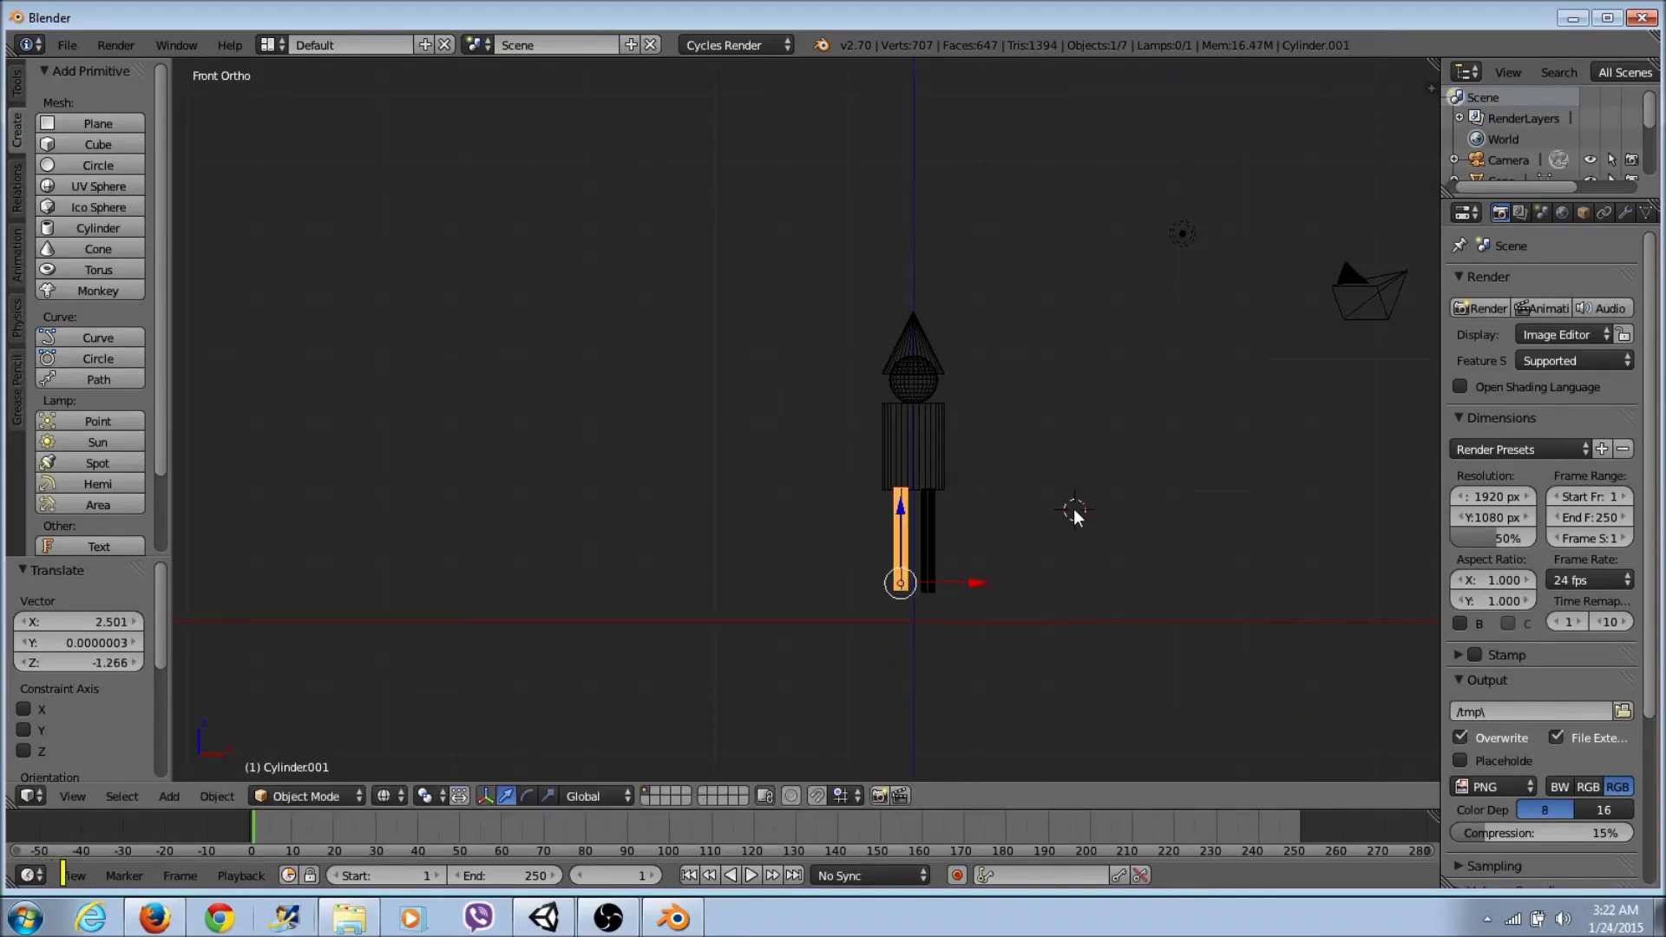
# Step: Raise both leg cylinders about 0.19 along Z so their upper ends overlap the body
pyautogui.press('g')
pyautogui.press('z')
pyautogui.click(916, 540)
pyautogui.click(929, 559)
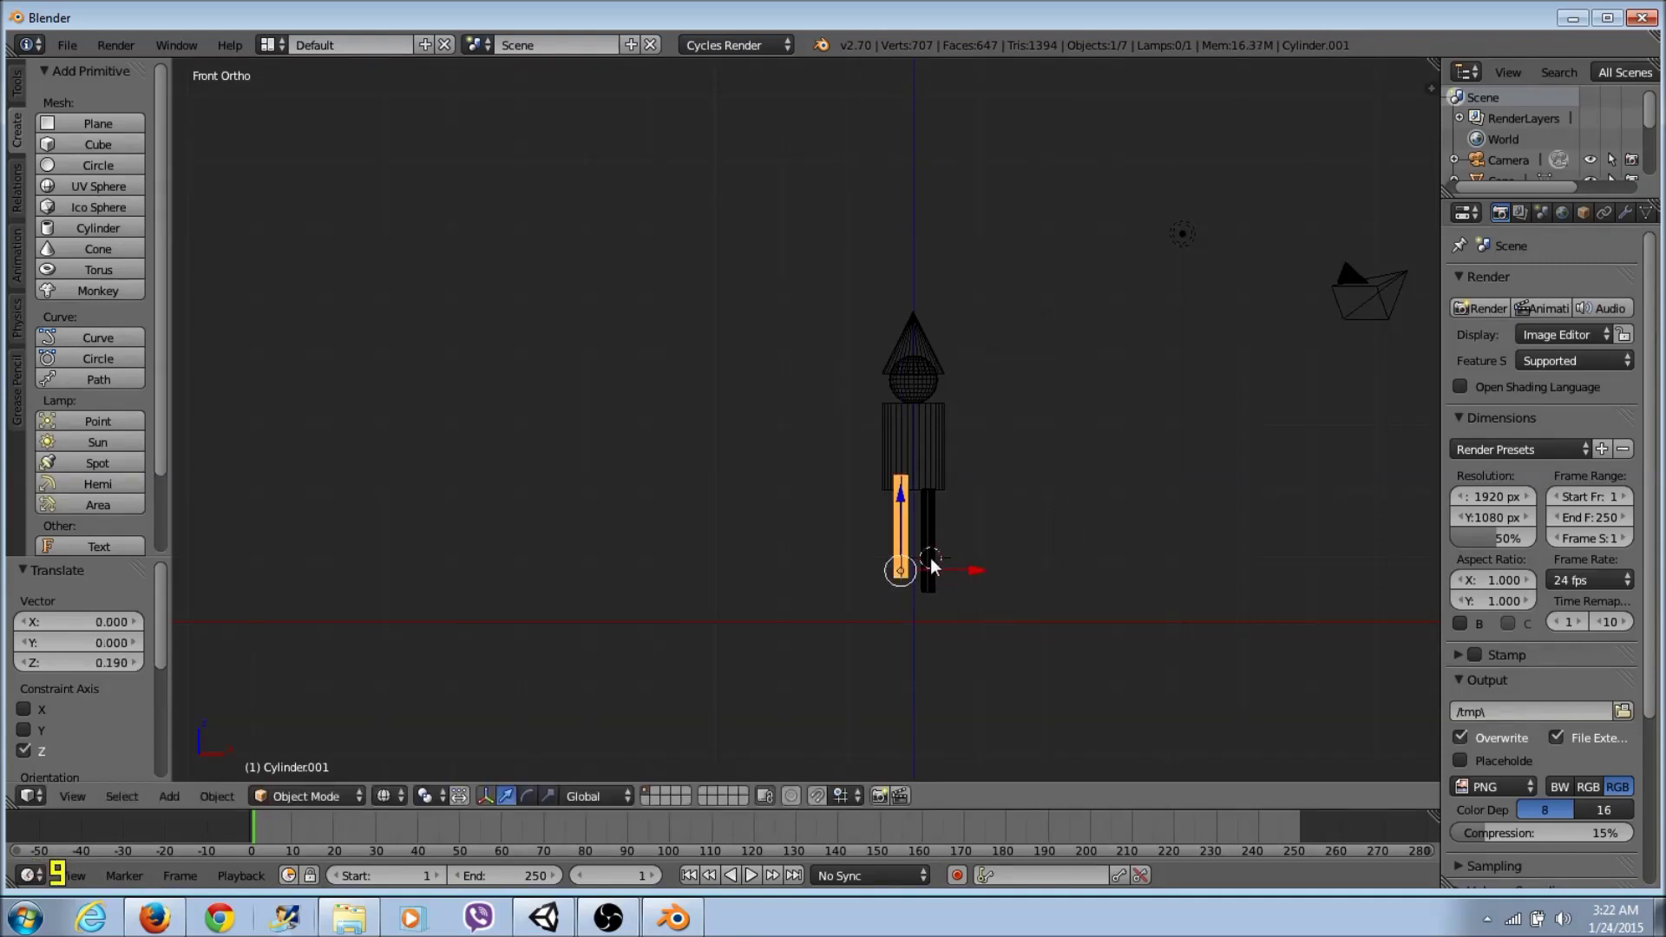
pyautogui.rightClick(930, 559)
pyautogui.press('g')
pyautogui.press('z')
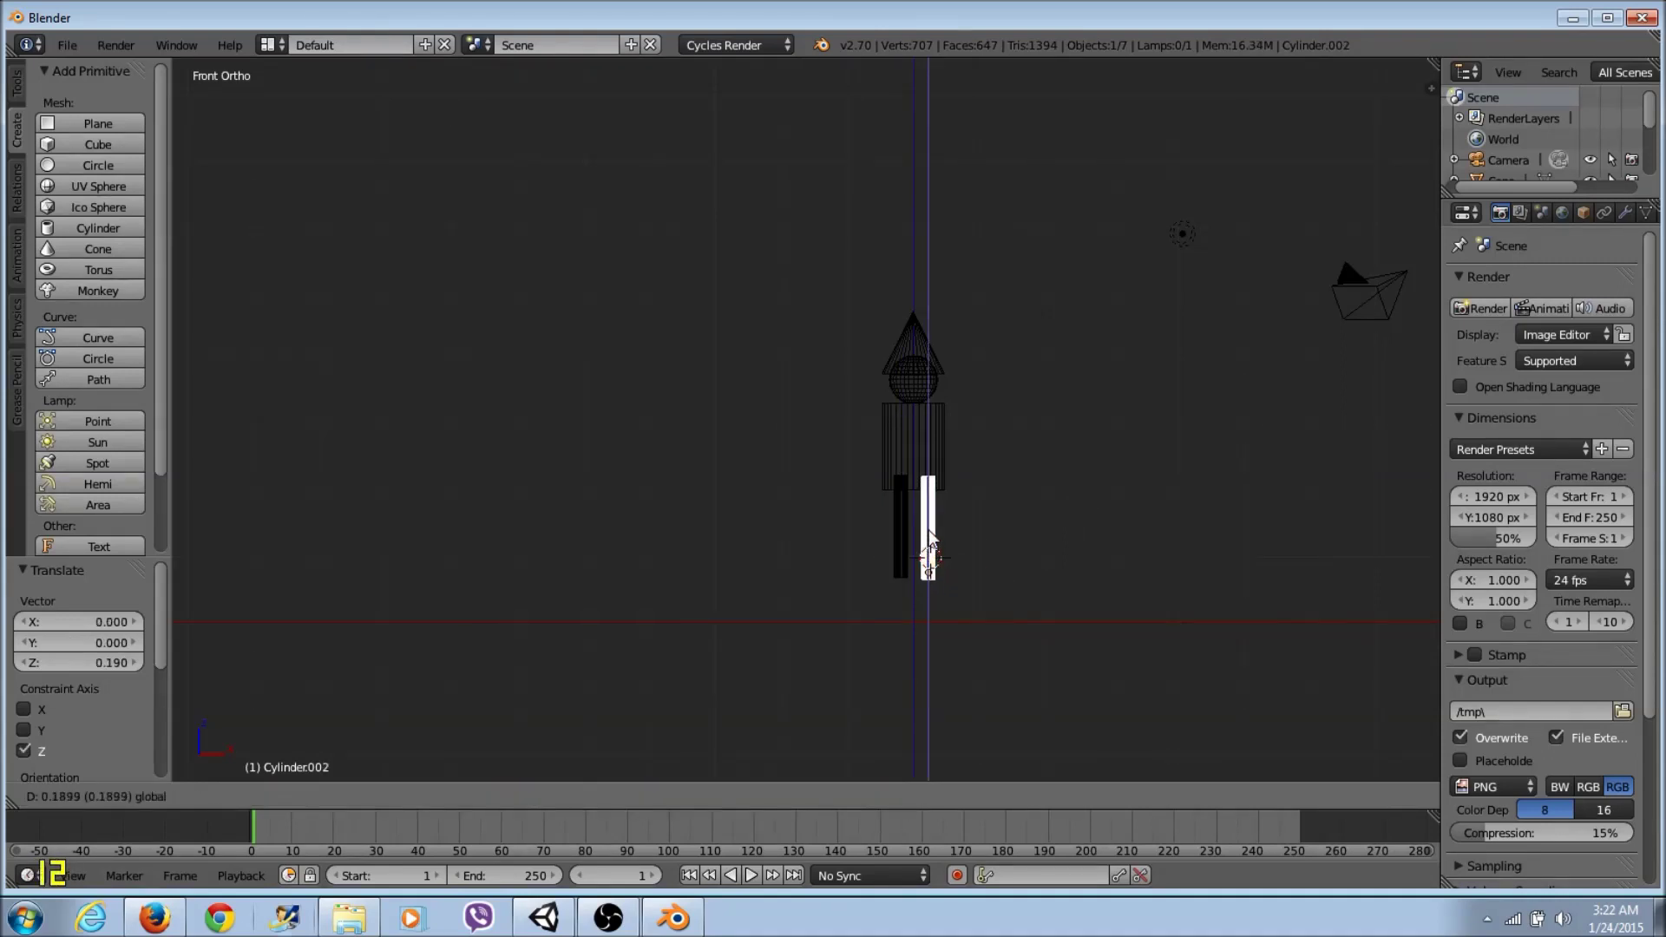
pyautogui.click(929, 556)
pyautogui.click(1026, 504)
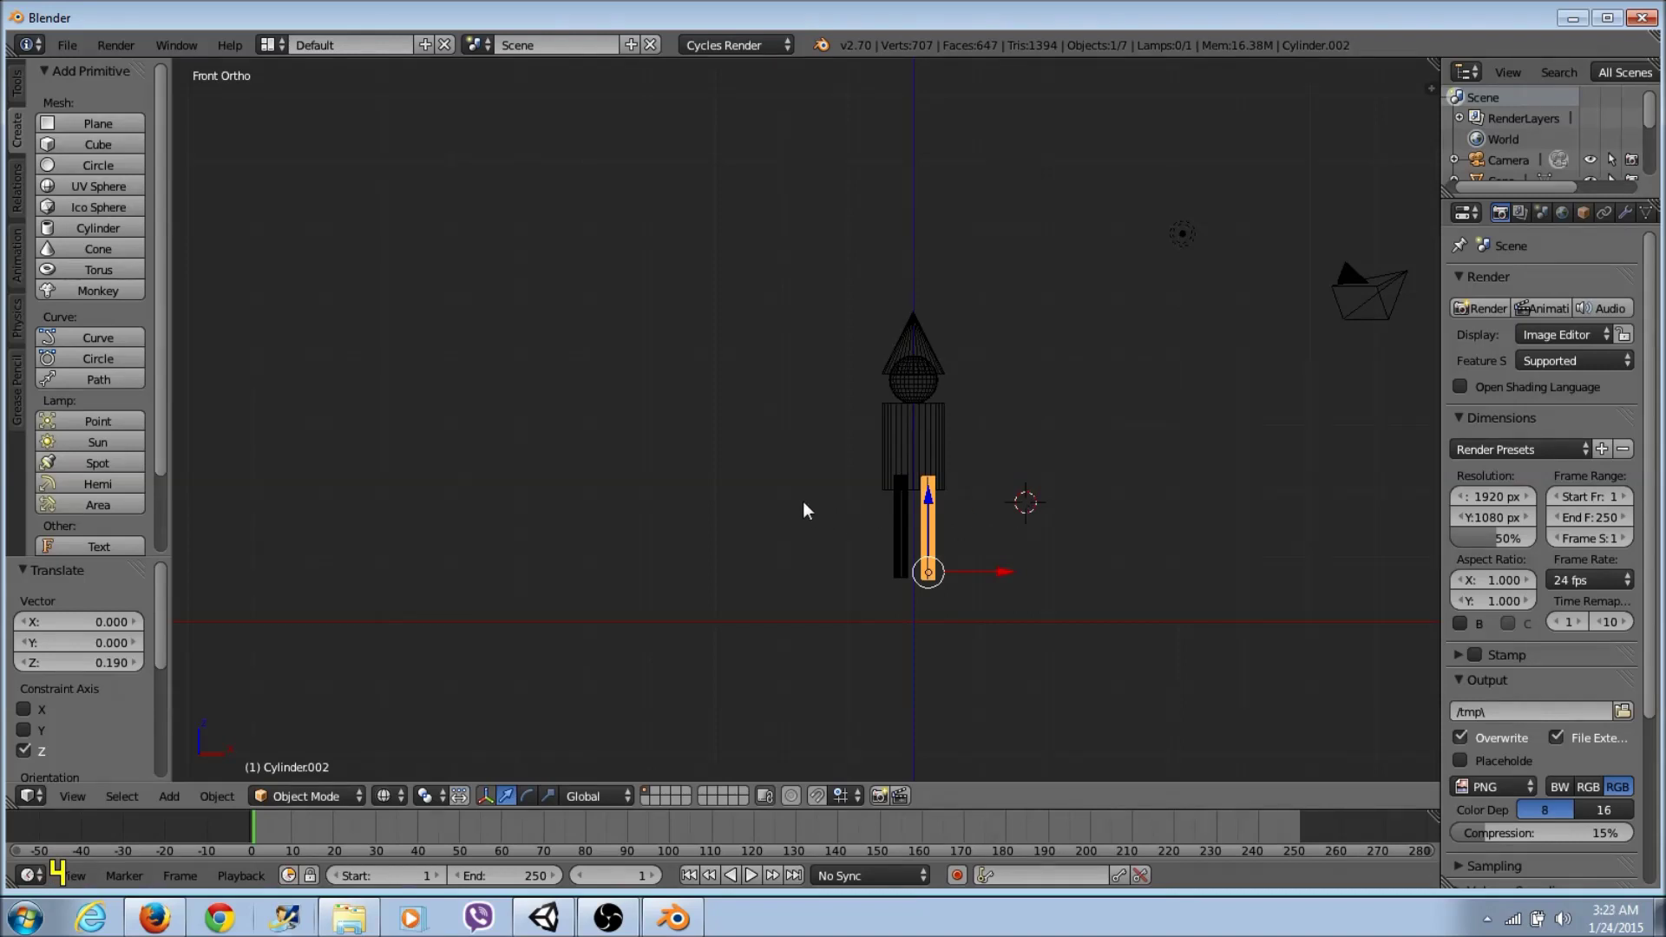
# Step: In the top view, move the right leg about -0.538 and the left leg about -0.554 along Y under the body, and deselect
pyautogui.press('a')
pyautogui.moveTo(940, 472); pyautogui.dragTo(628, 500, button='middle')
pyautogui.press('KP_7')
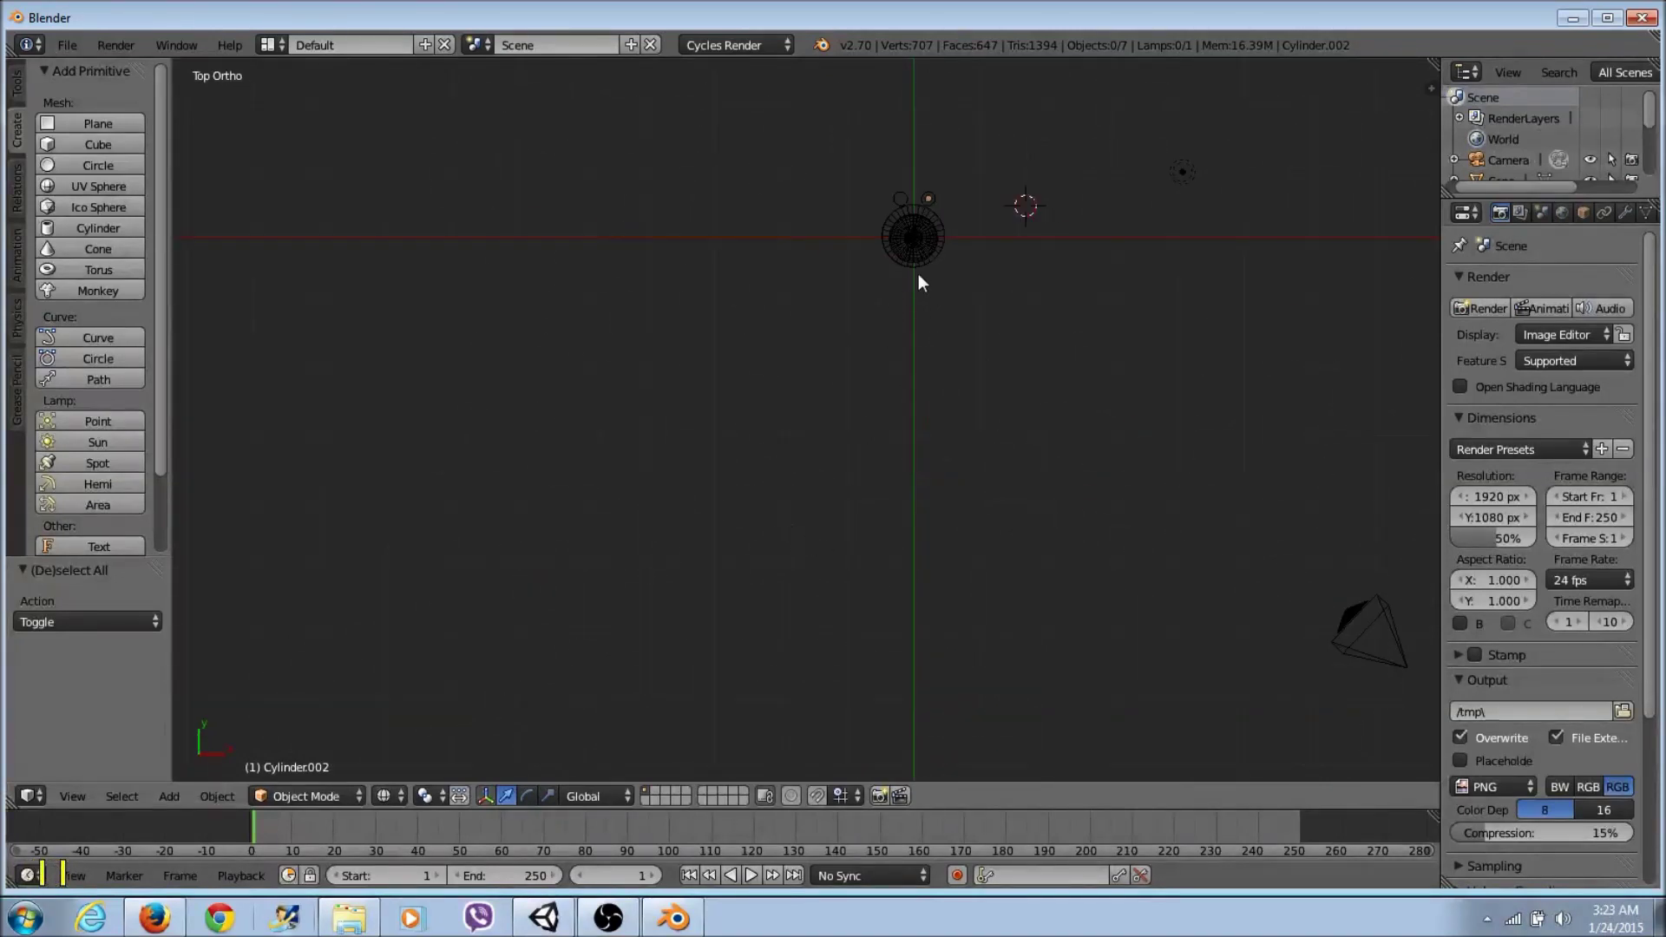
pyautogui.rightClick(927, 199)
pyautogui.press('g')
pyautogui.press('y')
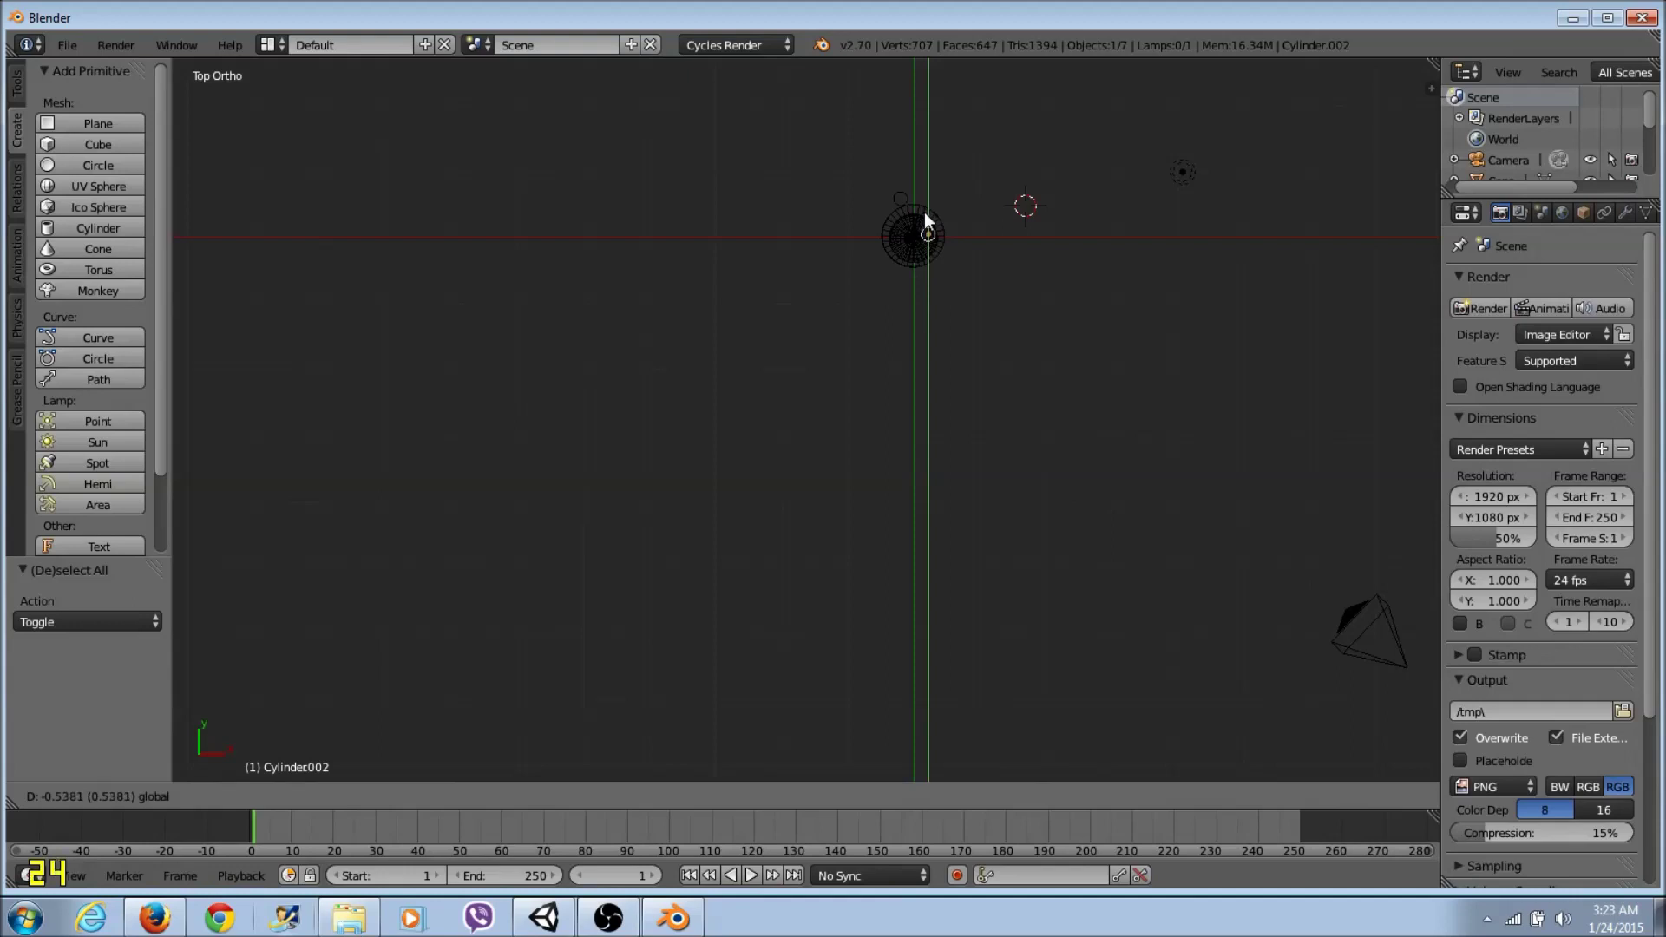
pyautogui.click(924, 211)
pyautogui.rightClick(899, 194)
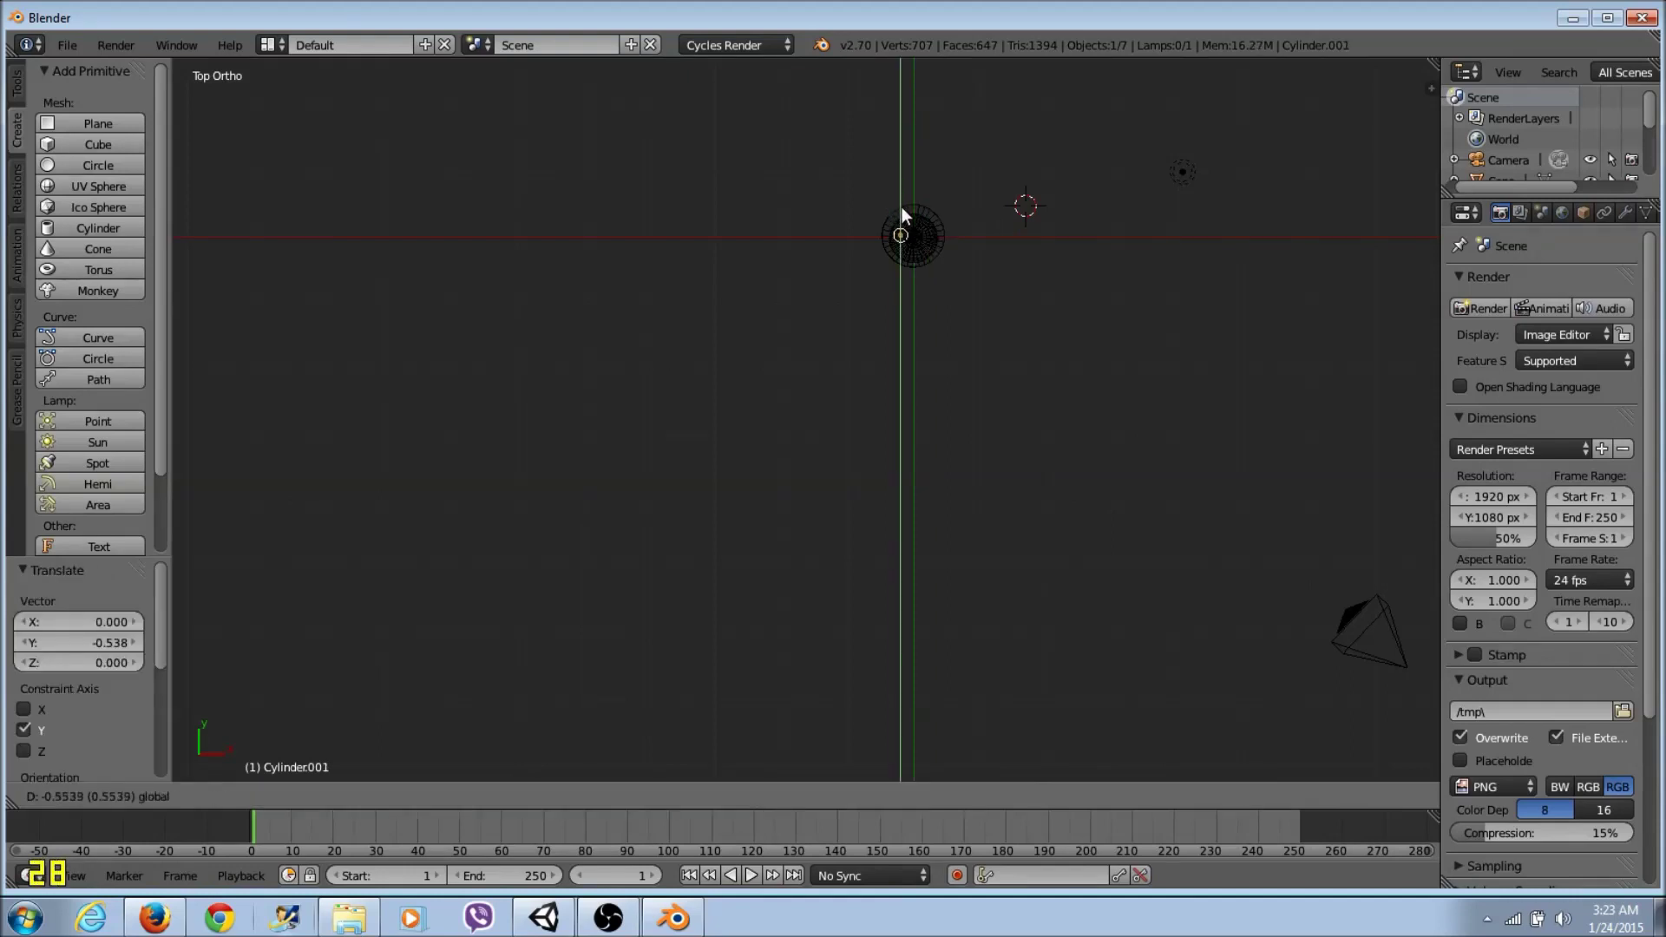
pyautogui.click(903, 208)
pyautogui.press('KP_1')
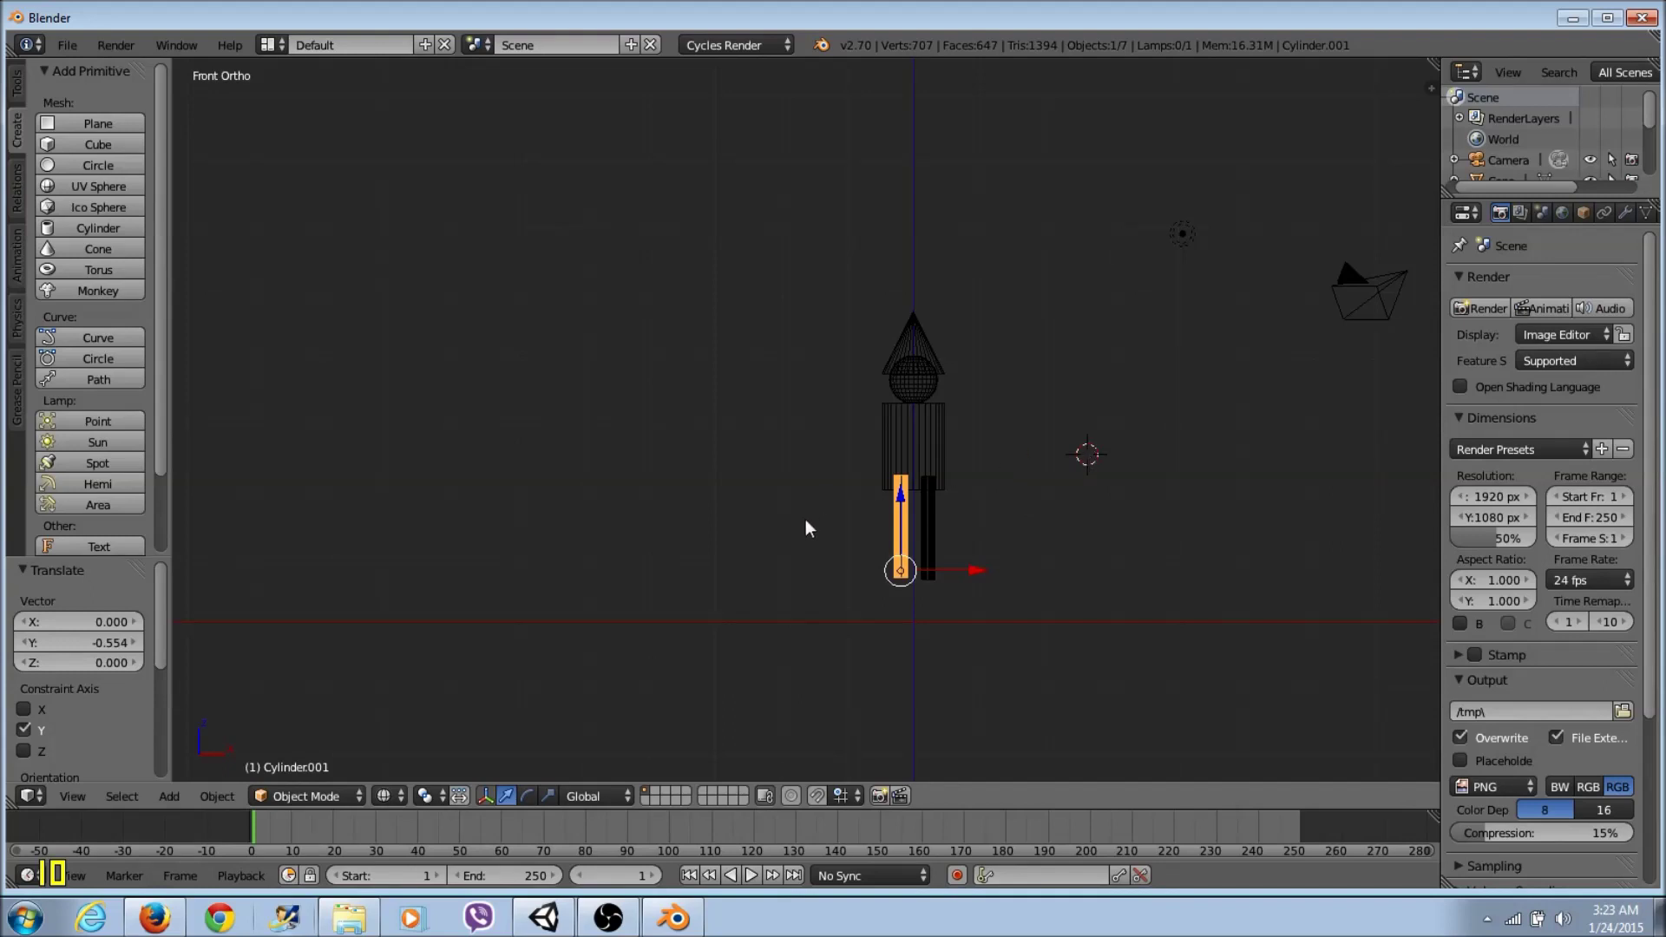
pyautogui.press('a')
# Step: Add a cylinder with radius 1 and depth 2 beside the figure and scale it uniformly to about -0.108
pyautogui.moveTo(1103, 404); pyautogui.dragTo(1033, 425, button='middle')
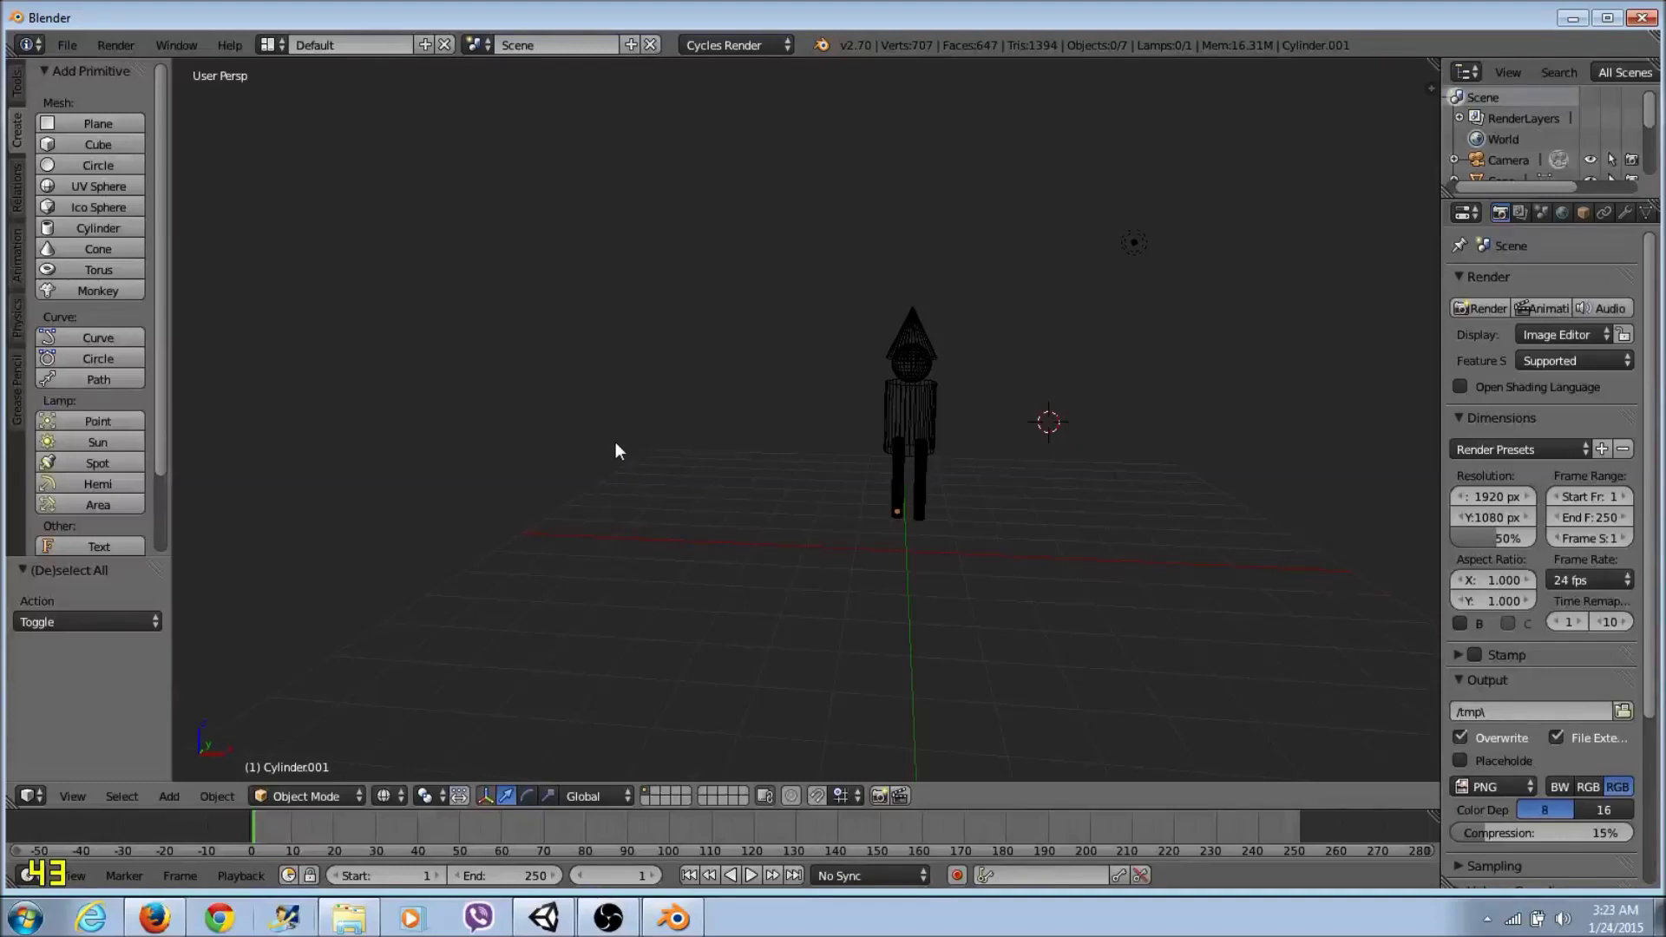
pyautogui.scroll(2, 929, 546)
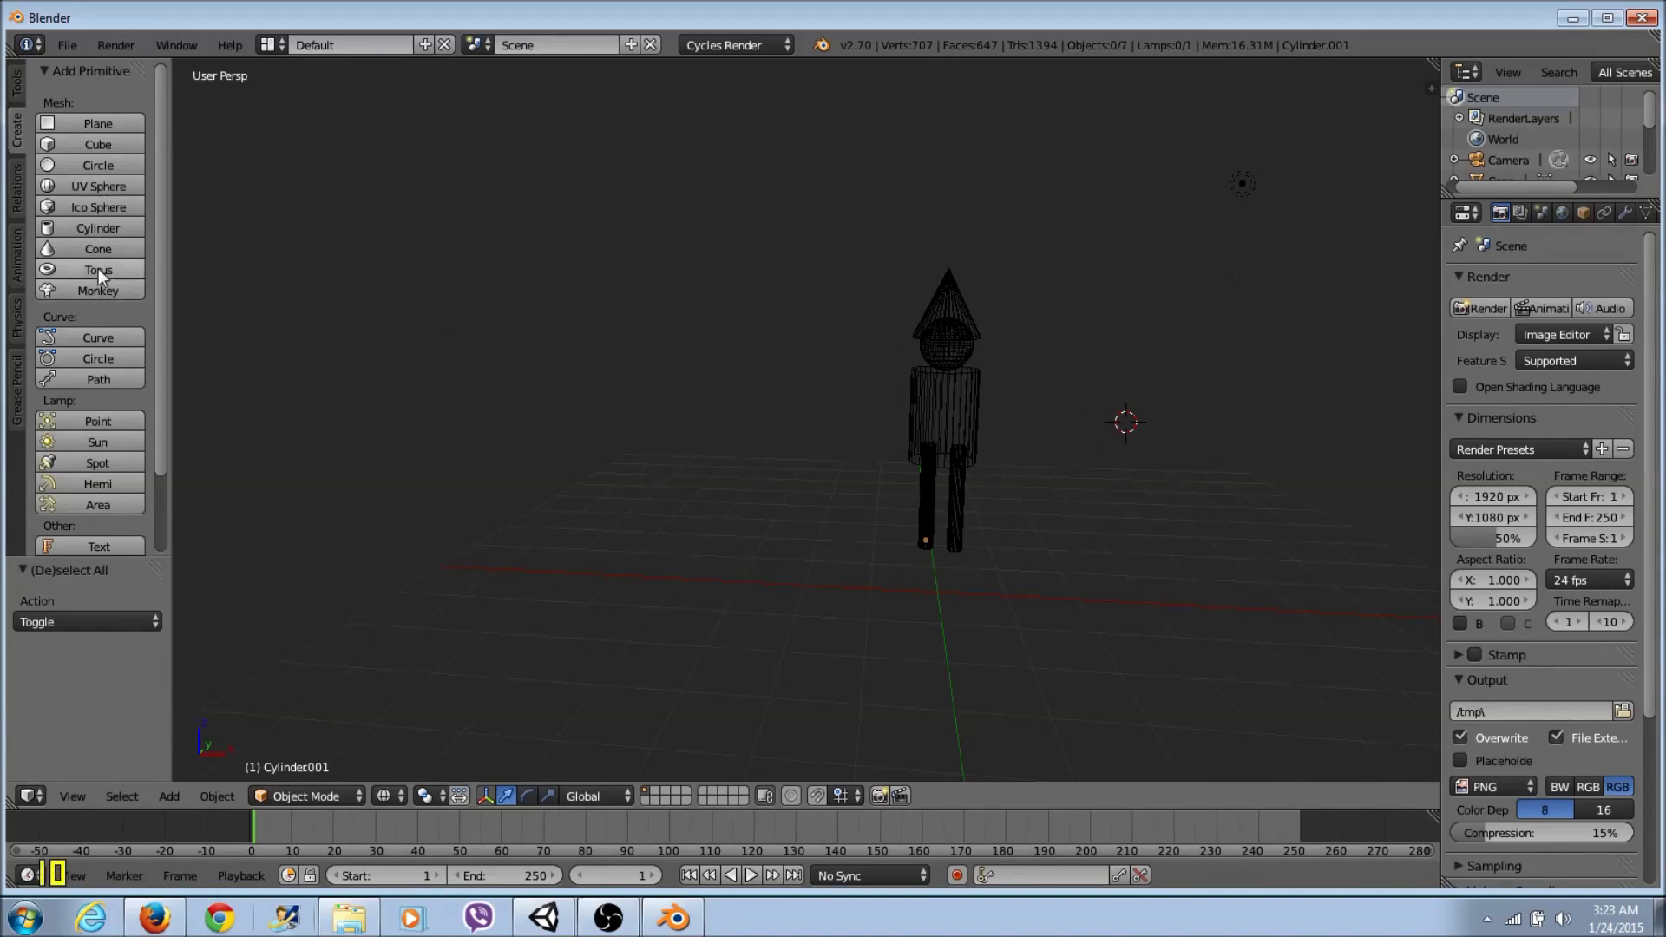
pyautogui.click(74, 225)
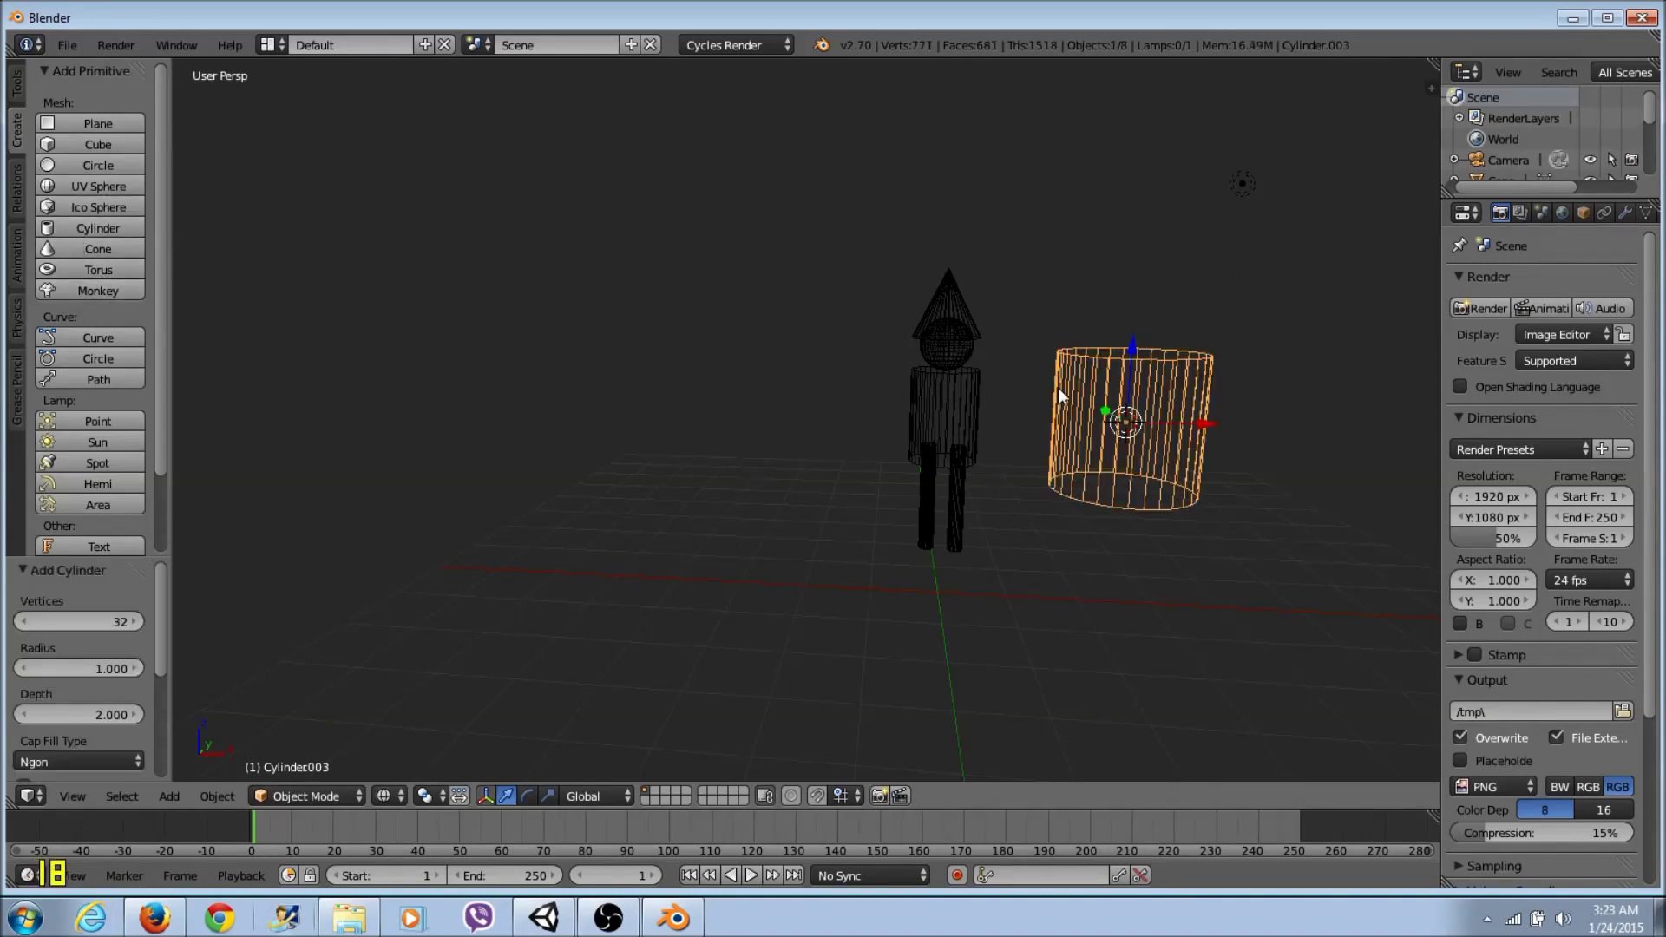
pyautogui.press('s')
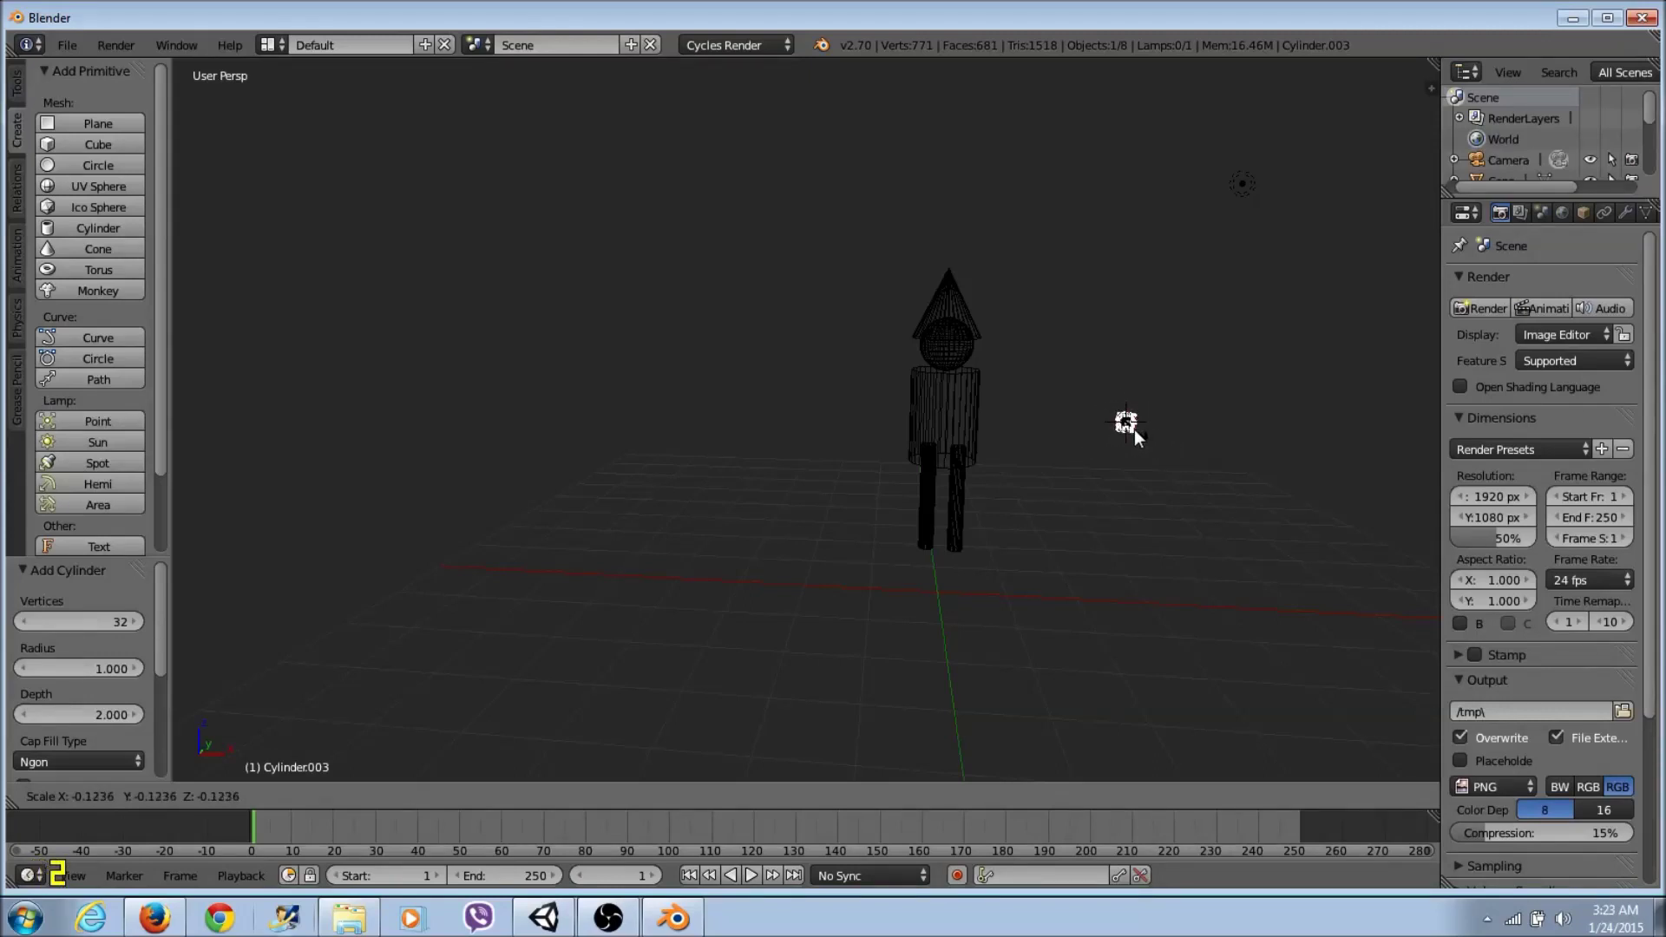
pyautogui.click(1132, 429)
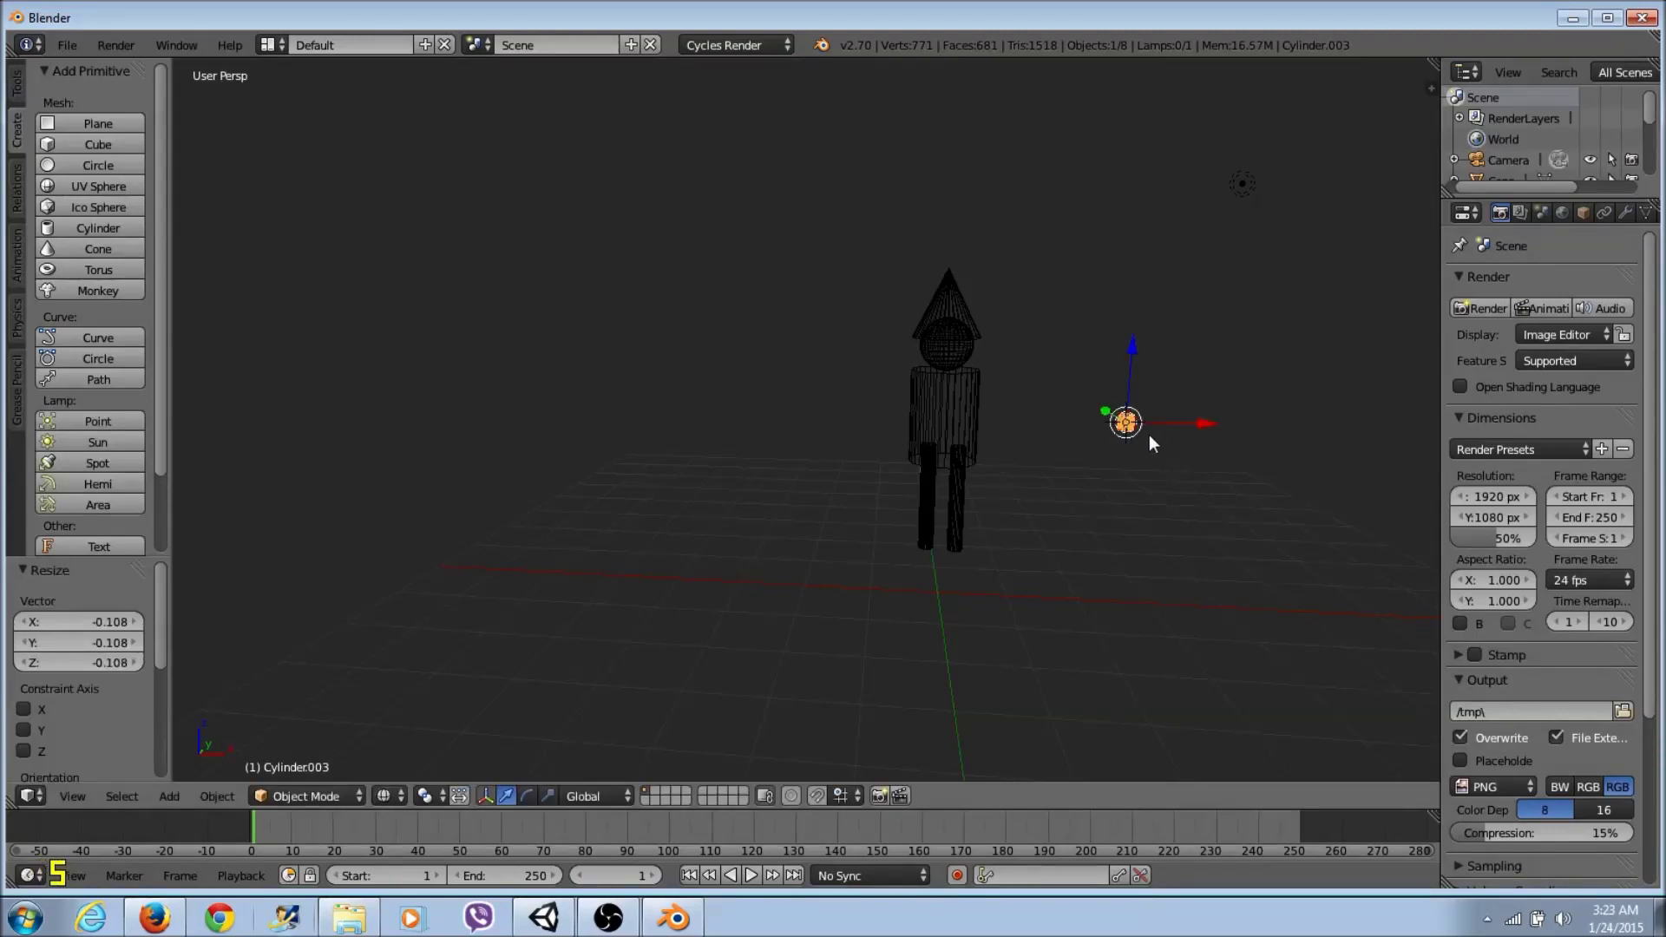
pyautogui.press('KP_1')
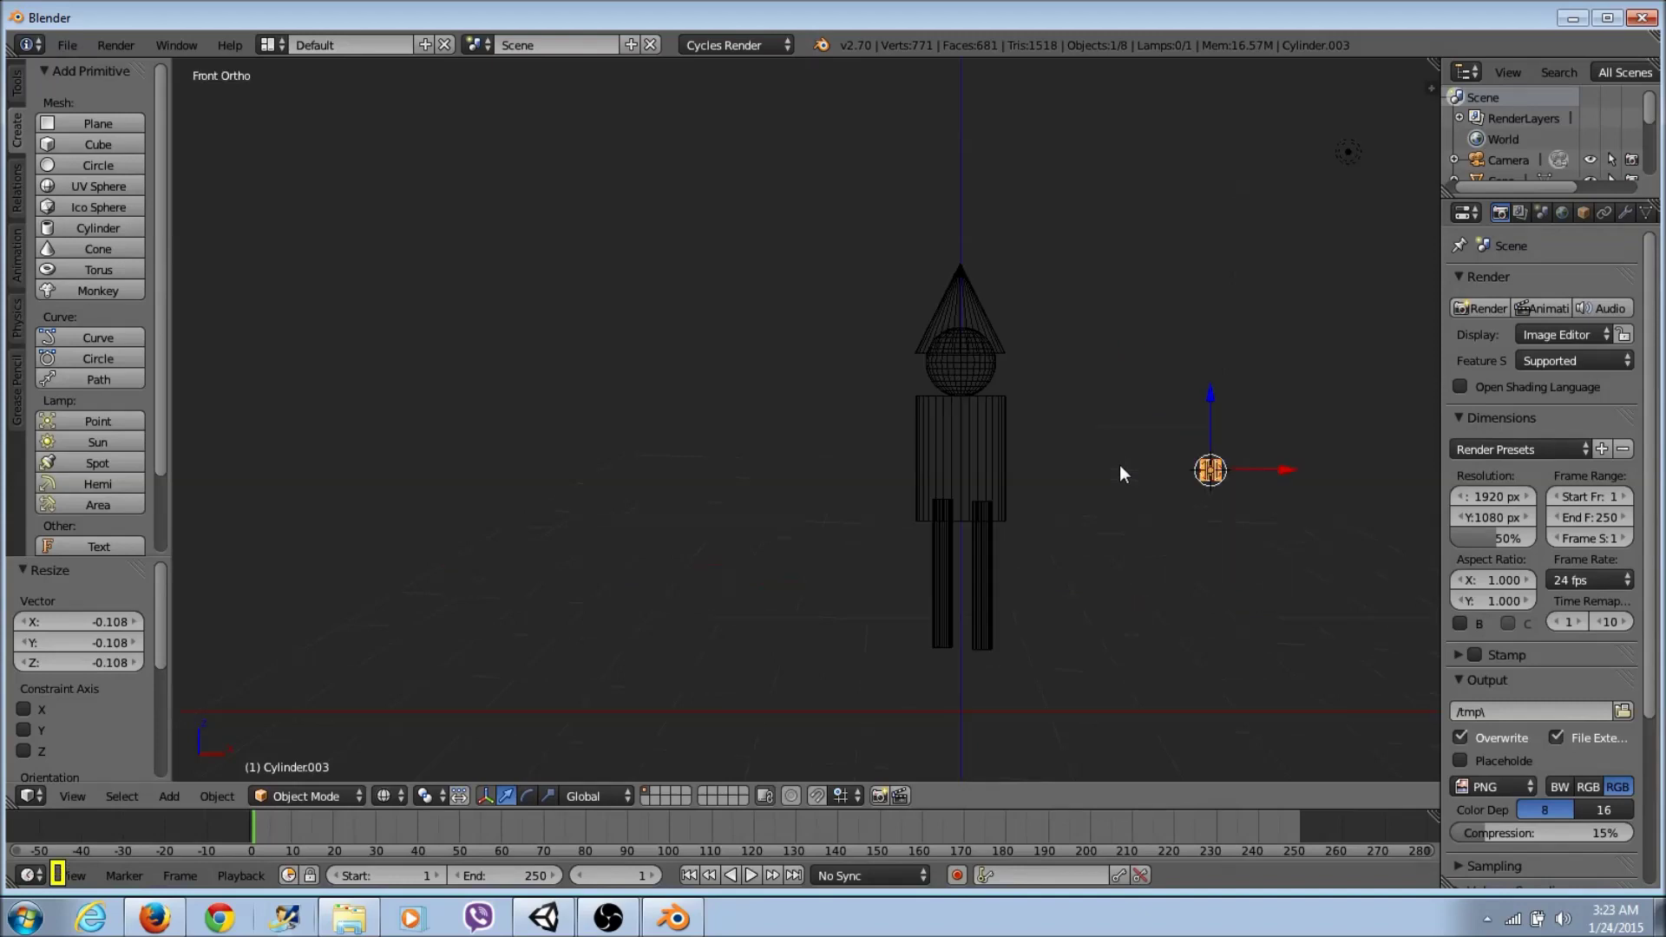
pyautogui.scroll(1, 1176, 473)
pyautogui.keyDown('shift'); pyautogui.moveTo(1191, 472); pyautogui.dragTo(945, 489, button='middle'); pyautogui.keyUp('shift')
pyautogui.scroll(2, 890, 493)
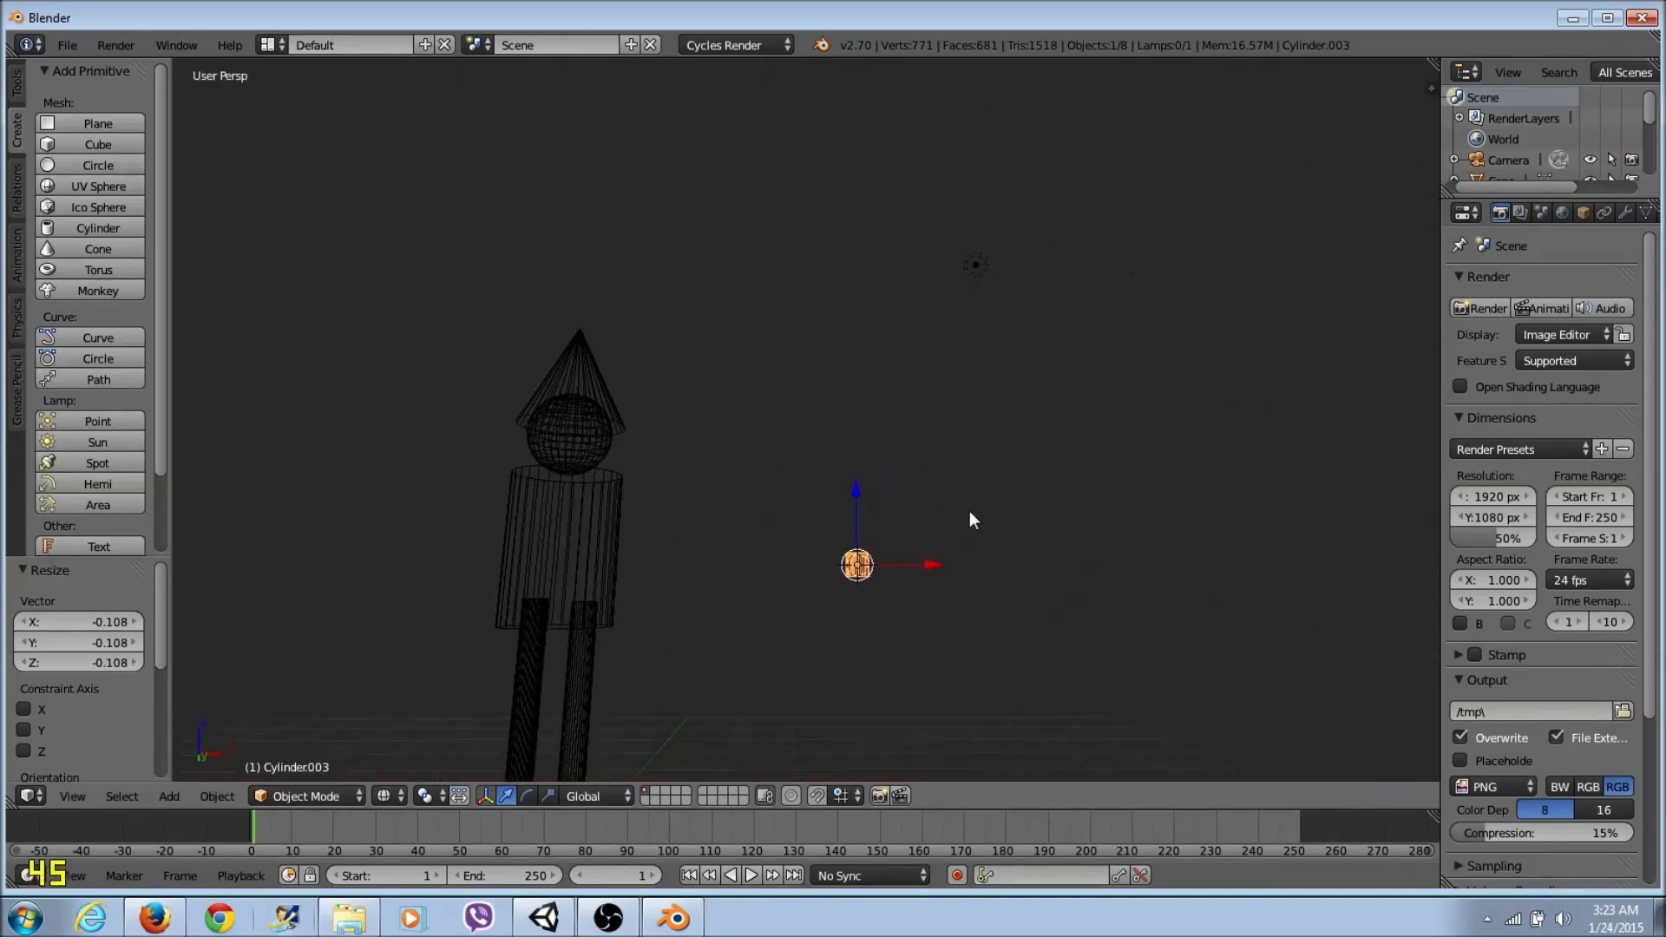
# Step: In the front view, enter Edit Mode on the small new cylinder and box-select only its upper ring of vertices
pyautogui.moveTo(997, 576); pyautogui.dragTo(881, 564, button='middle')
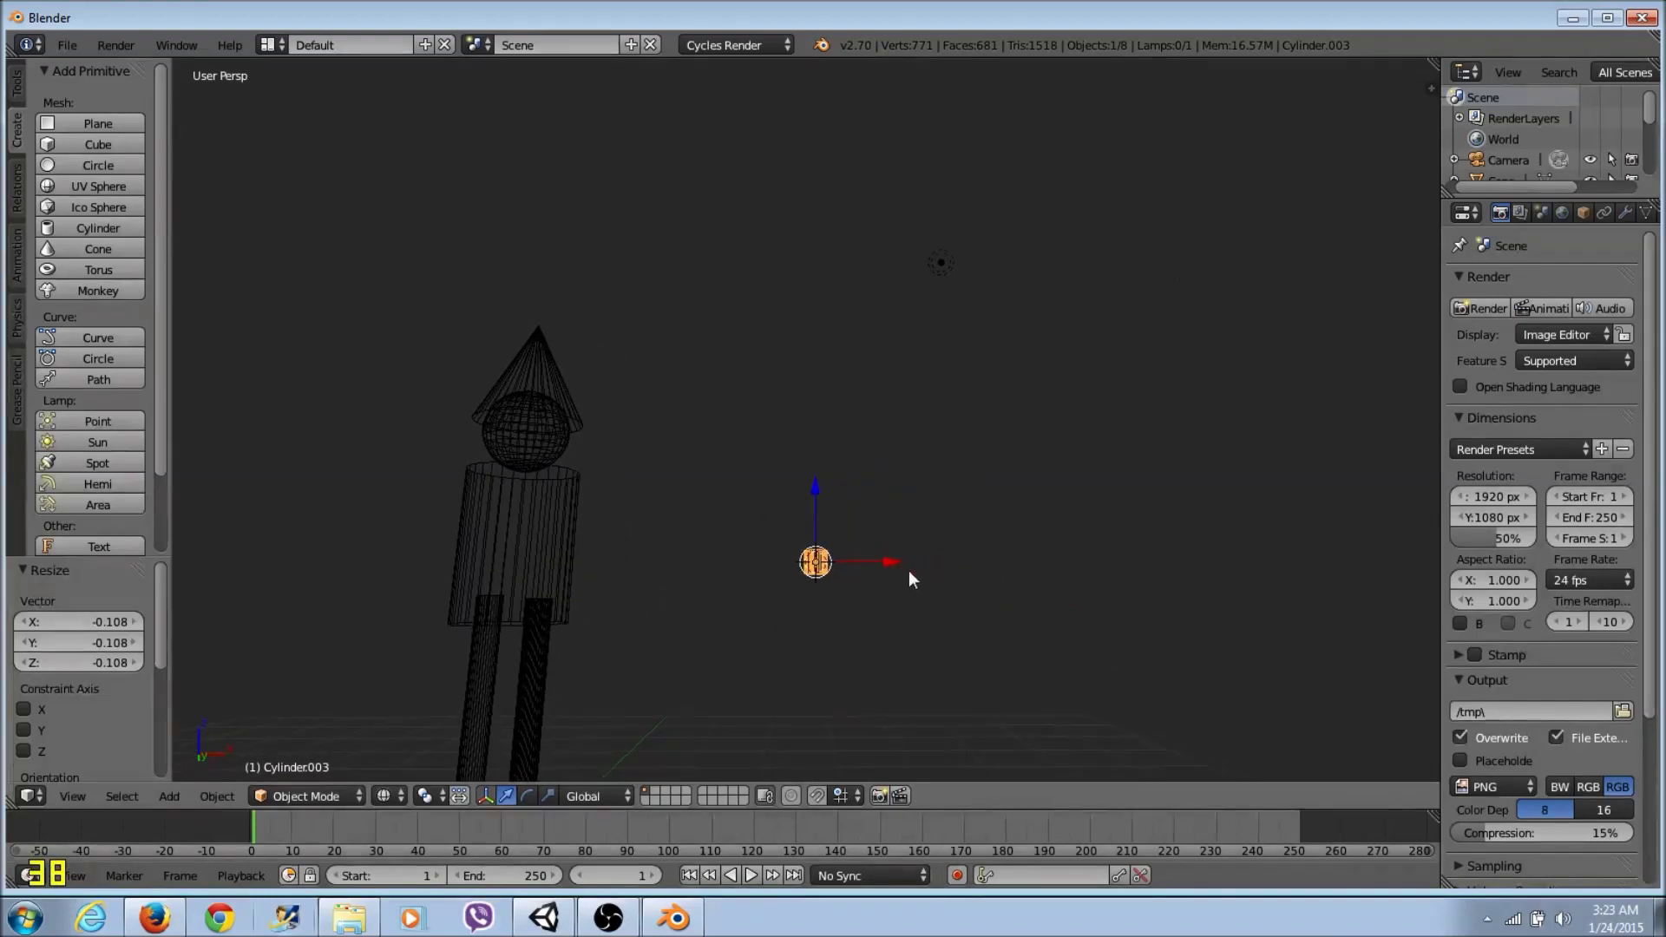
pyautogui.press('KP_1')
pyautogui.scroll(2, 949, 599)
pyautogui.keyDown('shift'); pyautogui.moveTo(950, 593); pyautogui.dragTo(841, 379, button='middle'); pyautogui.keyUp('shift')
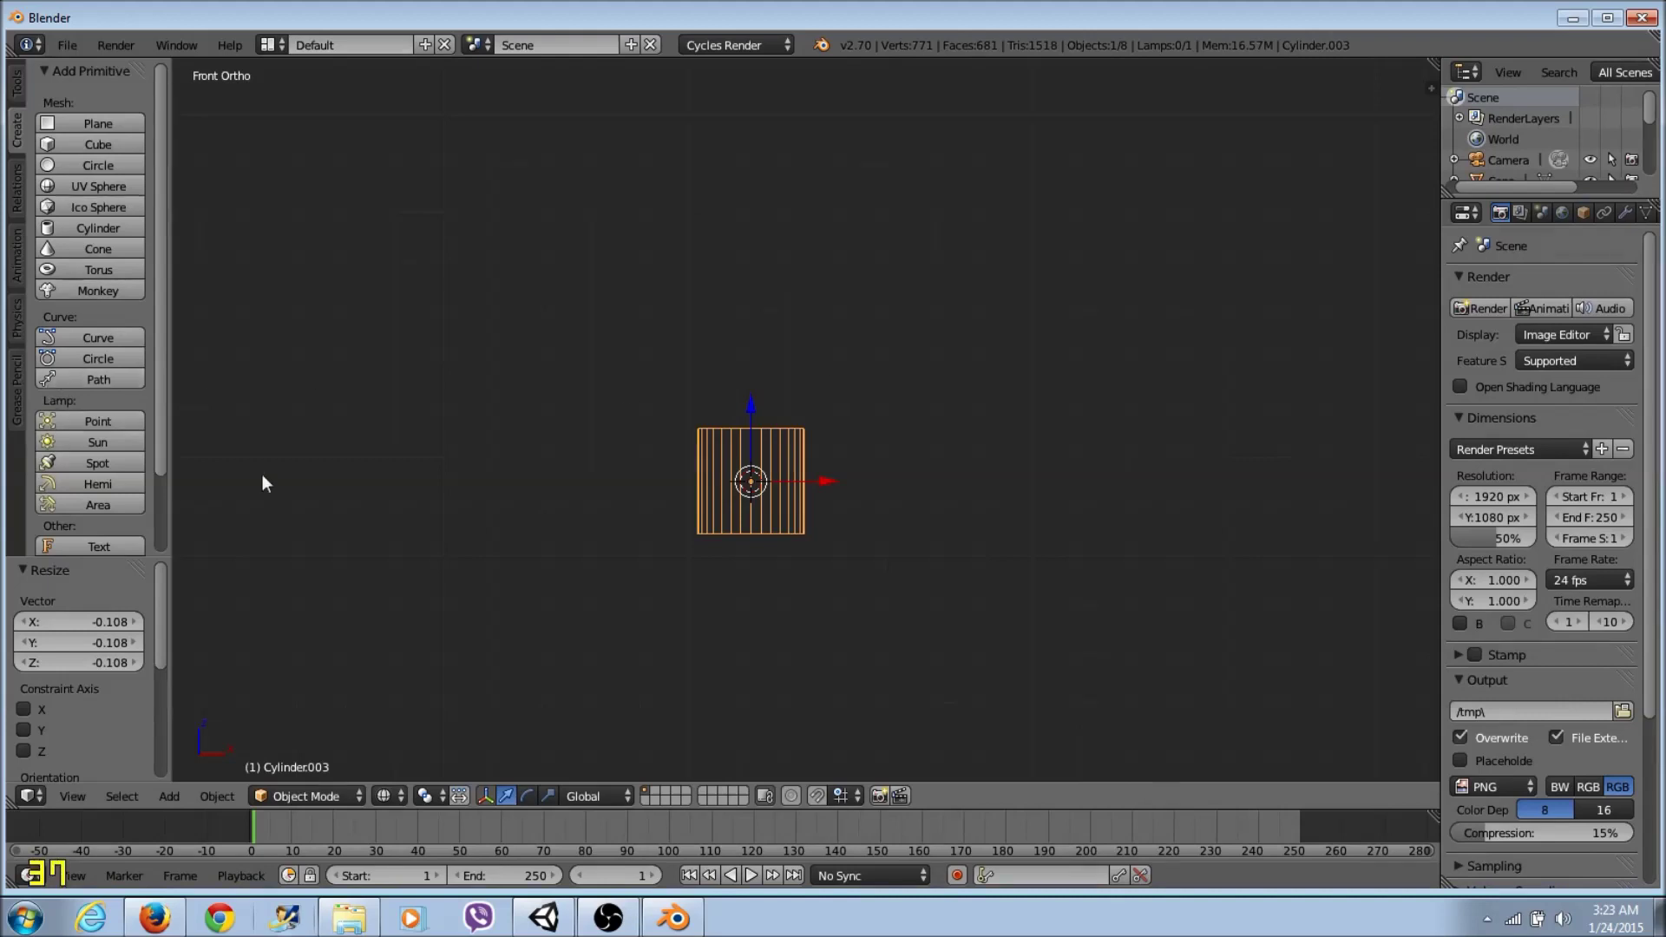
pyautogui.click(345, 794)
pyautogui.click(346, 794)
pyautogui.click(300, 796)
pyautogui.click(304, 751)
pyautogui.click(375, 797)
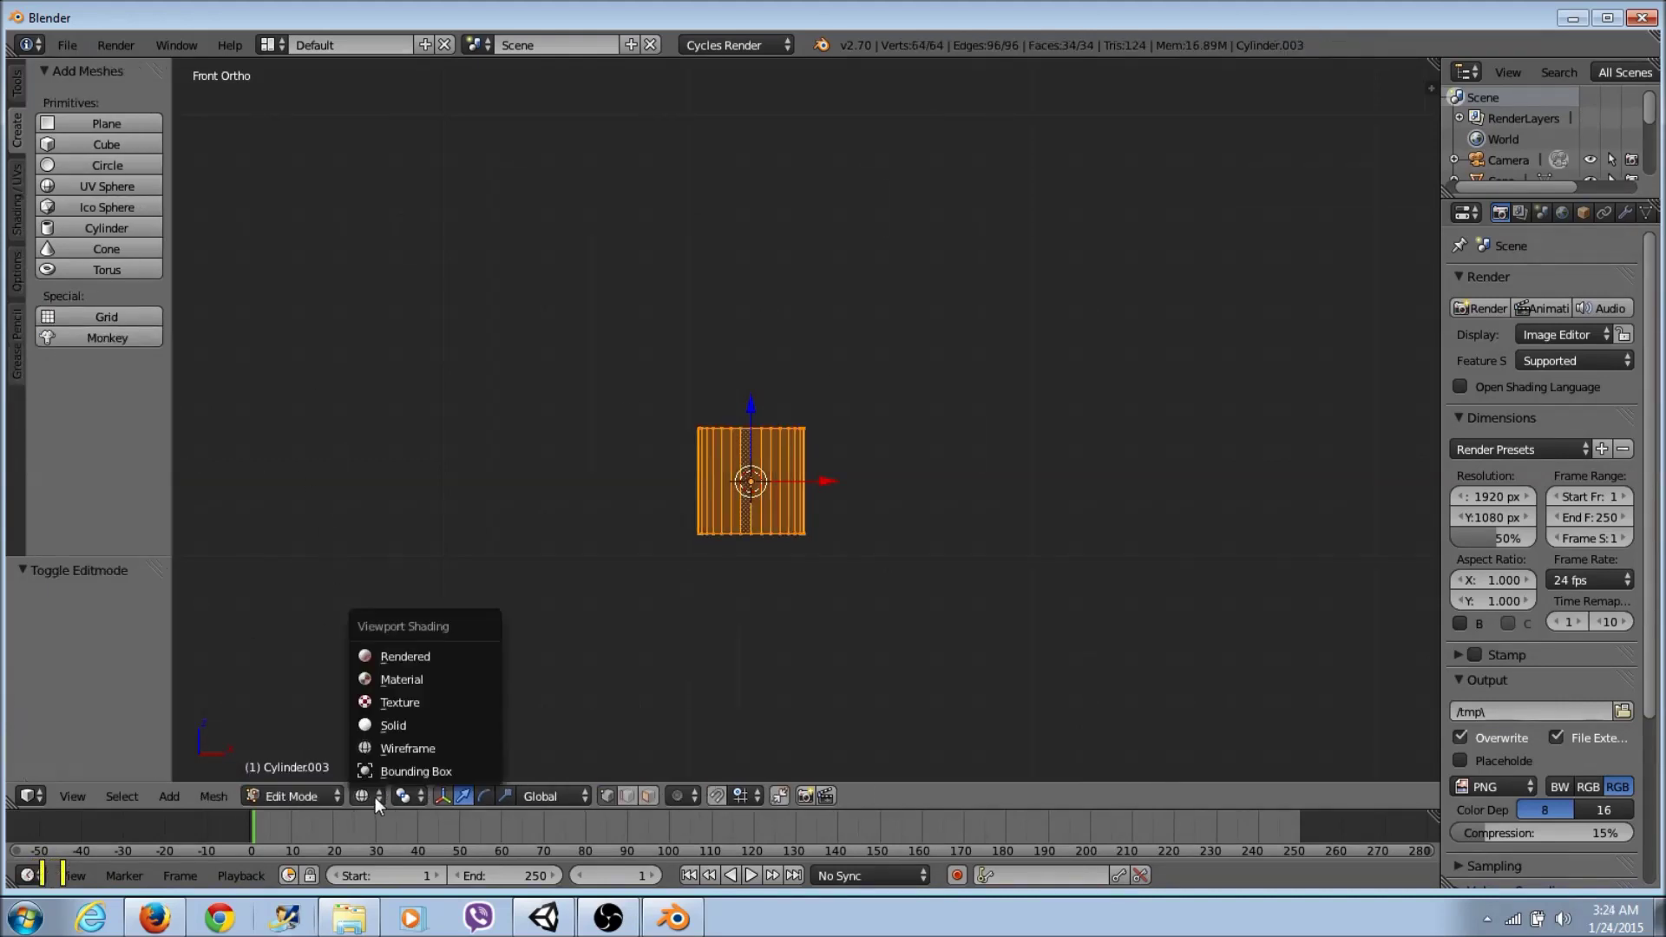
pyautogui.click(473, 747)
pyautogui.press('a')
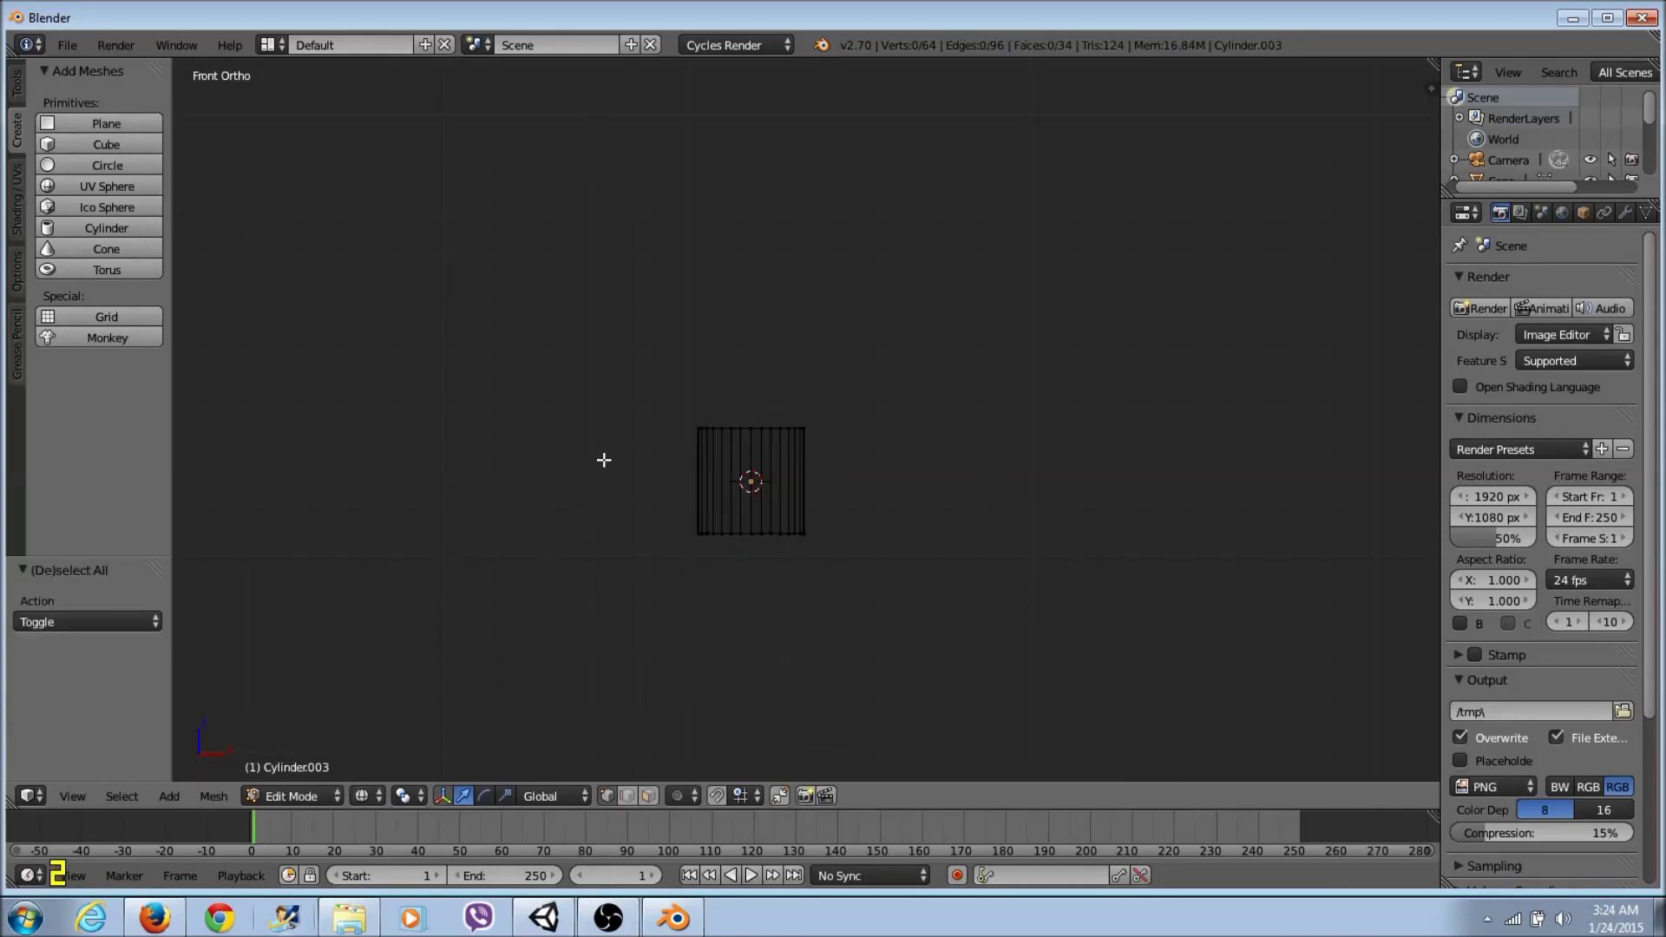
pyautogui.press('b')
pyautogui.moveTo(669, 384); pyautogui.dragTo(854, 459)
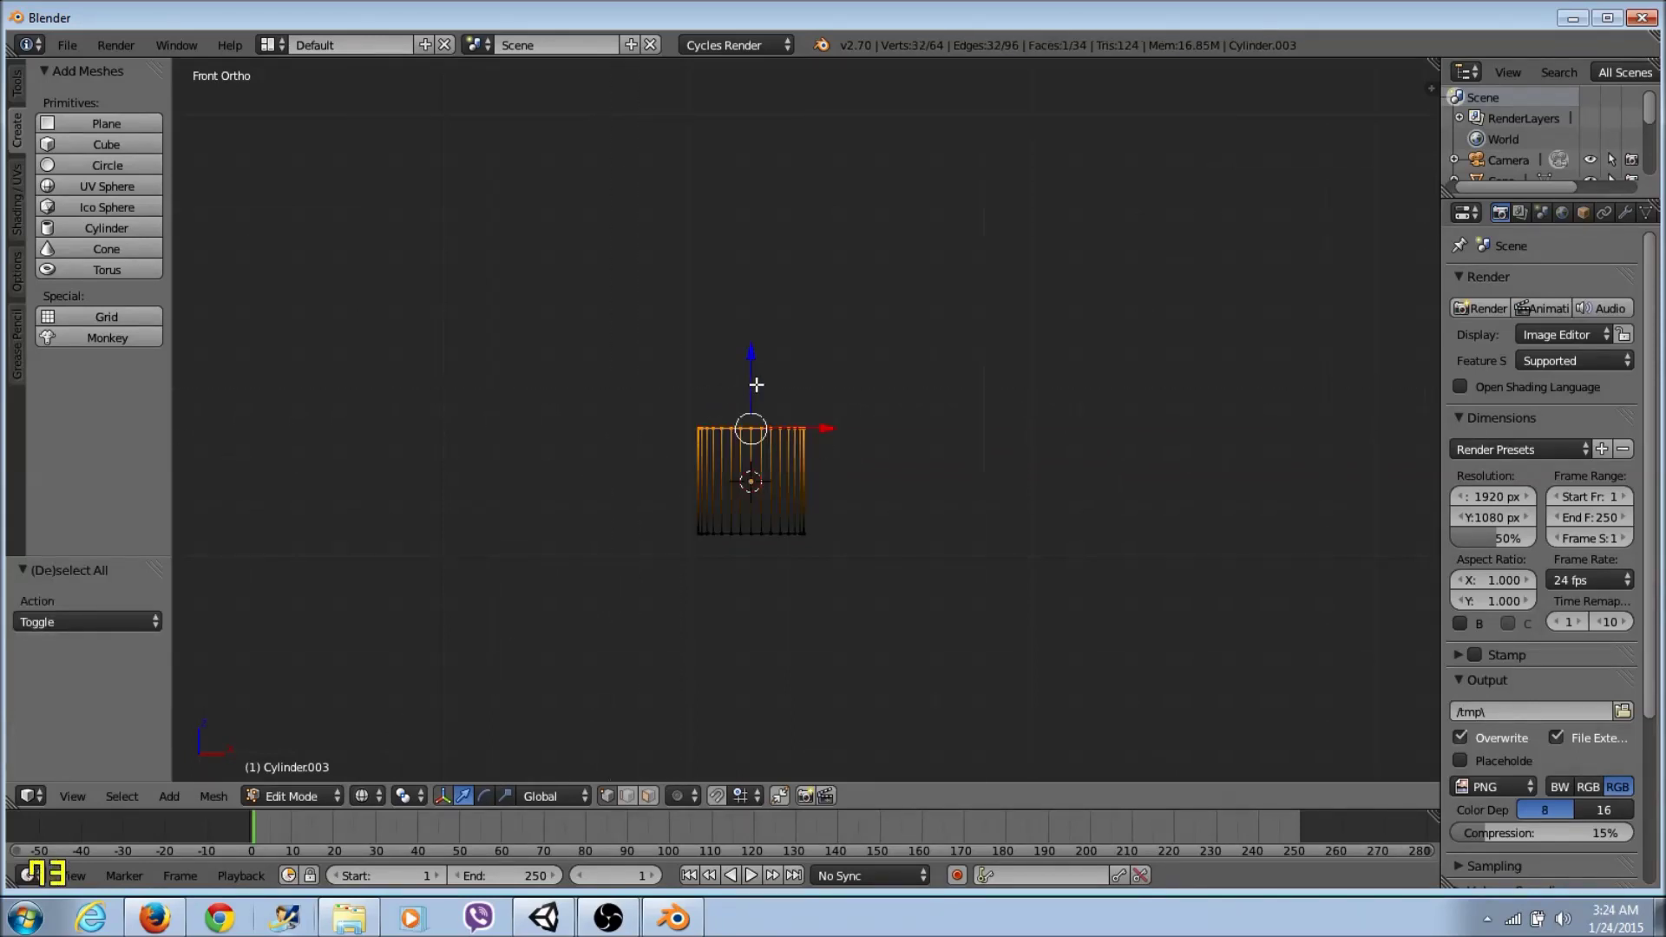
# Step: Lengthen the cylinder by raising its upper vertices about 0.739 and another 0.593 along Z, and return to Object Mode
pyautogui.press('g')
pyautogui.press('z')
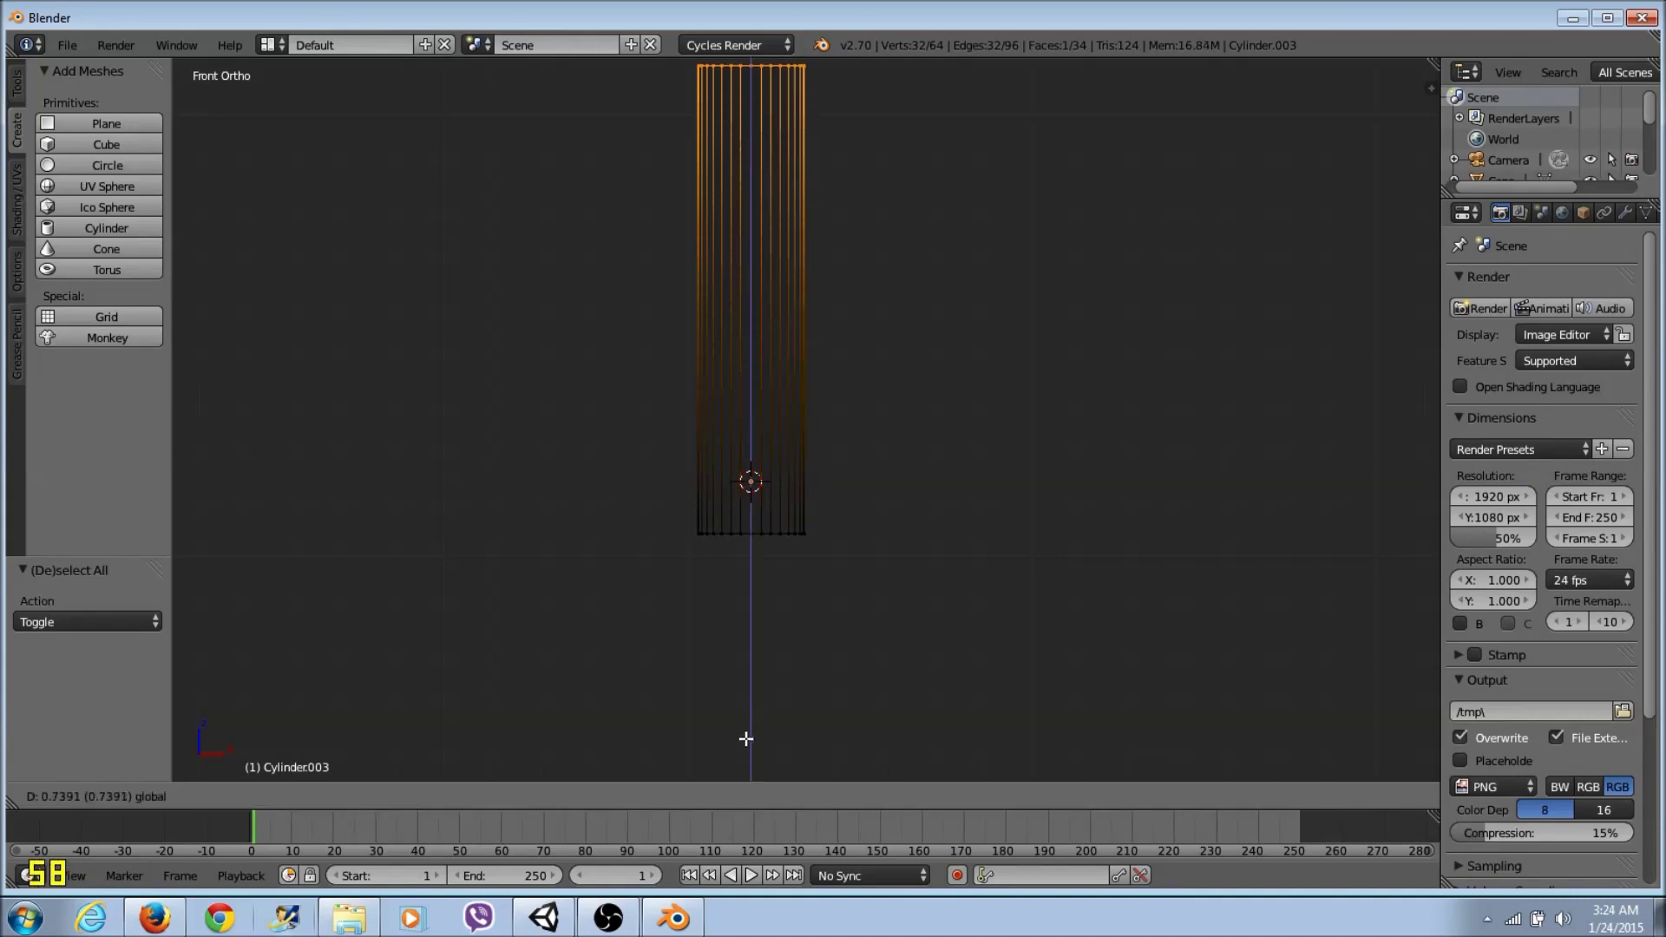
pyautogui.click(744, 737)
pyautogui.scroll(-3, 808, 652)
pyautogui.scroll(-5, 808, 652)
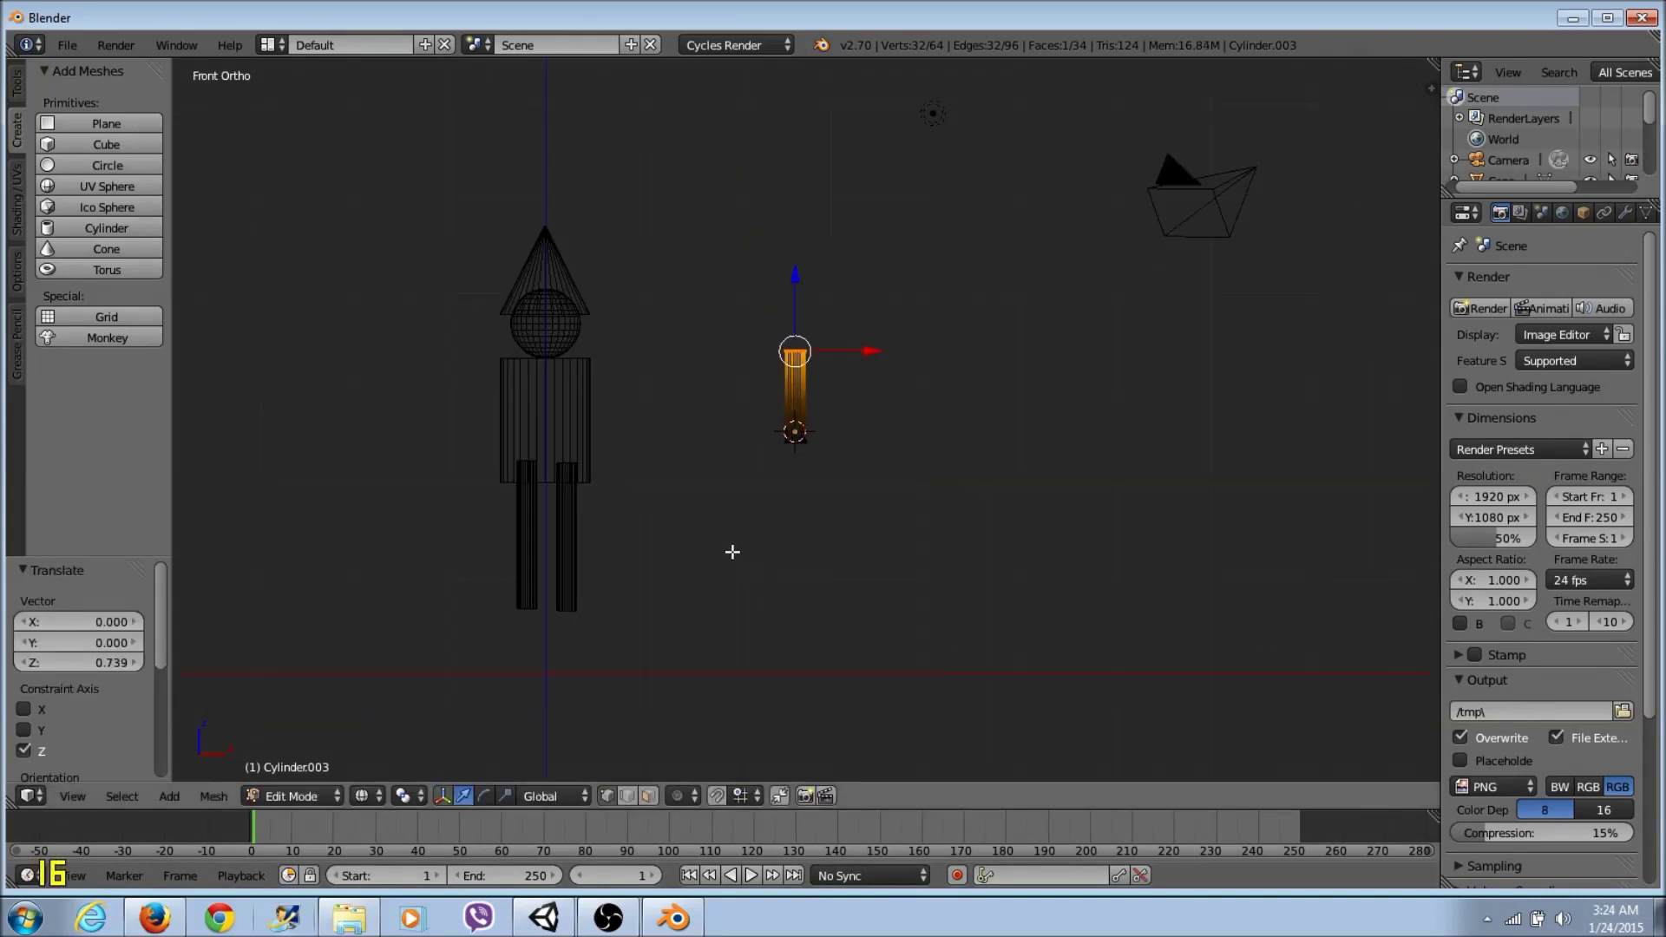
pyautogui.press('g')
pyautogui.press('z')
pyautogui.click(790, 259)
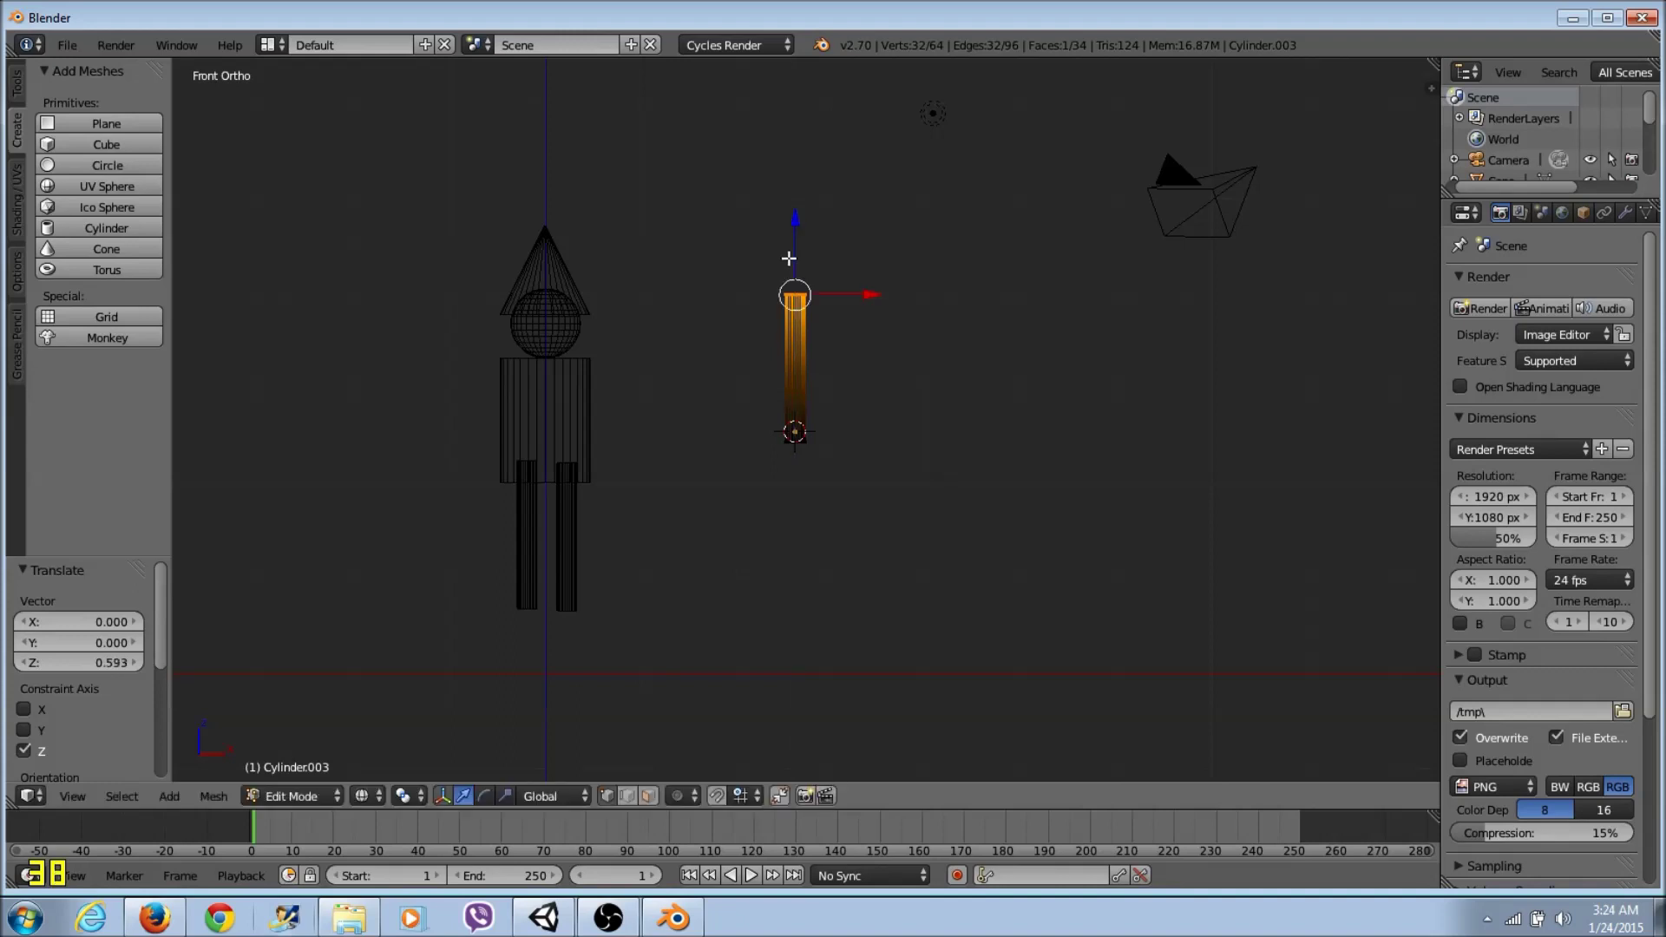
pyautogui.click(785, 537)
pyautogui.rightClick(785, 442)
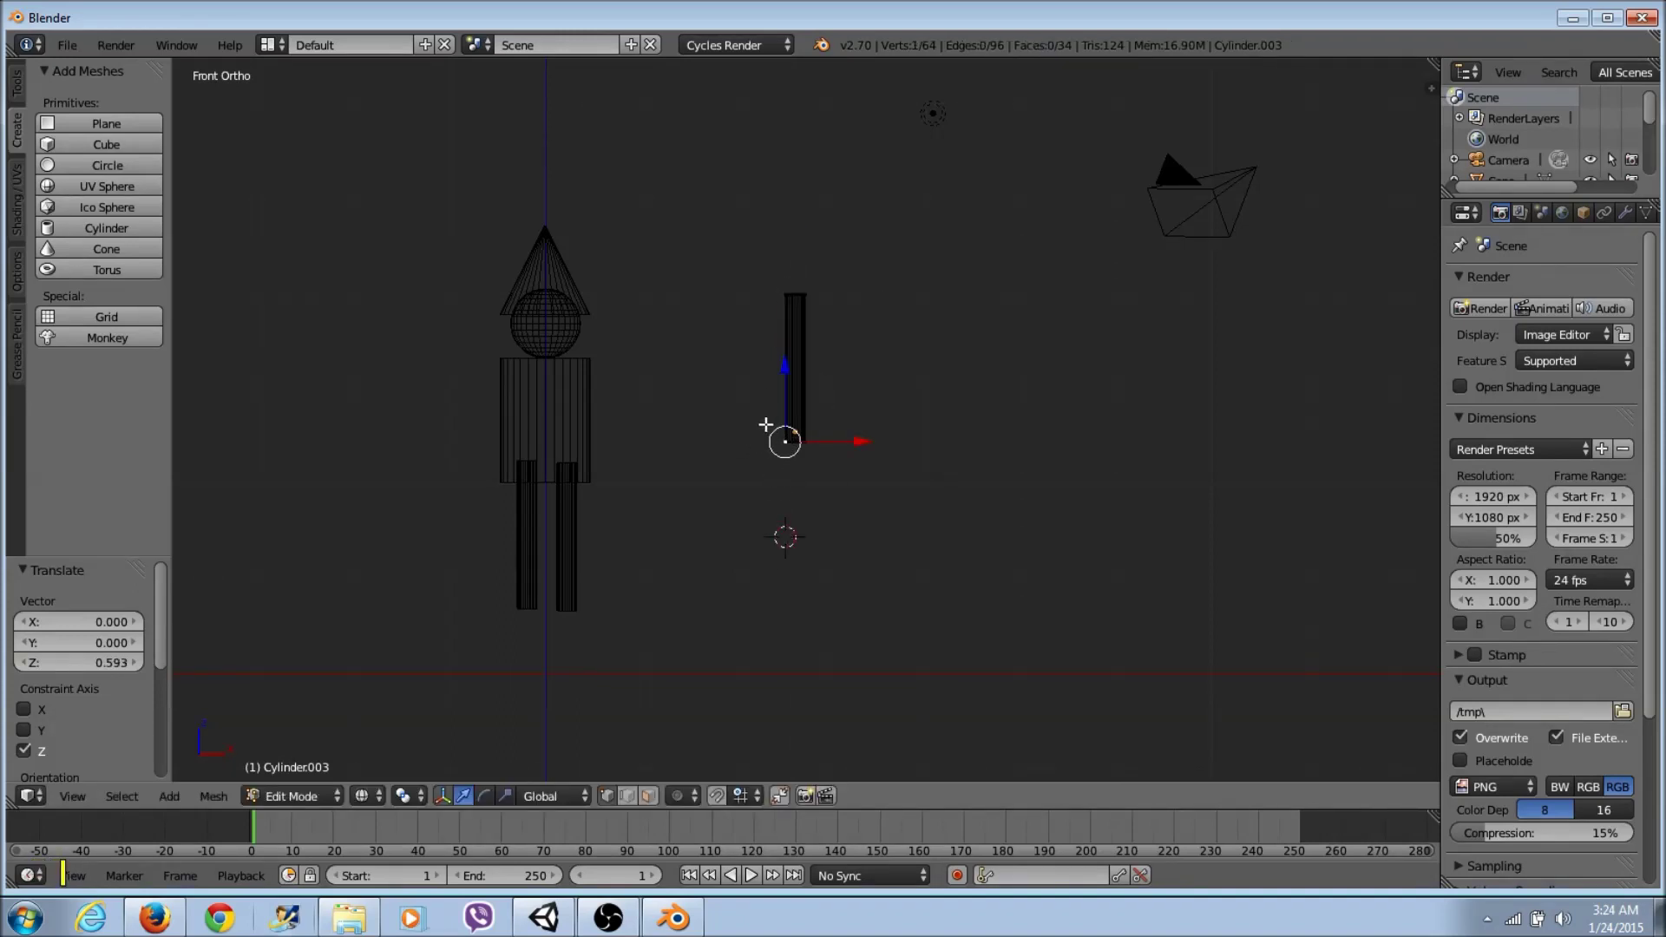
pyautogui.click(305, 797)
pyautogui.click(330, 768)
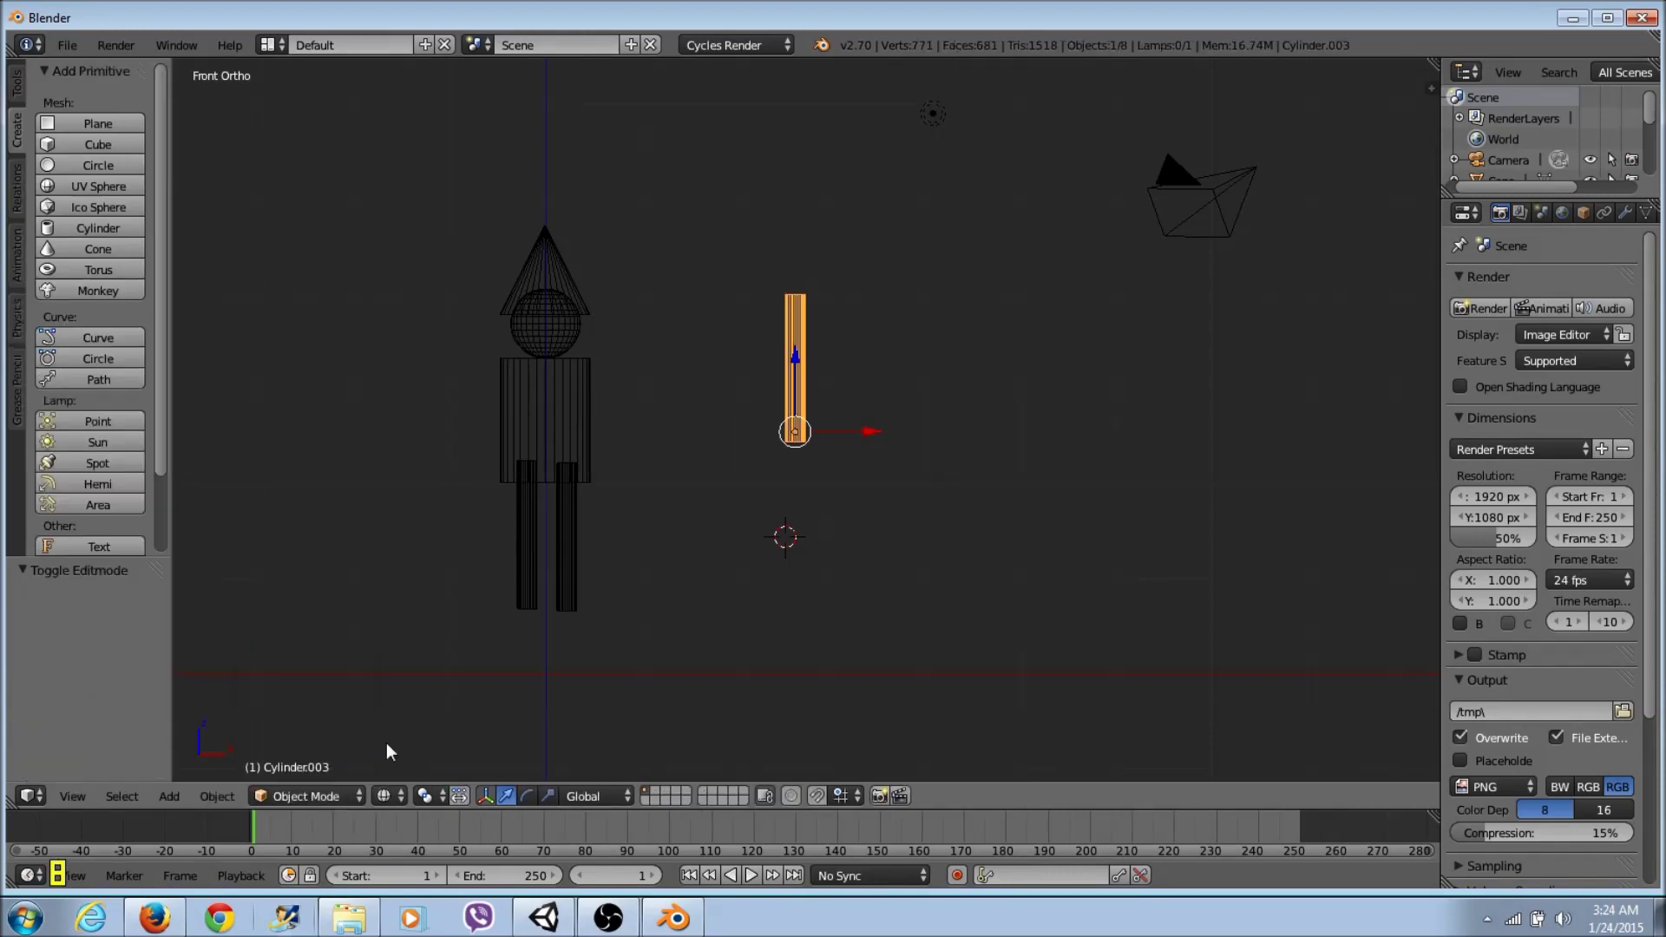
# Step: Copy and paste the lengthened cylinder and move the copy about -4.638 along X to the figure's other side
pyautogui.hotkey('ctrl', 'c')
pyautogui.hotkey('ctrl', 'v')
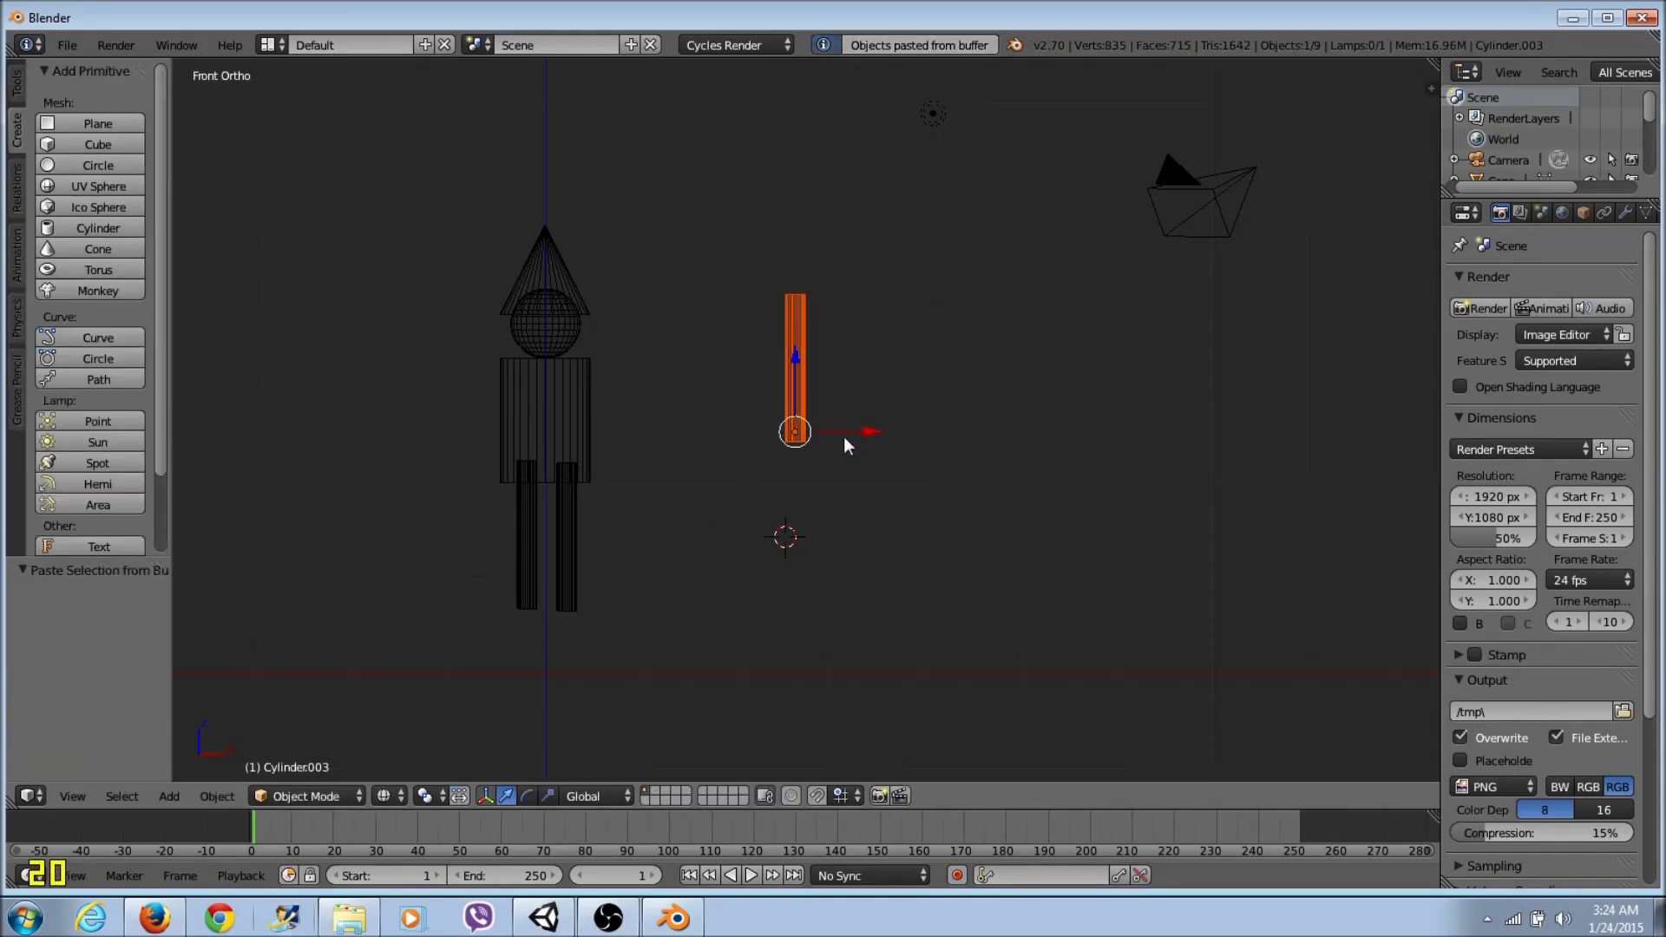
pyautogui.press('g')
pyautogui.press('x')
pyautogui.click(395, 469)
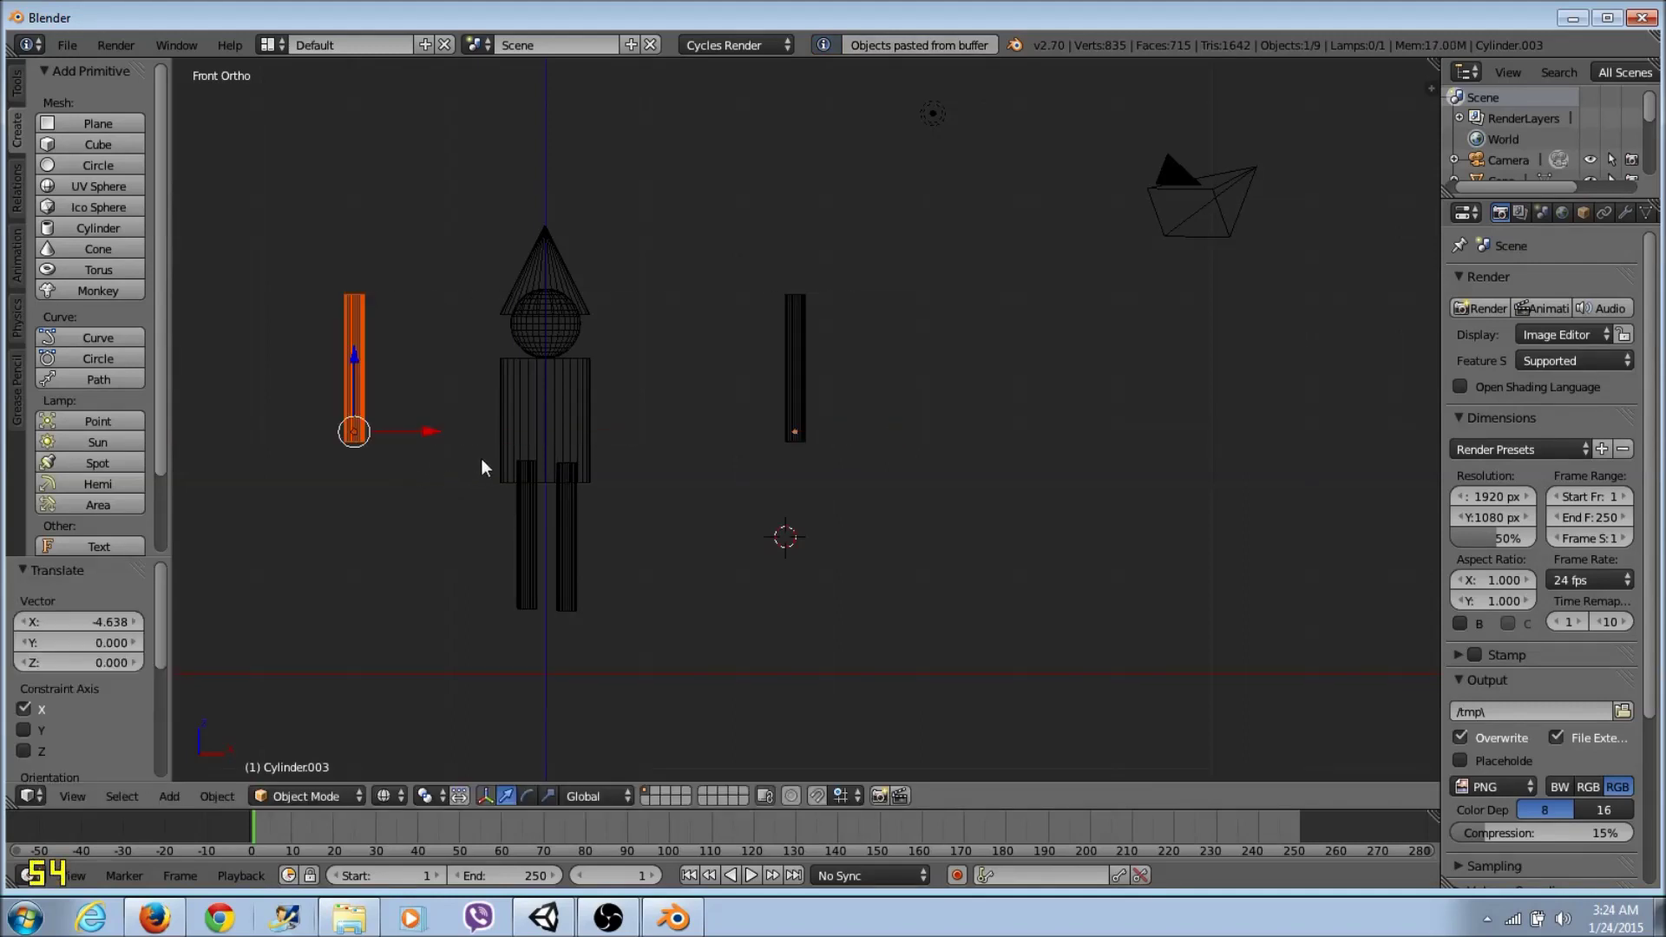
# Step: Rotate the original long cylinder about -63.7° and move it about -1.022 along X so it meets the body as the right arm
pyautogui.click(800, 376)
pyautogui.rightClick(799, 376)
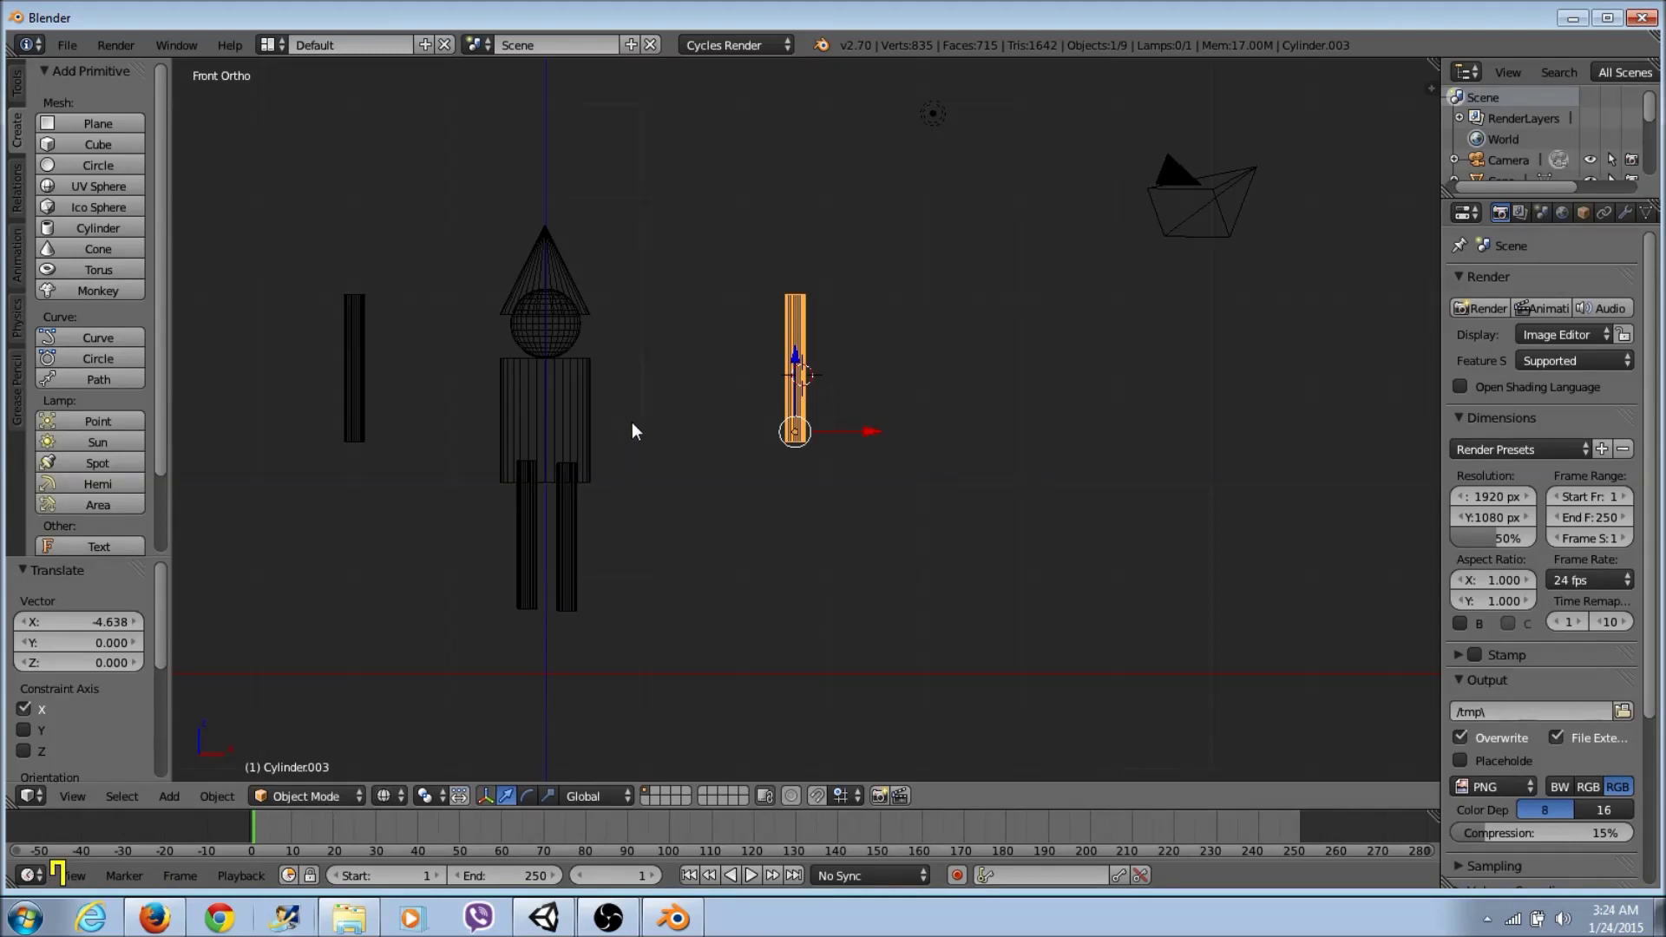
pyautogui.press('r')
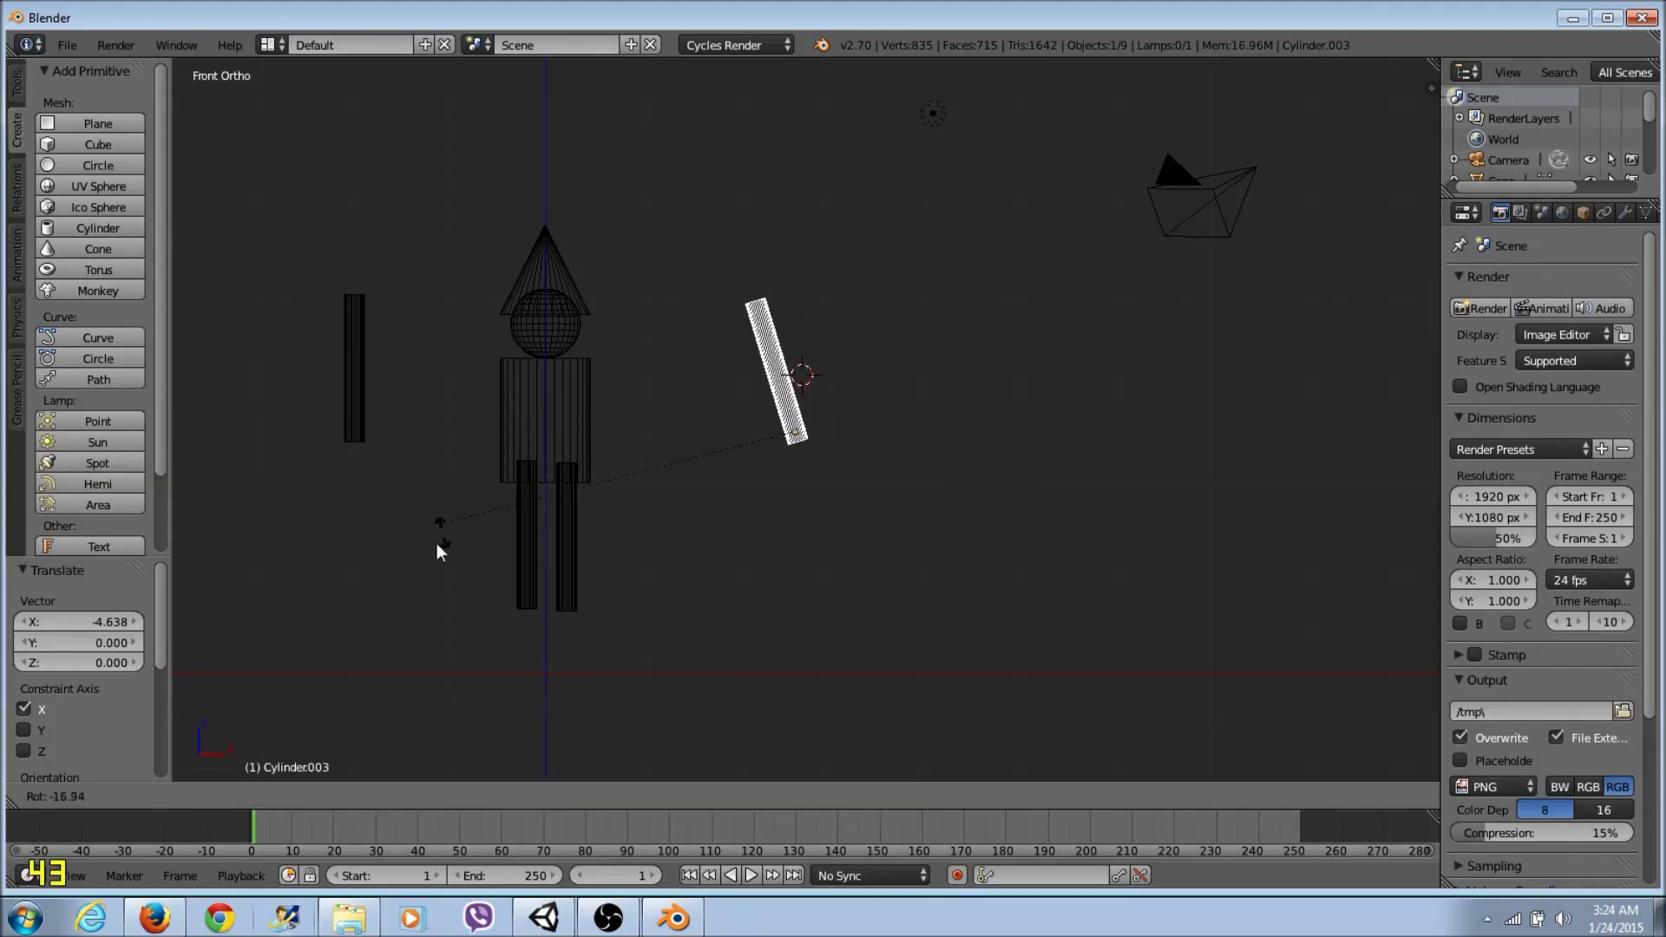
pyautogui.click(418, 314)
pyautogui.press('g')
pyautogui.press('x')
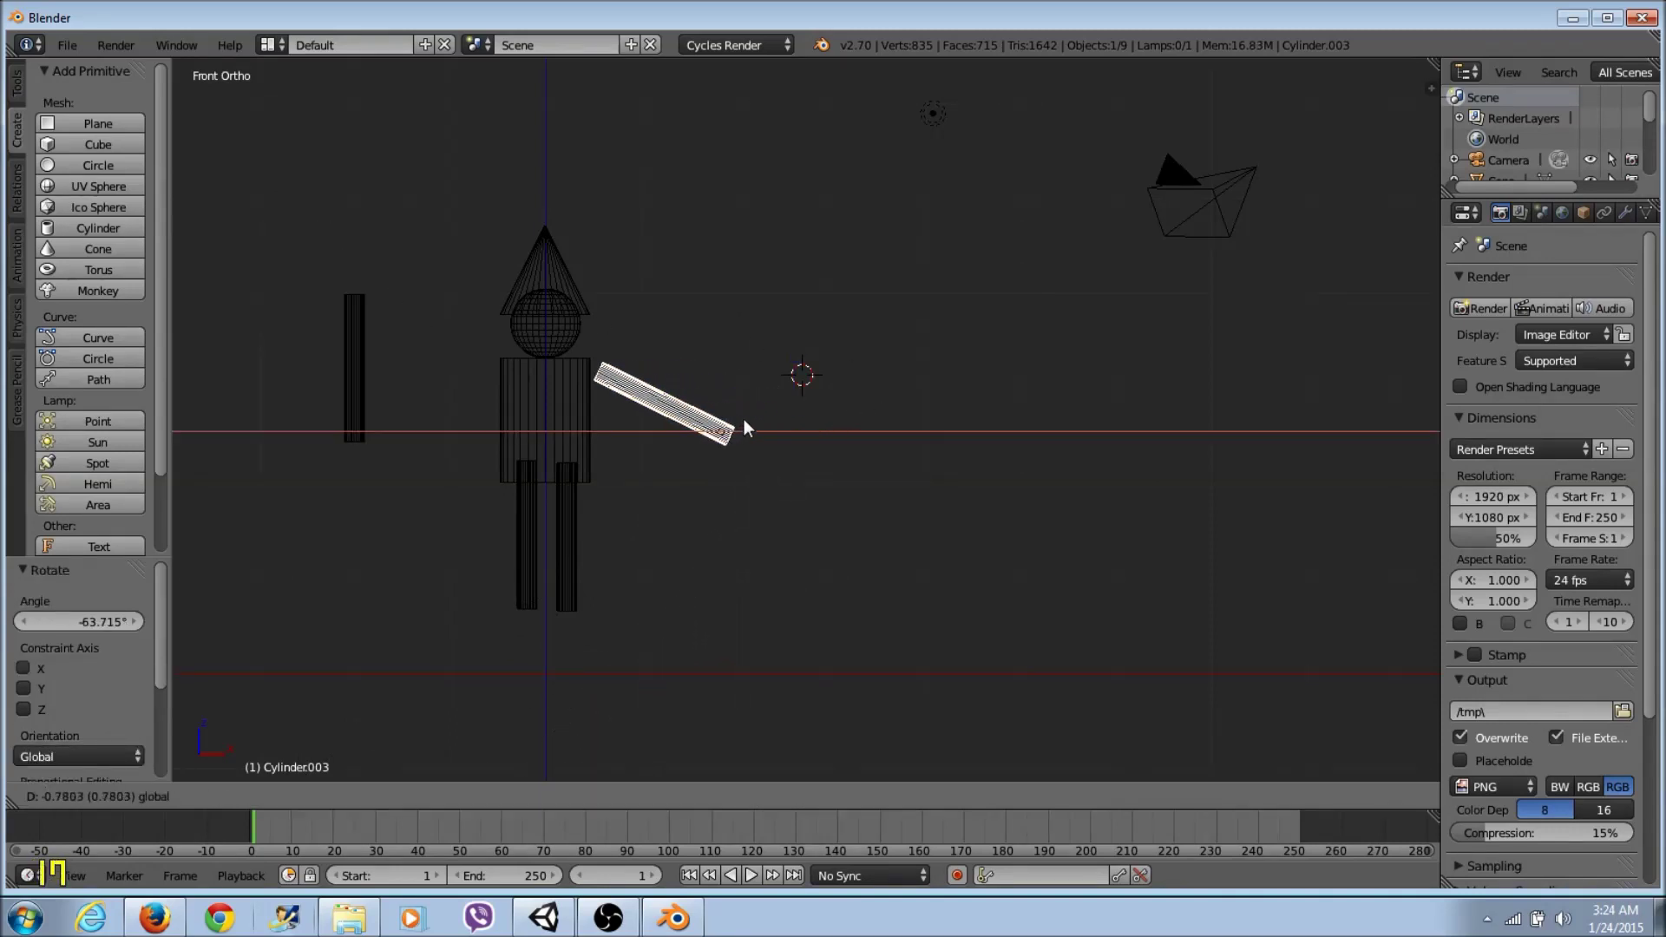
pyautogui.click(733, 415)
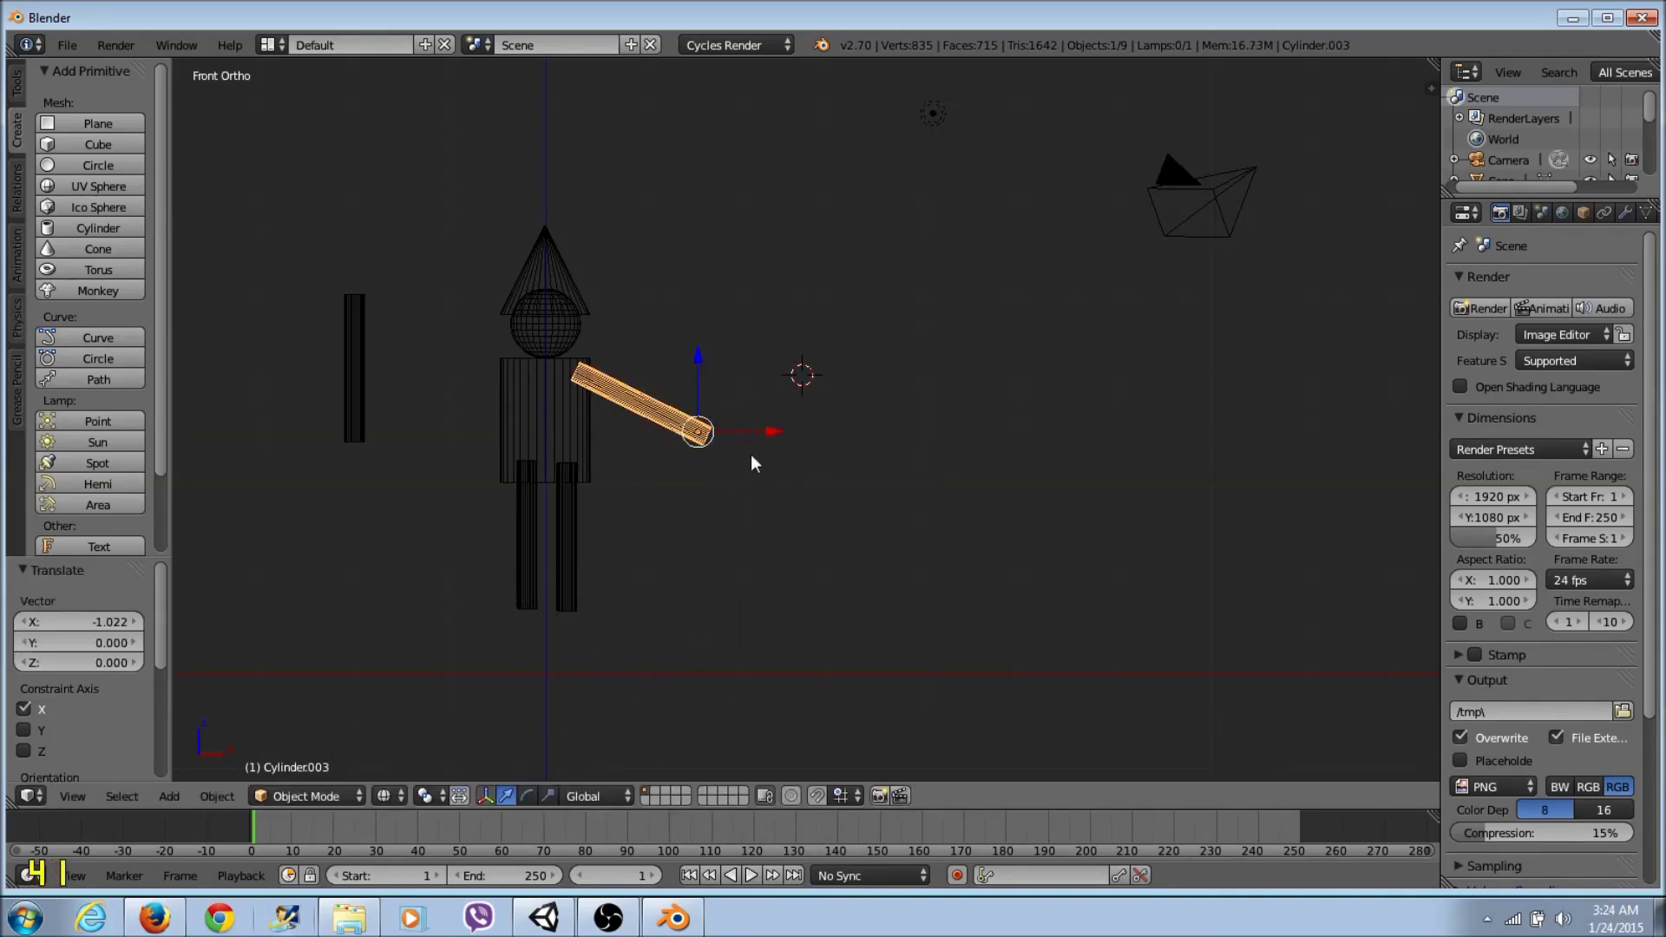
# Step: Rotate the copied cylinder about 59° and move it about 0.473 along X so it meets the body as the left arm
pyautogui.rightClick(354, 343)
pyautogui.press('r')
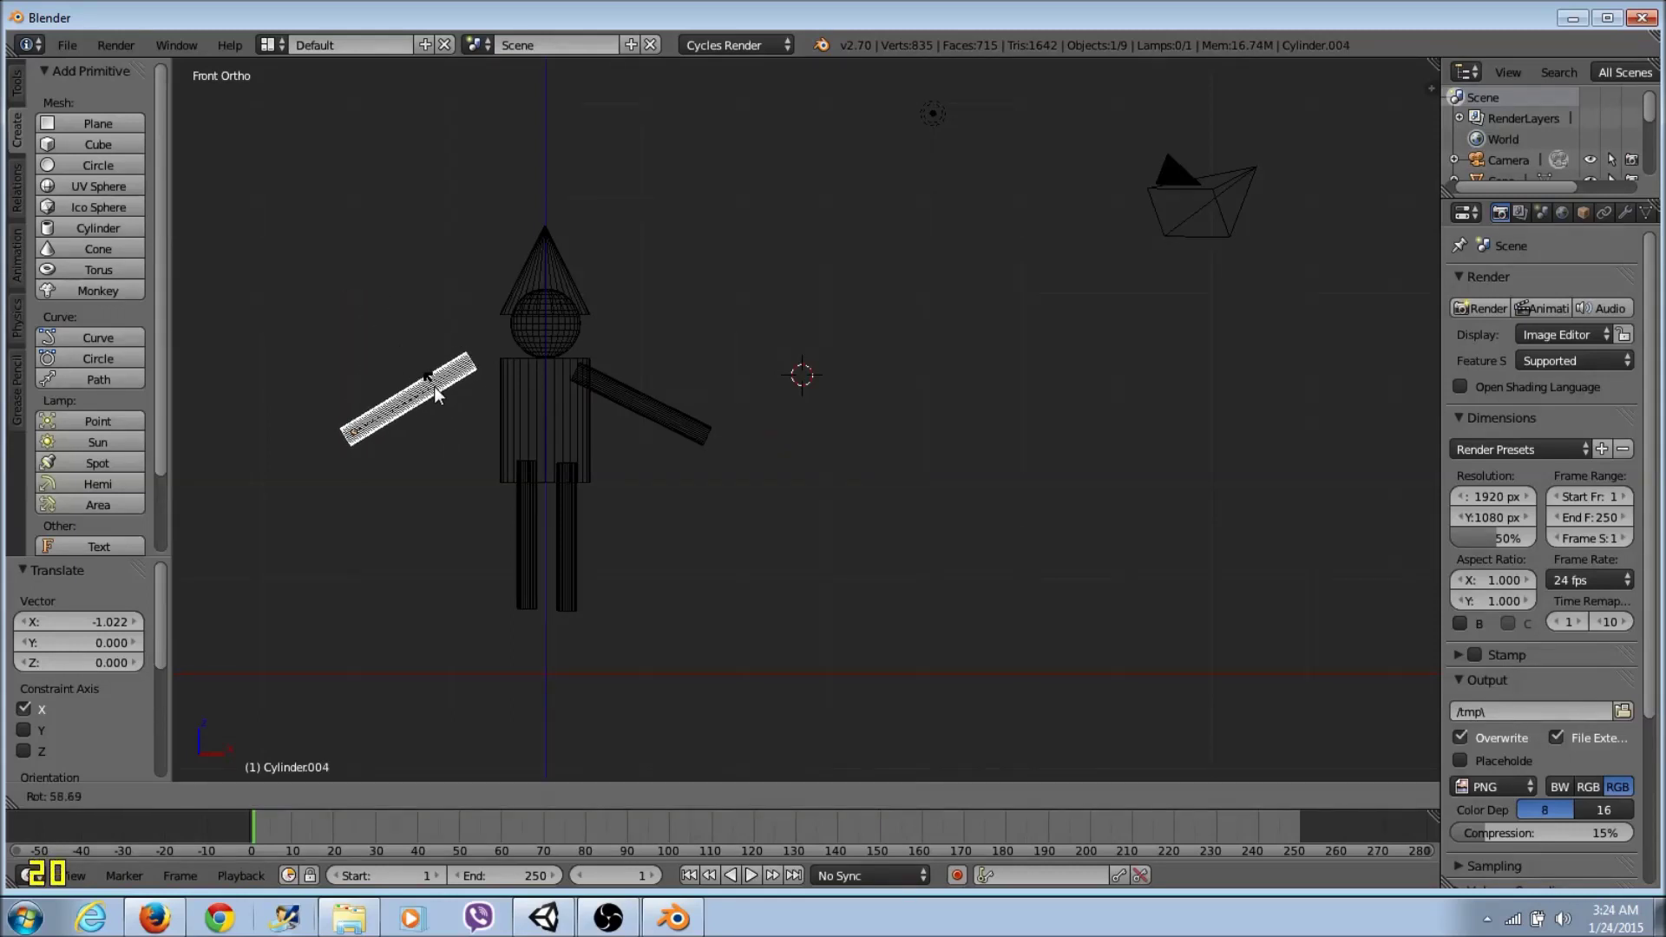
pyautogui.click(442, 387)
pyautogui.moveTo(366, 437); pyautogui.dragTo(428, 423)
# Step: In the top view, move the left arm about -0.484 and the right arm about -0.462 along Y to line up with the body
pyautogui.moveTo(460, 410); pyautogui.dragTo(553, 437, button='middle')
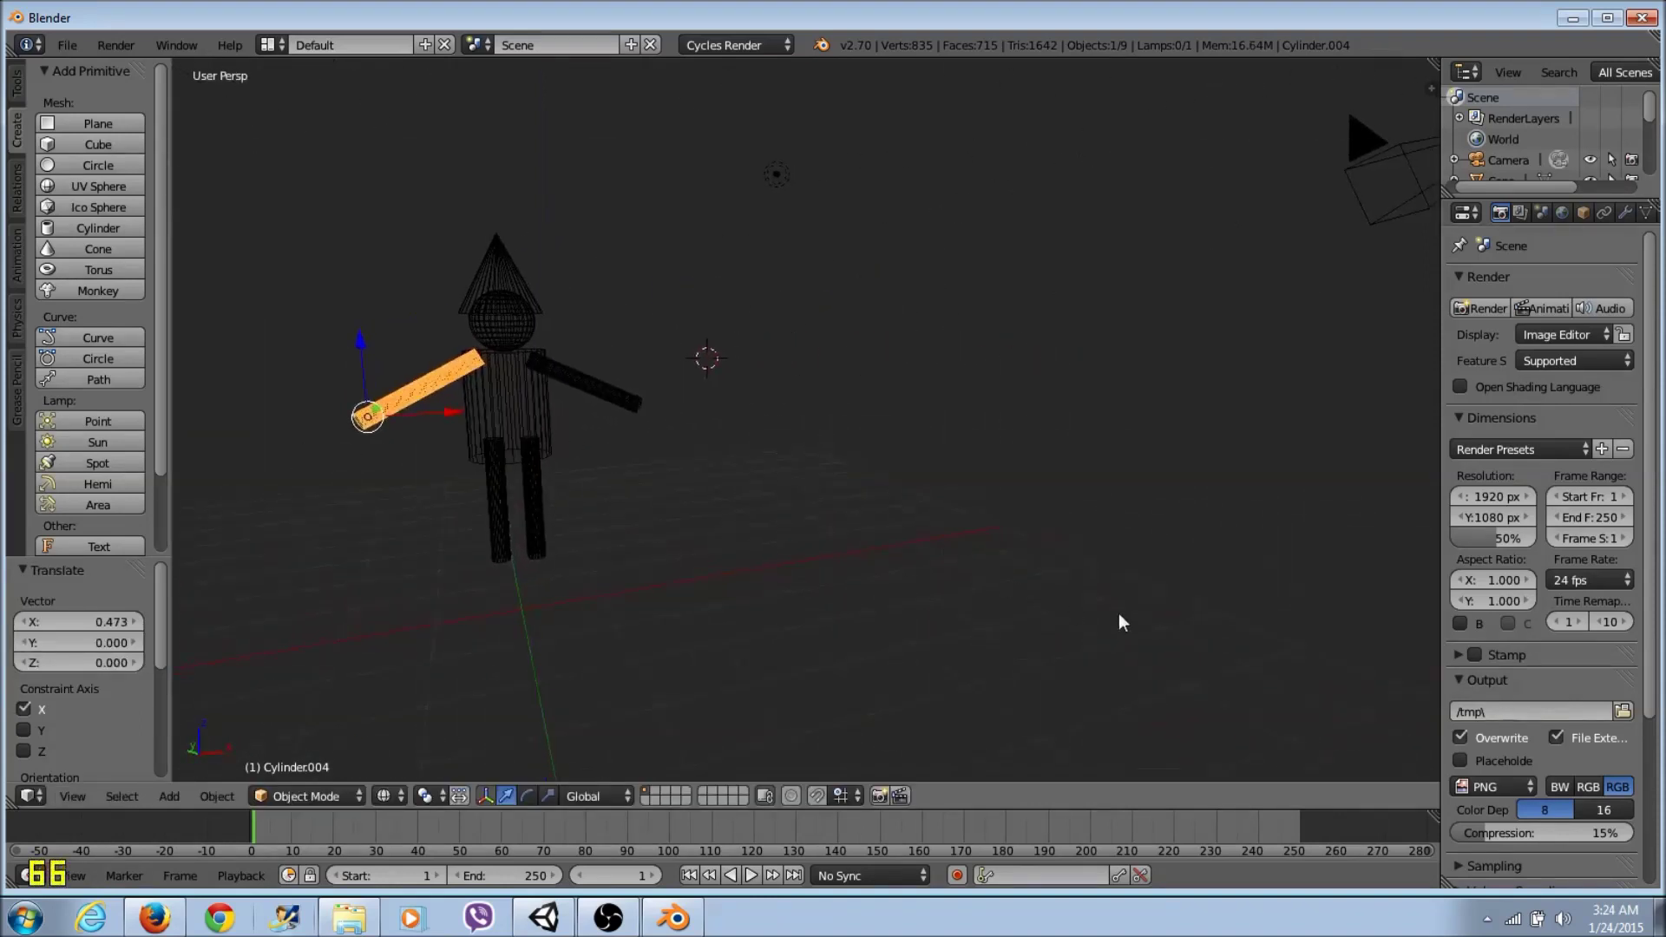
pyautogui.press('KP_7')
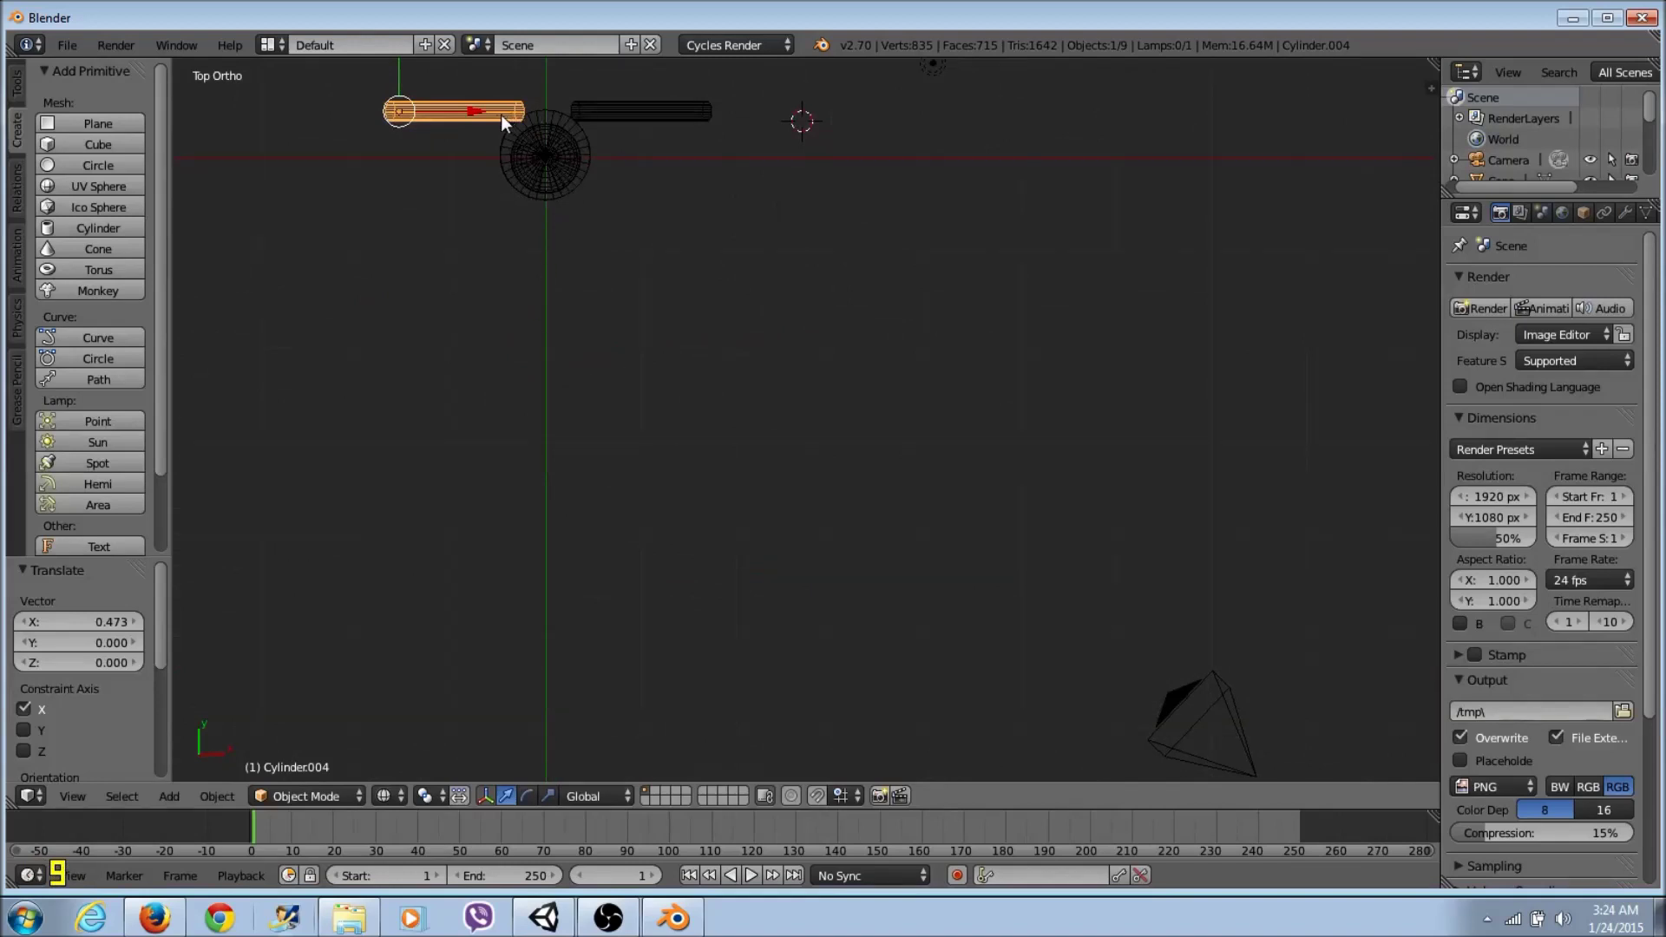
pyautogui.press('g')
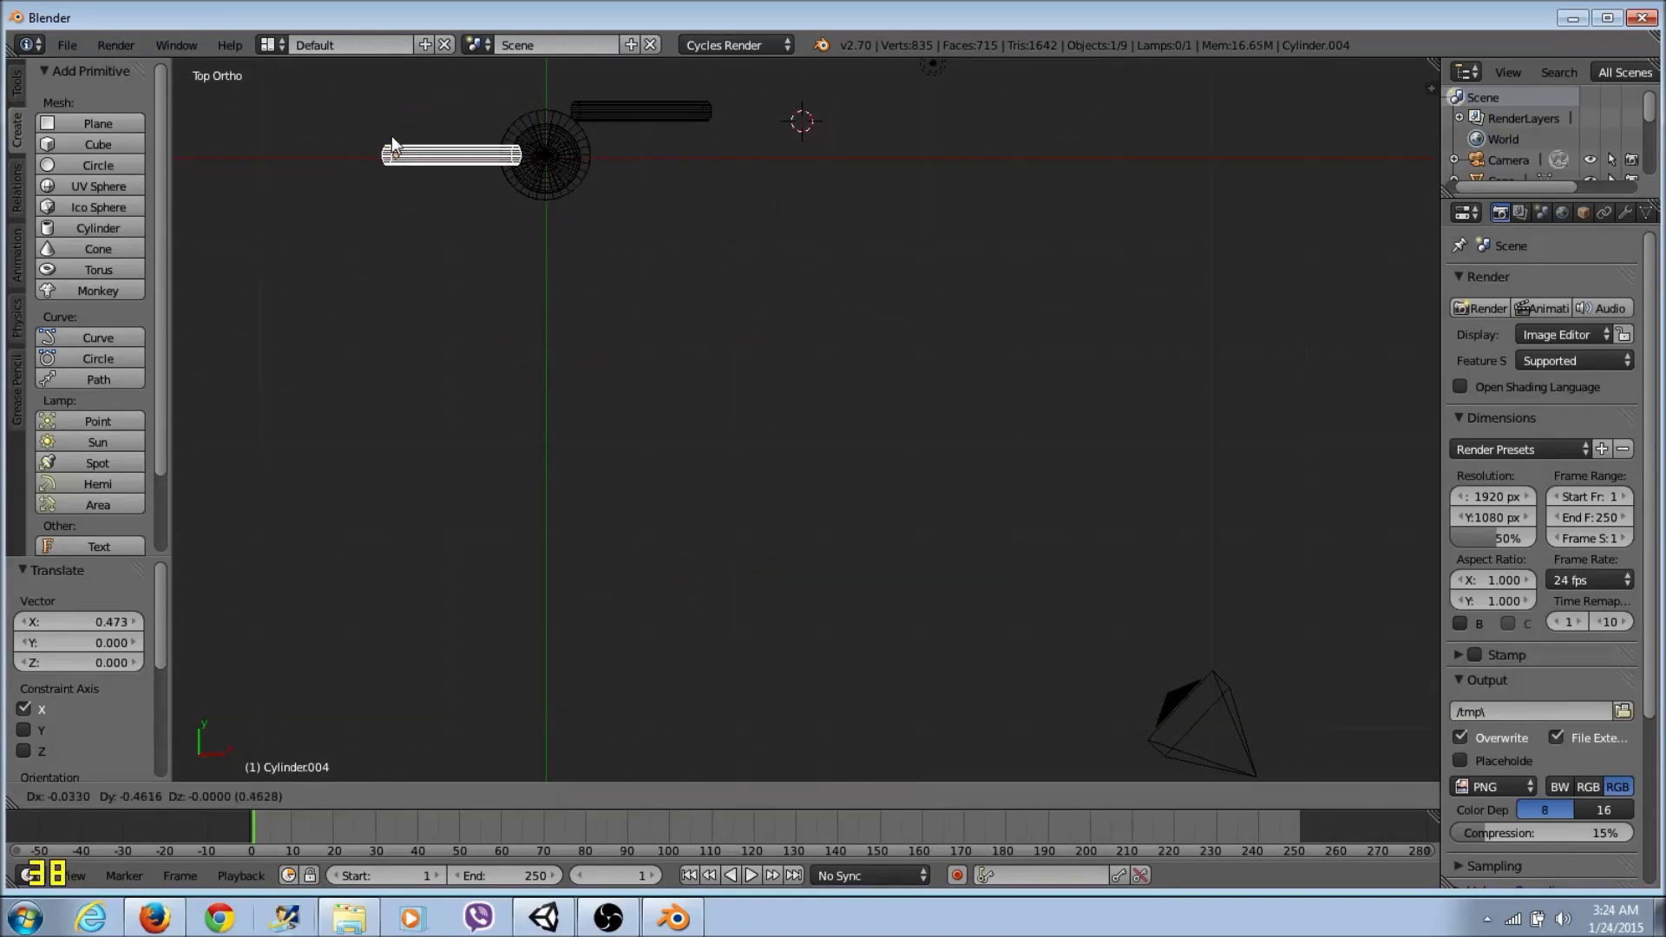
pyautogui.click(392, 137)
pyautogui.rightClick(617, 108)
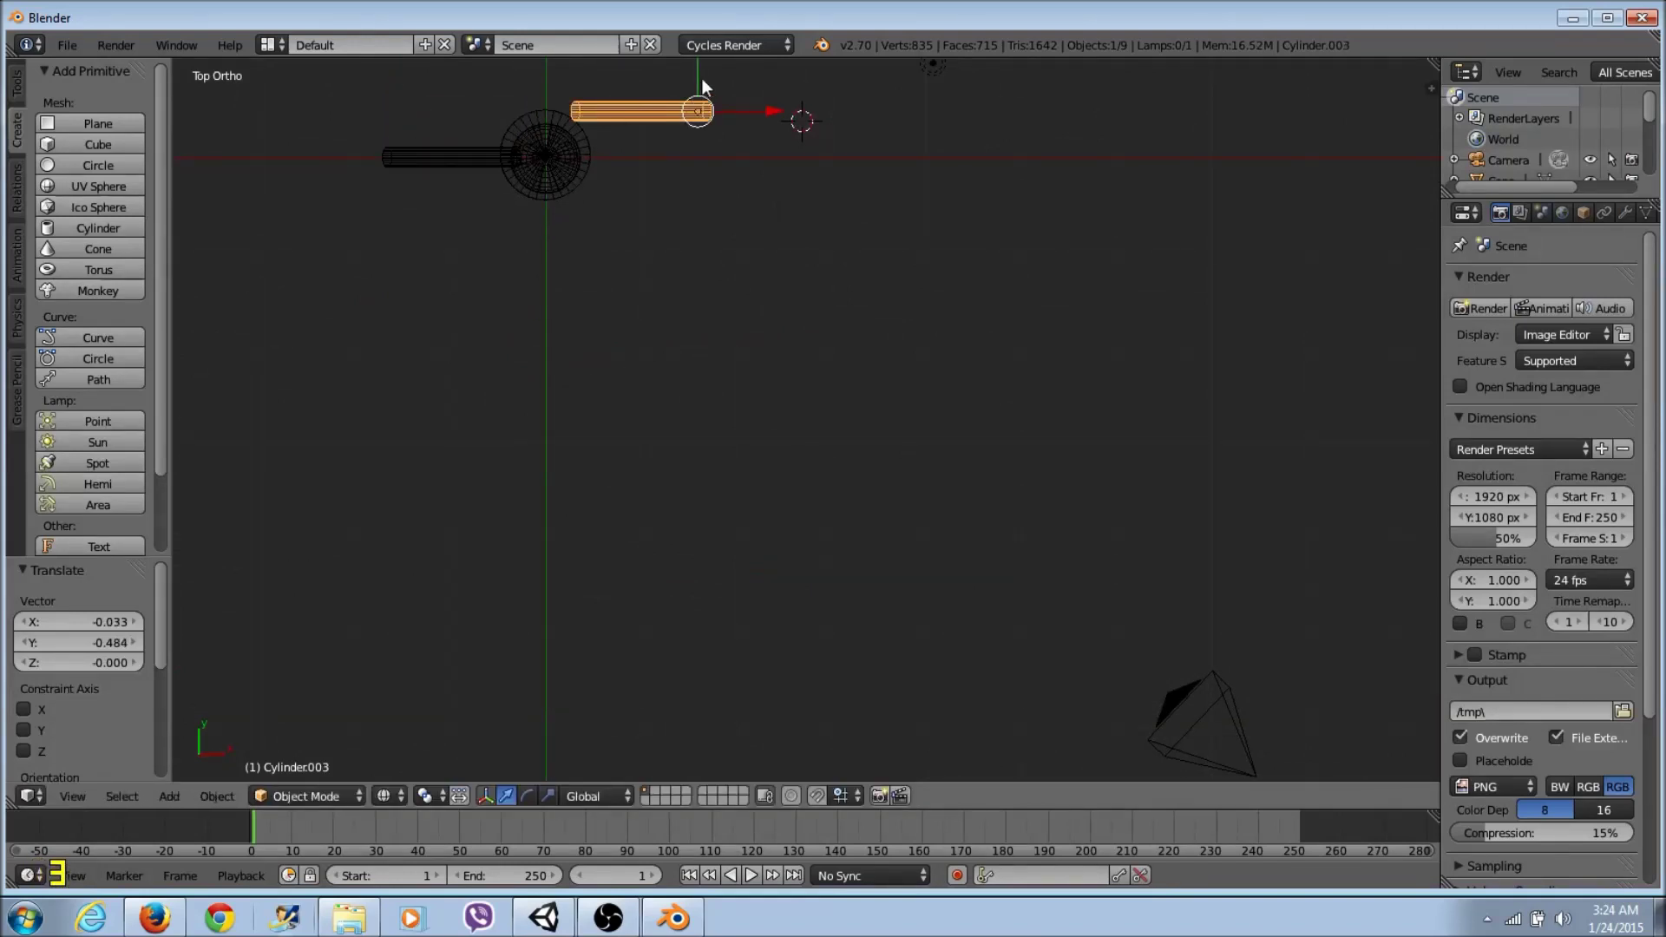
pyautogui.press('g')
pyautogui.press('y')
pyautogui.click(703, 132)
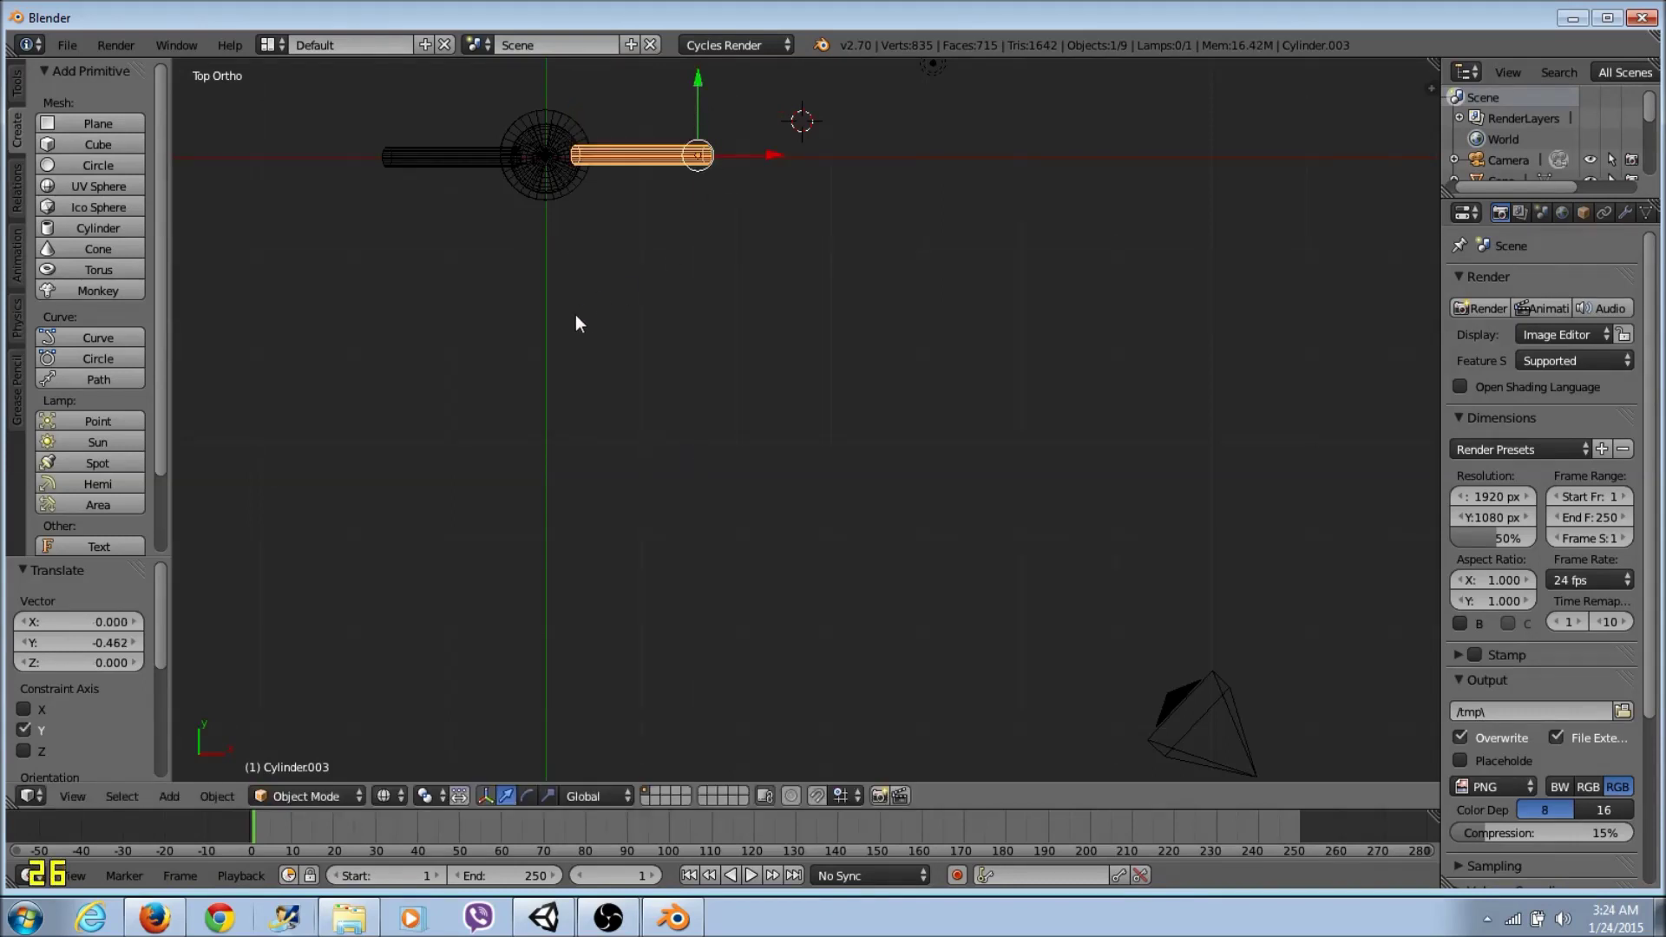
# Step: Switch the viewport to solid shading and check the assembled figure from several angles
pyautogui.press('KP_1')
pyautogui.moveTo(484, 389)
pyautogui.mouseDown(button='middle')
pyautogui.moveTo(366, 440)
pyautogui.moveTo(195, 453)
pyautogui.moveTo(225, 482)
pyautogui.moveTo(442, 477)
pyautogui.moveTo(423, 498)
pyautogui.moveTo(508, 580)
pyautogui.mouseUp(button='middle')
pyautogui.press('z')
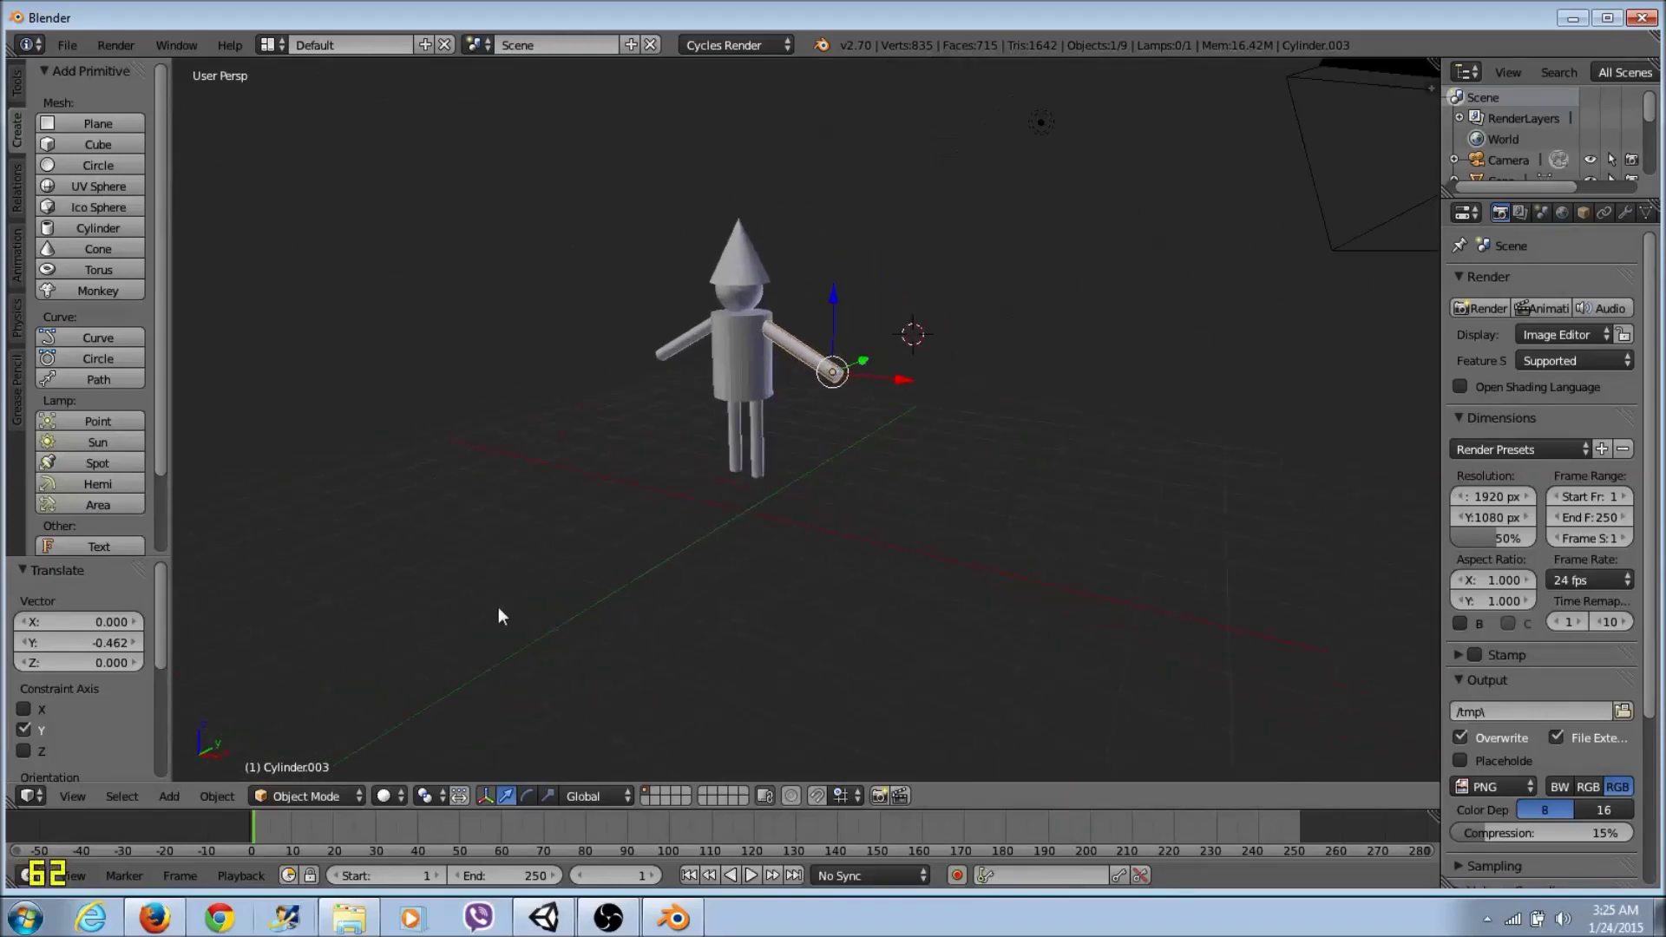
pyautogui.click(346, 796)
pyautogui.click(382, 797)
pyautogui.click(383, 797)
pyautogui.click(398, 726)
pyautogui.moveTo(595, 448)
pyautogui.mouseDown(button='middle')
pyautogui.moveTo(755, 465)
pyautogui.moveTo(519, 446)
pyautogui.moveTo(360, 464)
pyautogui.moveTo(1406, 463)
pyautogui.moveTo(439, 457)
pyautogui.moveTo(503, 435)
pyautogui.moveTo(473, 473)
pyautogui.moveTo(305, 495)
pyautogui.moveTo(332, 466)
pyautogui.mouseUp(button='middle')
pyautogui.scroll(2, 512, 438)
pyautogui.scroll(-3, 306, 495)
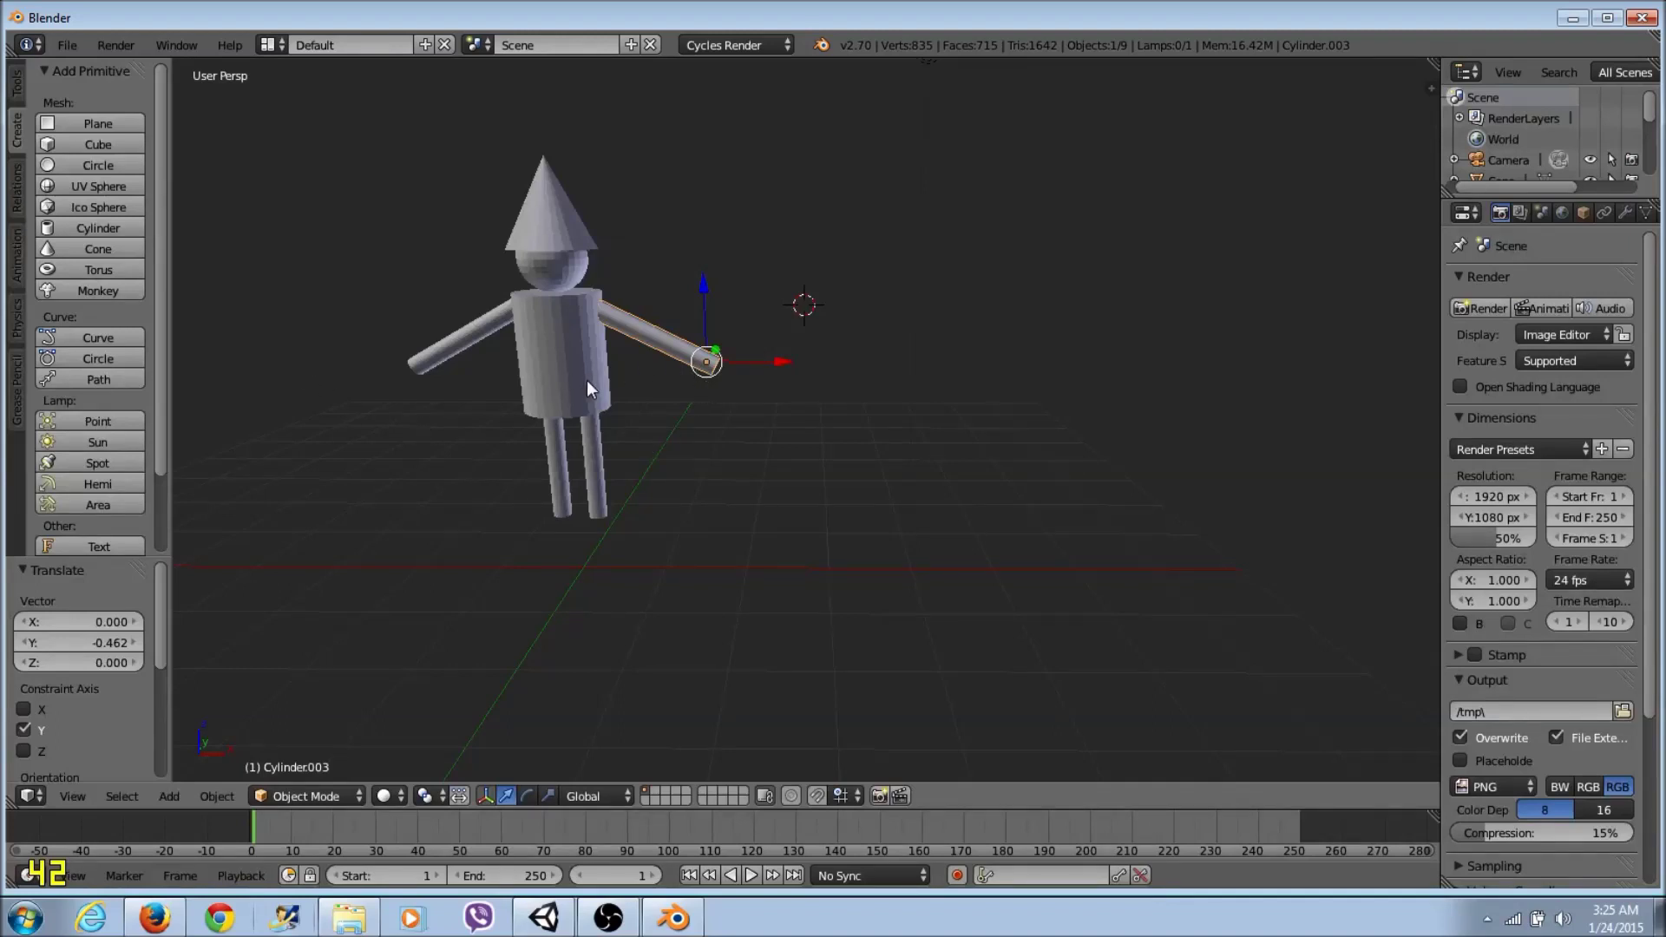
# Step: Select the hat, head, arms, body and legs one at a time to check that they are separate objects
pyautogui.rightClick(571, 227)
pyautogui.rightClick(545, 273)
pyautogui.rightClick(494, 320)
pyautogui.rightClick(529, 391)
pyautogui.rightClick(560, 460)
pyautogui.rightClick(603, 455)
pyautogui.rightClick(685, 356)
pyautogui.rightClick(568, 364)
pyautogui.rightClick(554, 278)
pyautogui.rightClick(547, 231)
pyautogui.rightClick(476, 325)
pyautogui.rightClick(535, 362)
pyautogui.rightClick(540, 462)
pyautogui.rightClick(602, 462)
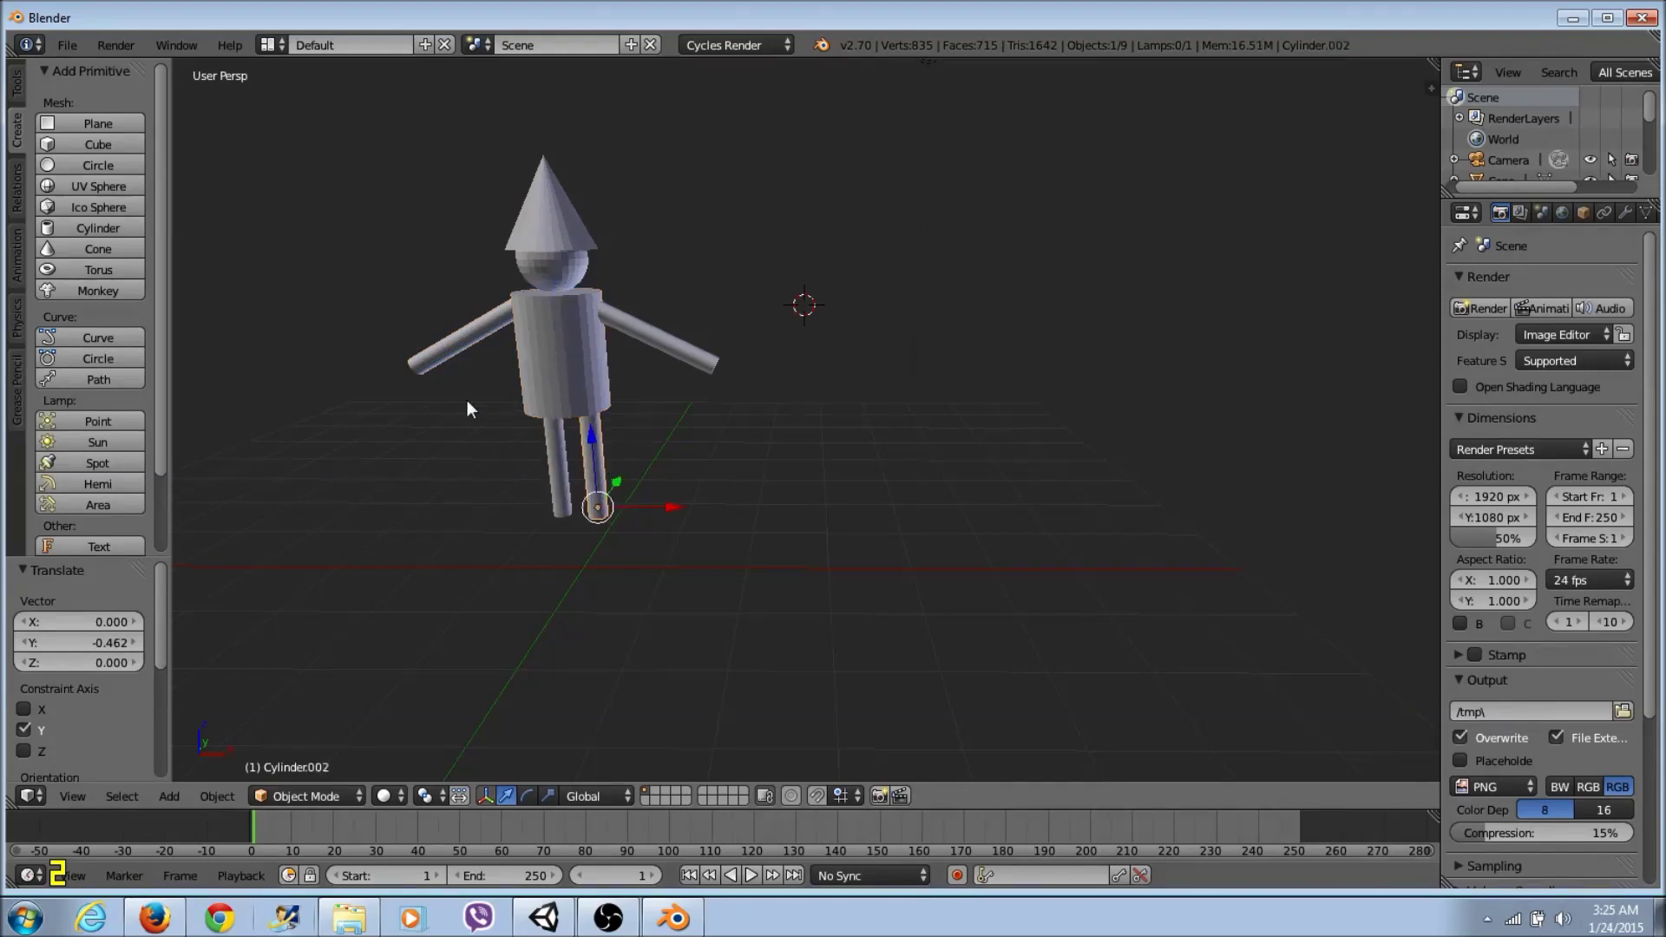
# Step: Select the cone, head, body, both arms and both legs together and join them into one object
pyautogui.rightClick(578, 218)
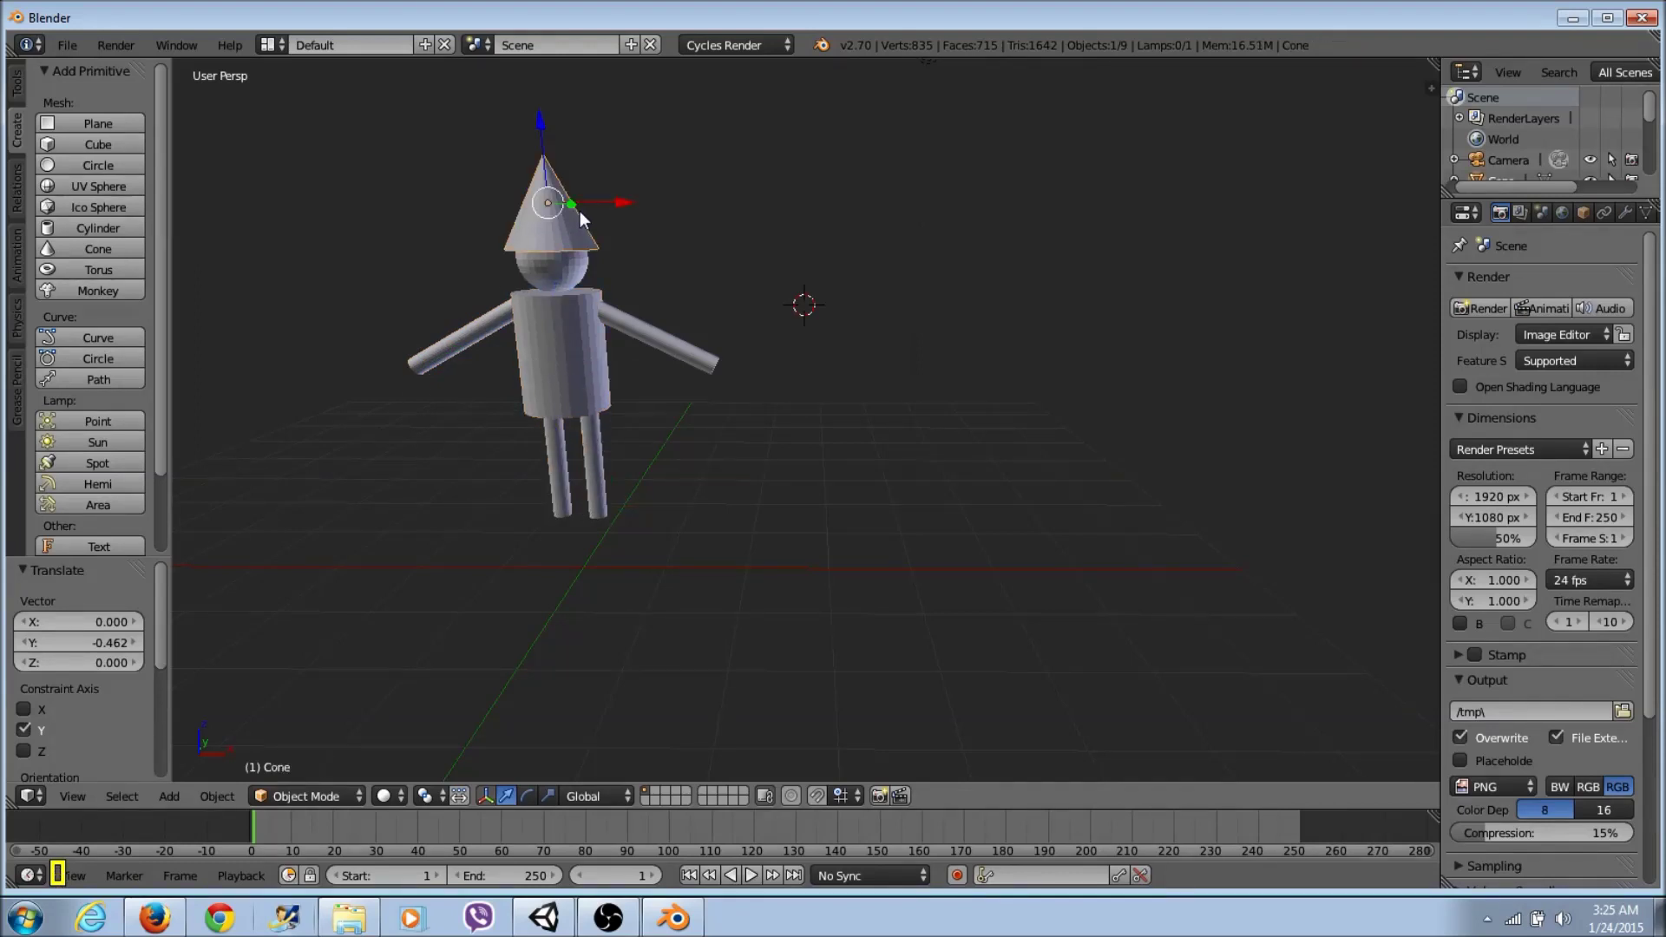
pyautogui.keyDown('shift'); pyautogui.rightClick(545, 267); pyautogui.keyUp('shift')
pyautogui.keyDown('shift'); pyautogui.rightClick(488, 325); pyautogui.keyUp('shift')
pyautogui.keyDown('shift'); pyautogui.rightClick(546, 394); pyautogui.keyUp('shift')
pyautogui.keyDown('shift'); pyautogui.rightClick(551, 470); pyautogui.keyUp('shift')
pyautogui.keyDown('shift'); pyautogui.rightClick(595, 472); pyautogui.keyUp('shift')
pyautogui.keyDown('shift'); pyautogui.rightClick(640, 343); pyautogui.keyUp('shift')
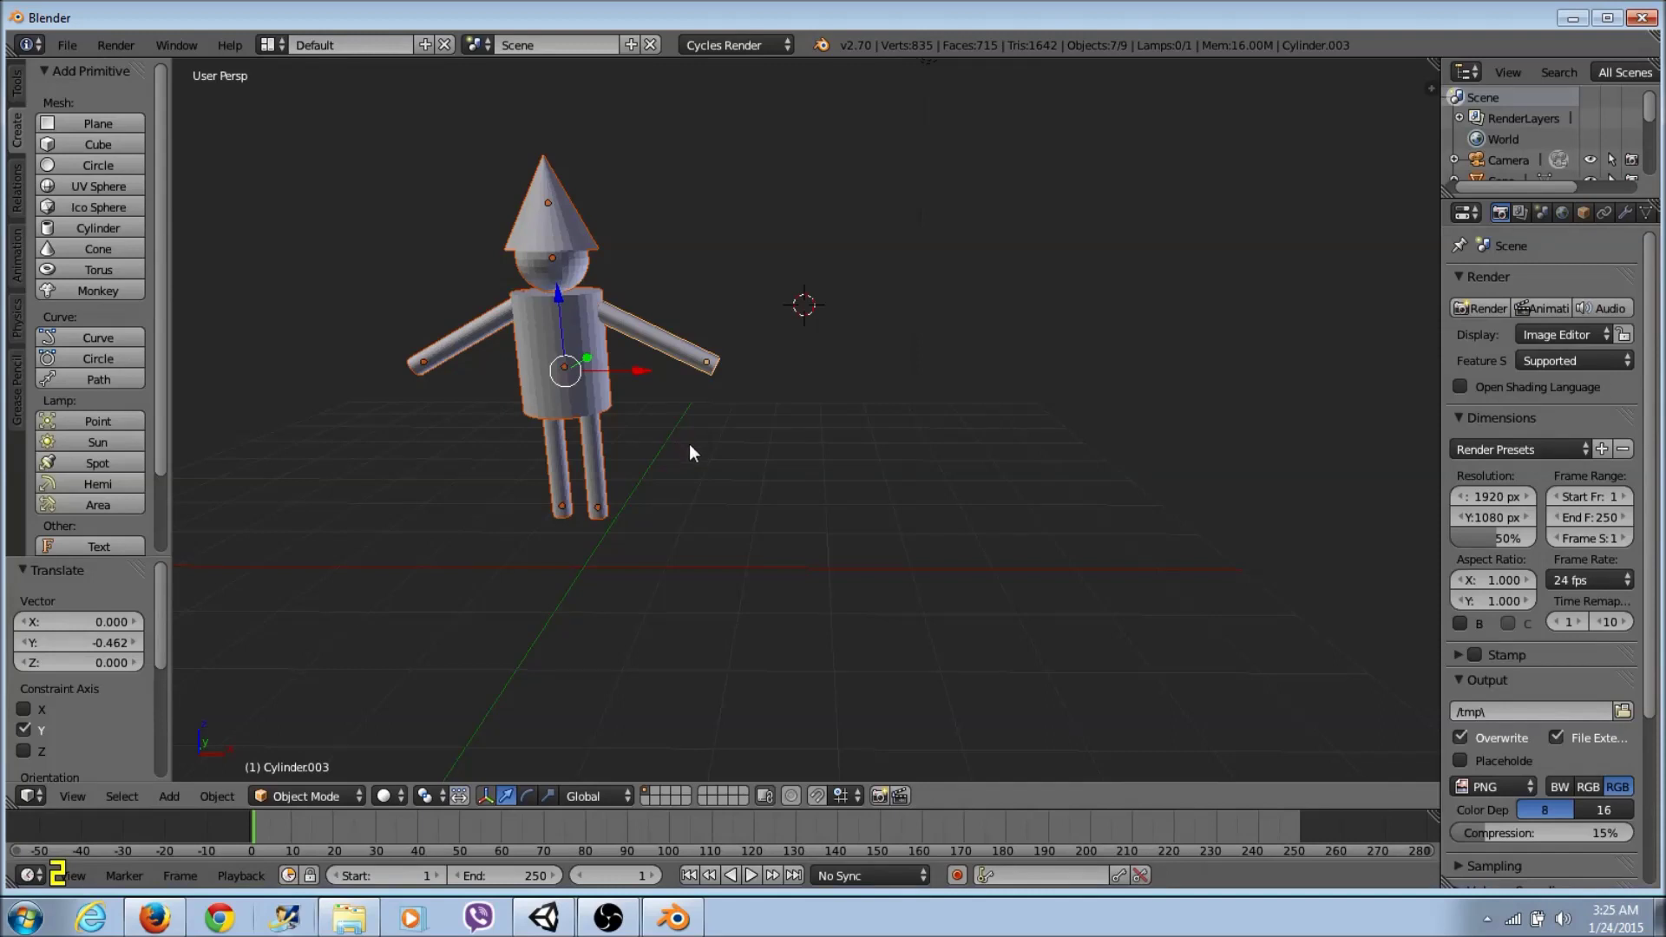
pyautogui.hotkey('ctrl', 'j')
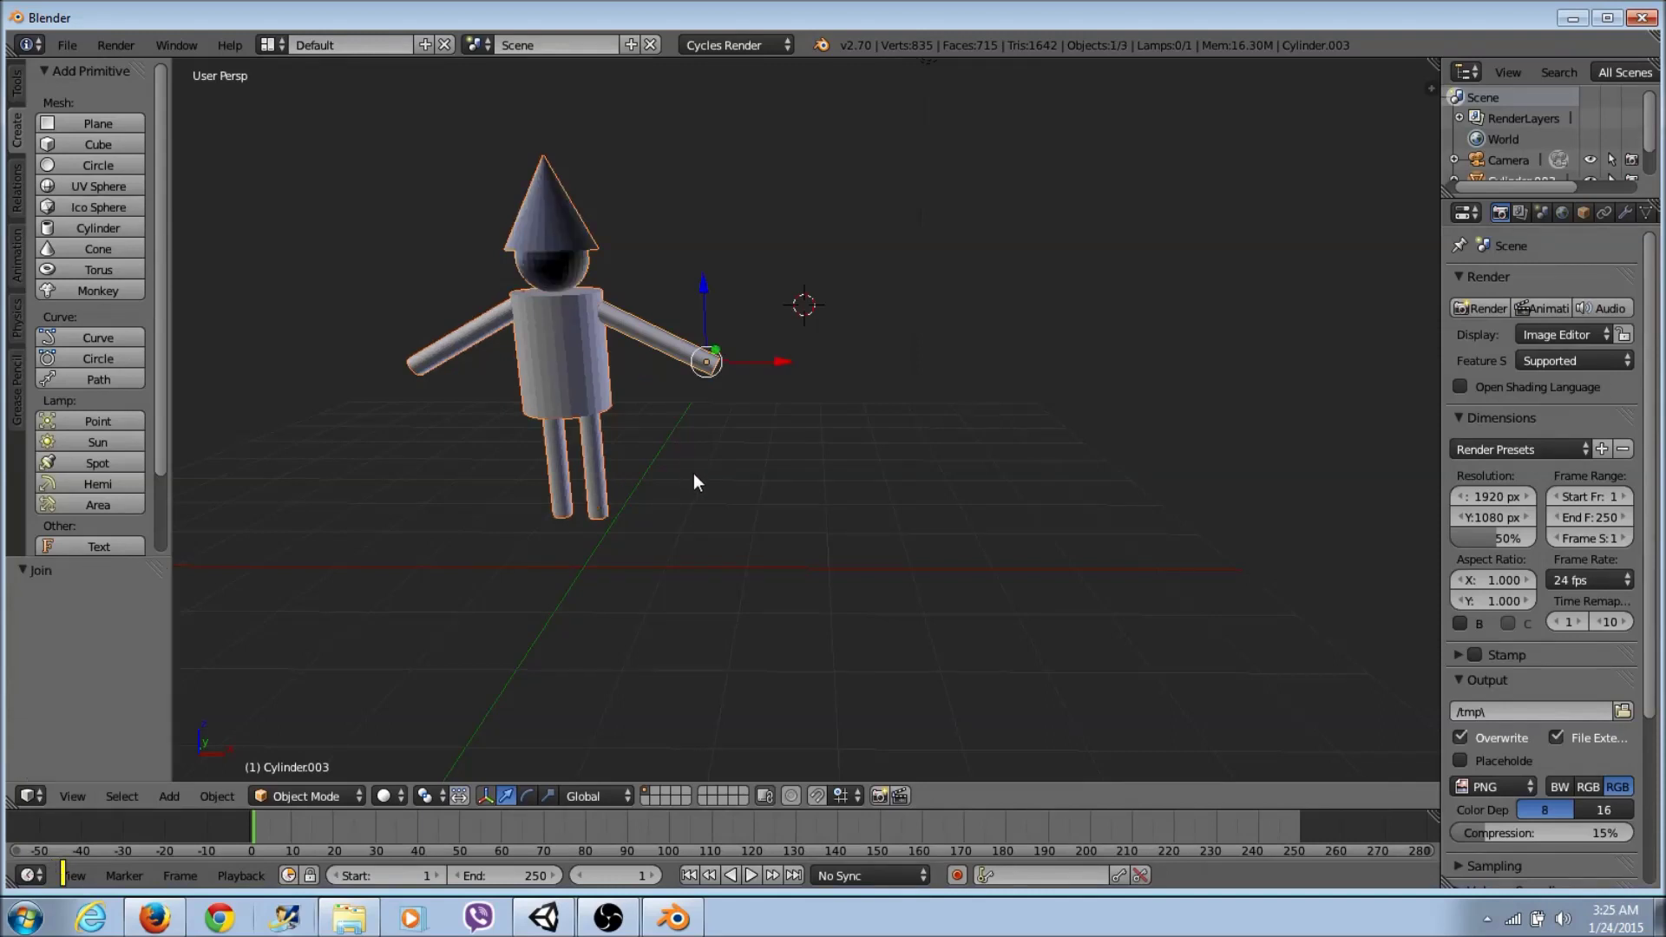
# Step: Examine the joined figure up close from different angles
pyautogui.click(707, 443)
pyautogui.click(781, 257)
pyautogui.click(570, 362)
pyautogui.press('KP_6')
pyautogui.moveTo(652, 371); pyautogui.dragTo(567, 408, button='middle')
pyautogui.scroll(6, 703, 448)
pyautogui.moveTo(709, 408); pyautogui.dragTo(716, 444, button='middle')
pyautogui.click(795, 458)
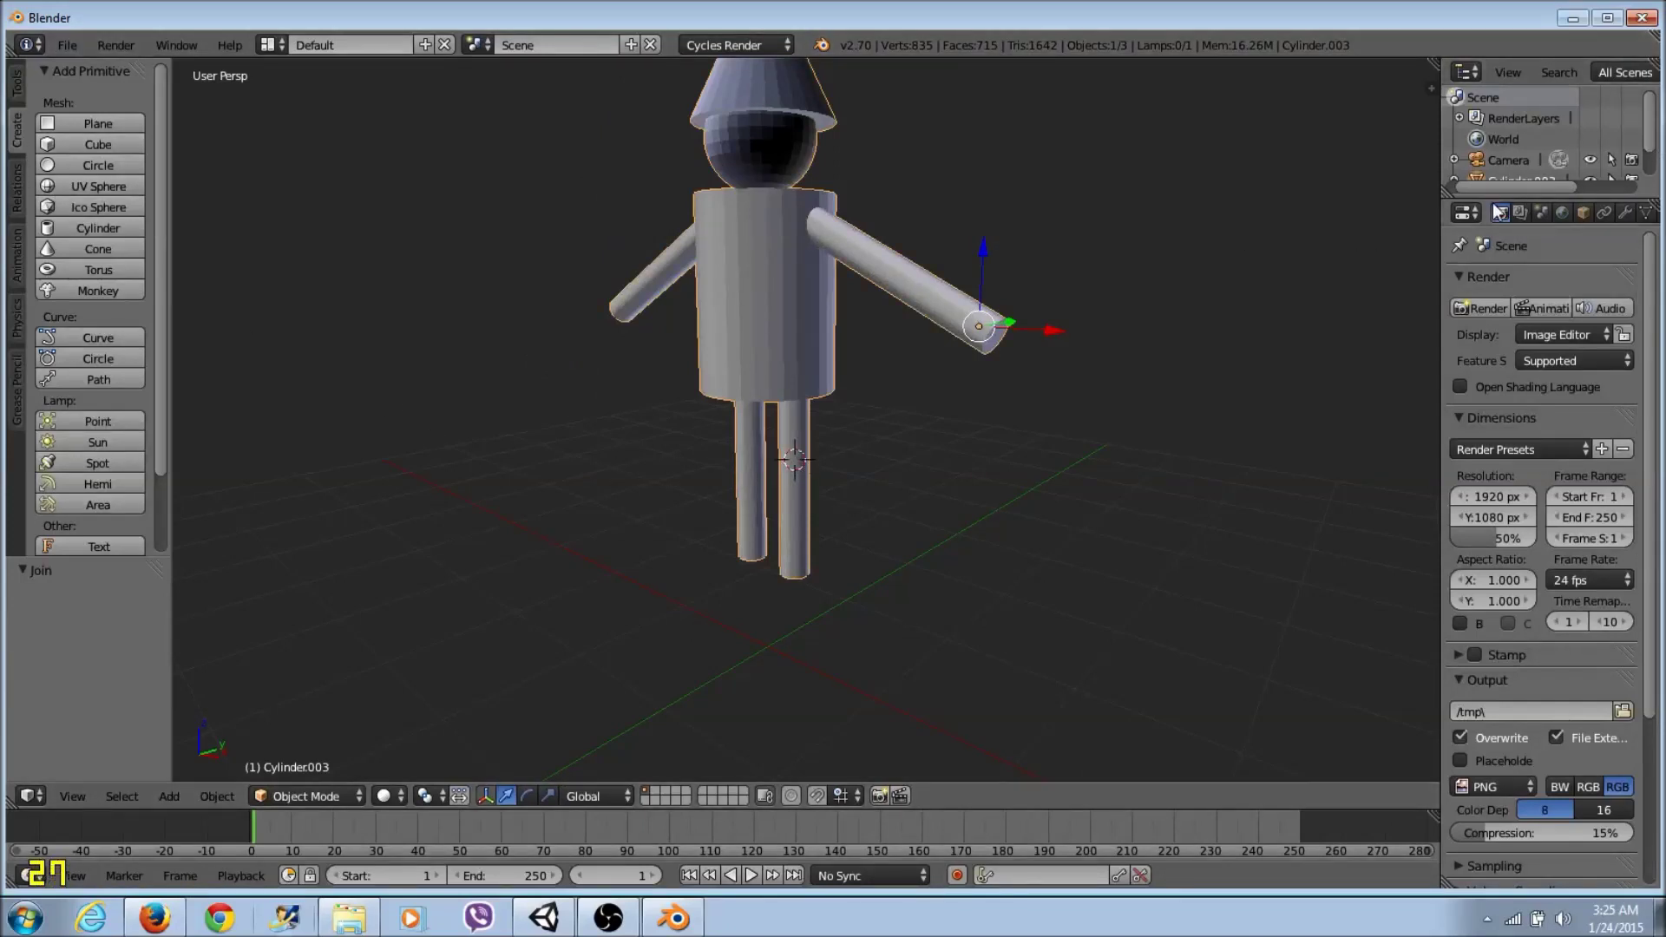
# Step: Render the scene to check the figure's framing, and return to the 3D view
pyautogui.click(1483, 308)
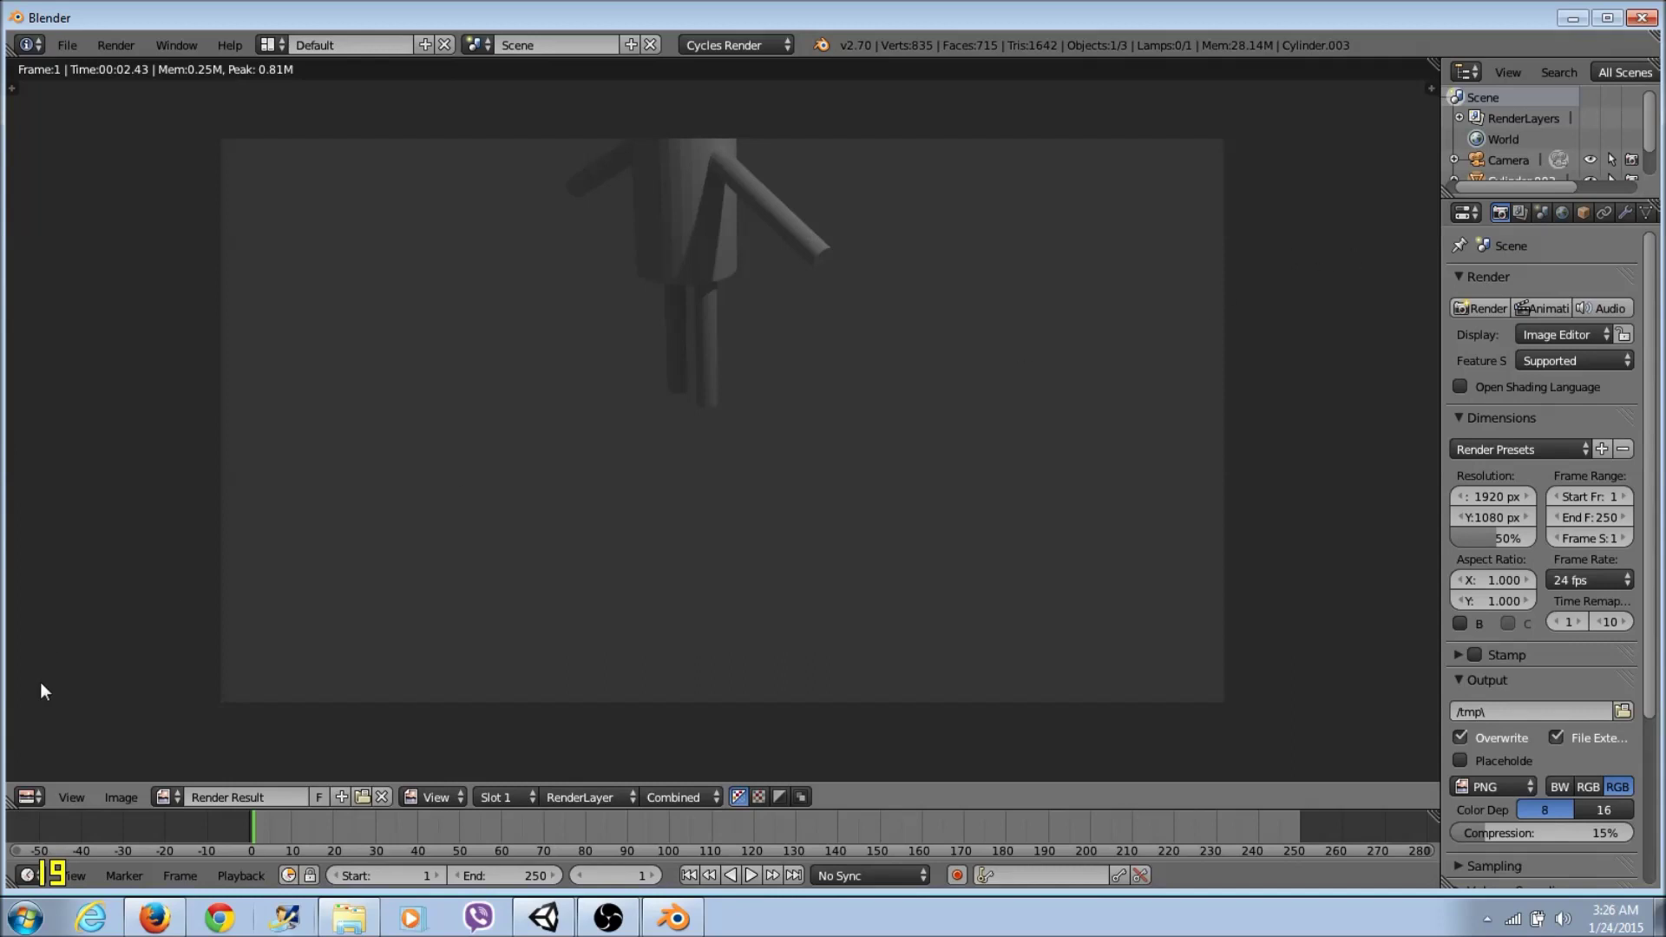
pyautogui.click(29, 797)
pyautogui.click(63, 765)
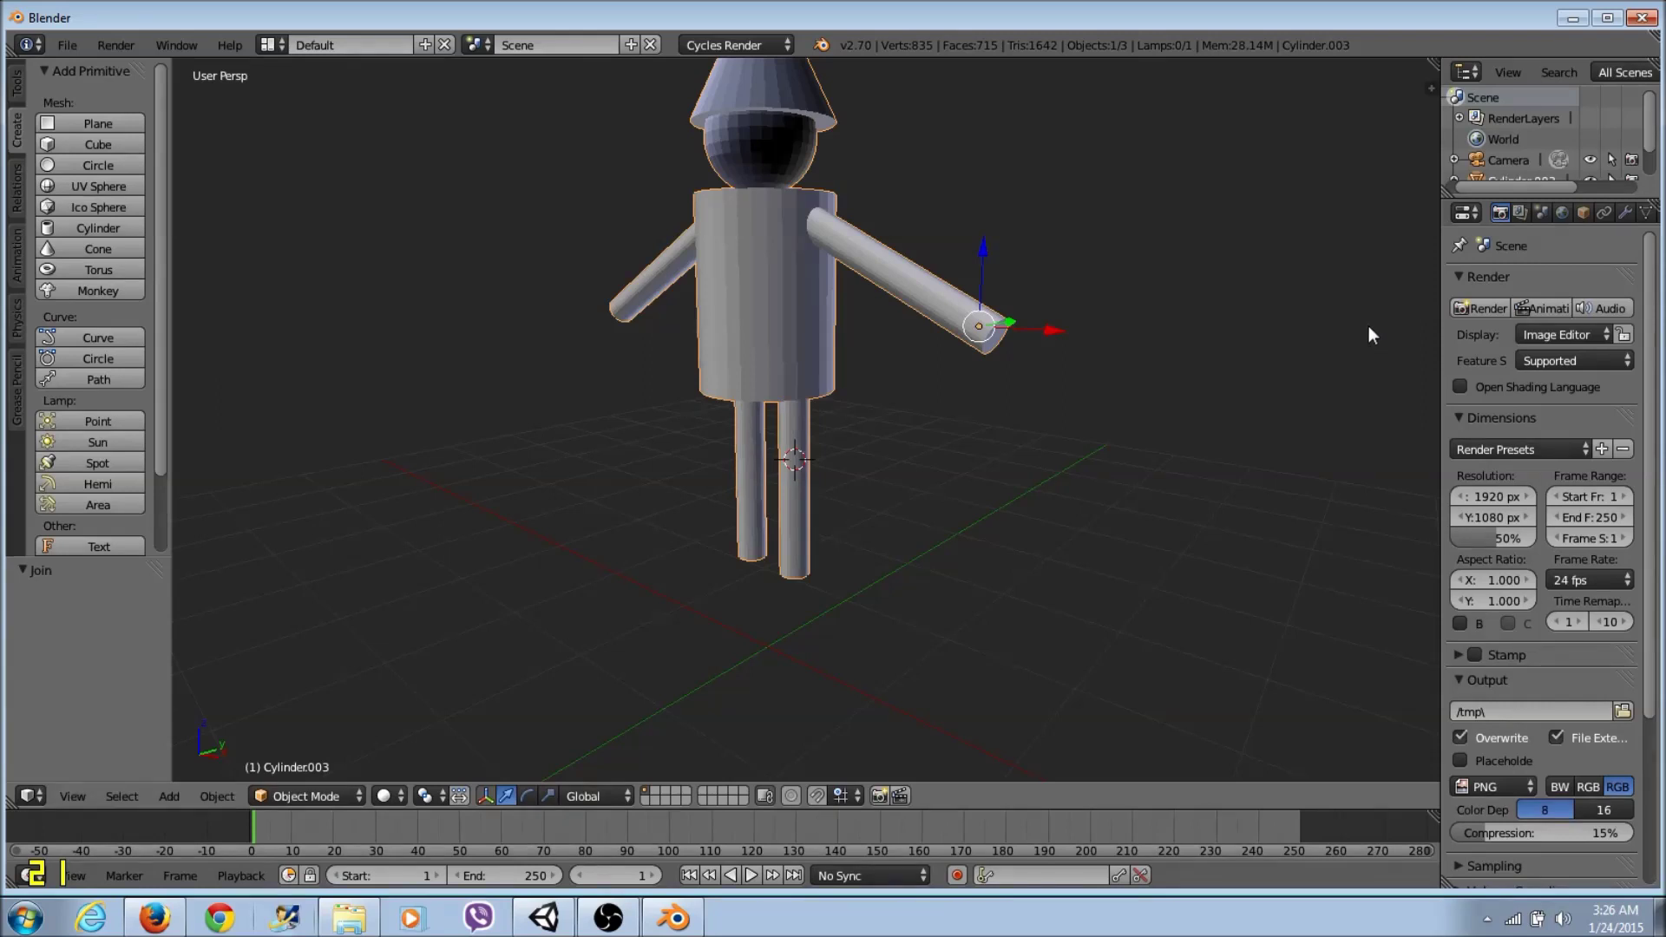
# Step: Look through the camera at the figure and select the camera by its frame
pyautogui.press('KP_0')
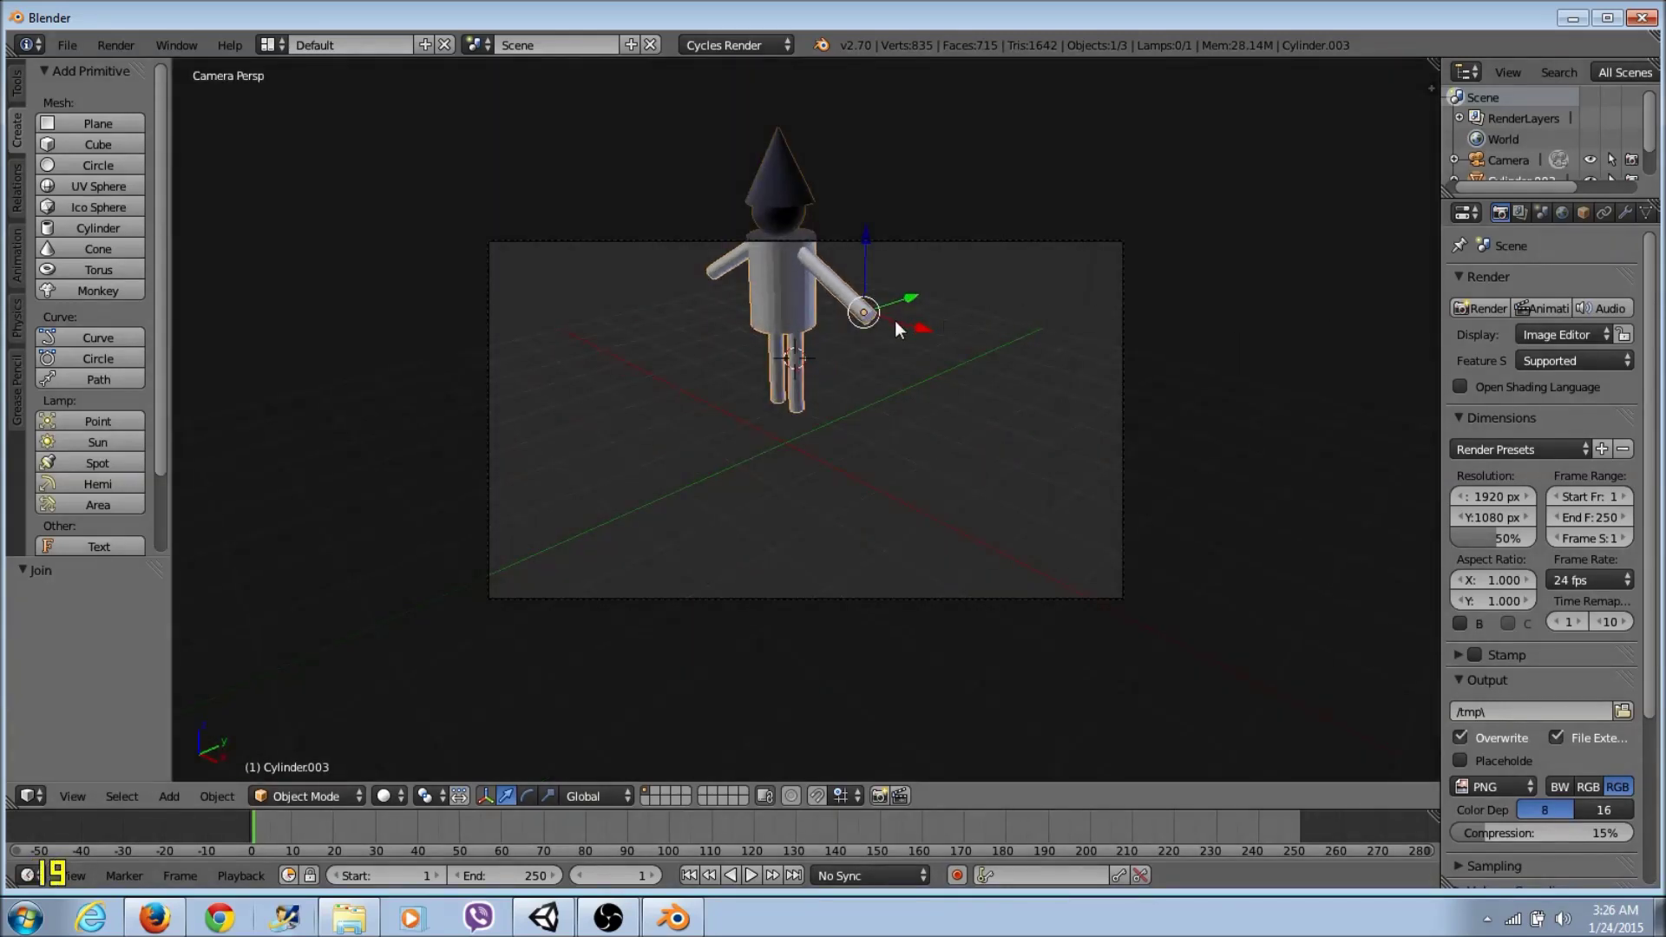
pyautogui.keyDown('shift'); pyautogui.moveTo(903, 321); pyautogui.dragTo(866, 364, button='middle'); pyautogui.keyUp('shift')
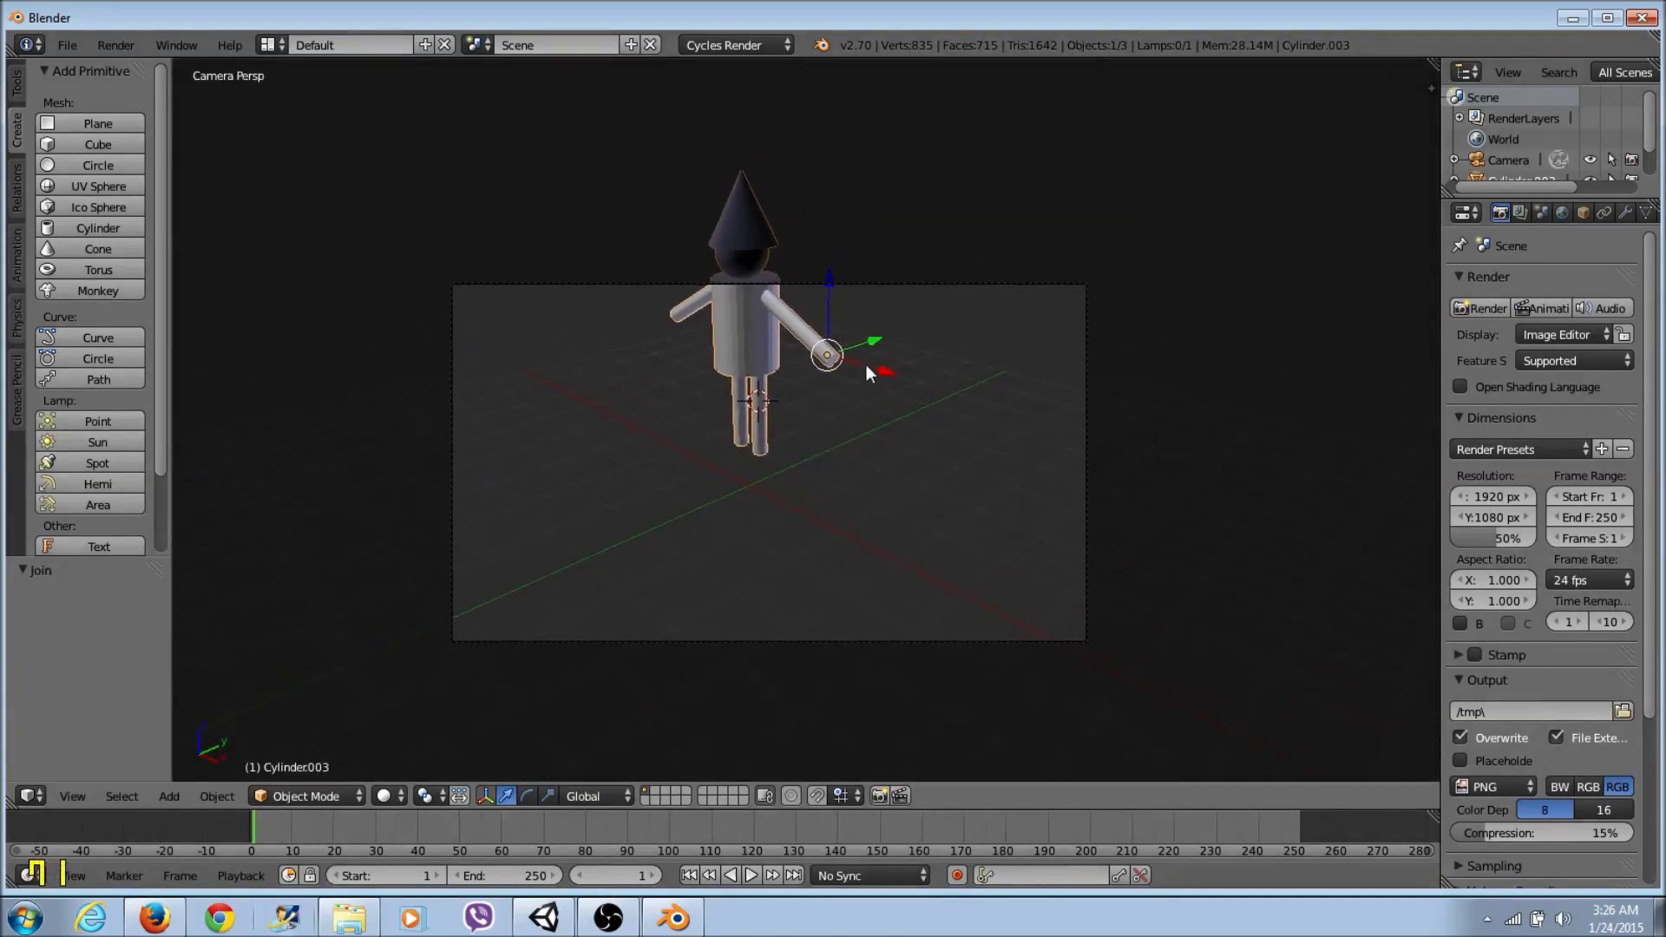
pyautogui.scroll(2, 864, 360)
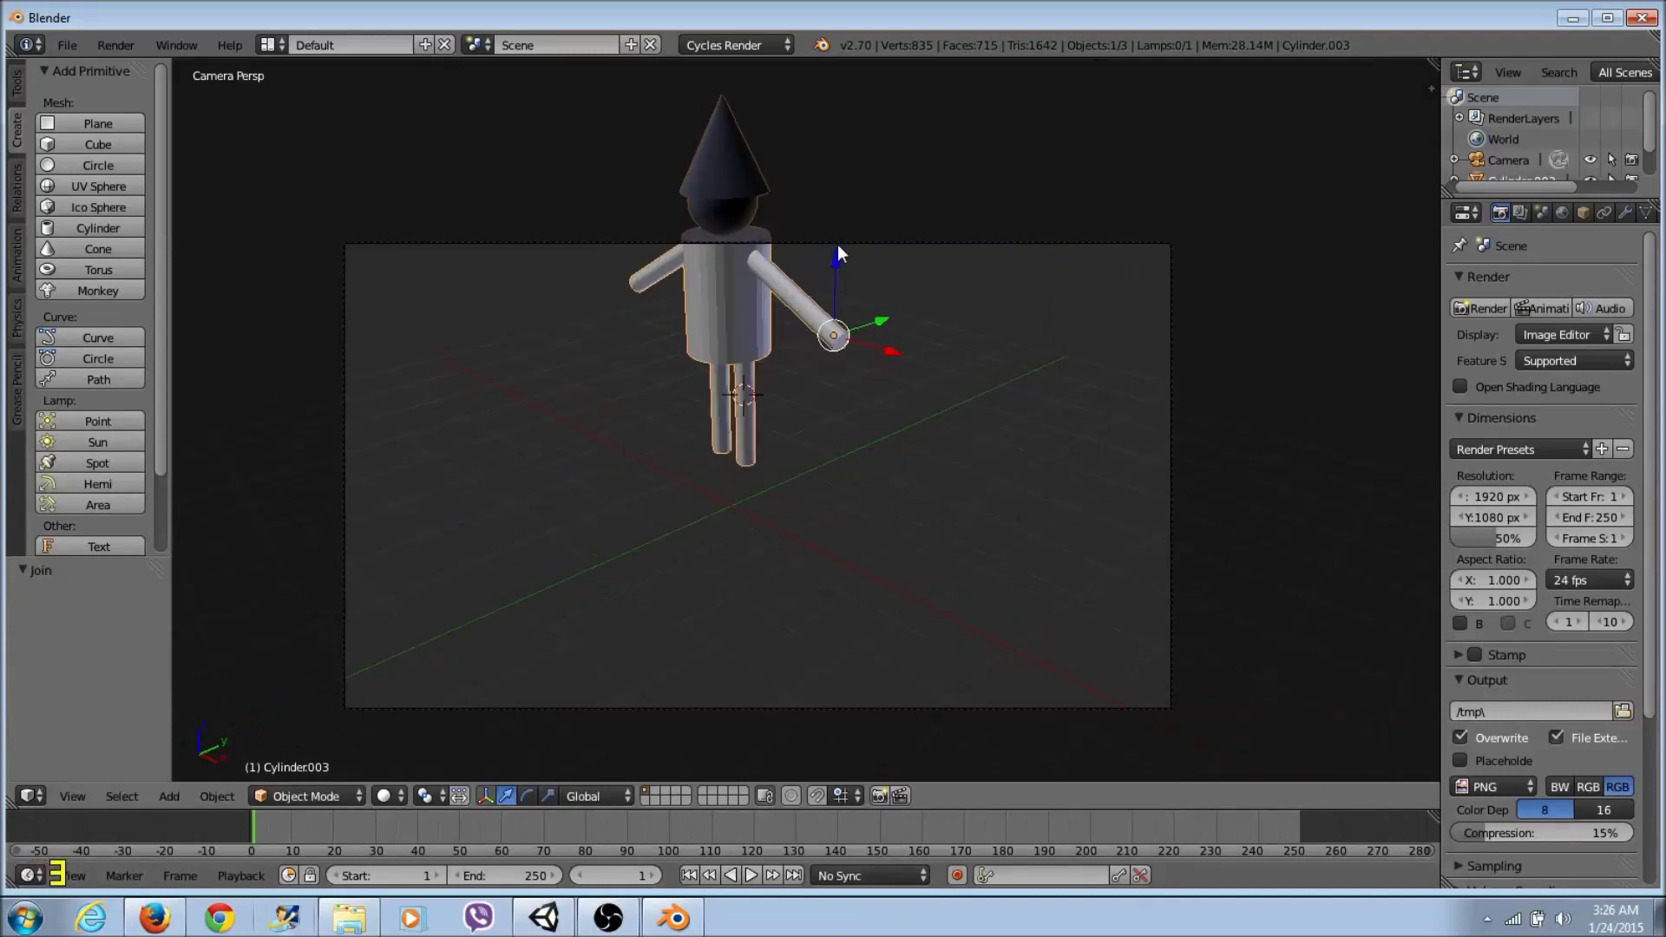
pyautogui.rightClick(838, 244)
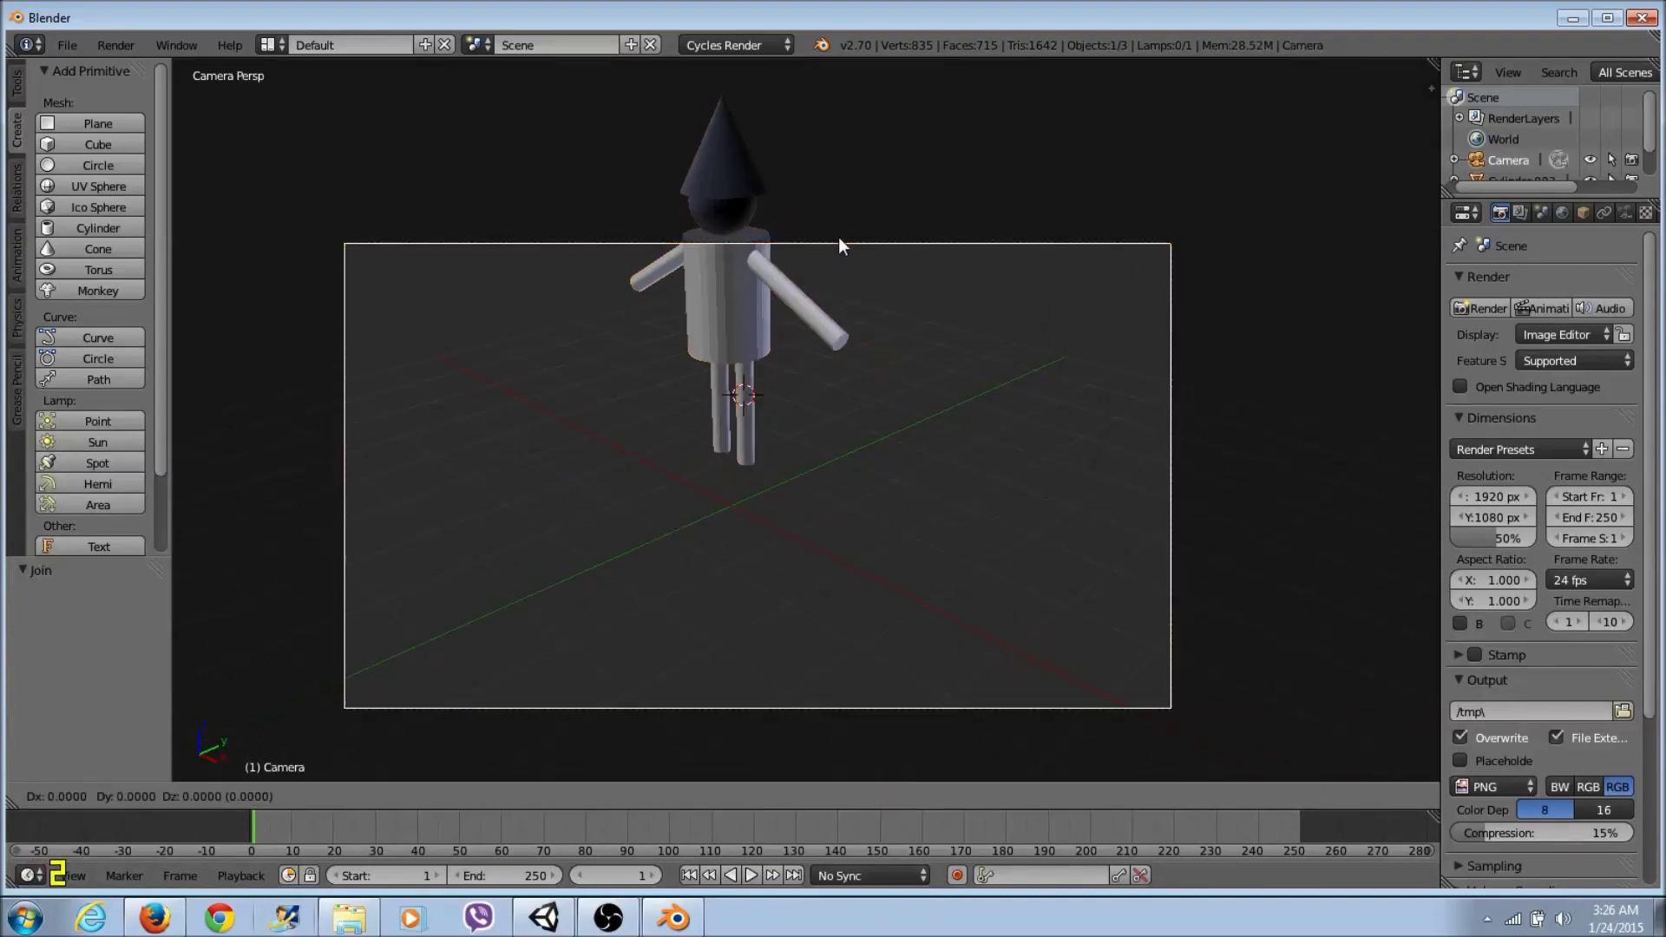
pyautogui.click(839, 239)
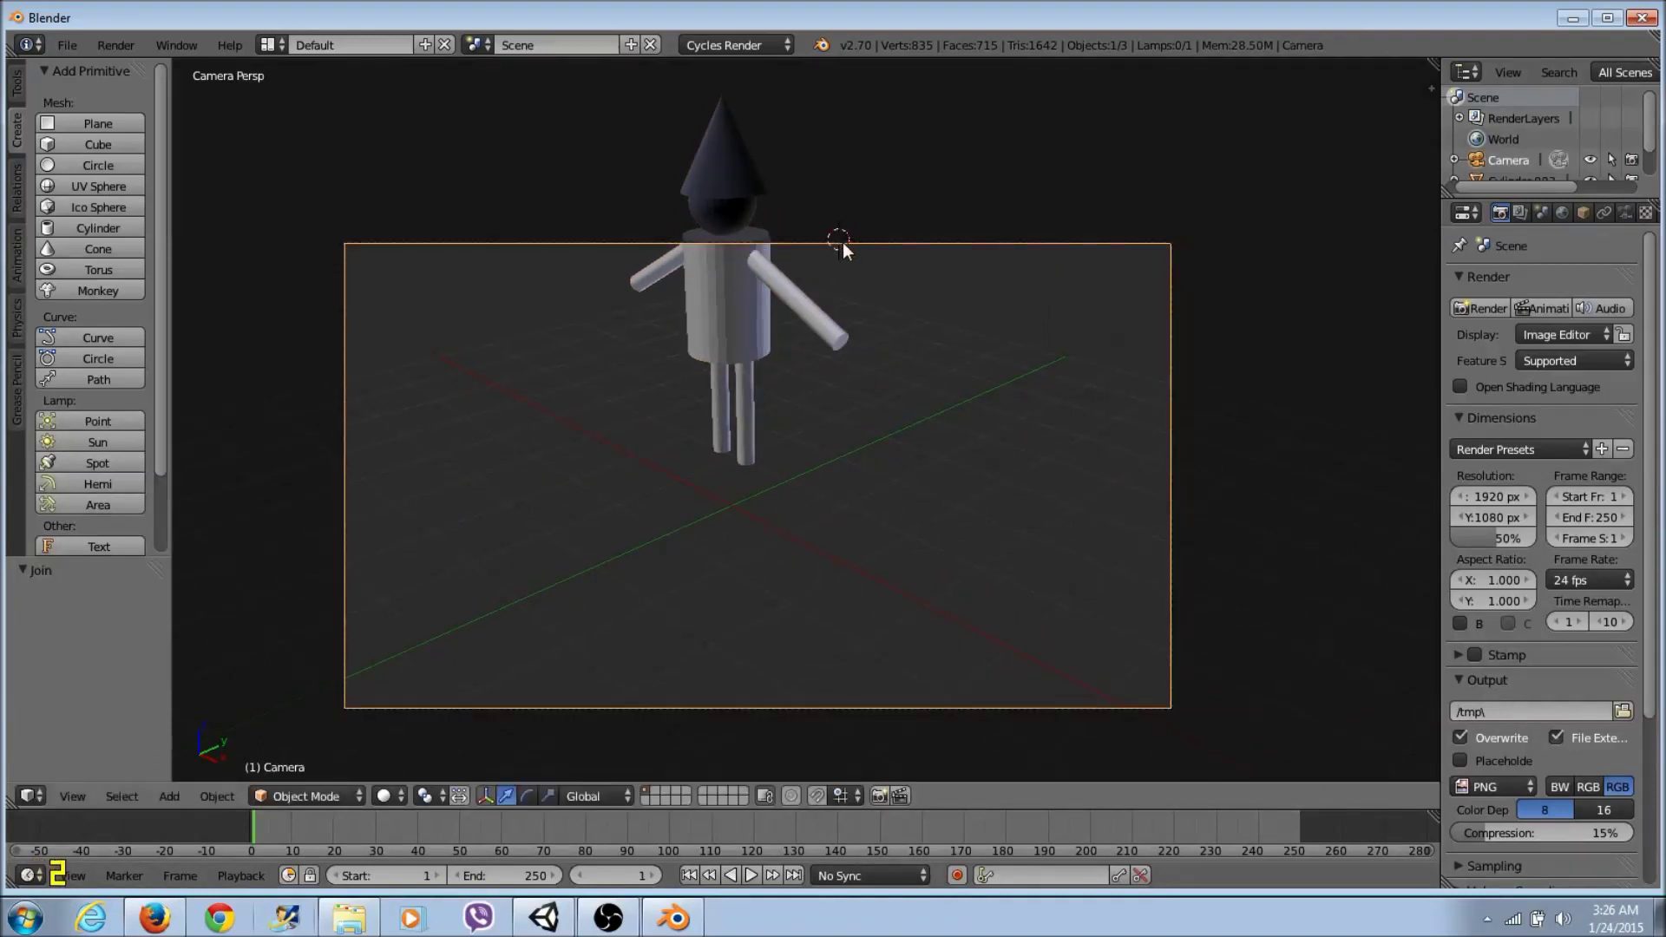
pyautogui.click(921, 245)
pyautogui.moveTo(898, 241)
pyautogui.mouseDown(button='middle')
pyautogui.moveTo(873, 253)
pyautogui.moveTo(883, 236)
pyautogui.mouseUp(button='middle')
pyautogui.press('KP_0')
pyautogui.press('KP_0')
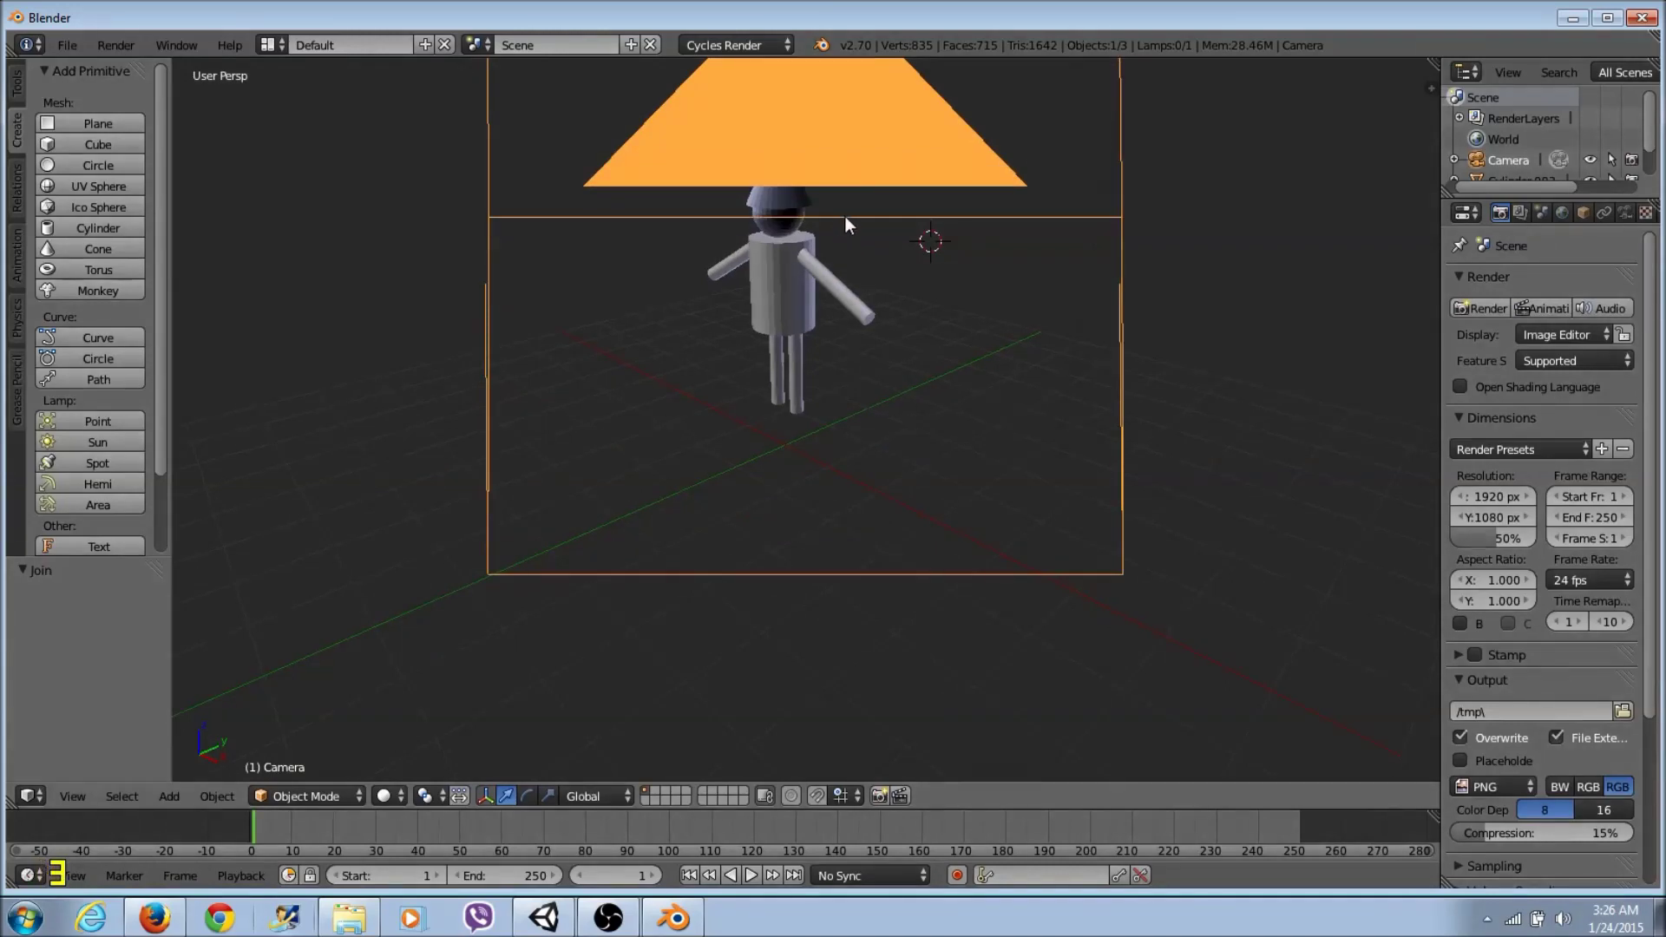
pyautogui.press('KP_0')
pyautogui.scroll(2, 850, 219)
pyautogui.scroll(-1, 850, 224)
pyautogui.rightClick(858, 255)
pyautogui.press('g')
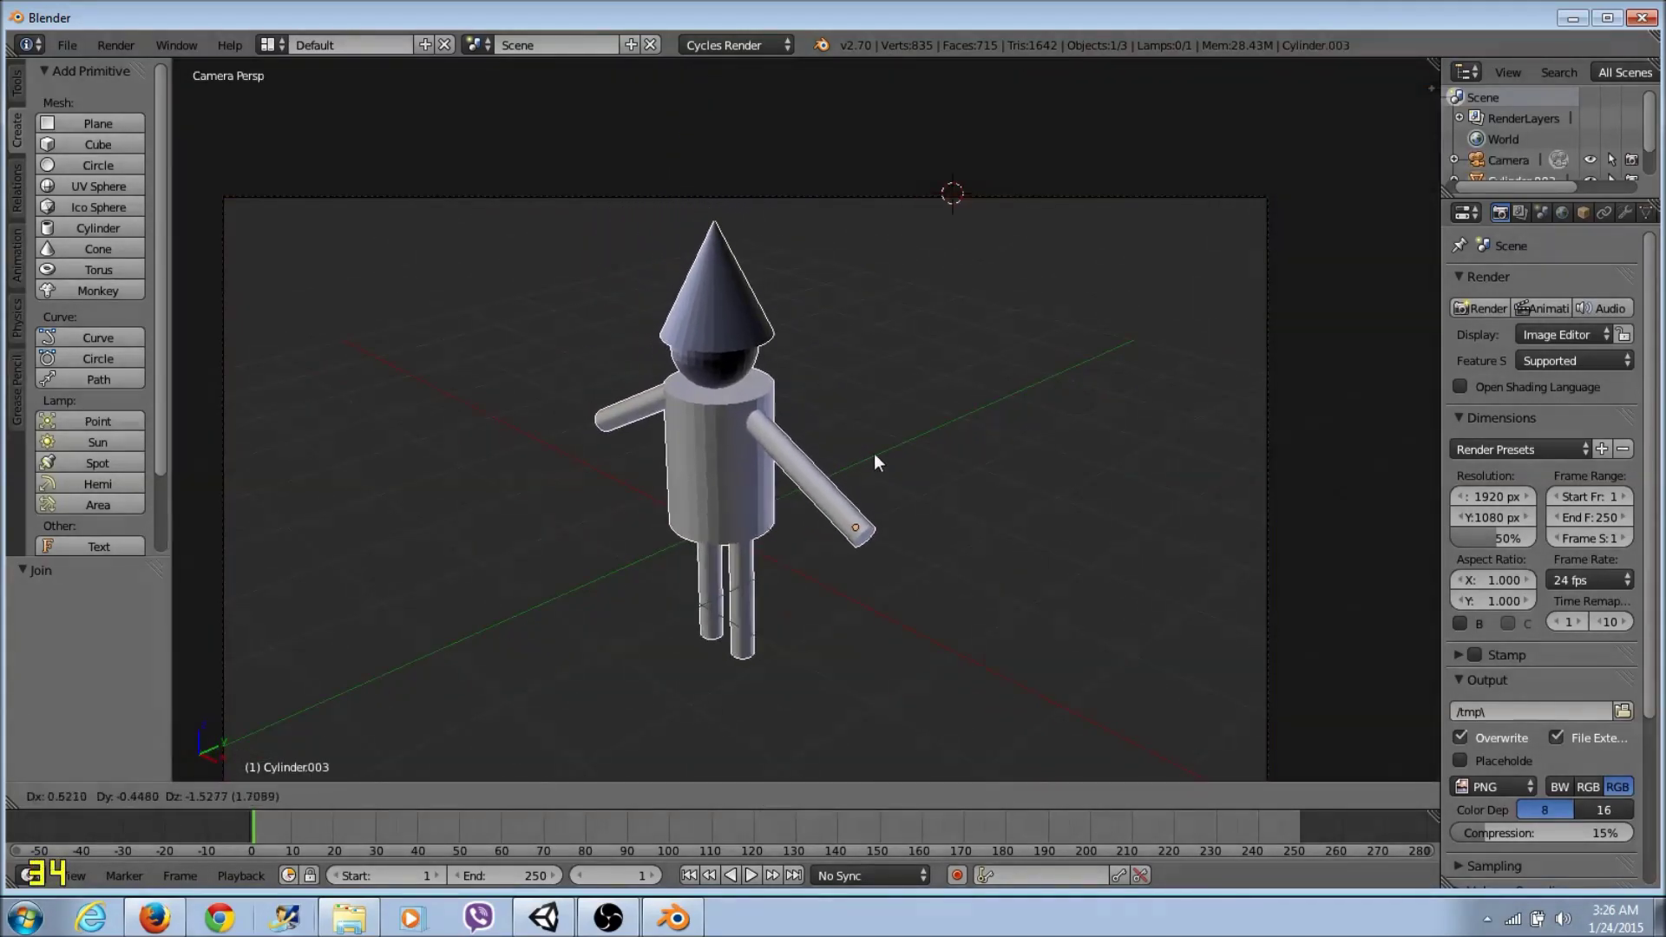
pyautogui.rightClick(823, 367)
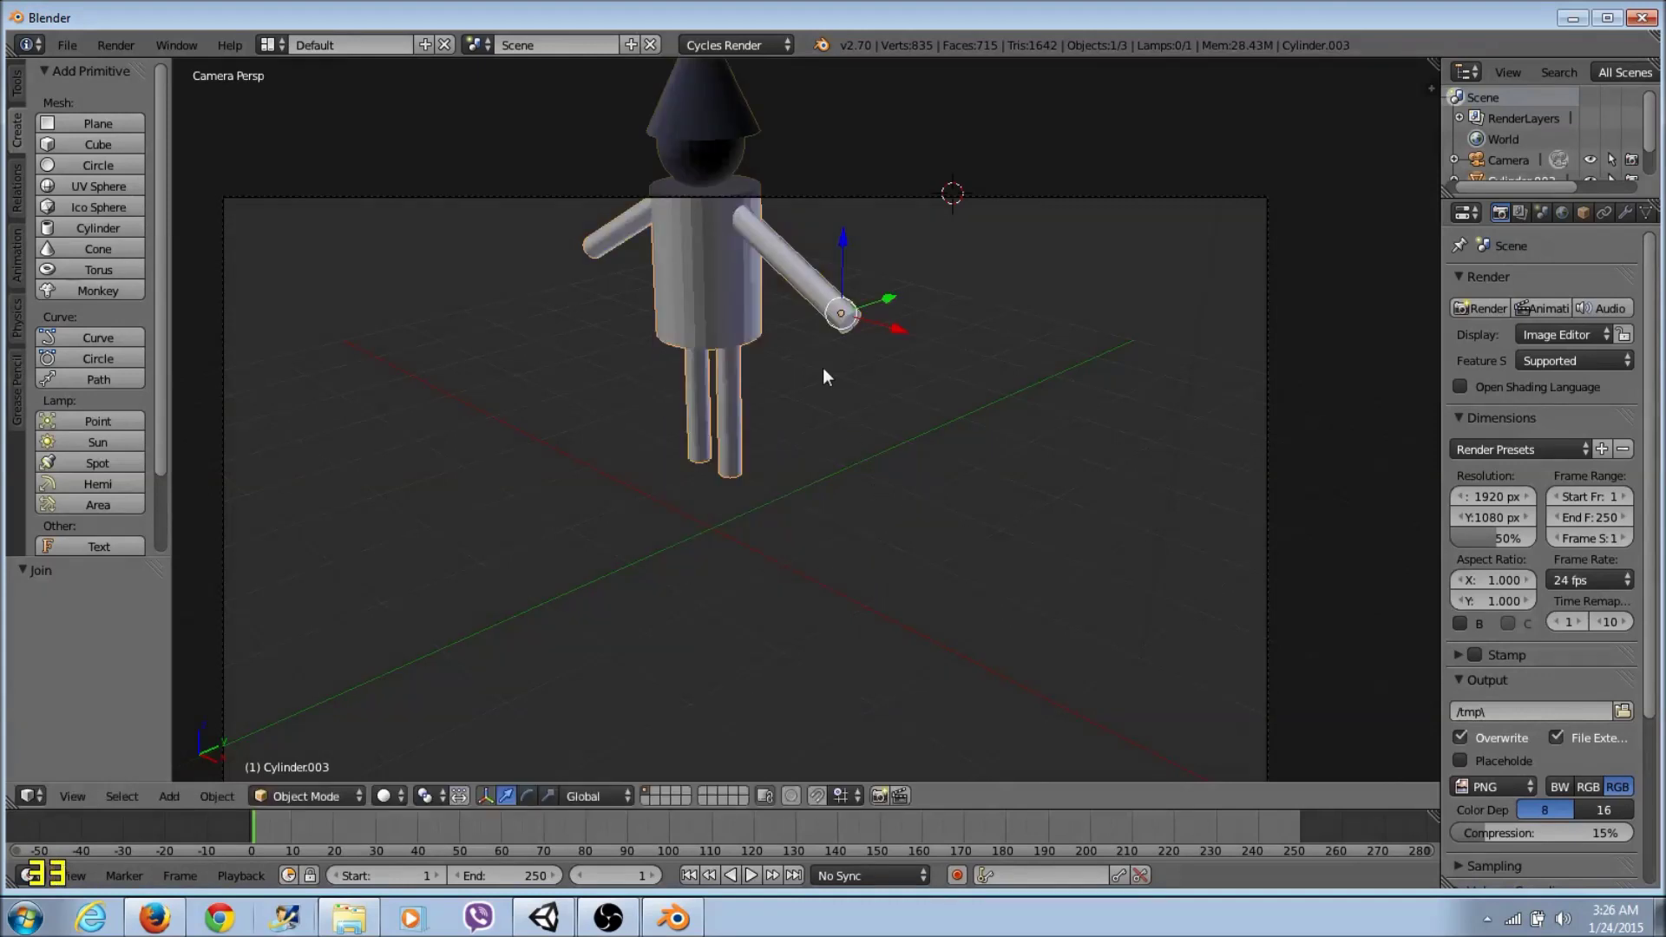
# Step: Move the camera by about -0.95 in X, 0.42 in Y and 1.97 in Z to fit the whole figure in its frame
pyautogui.rightClick(1267, 230)
pyautogui.press('g')
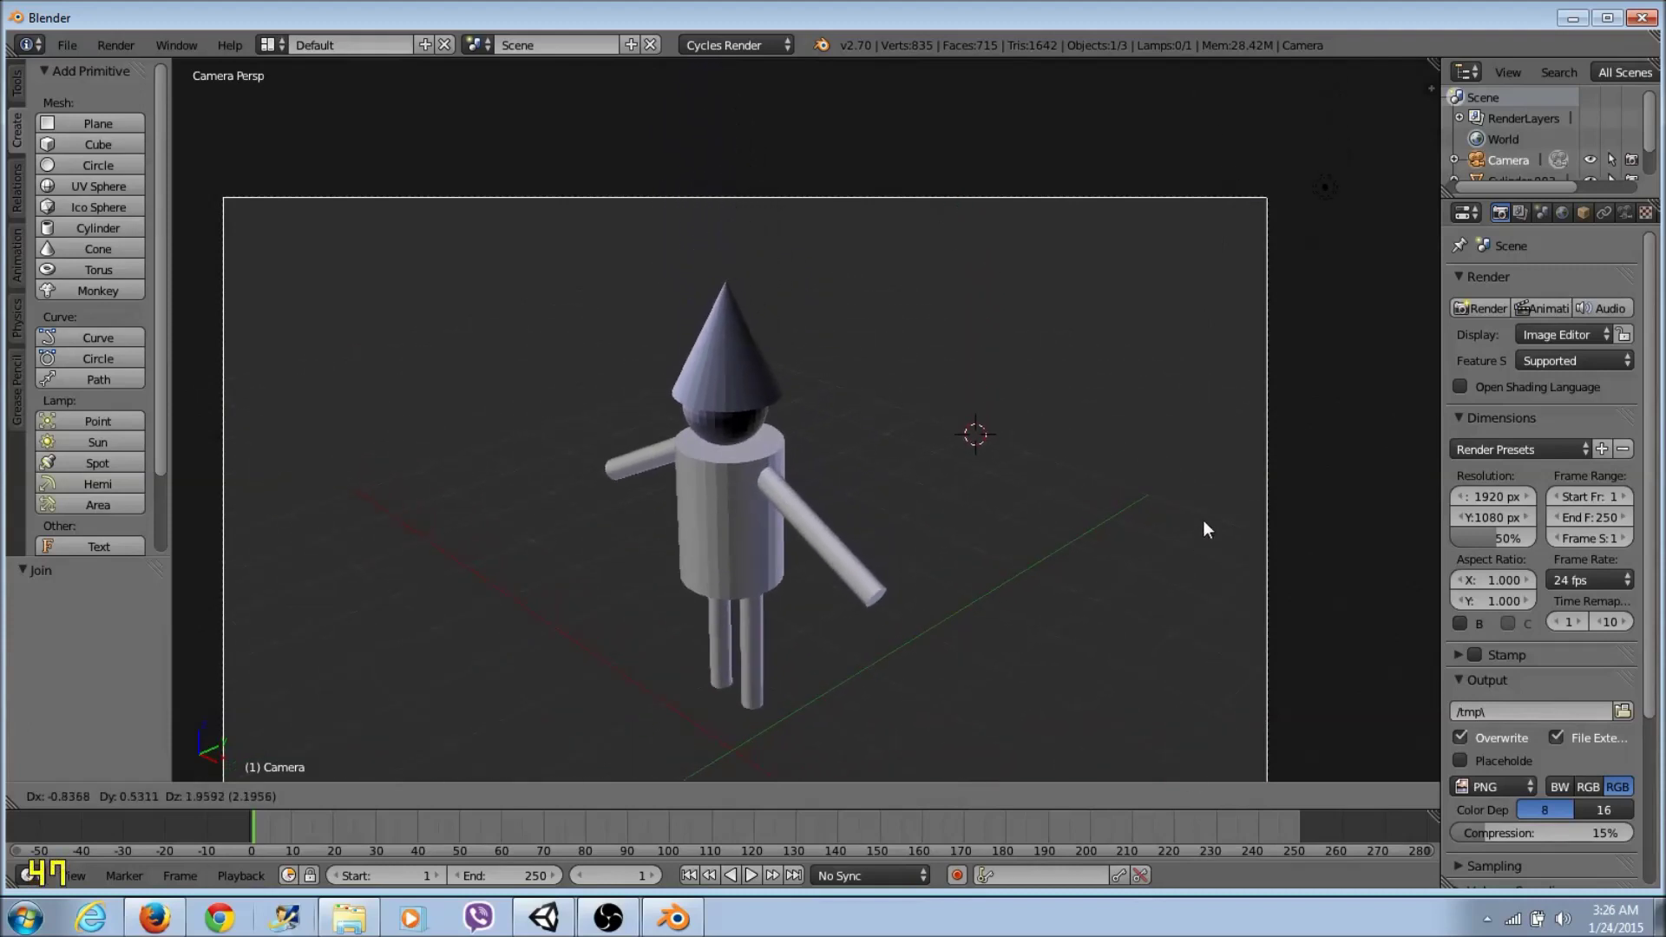
pyautogui.click(1193, 621)
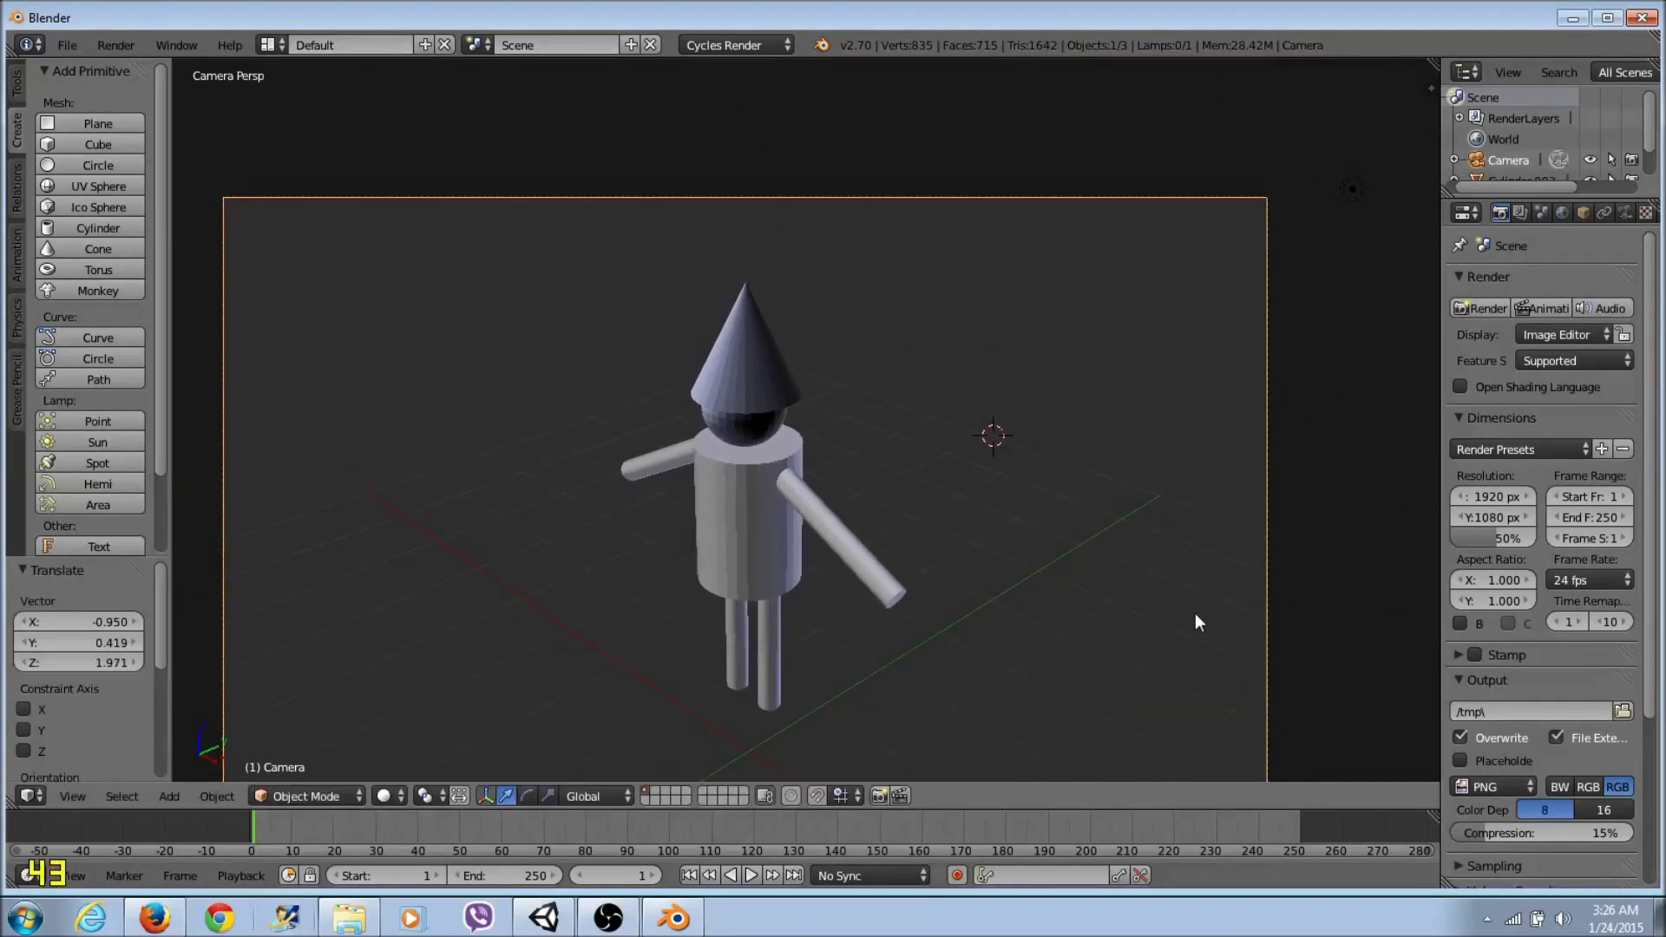
# Step: Render the reframed figure to inspect the image, and return to the 3D view outside the camera
pyautogui.click(1484, 308)
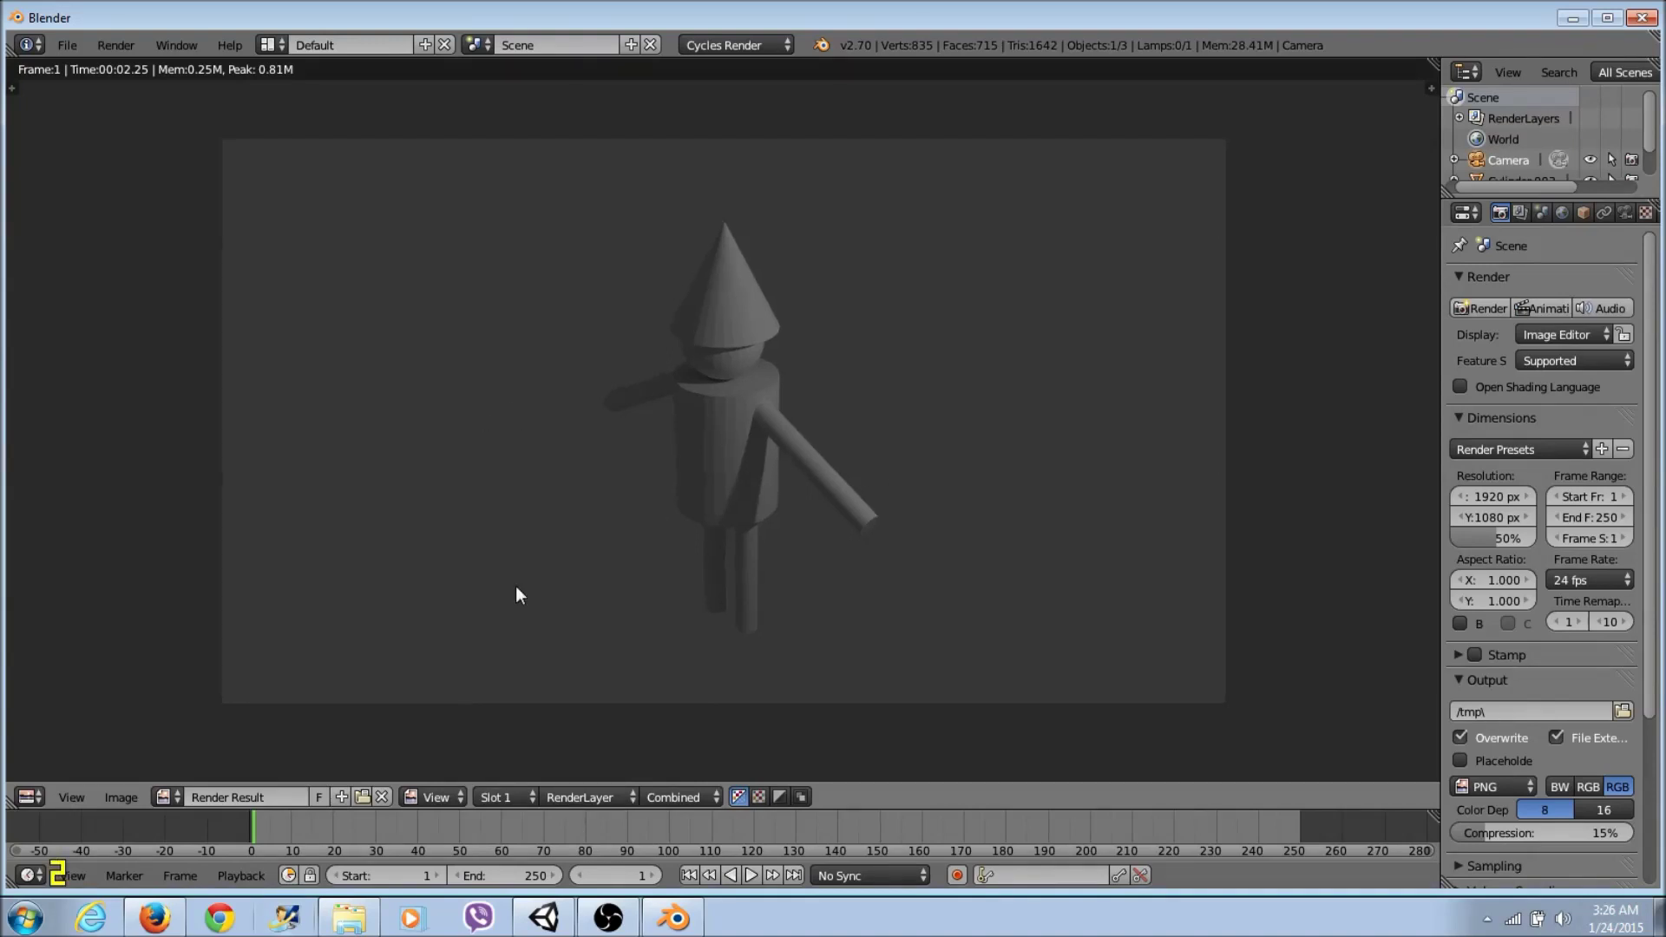
pyautogui.moveTo(547, 635); pyautogui.dragTo(627, 607, button='middle')
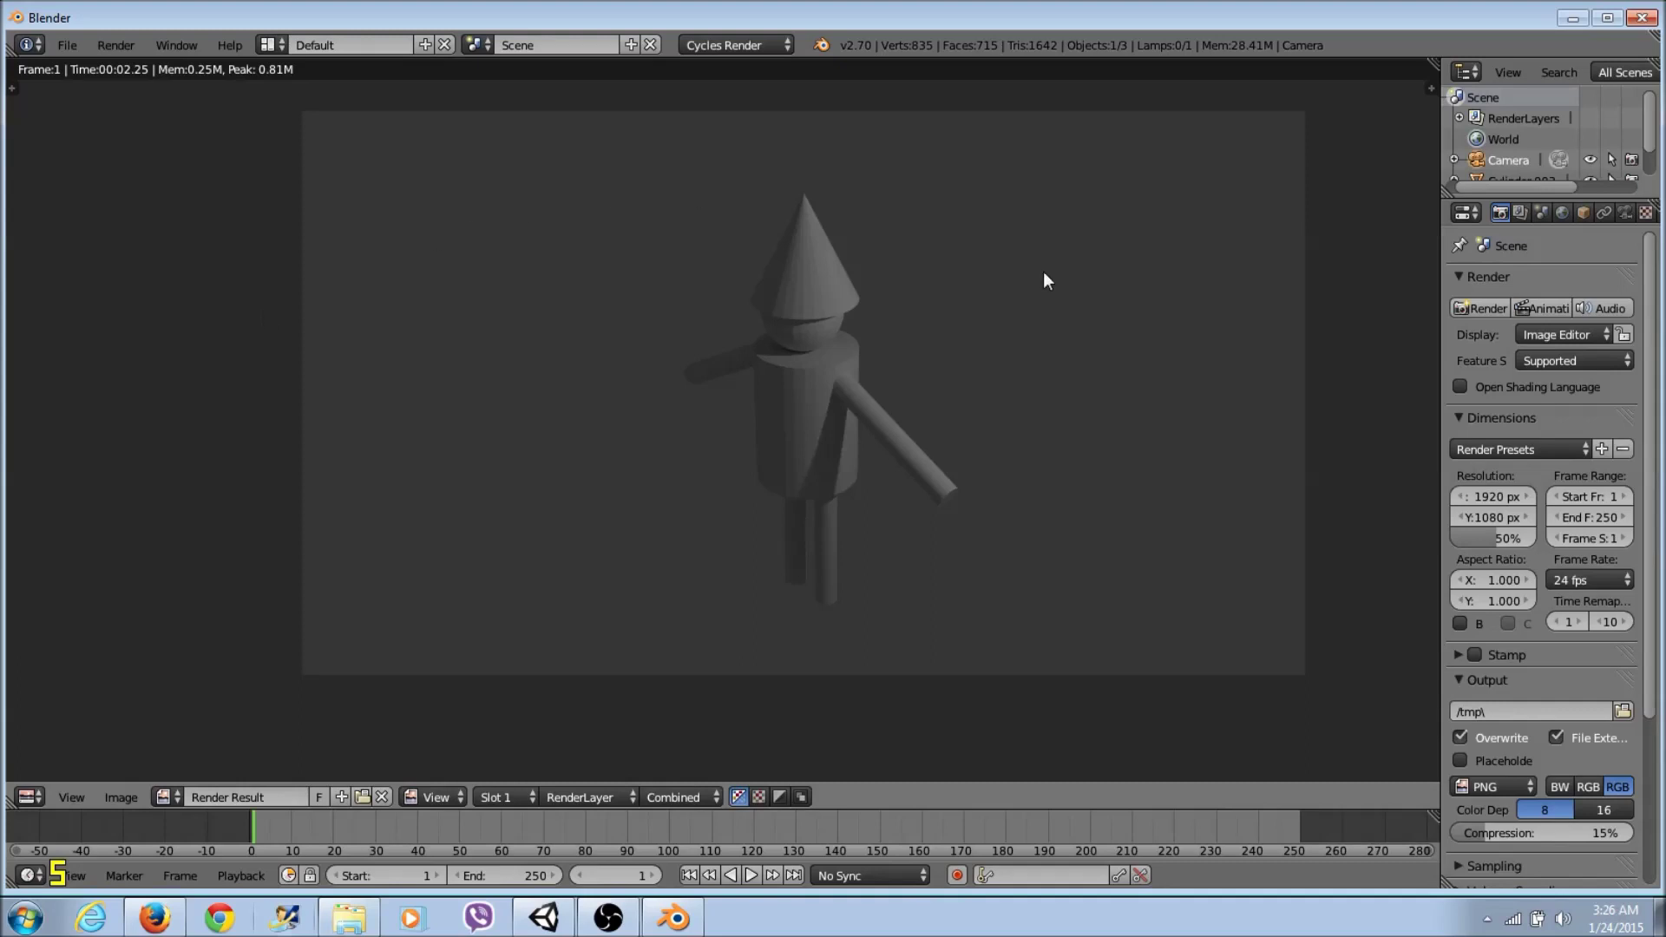
pyautogui.click(29, 797)
pyautogui.click(60, 773)
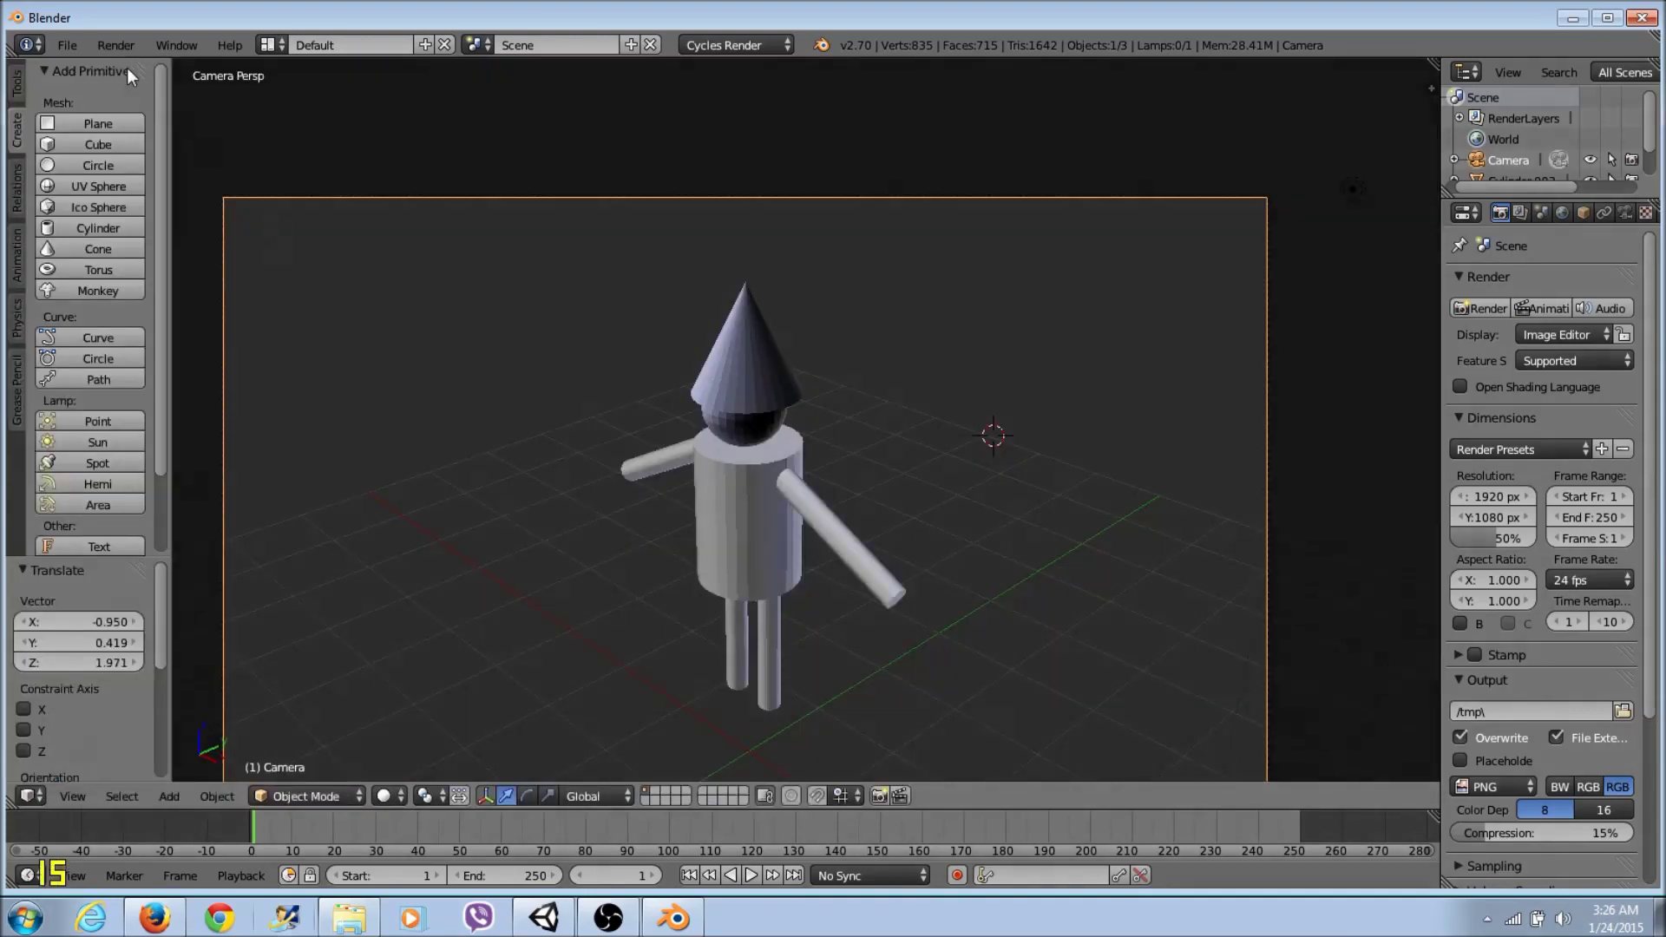
pyautogui.press('KP_0')
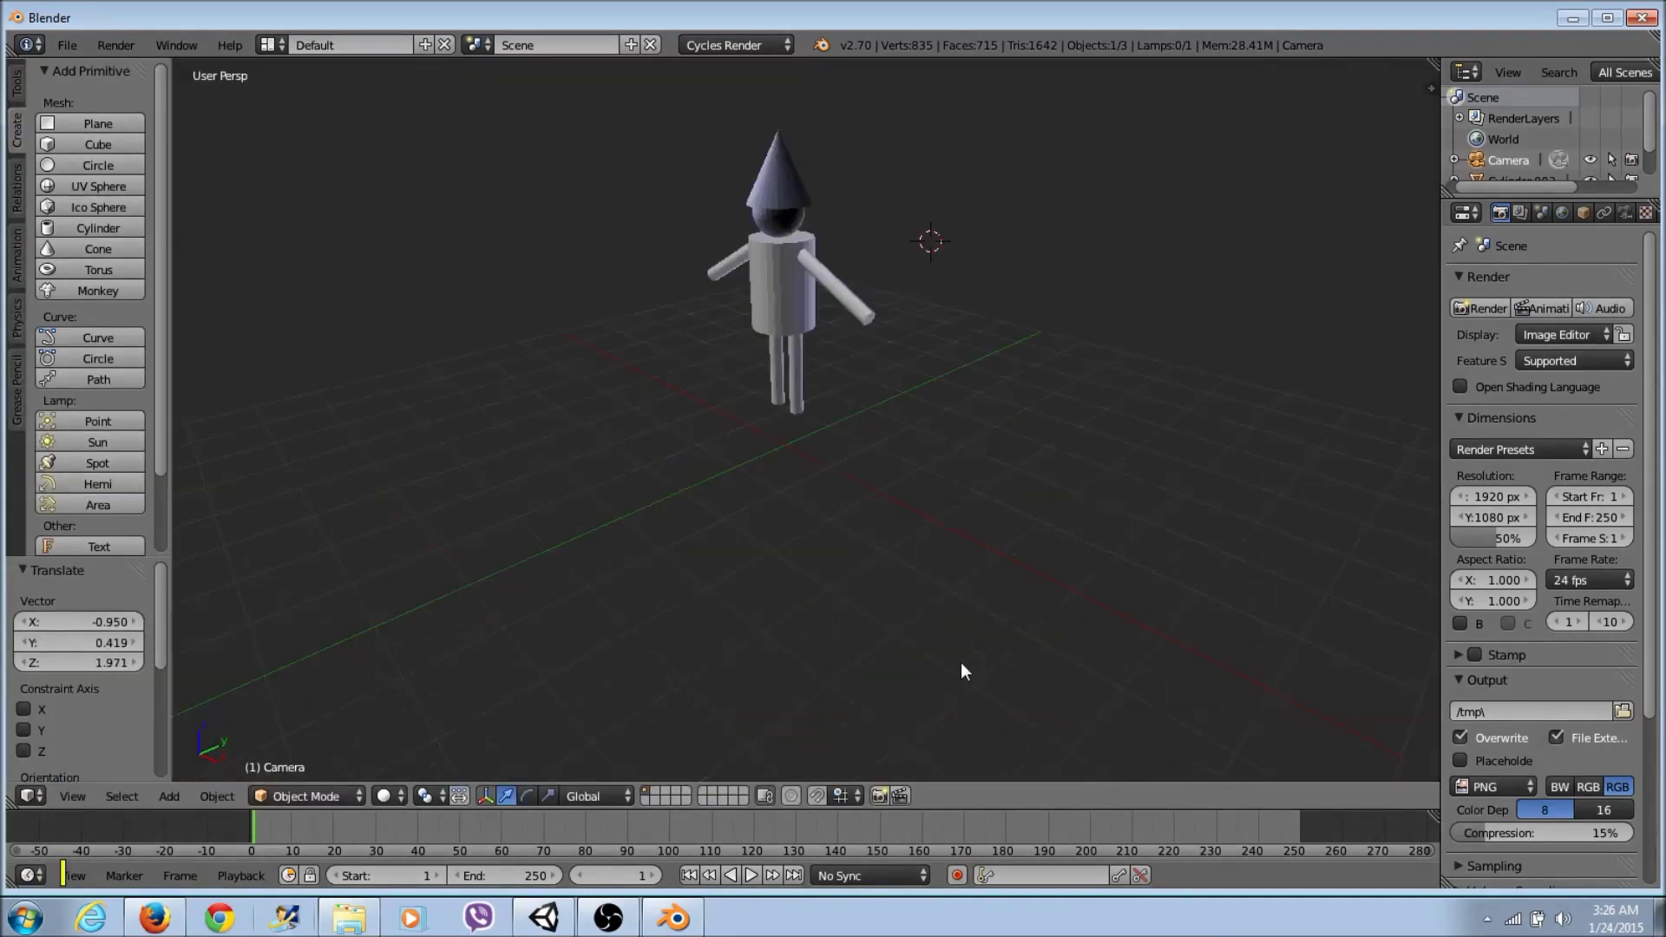
# Step: Start saving the file and create a directory named "blender models" inside the Blender stuff folder
pyautogui.click(67, 45)
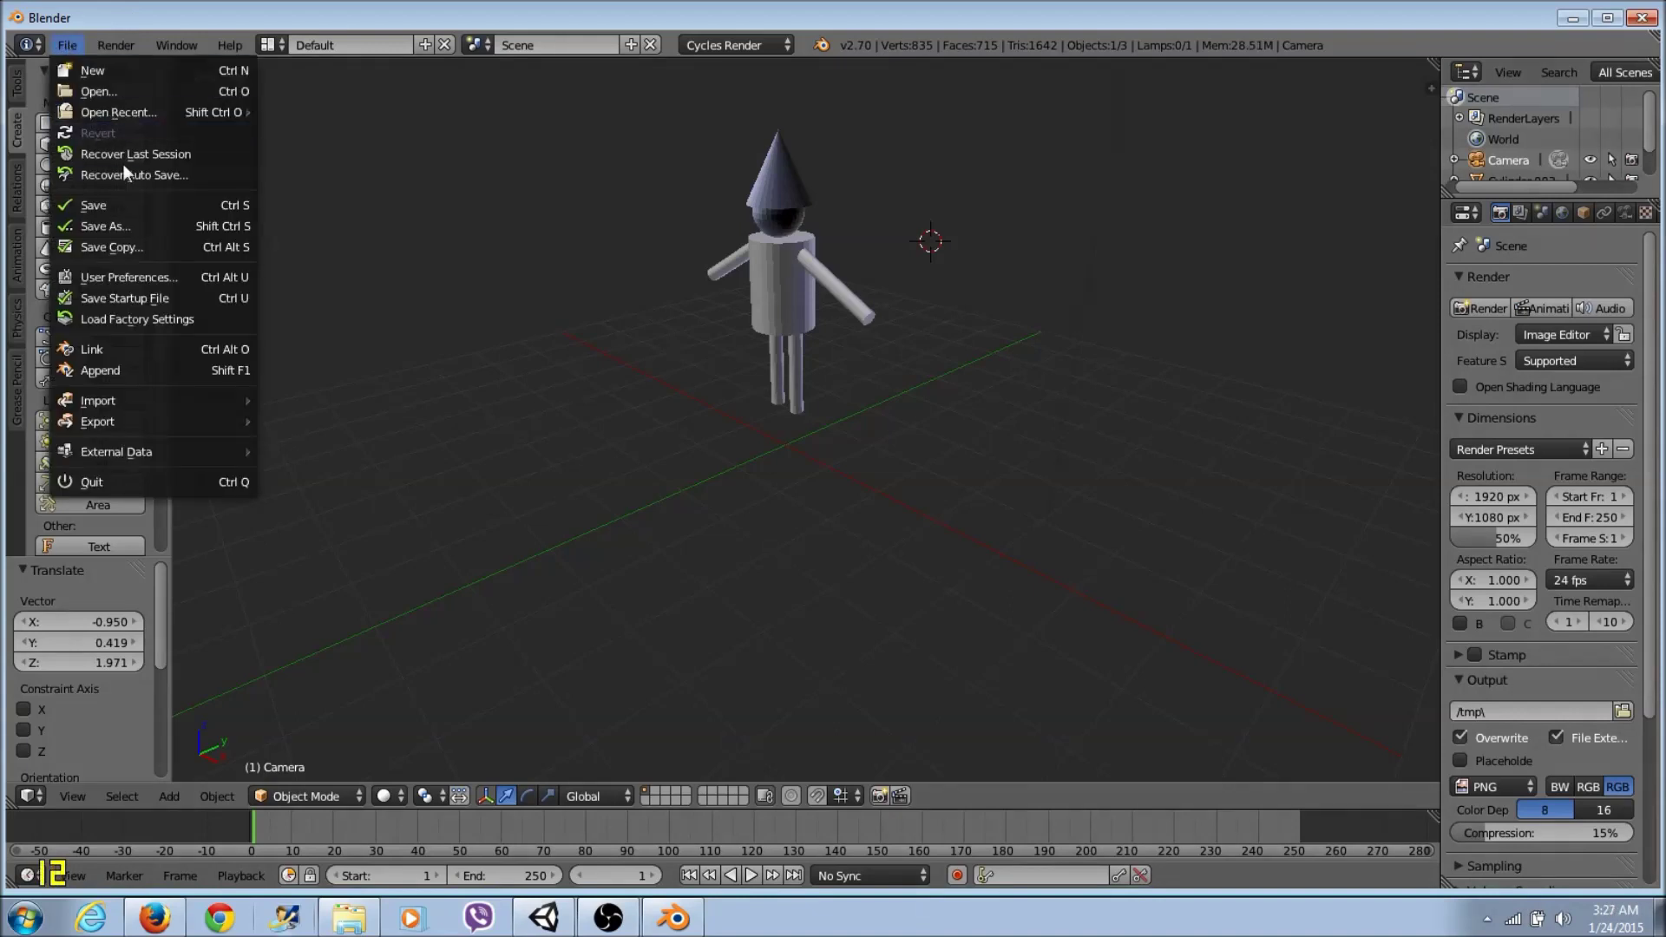
pyautogui.click(126, 220)
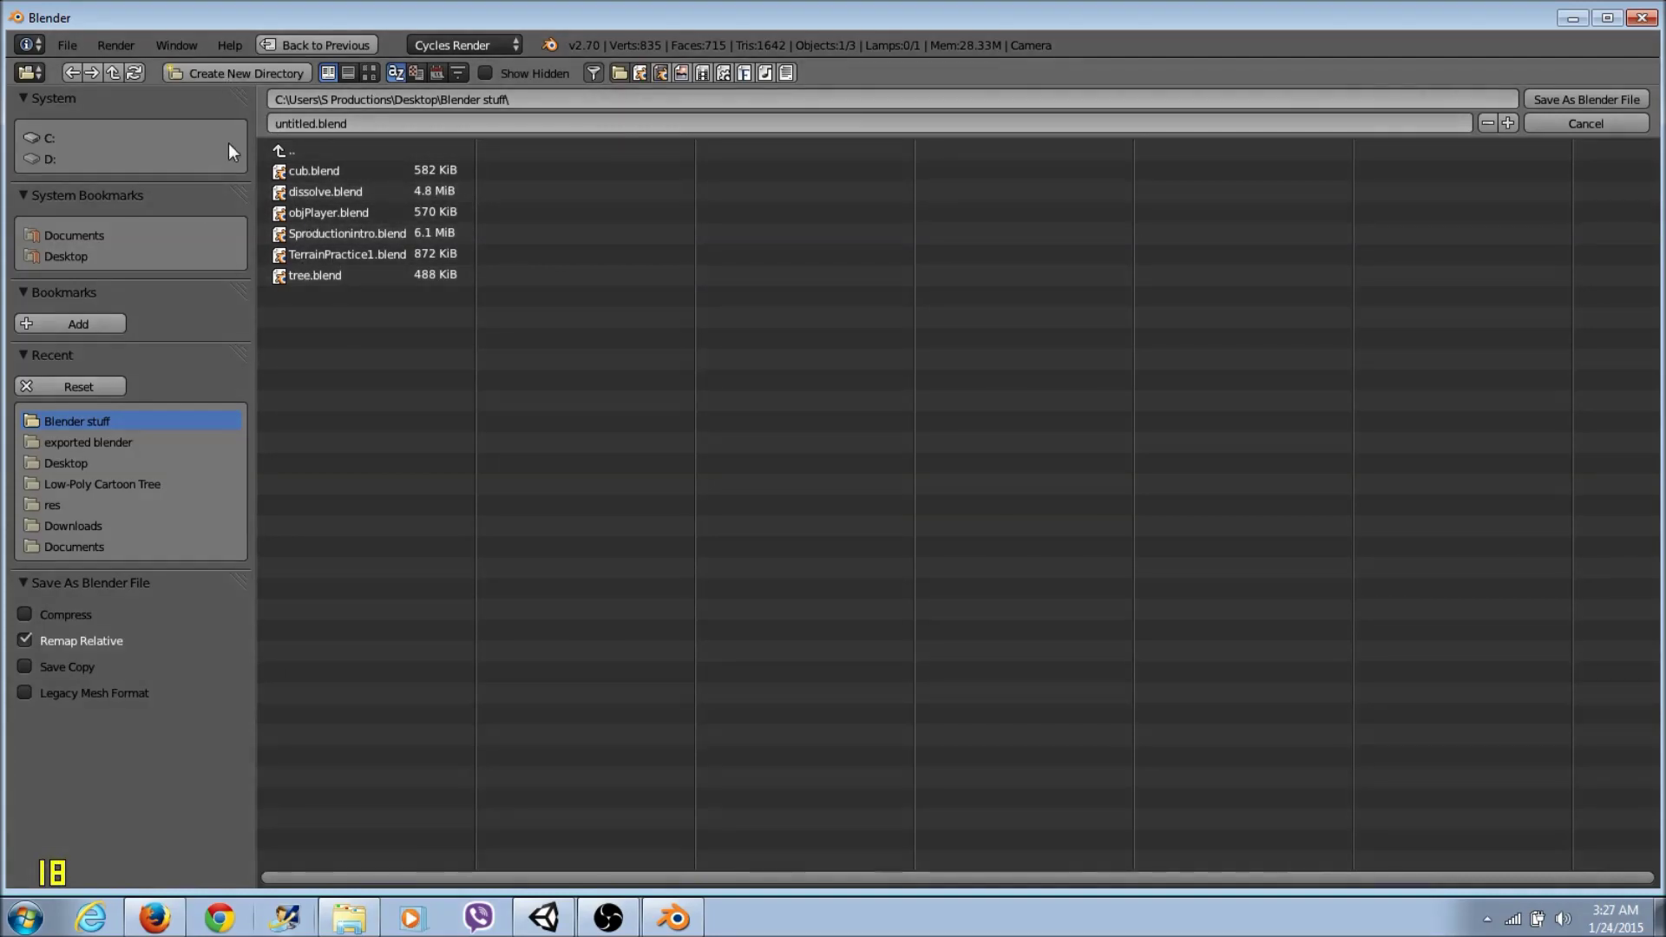
pyautogui.click(294, 73)
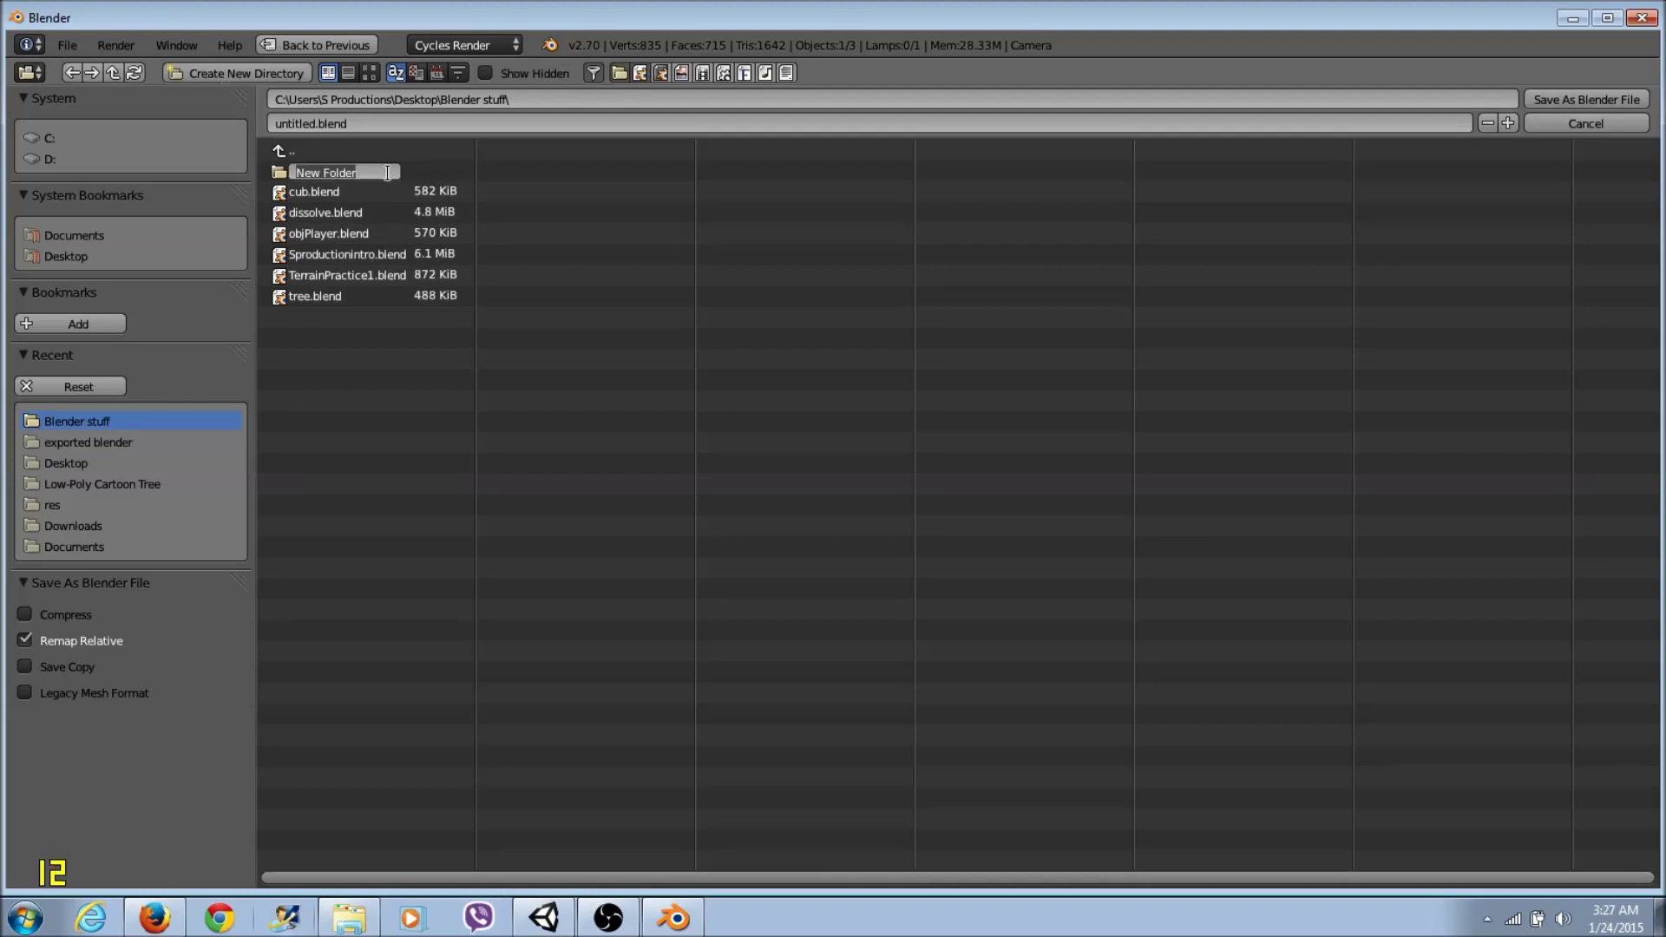
pyautogui.click(356, 168)
pyautogui.doubleClick(357, 168)
pyautogui.click(357, 168)
pyautogui.moveTo(385, 169); pyautogui.dragTo(299, 174)
pyautogui.write('BLender models')
pyautogui.press('Return')
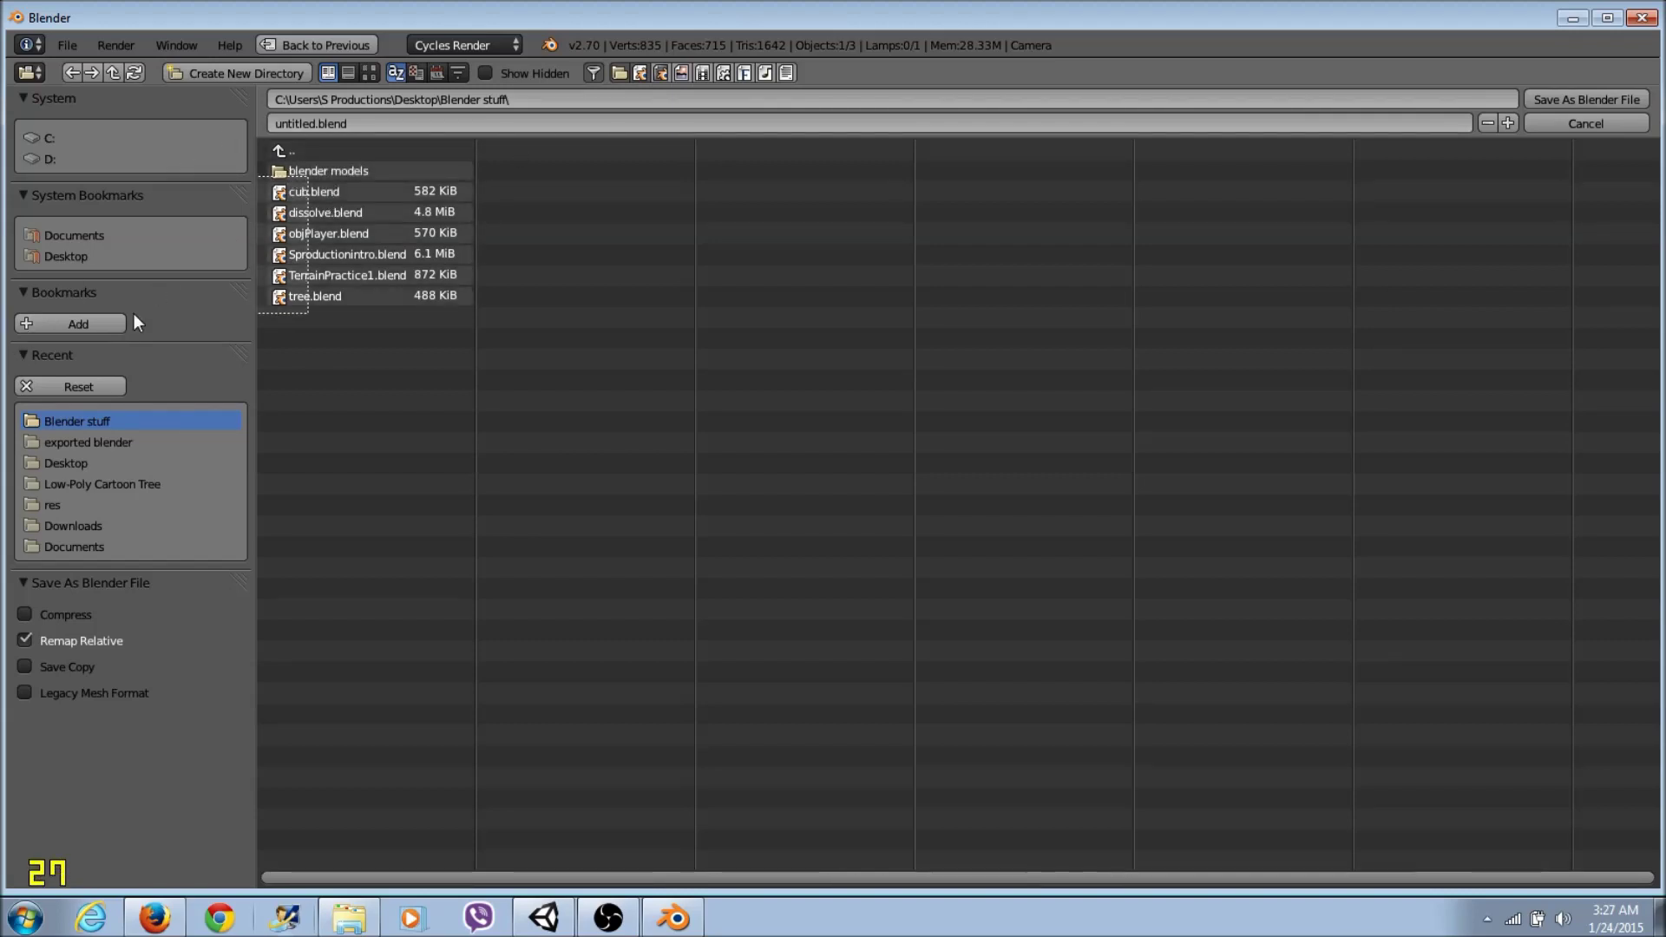
# Step: Save the file as PlayerModel.blend in the blender models folder
pyautogui.click(326, 166)
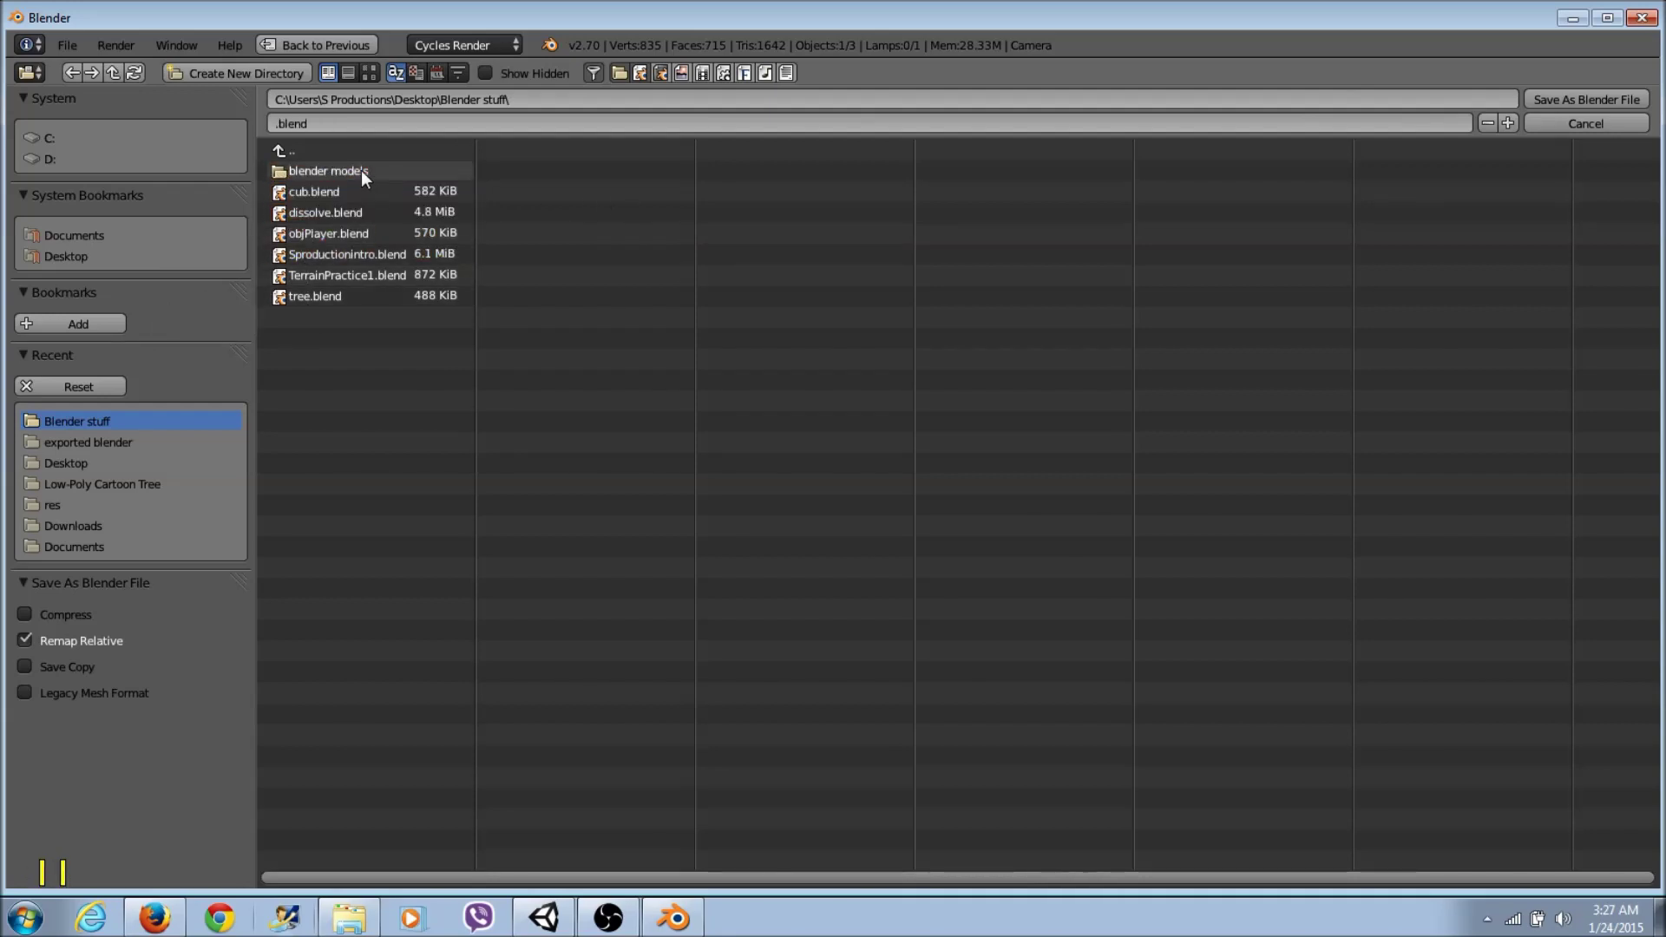
pyautogui.click(361, 170)
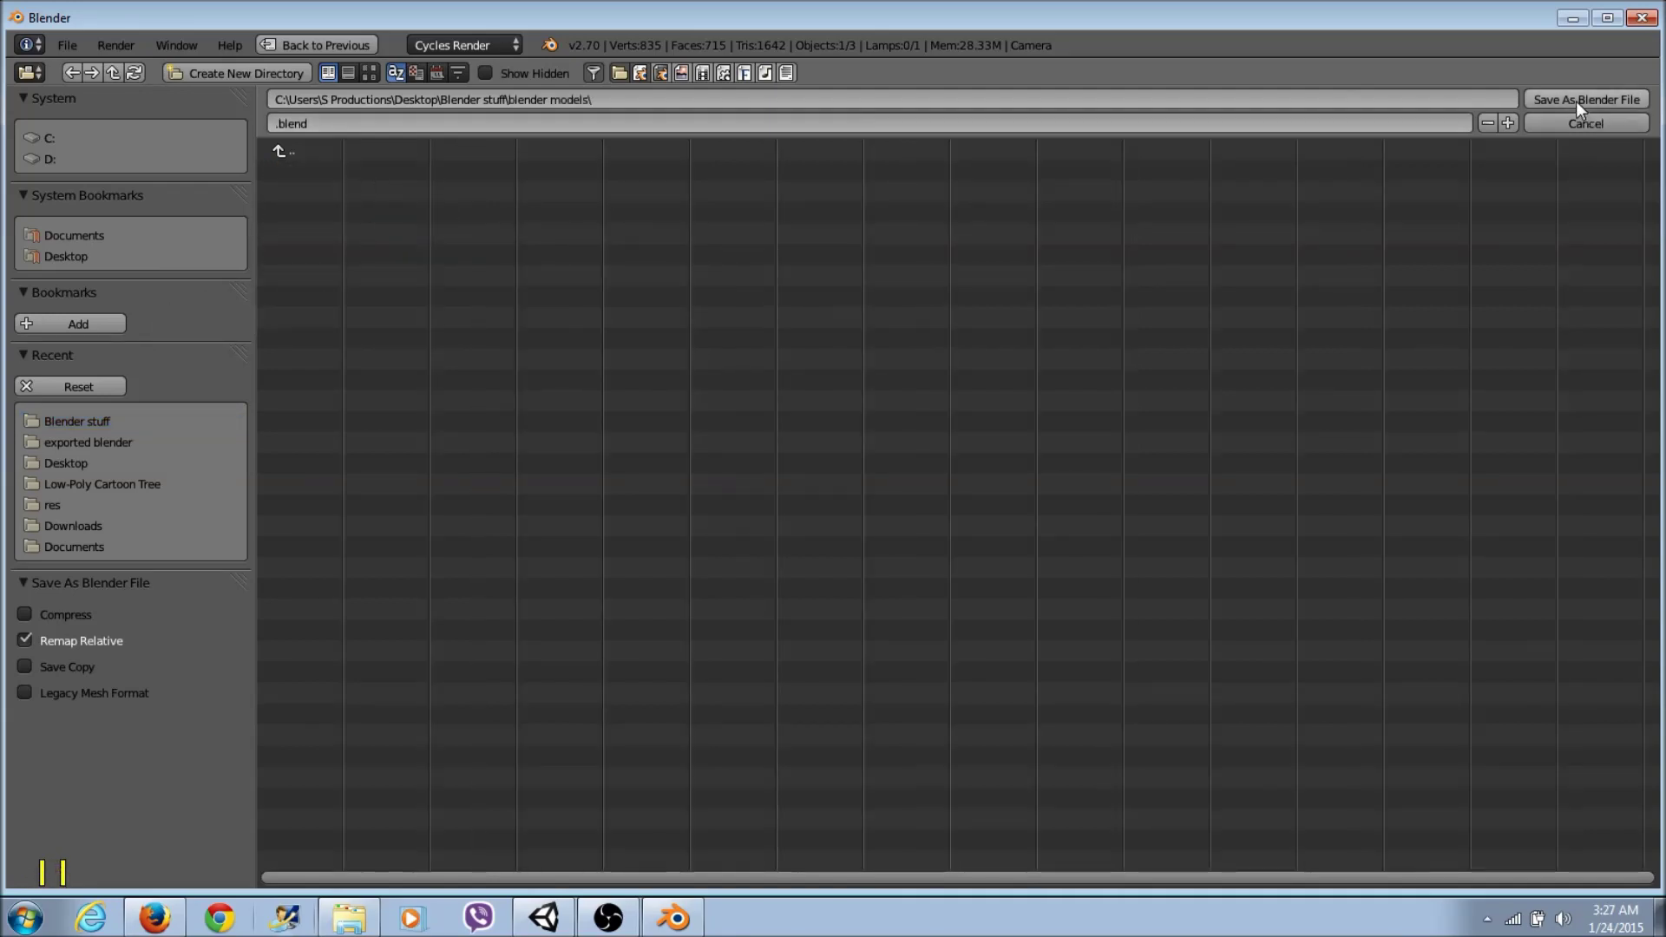
pyautogui.click(280, 123)
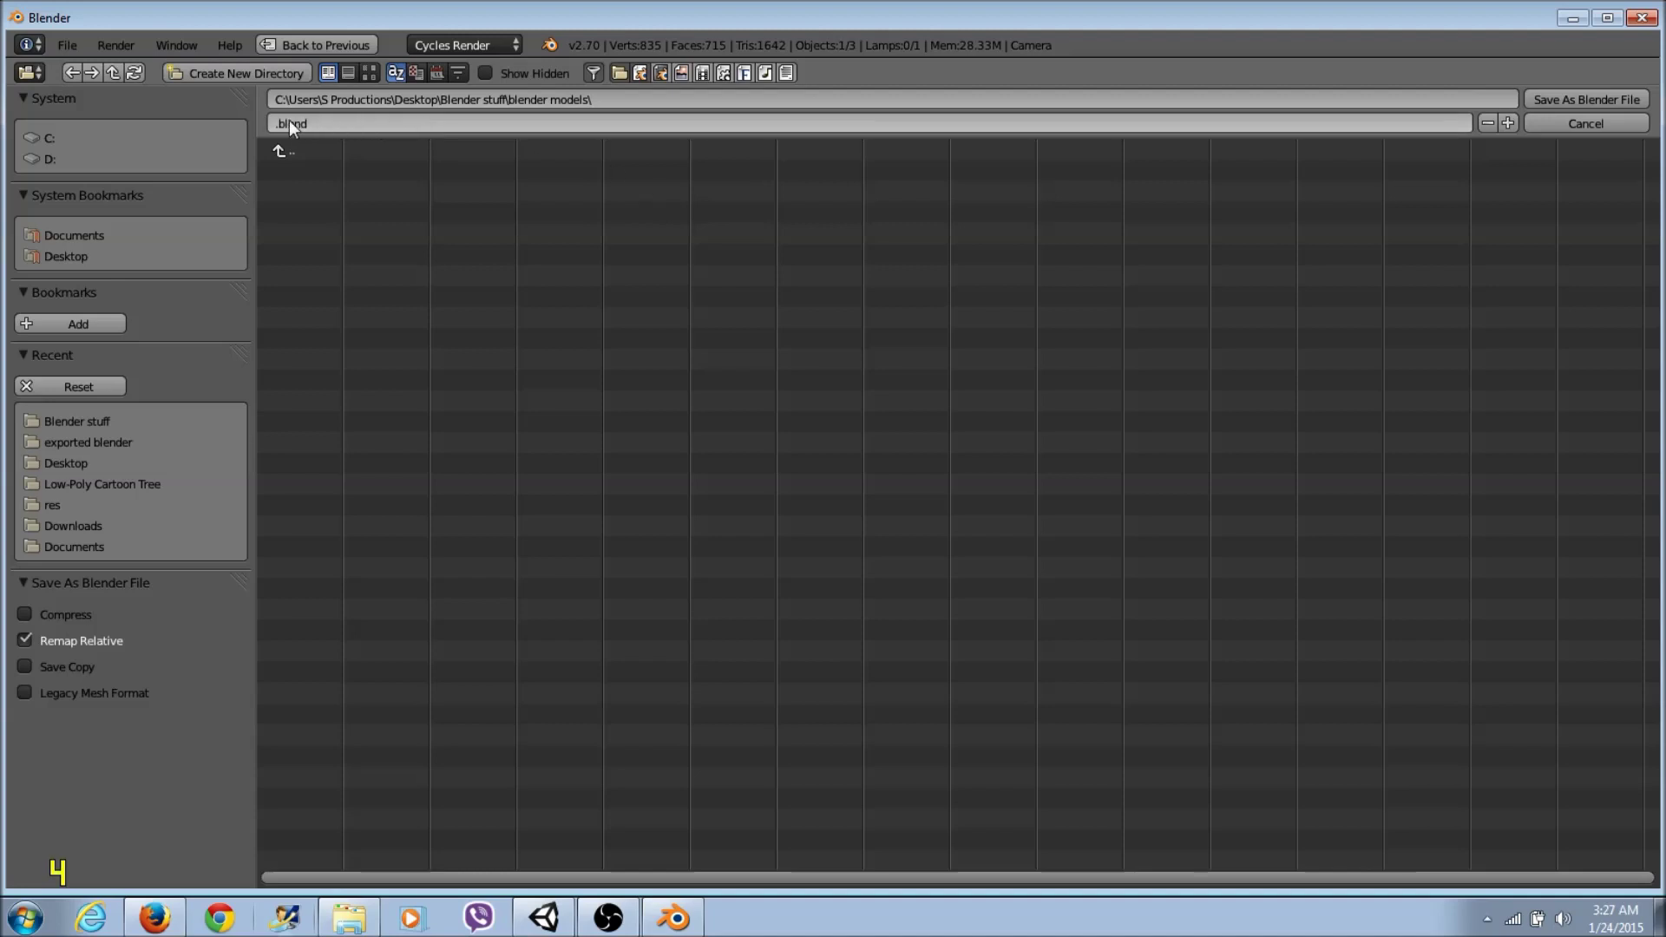
pyautogui.click(358, 128)
pyautogui.write('P')
pyautogui.press('BackSpace')
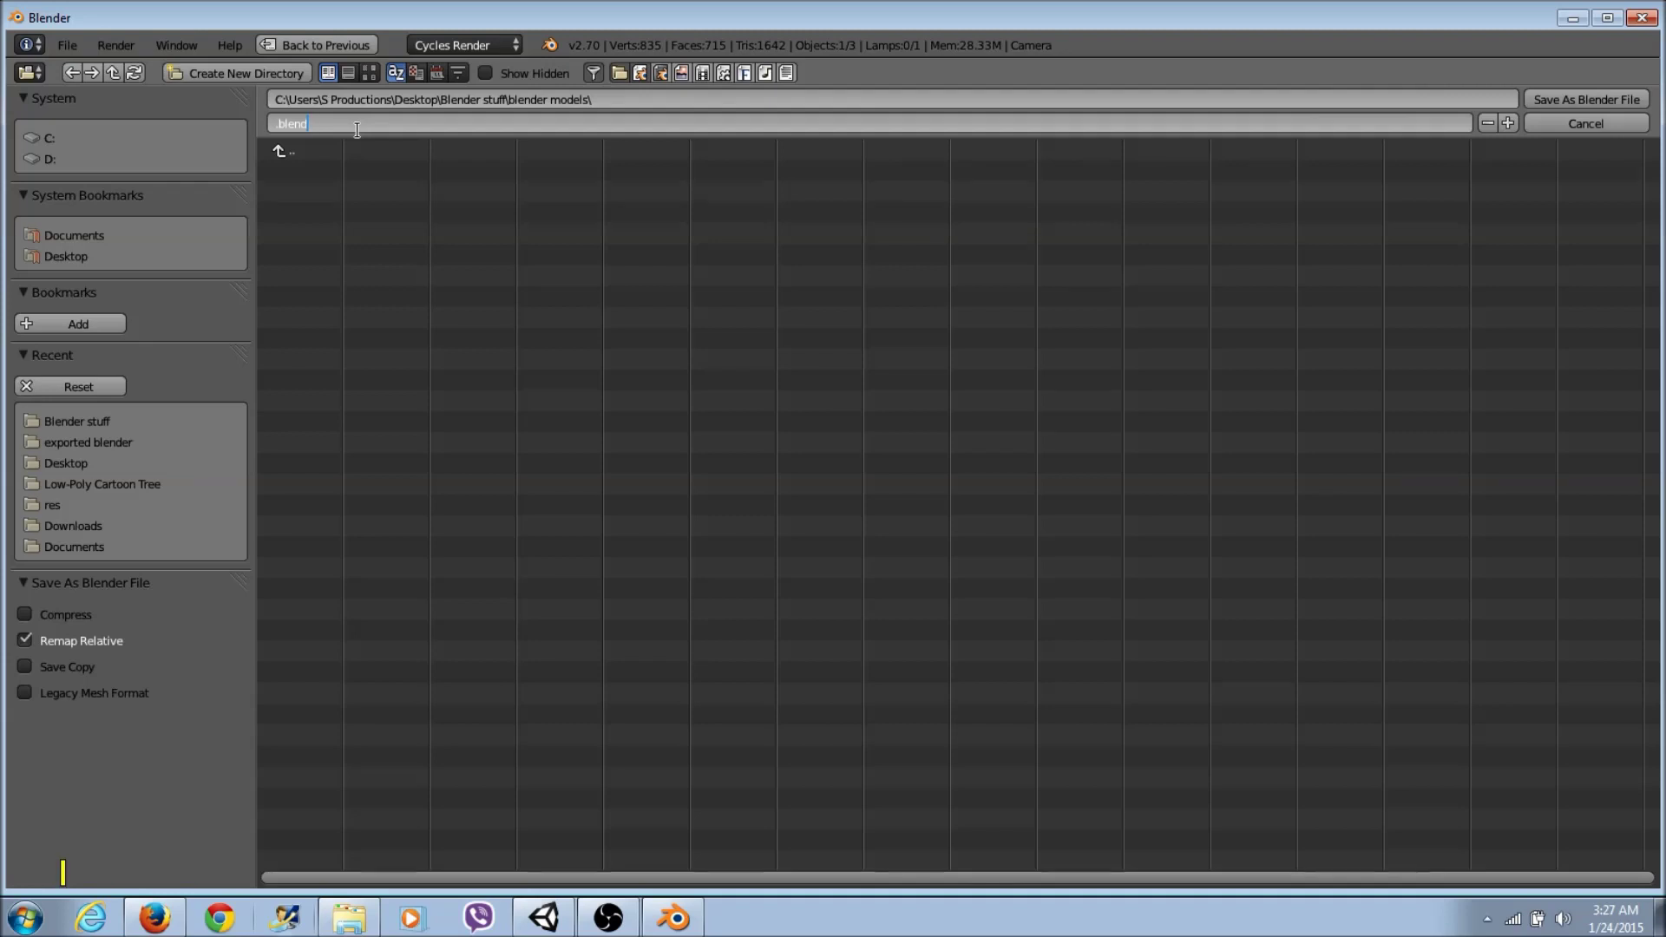
pyautogui.press('Home')
pyautogui.write('PlayerModel')
pyautogui.click(1545, 101)
pyautogui.click(1550, 96)
pyautogui.moveTo(734, 368); pyautogui.dragTo(763, 417, button='middle')
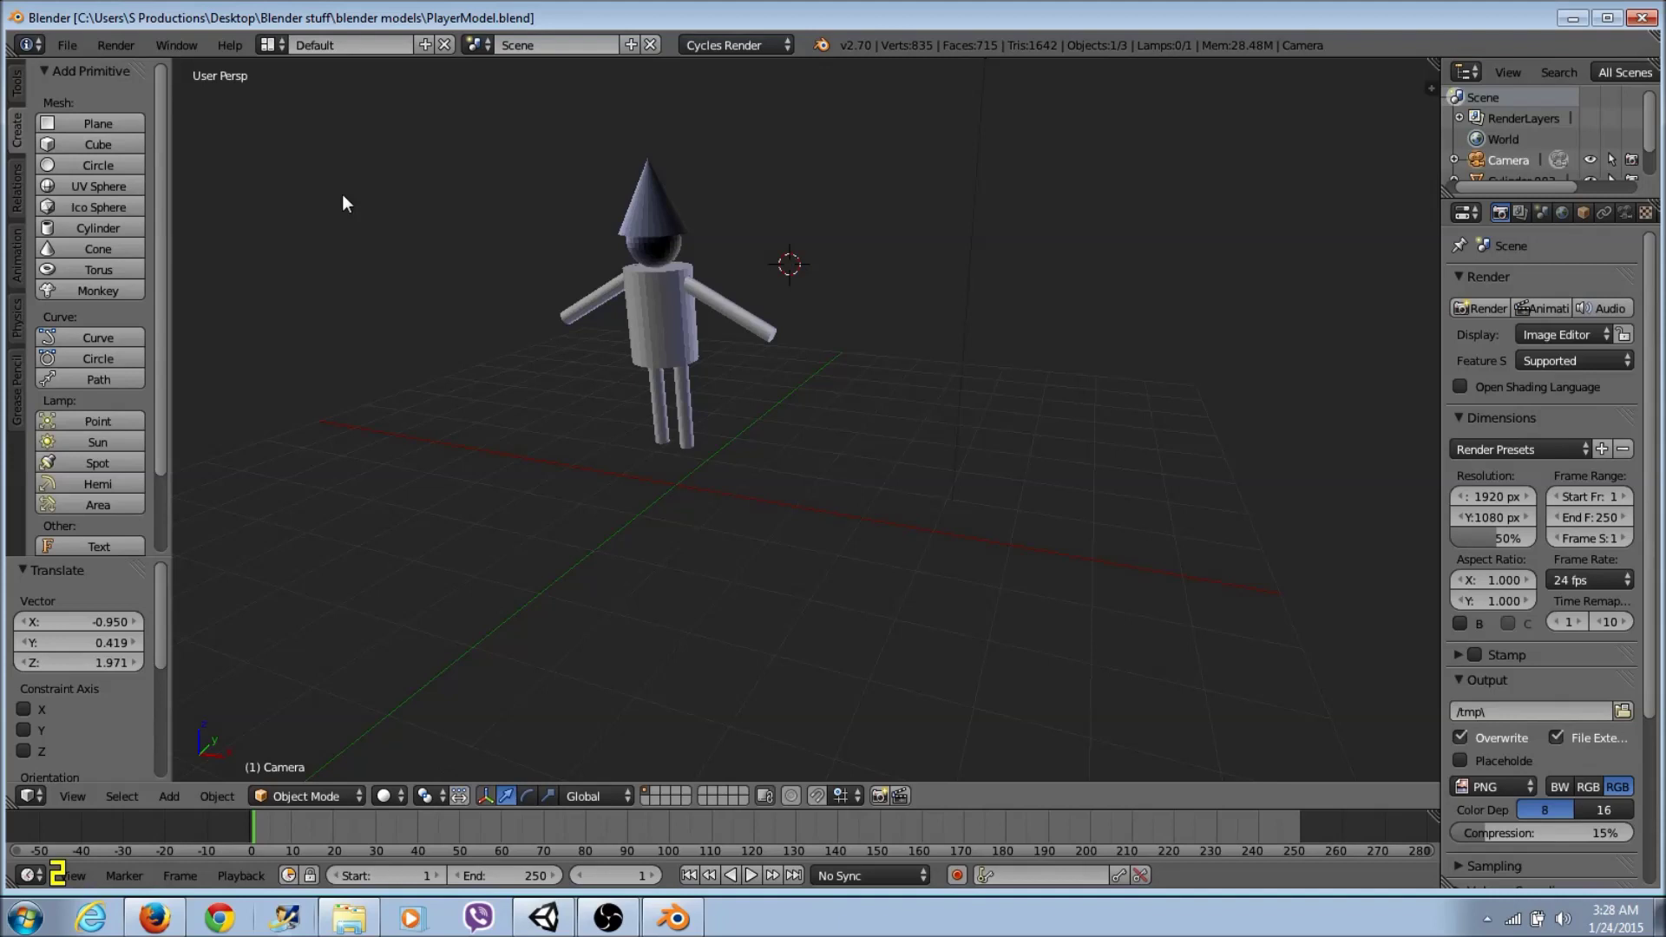
pyautogui.scroll(2, 741, 455)
pyautogui.moveTo(742, 457); pyautogui.dragTo(796, 453, button='middle')
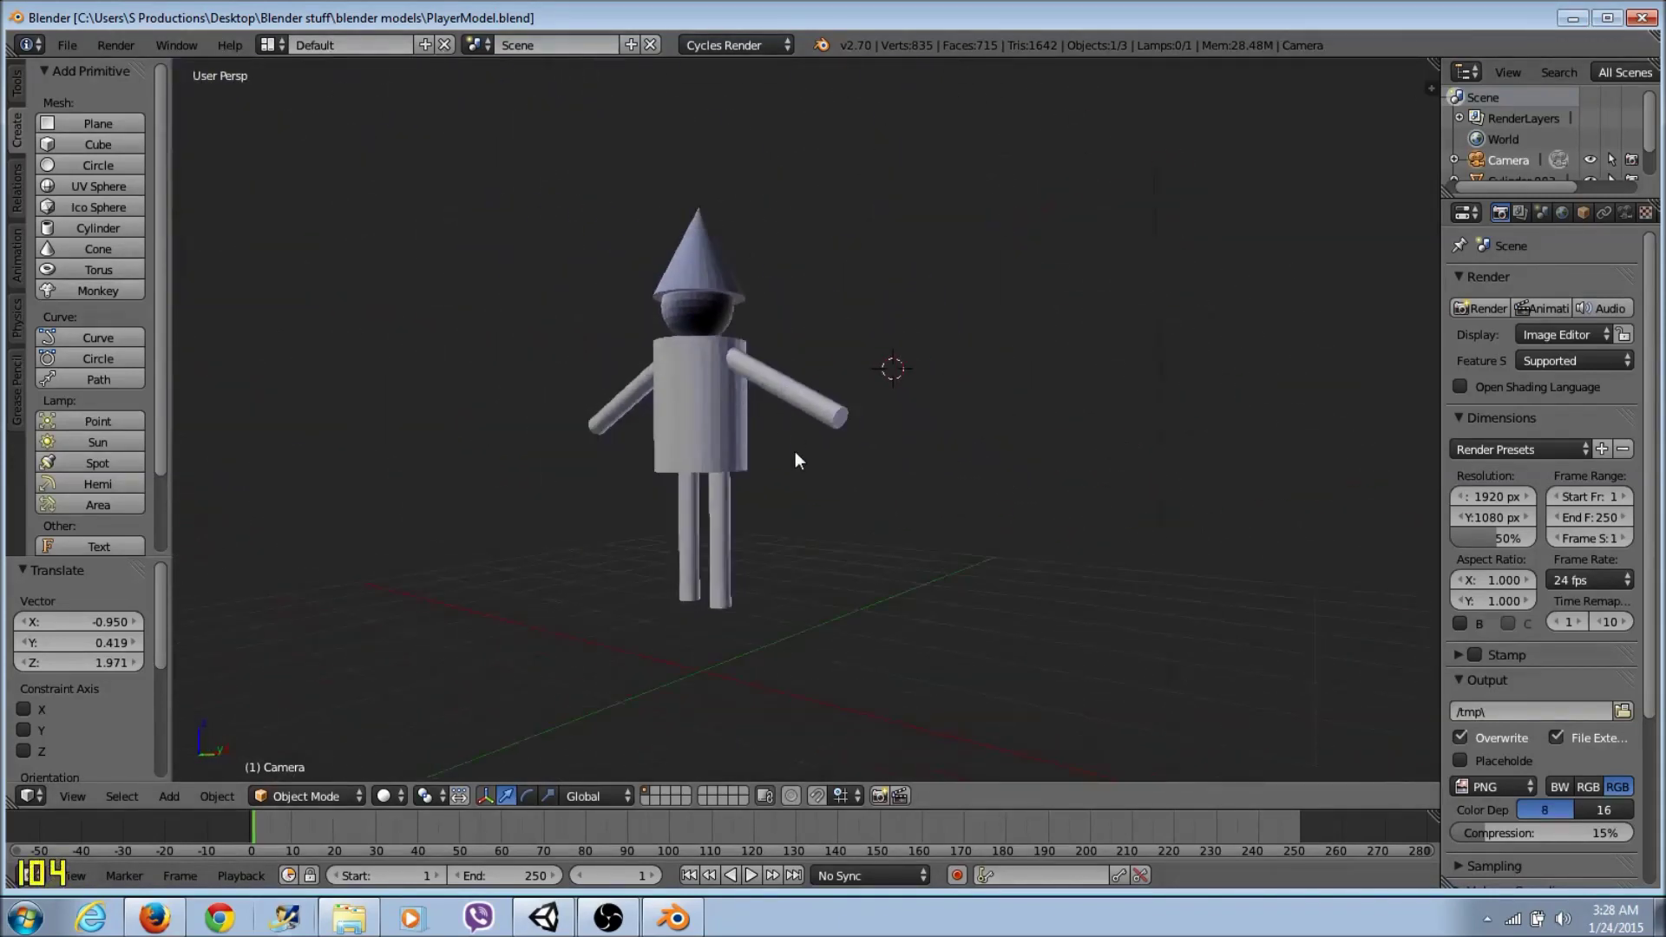